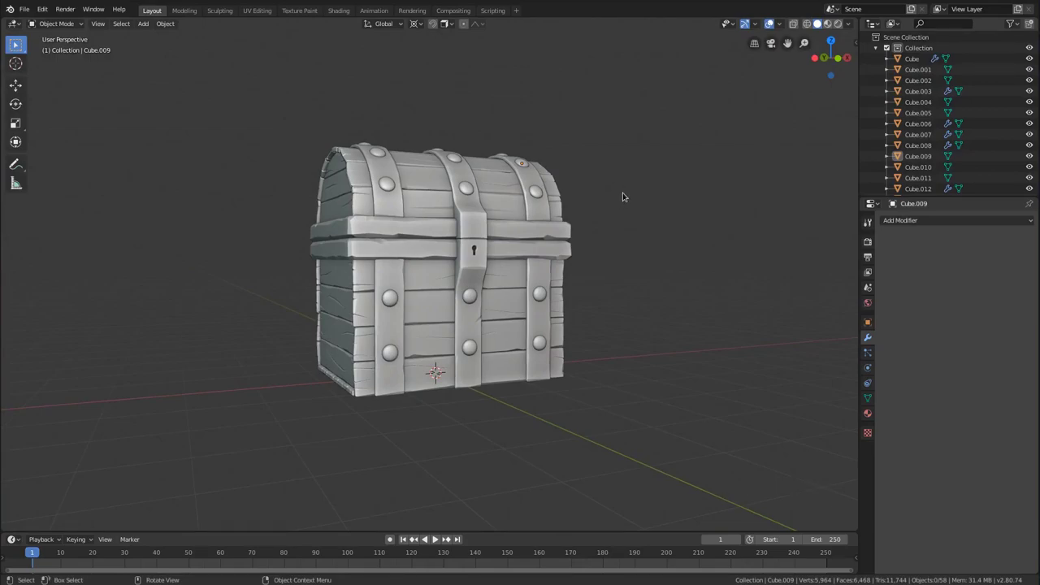
Examine the untextured treasure chest model from the front, above and both sides.
{"action": "middle_click_drag", "start_coordinate": [623, 195], "coordinate": [572, 247]}
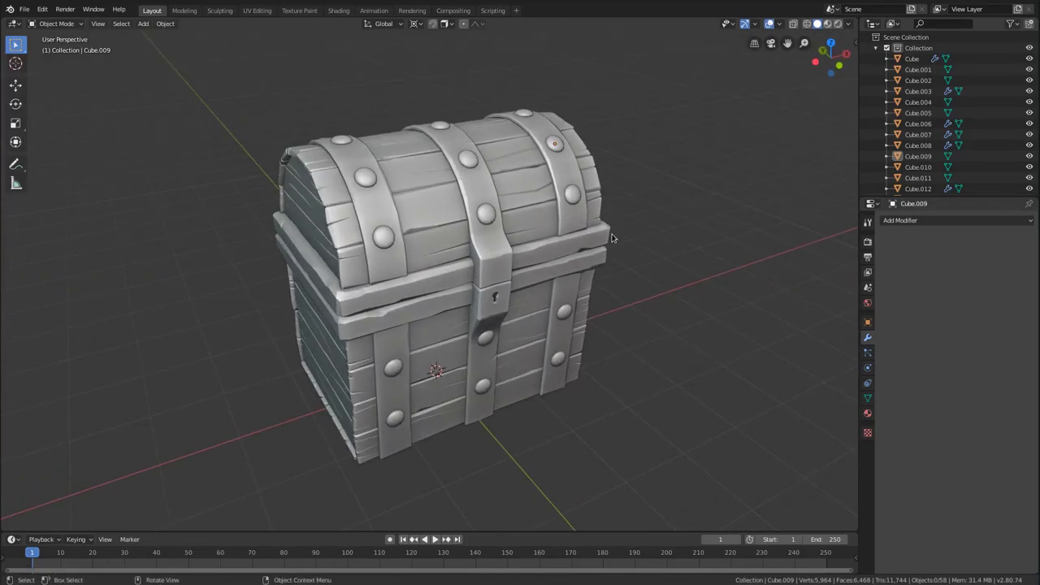
{"action": "middle_click_drag", "start_coordinate": [613, 238], "coordinate": [529, 235], "text": "ctrl"}
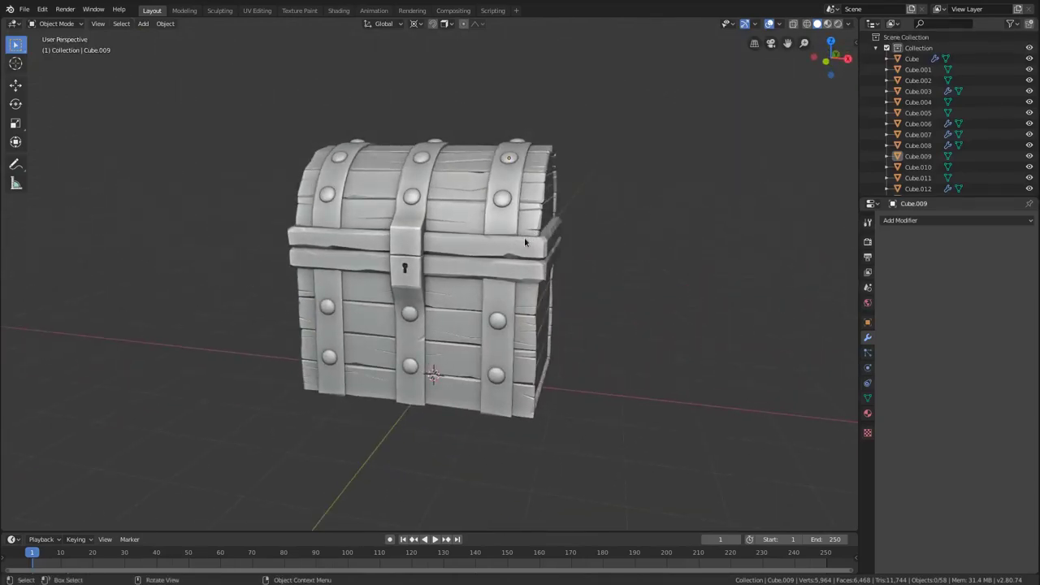
{"action": "scroll", "coordinate": [524, 236], "scroll_direction": "up", "scroll_amount": 1}
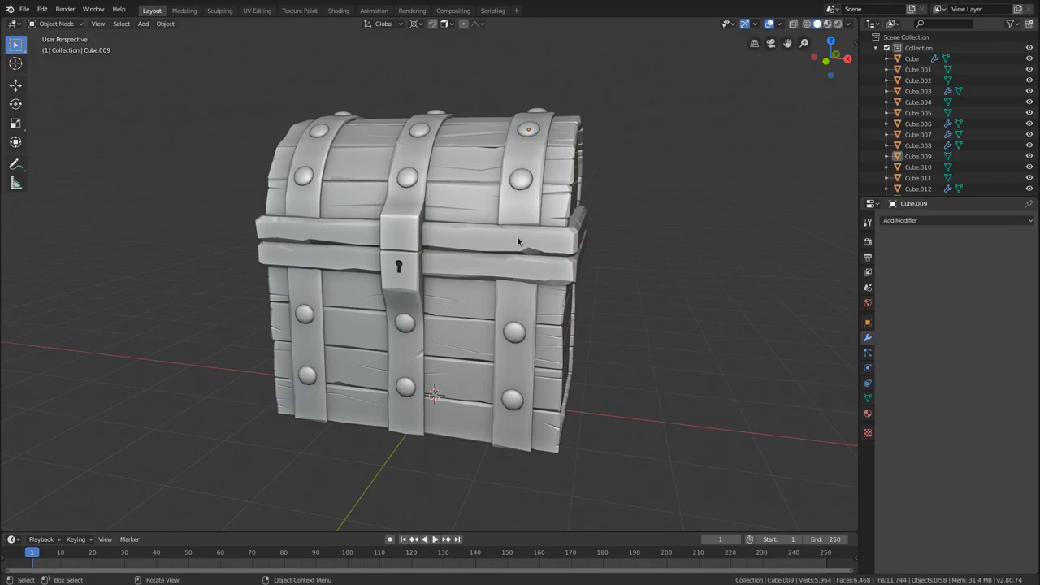
{"action": "middle_click_drag", "start_coordinate": [518, 239], "coordinate": [513, 240]}
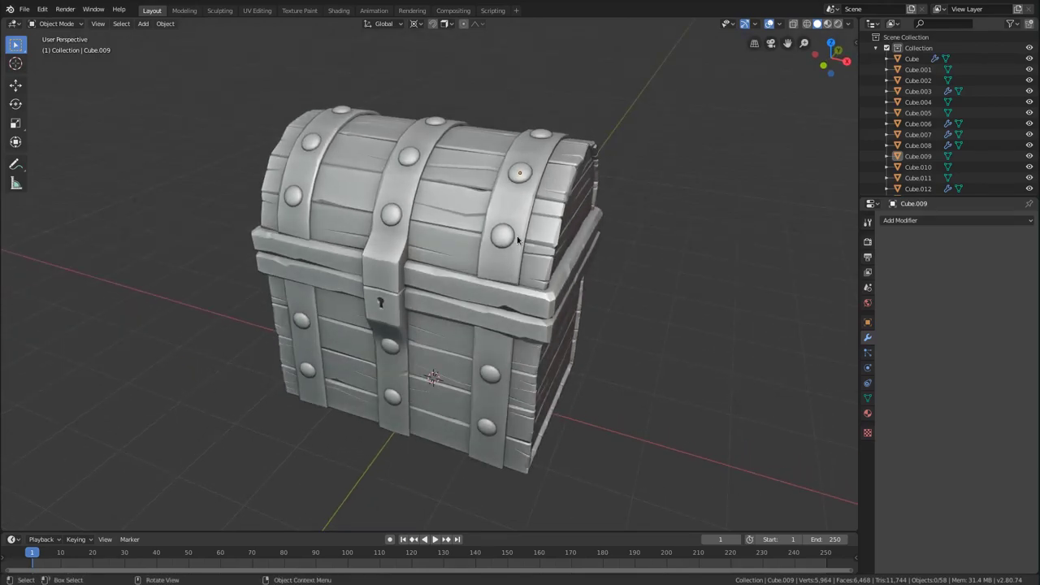
{"action": "middle_click_drag", "start_coordinate": [518, 240], "coordinate": [531, 260], "text": "ctrl"}
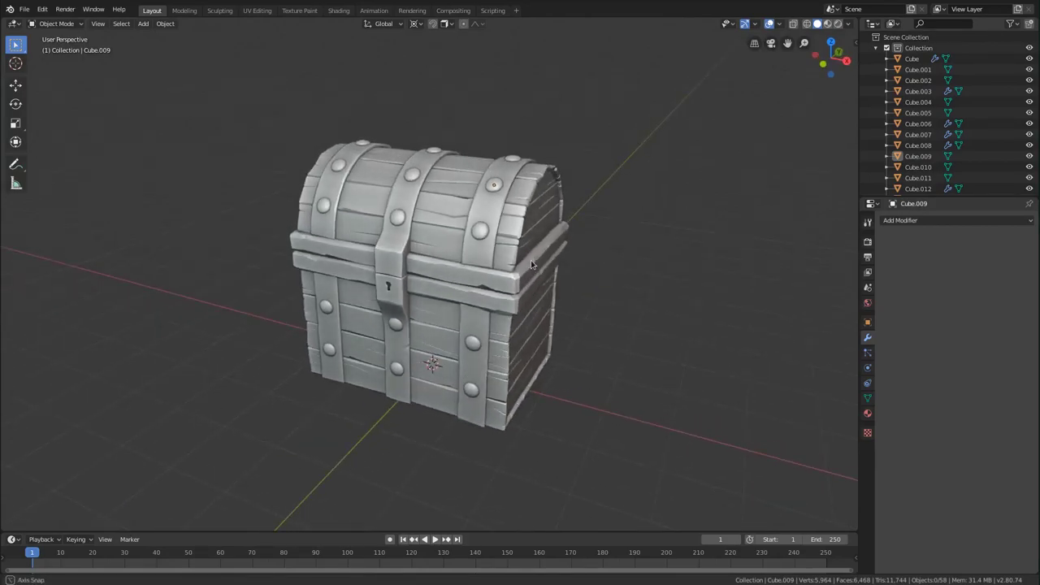
{"action": "middle_click_drag", "start_coordinate": [531, 264], "coordinate": [517, 220], "text": "ctrl"}
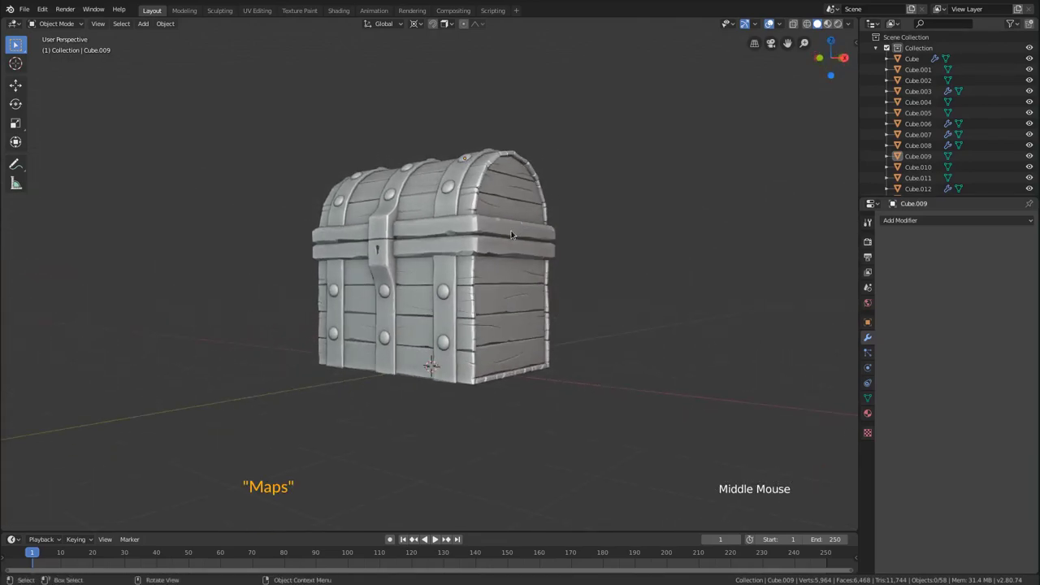
{"action": "middle_click_drag", "start_coordinate": [517, 232], "coordinate": [493, 248]}
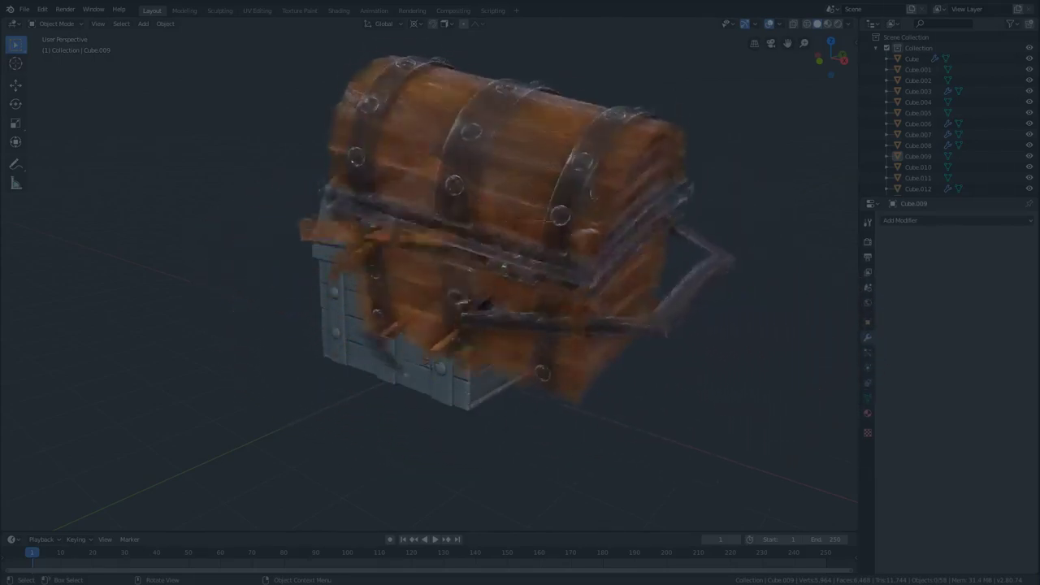
{"action": "middle_click_drag", "start_coordinate": [625, 175], "coordinate": [620, 207], "text": "ctrl"}
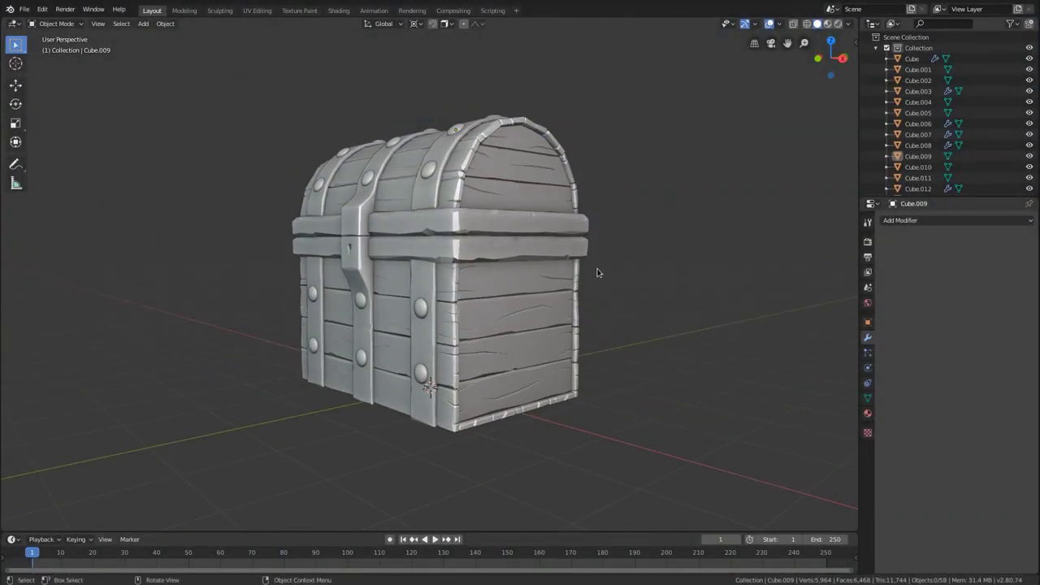
{"action": "middle_click_drag", "start_coordinate": [597, 273], "coordinate": [592, 237], "text": "ctrl"}
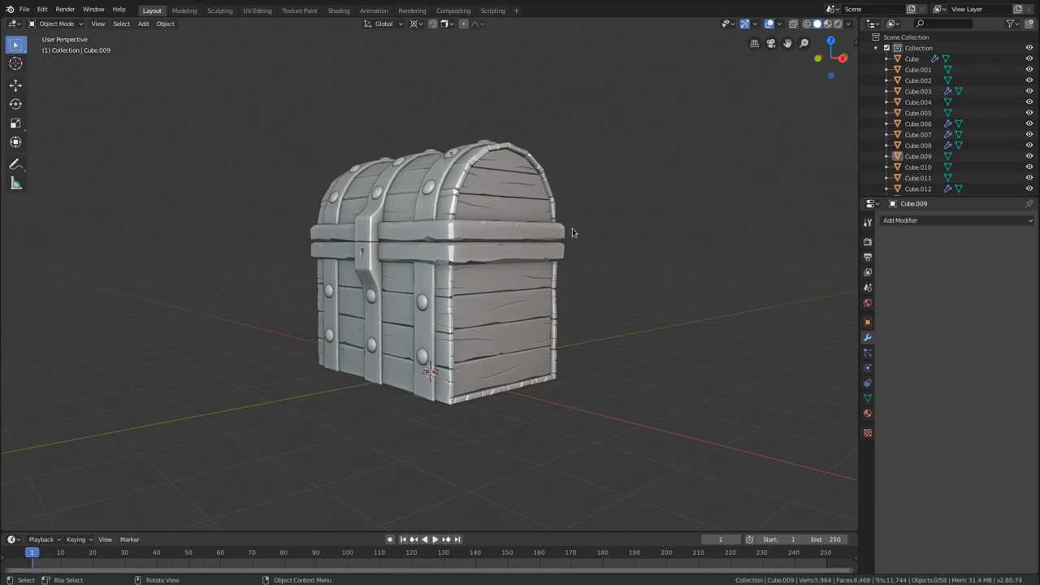
Add a cube, move it along Y to the front of the chest and raise it 1.79 m along Z.
{"action": "middle_click_drag", "start_coordinate": [571, 232], "coordinate": [468, 218]}
{"action": "key", "text": "shift+a"}
{"action": "mouse_move", "coordinate": [460, 218]}
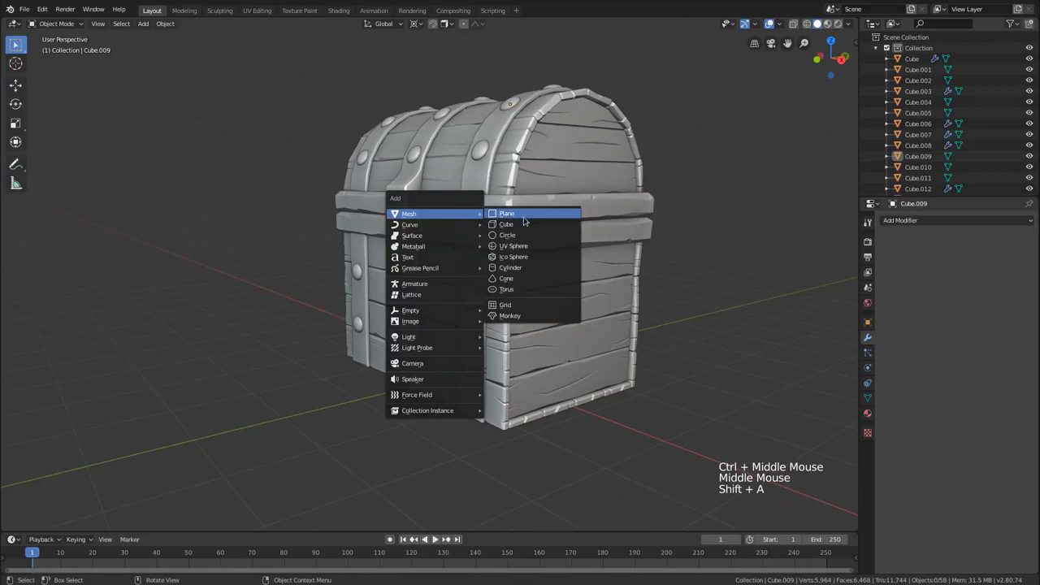
{"action": "left_click", "coordinate": [518, 228]}
{"action": "key", "text": "g"}
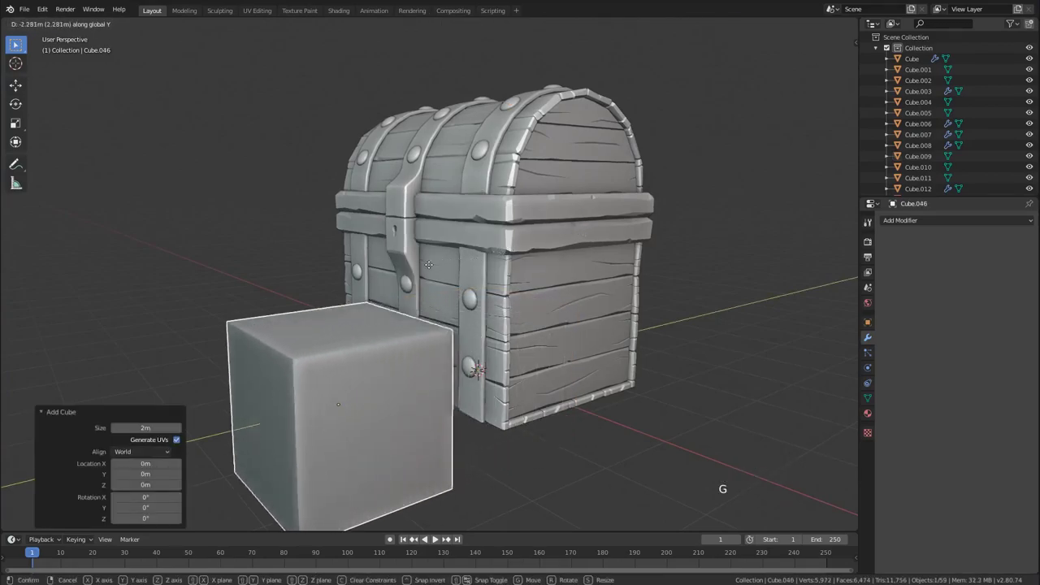
{"action": "left_click", "coordinate": [437, 291]}
{"action": "key", "text": "g"}
{"action": "key", "text": "z"}
{"action": "left_click", "coordinate": [557, 193]}
{"action": "key", "text": "s"}
{"action": "key", "text": "y"}
{"action": "key", "text": "Escape"}
Set the pivot point to Median Point and widen the cube along the X axis.
{"action": "left_click", "coordinate": [417, 23]}
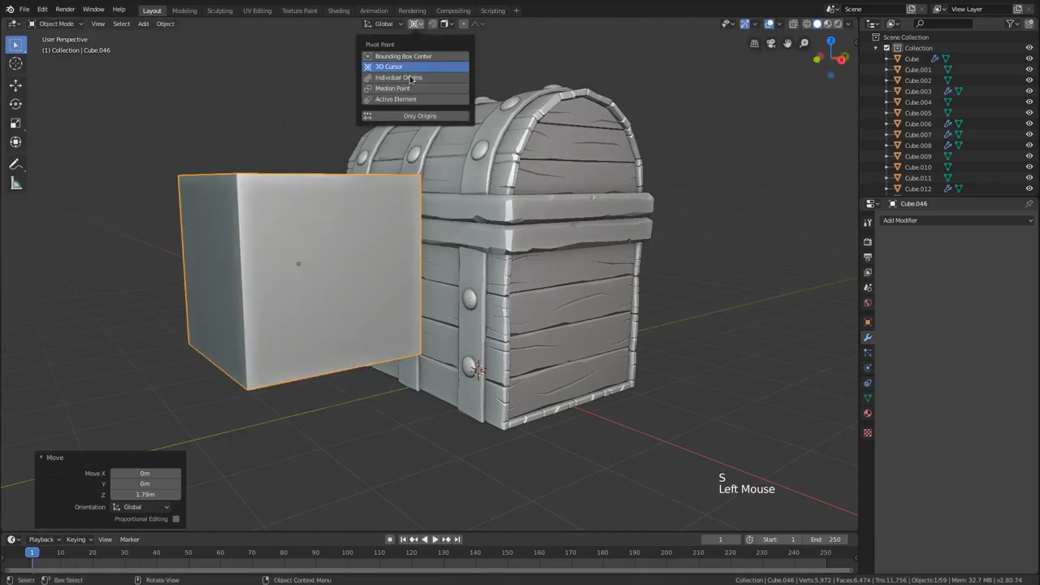
{"action": "left_click", "coordinate": [406, 89]}
{"action": "key", "text": "s"}
{"action": "key", "text": "x"}
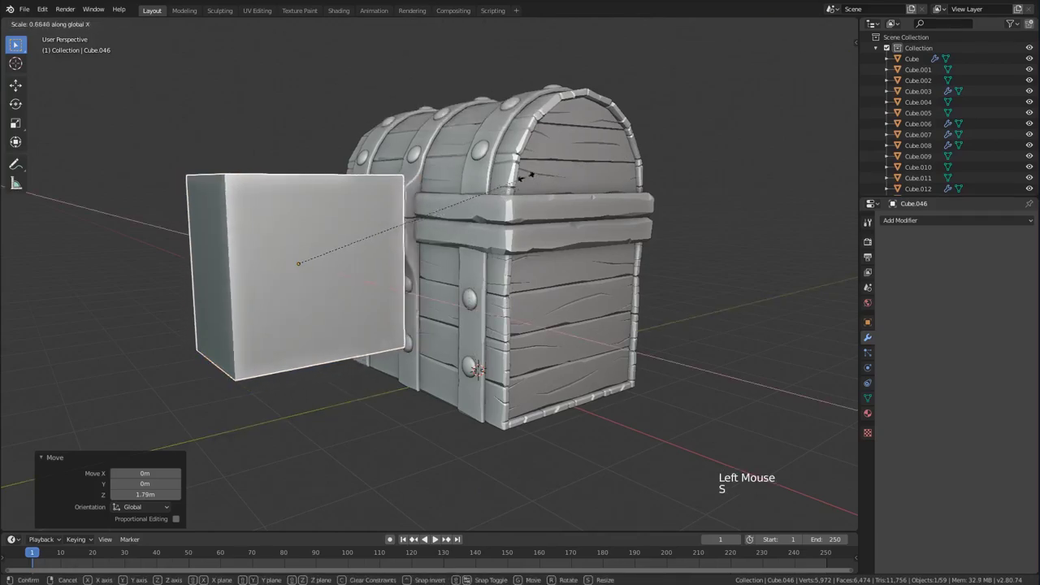
{"action": "left_click", "coordinate": [835, 151]}
Flatten the cube into a thin plank along Y and scale its height to 0.395 along Z.
{"action": "key", "text": "s"}
{"action": "key", "text": "y"}
{"action": "left_click", "coordinate": [358, 232]}
{"action": "key", "text": "s"}
{"action": "key", "text": "z"}
{"action": "left_click", "coordinate": [411, 235]}
{"action": "key", "text": "s"}
{"action": "key", "text": "y"}
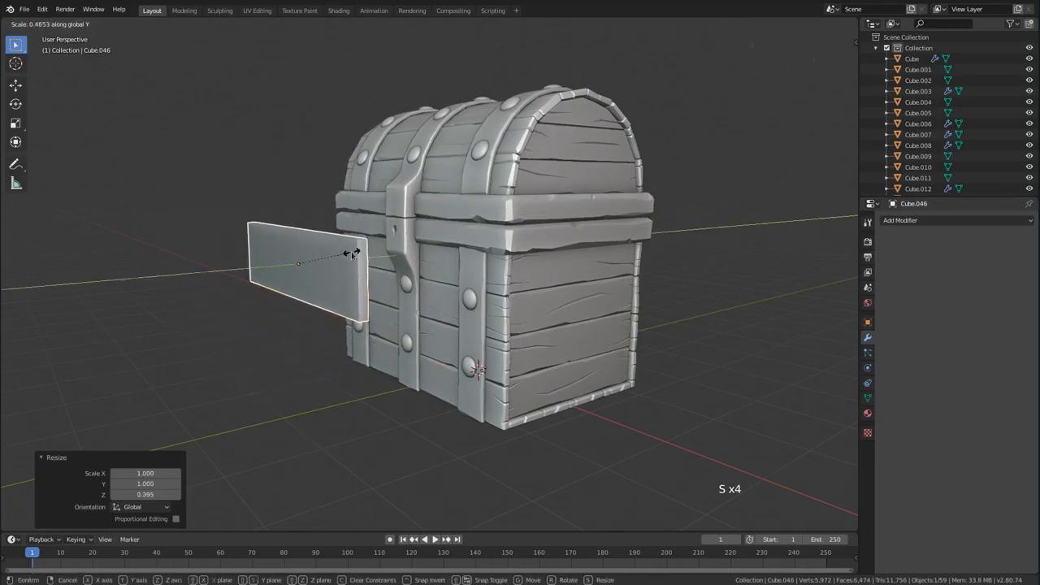
{"action": "left_click", "coordinate": [351, 251]}
Lengthen the plank along X by scaling it by 1.308 and once more by 1.038.
{"action": "middle_click_drag", "start_coordinate": [351, 251], "coordinate": [484, 215]}
{"action": "key", "text": "s"}
{"action": "key", "text": "x"}
{"action": "left_click", "coordinate": [517, 213]}
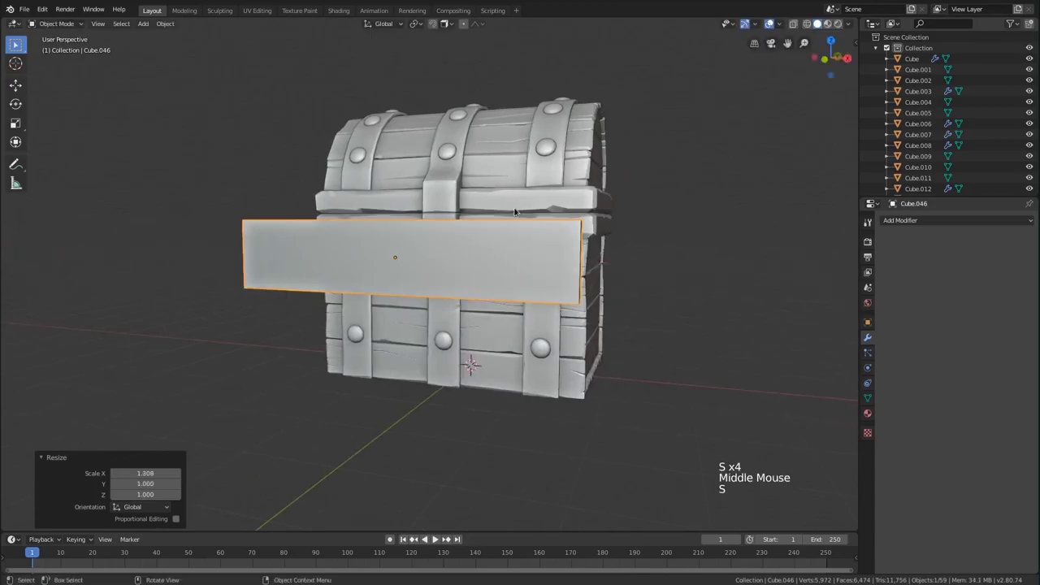
{"action": "key", "text": "s"}
{"action": "key", "text": "x"}
{"action": "left_click", "coordinate": [634, 201]}
{"action": "middle_click_drag", "start_coordinate": [636, 189], "coordinate": [632, 213], "text": "ctrl"}
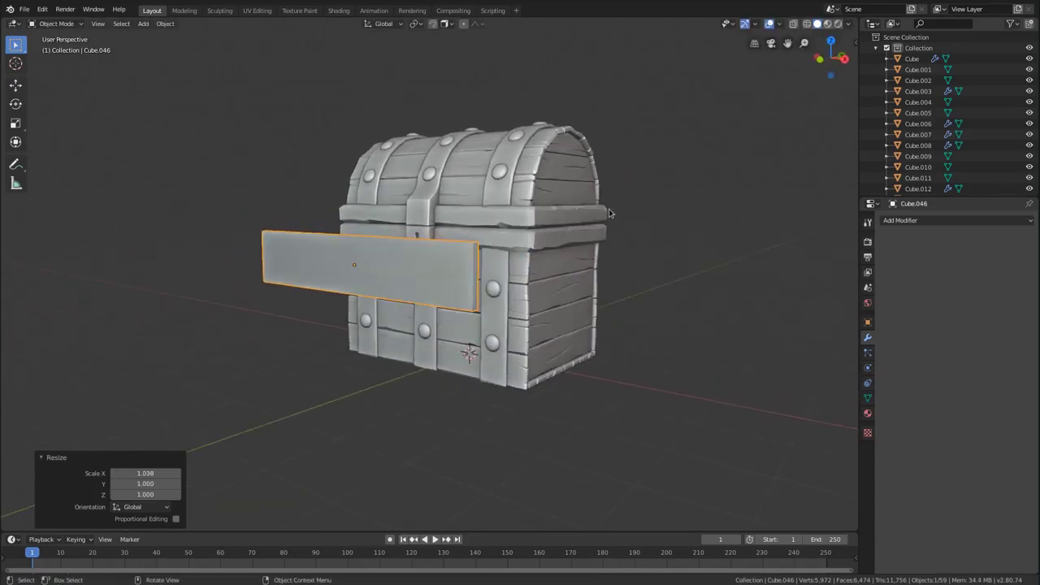
{"action": "middle_click_drag", "start_coordinate": [610, 252], "coordinate": [606, 225], "text": "ctrl"}
{"action": "left_click", "coordinate": [45, 457]}
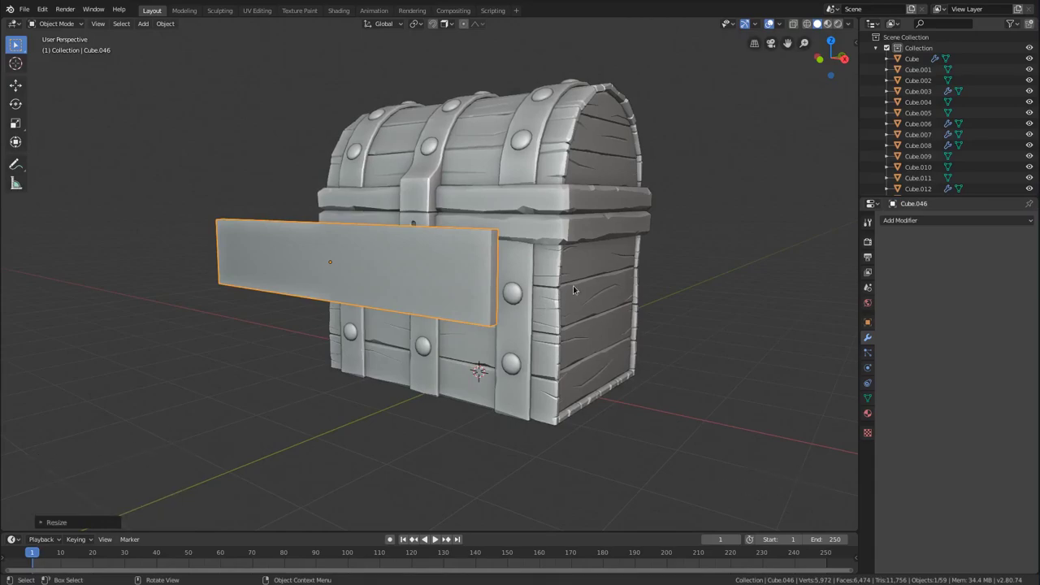
In edge editing of the plank, mark the two short edges and the chest-side vertical edge of one end face as seams.
{"action": "middle_click_drag", "start_coordinate": [558, 280], "coordinate": [459, 286]}
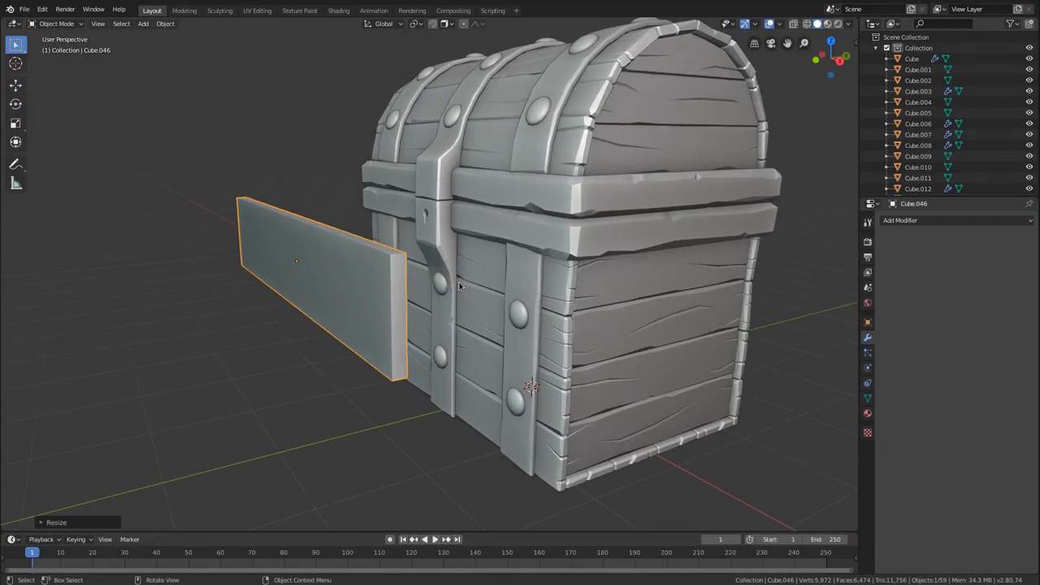
{"action": "middle_click_drag", "start_coordinate": [402, 261], "coordinate": [426, 258], "text": "ctrl"}
{"action": "key", "text": "Tab"}
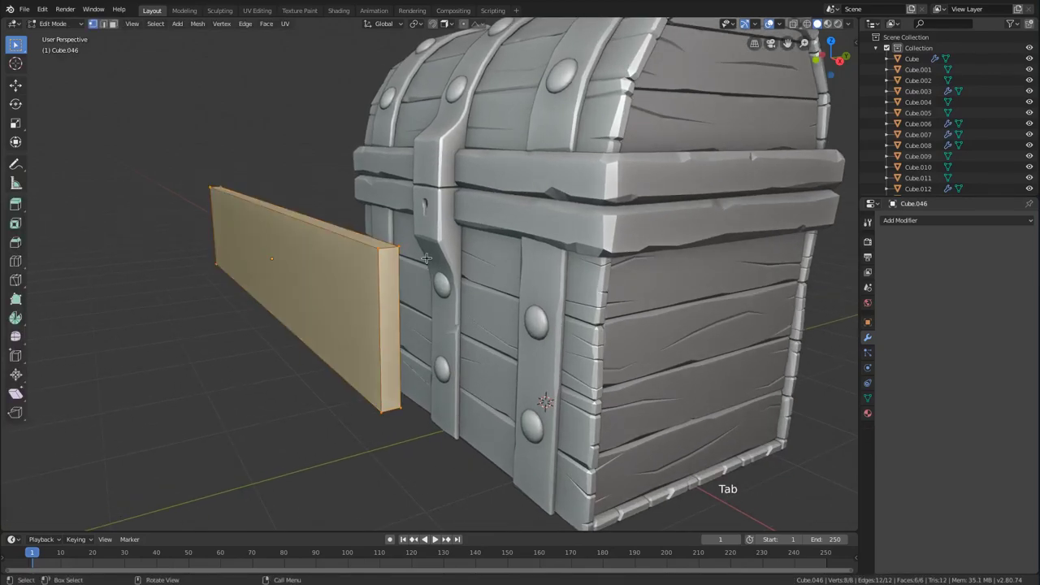
{"action": "key", "text": "2"}
{"action": "middle_click_drag", "start_coordinate": [426, 258], "coordinate": [378, 239], "text": "ctrl"}
{"action": "left_click", "coordinate": [379, 239]}
{"action": "left_click", "coordinate": [374, 368], "text": "shift"}
{"action": "left_click", "coordinate": [378, 449], "text": "shift"}
{"action": "middle_click_drag", "start_coordinate": [378, 449], "coordinate": [382, 430], "text": "ctrl"}
{"action": "key", "text": "ctrl+e"}
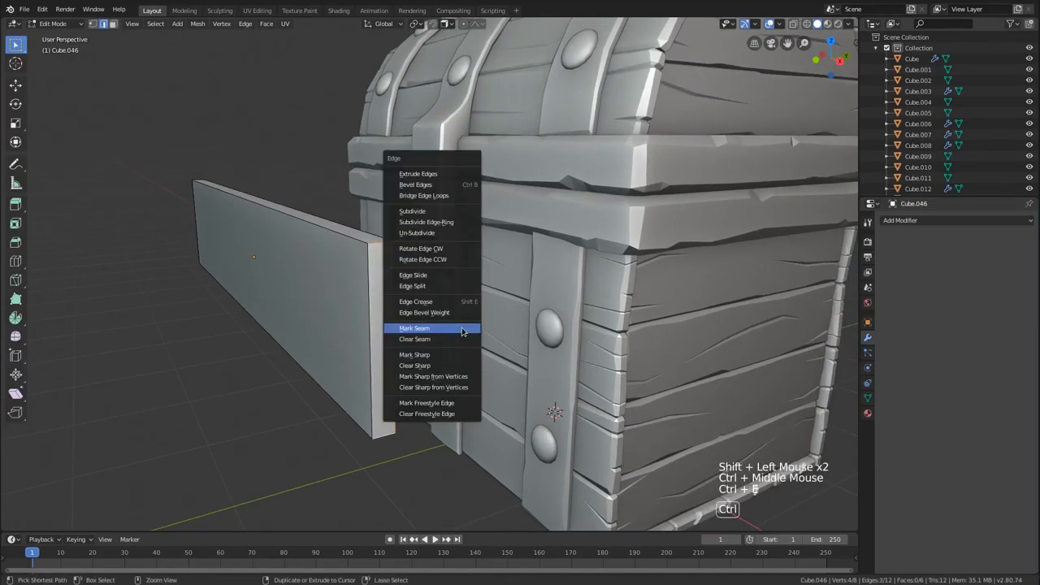
{"action": "left_click", "coordinate": [440, 330]}
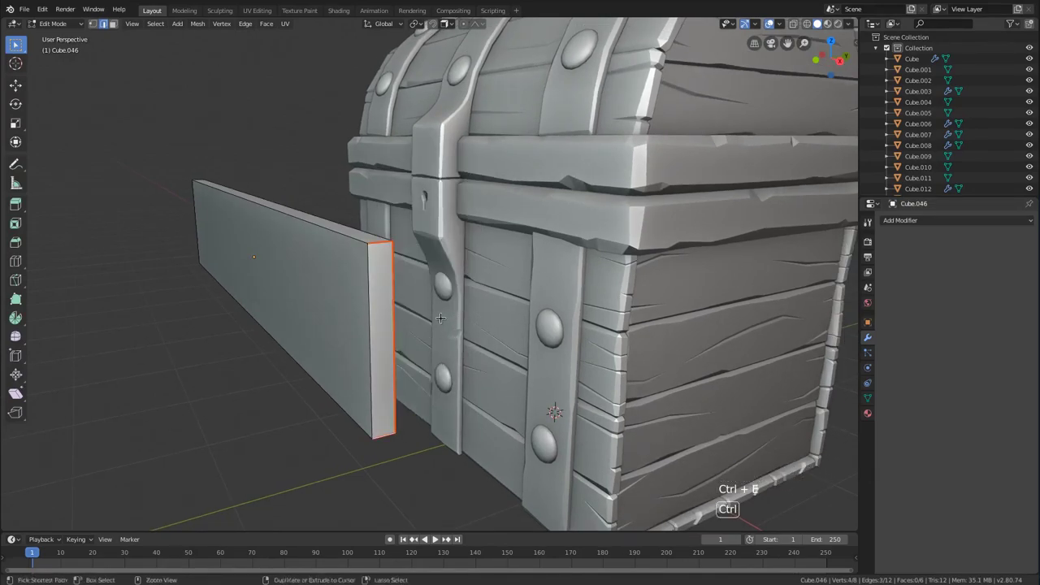
Mark the matching three edges of the plank's opposite end face as seams, again using the chest-side vertical edge.
{"action": "middle_click_drag", "start_coordinate": [440, 317], "coordinate": [443, 378], "text": "ctrl"}
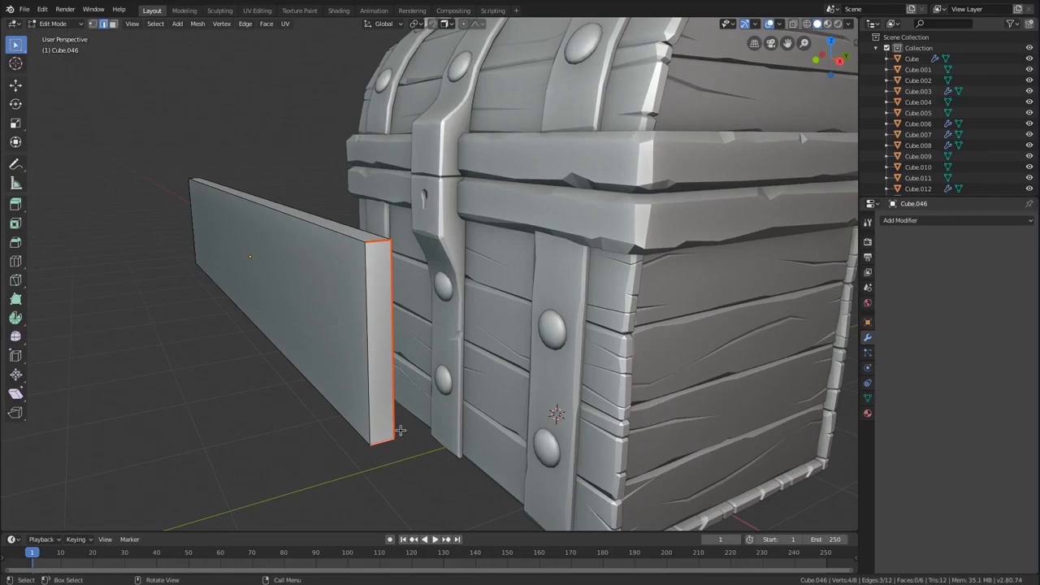
{"action": "middle_click_drag", "start_coordinate": [401, 431], "coordinate": [411, 252], "text": "ctrl"}
{"action": "middle_click_drag", "start_coordinate": [410, 252], "coordinate": [422, 280]}
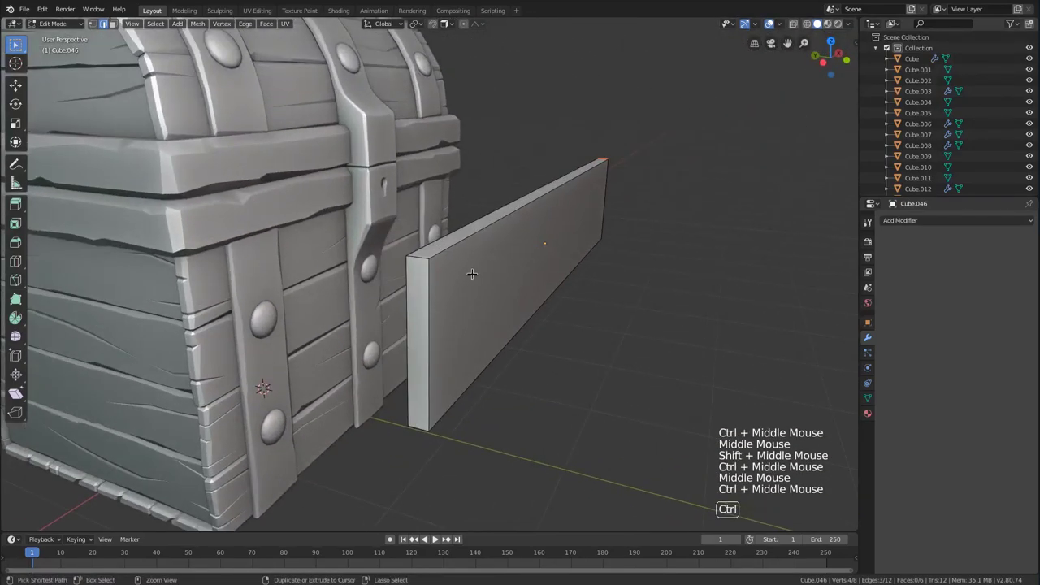
{"action": "left_click", "coordinate": [416, 264]}
{"action": "left_click", "coordinate": [414, 423], "text": "shift"}
{"action": "left_click", "coordinate": [417, 432], "text": "shift"}
{"action": "key", "text": "ctrl+e"}
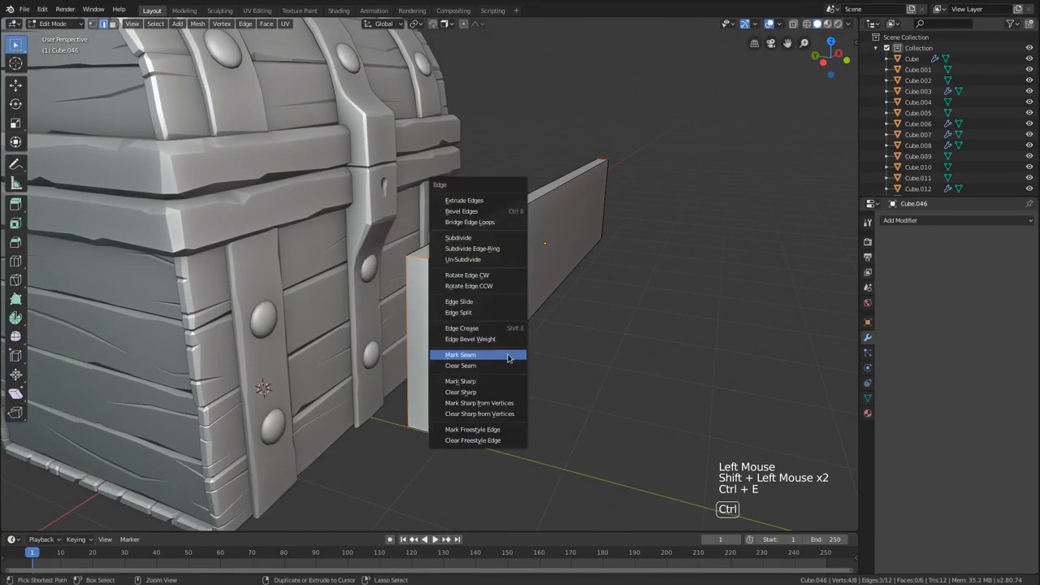
{"action": "left_click", "coordinate": [508, 355]}
Mark the plank's long upper edge on the side facing away from the chest as a seam.
{"action": "middle_click_drag", "start_coordinate": [541, 248], "coordinate": [516, 249], "text": "shift"}
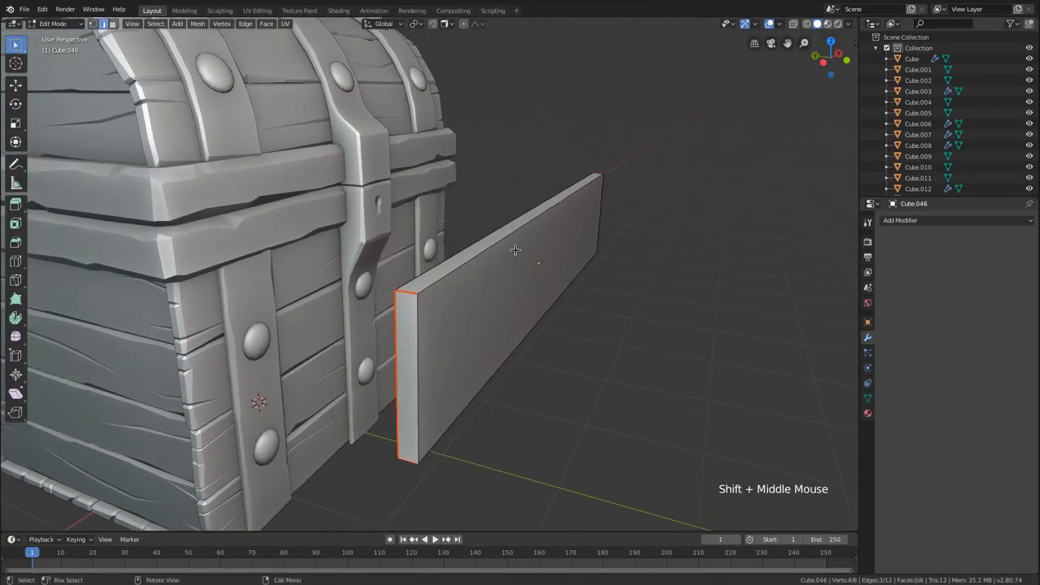
{"action": "left_click", "coordinate": [535, 220]}
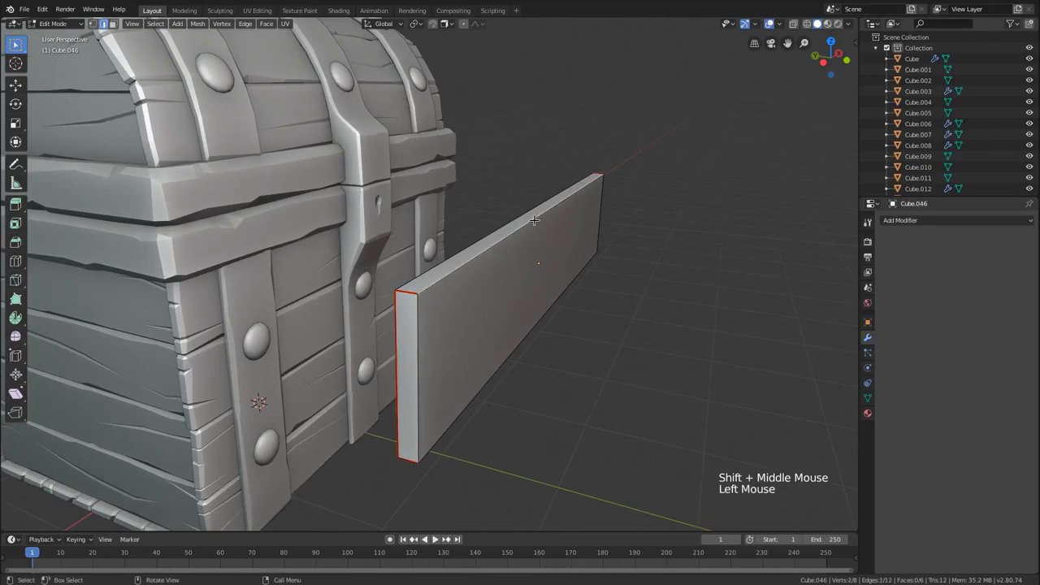
{"action": "key", "text": "ctrl+e"}
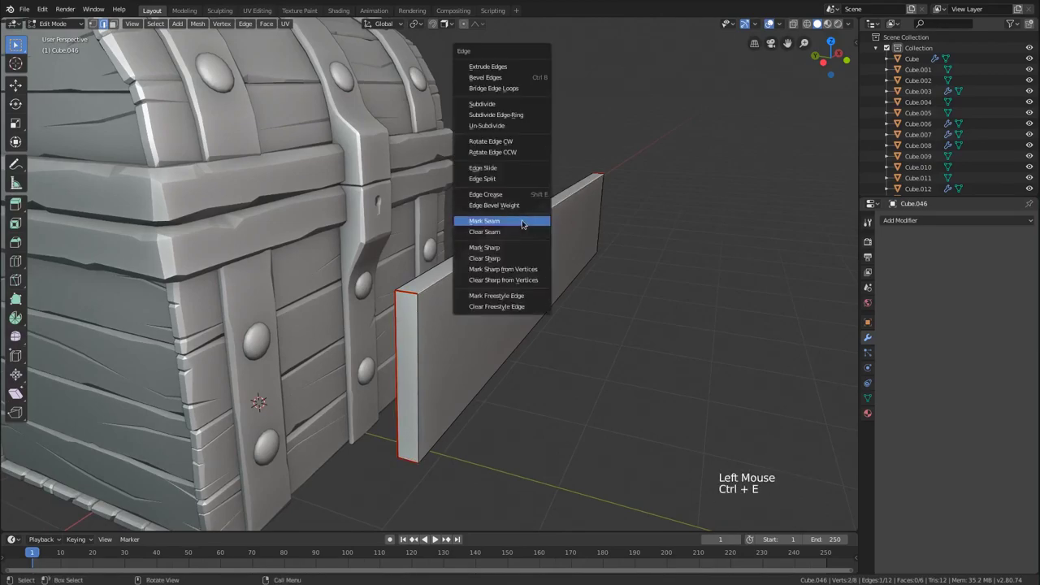
{"action": "left_click", "coordinate": [525, 221]}
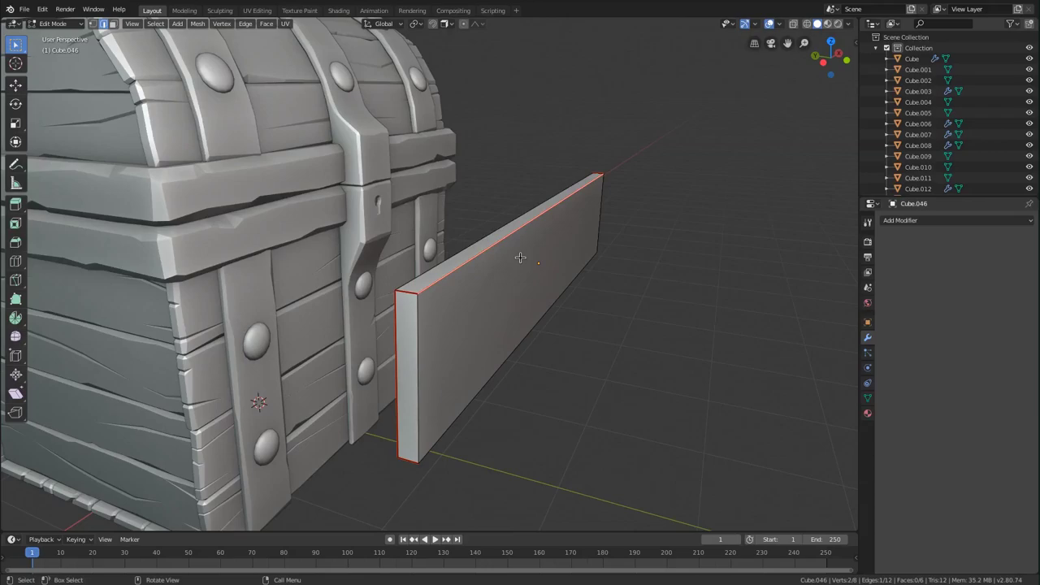
Switch to the UV Editing workspace and select the whole plank mesh to display its UV layout.
{"action": "left_click", "coordinate": [257, 11]}
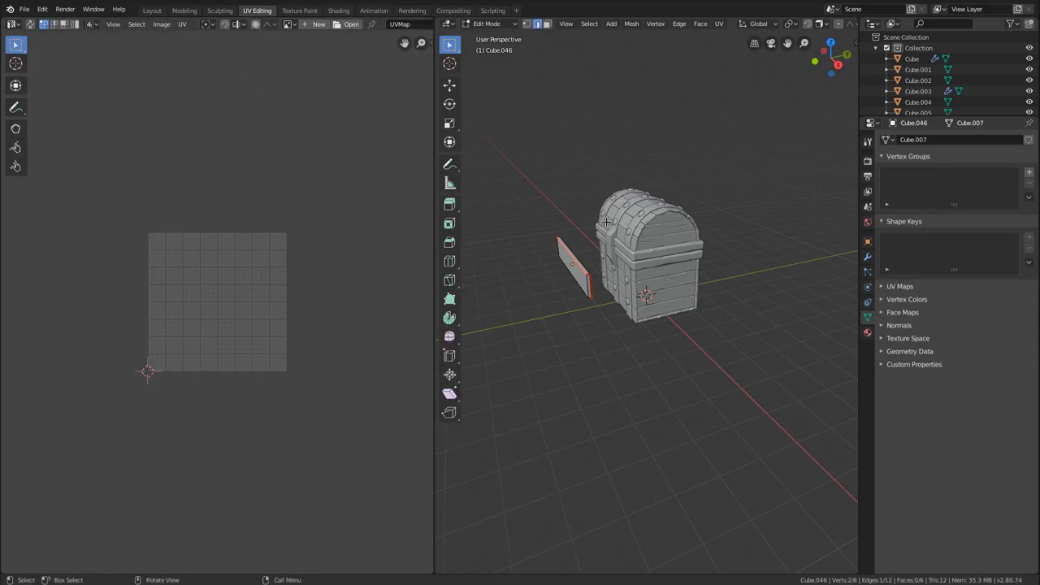
{"action": "middle_click_drag", "start_coordinate": [625, 228], "coordinate": [642, 206]}
{"action": "middle_click_drag", "start_coordinate": [724, 221], "coordinate": [684, 302], "text": "shift"}
{"action": "middle_click_drag", "start_coordinate": [598, 272], "coordinate": [629, 265]}
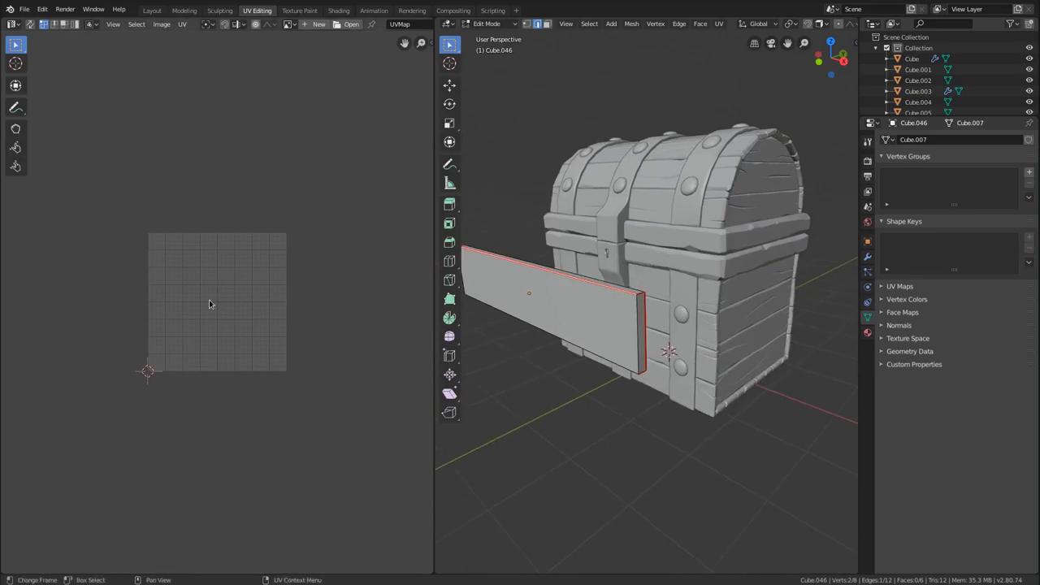
{"action": "left_click", "coordinate": [14, 23]}
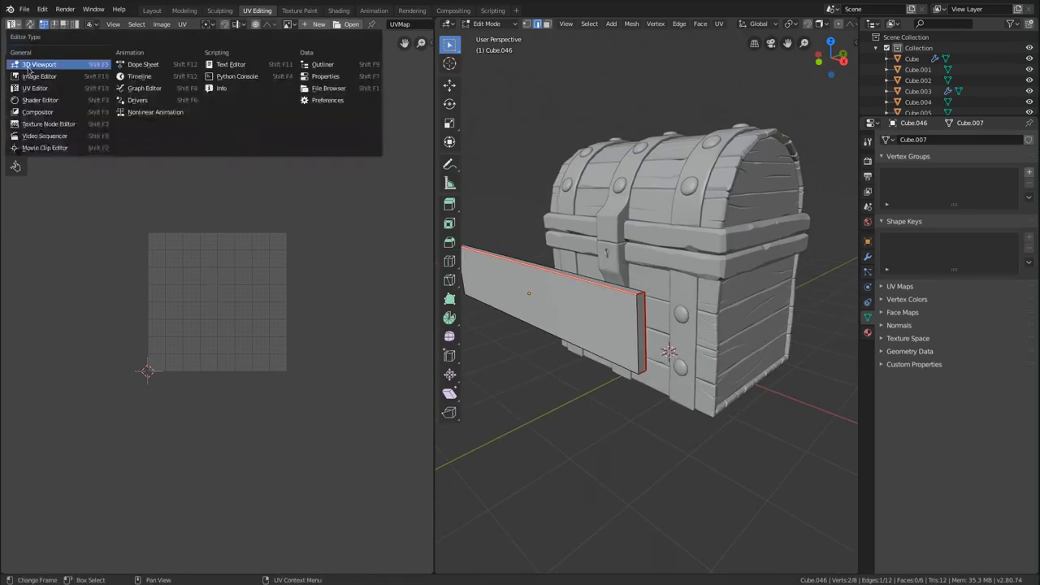
{"action": "scroll", "coordinate": [266, 289], "scroll_direction": "up", "scroll_amount": 4}
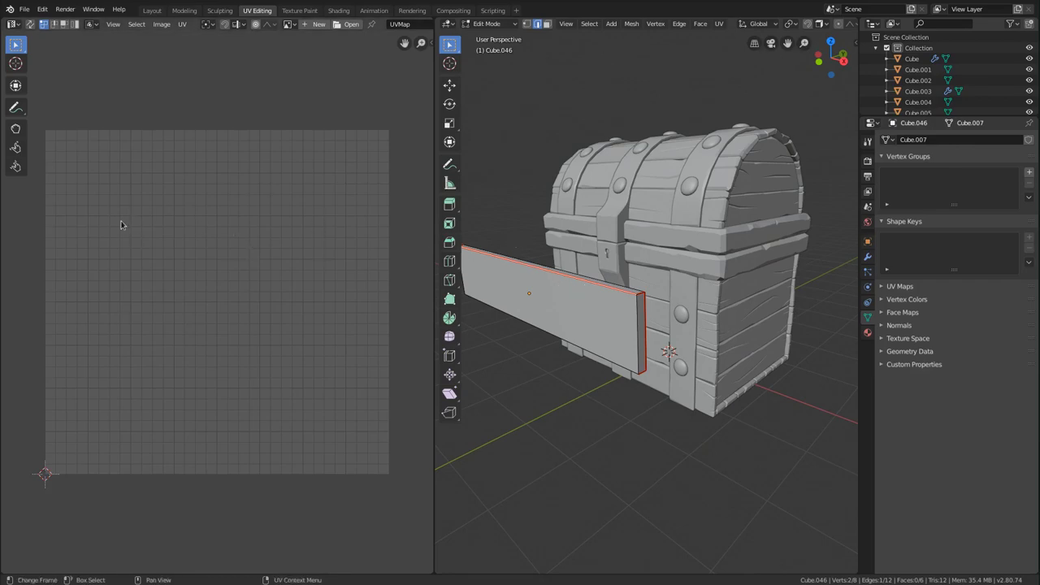
{"action": "key", "text": "a"}
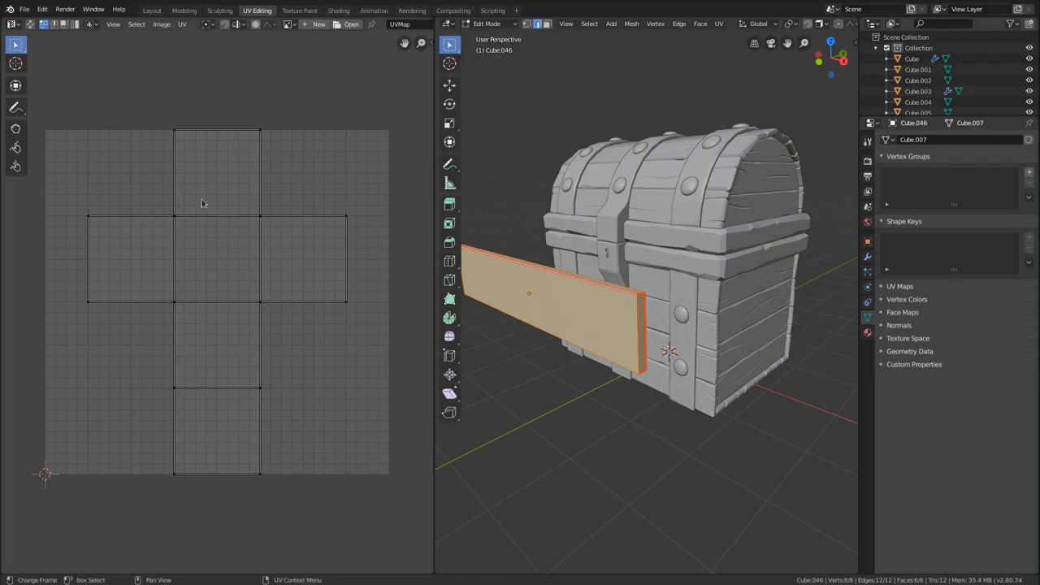
Return to Object Mode and apply the plank's scale.
{"action": "middle_click_drag", "start_coordinate": [642, 223], "coordinate": [679, 208]}
{"action": "mouse_move", "coordinate": [678, 220]}
{"action": "middle_mouse_down", "text": "ctrl"}
{"action": "mouse_move", "coordinate": [685, 199]}
{"action": "mouse_move", "coordinate": [674, 215]}
{"action": "middle_mouse_up", "text": "ctrl"}
{"action": "key", "text": "Tab"}
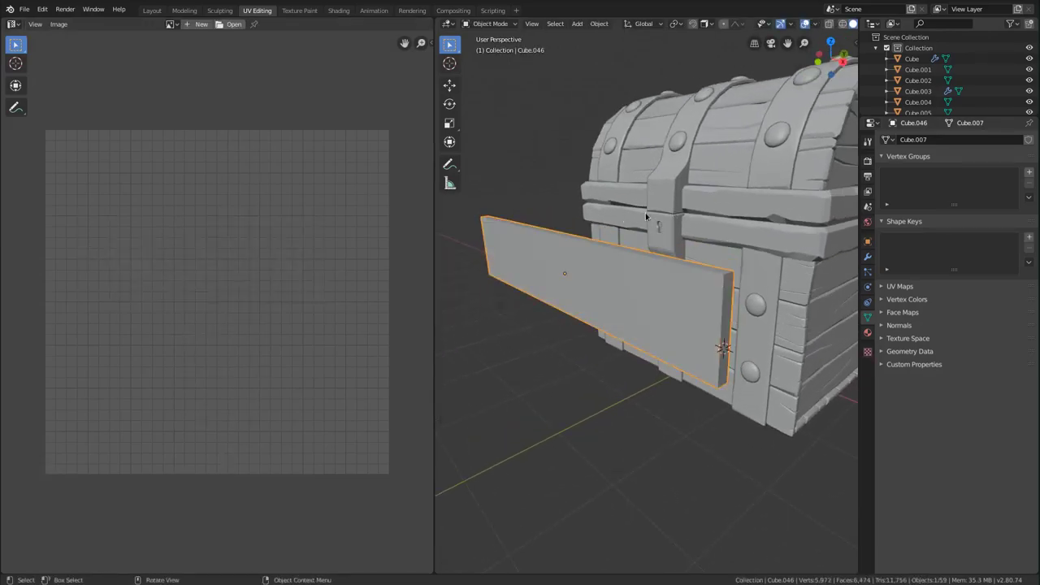
{"action": "key", "text": "ctrl+a"}
{"action": "left_click", "coordinate": [625, 214]}
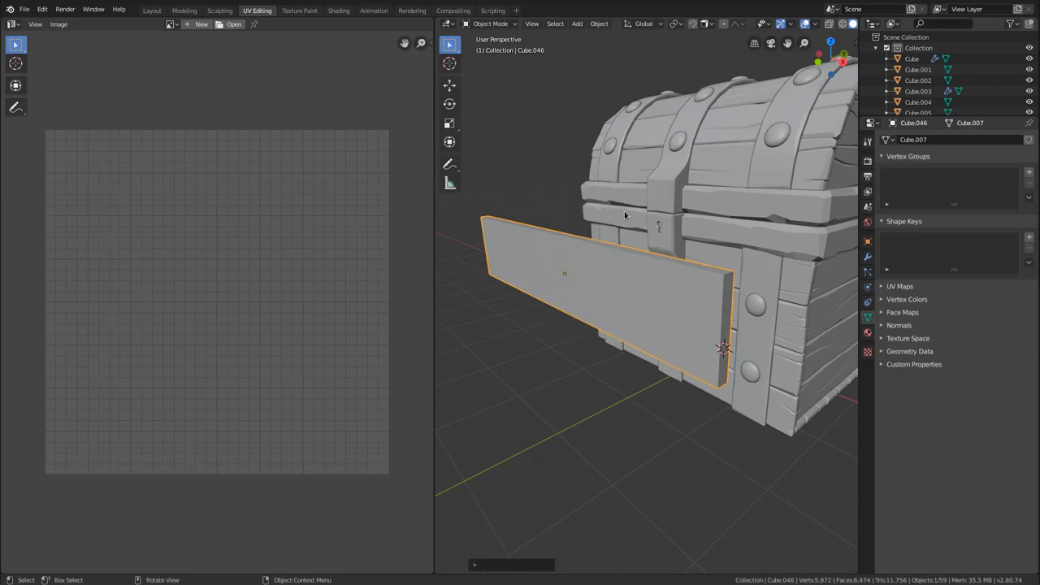
Enter Edit Mode on the plank and turn on the UV stretching overlay with its type set to Area.
{"action": "key", "text": "Tab"}
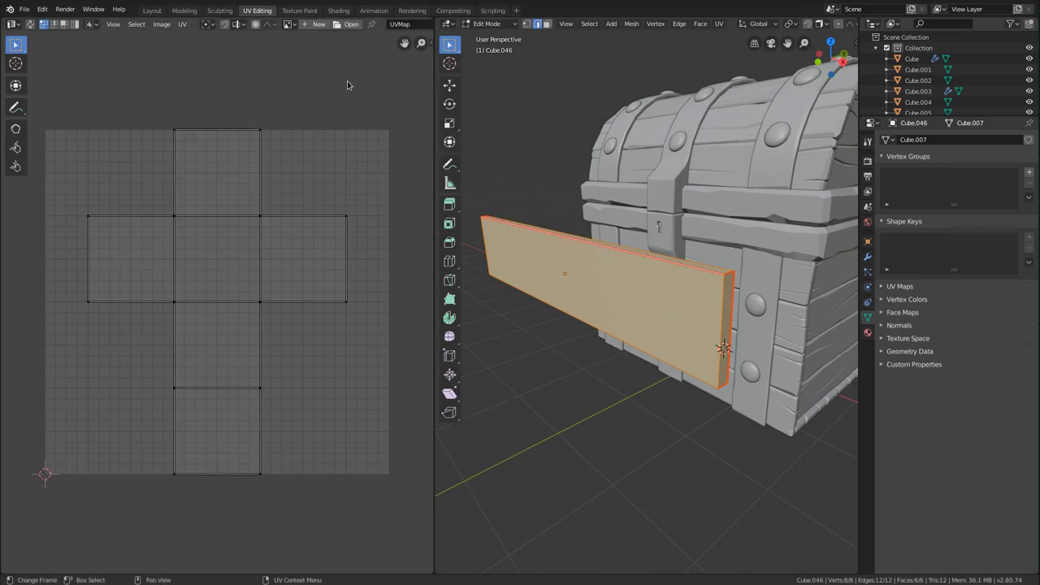
{"action": "key", "text": "n"}
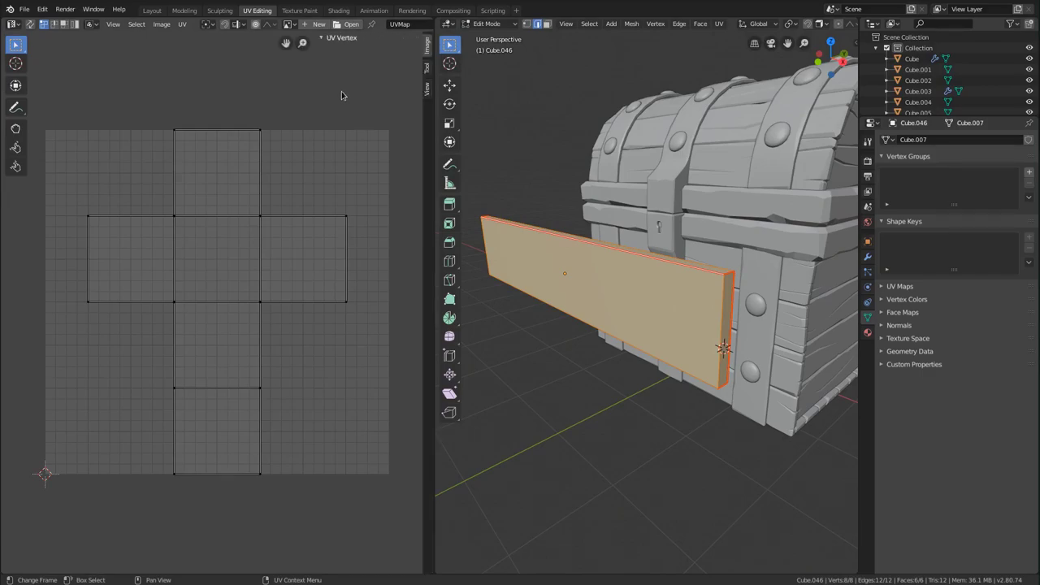
{"action": "left_click", "coordinate": [428, 88]}
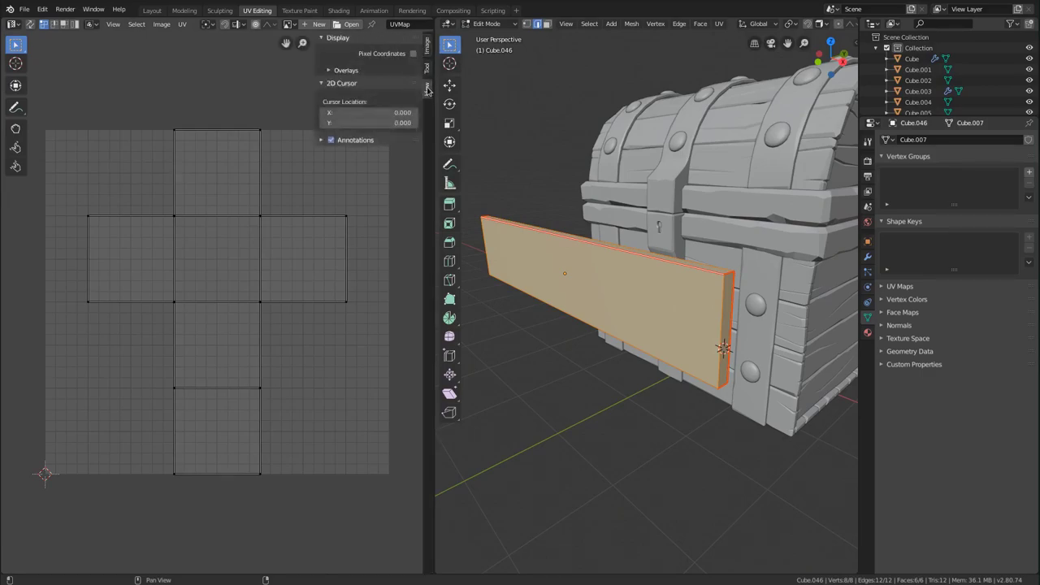
{"action": "left_click", "coordinate": [330, 72]}
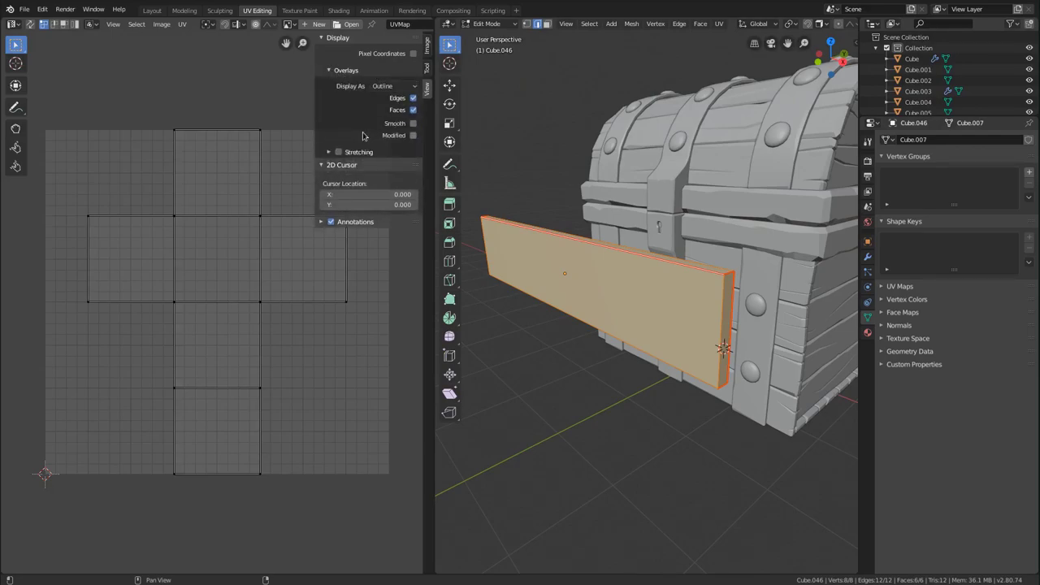
{"action": "left_click", "coordinate": [338, 152]}
{"action": "left_click", "coordinate": [329, 153]}
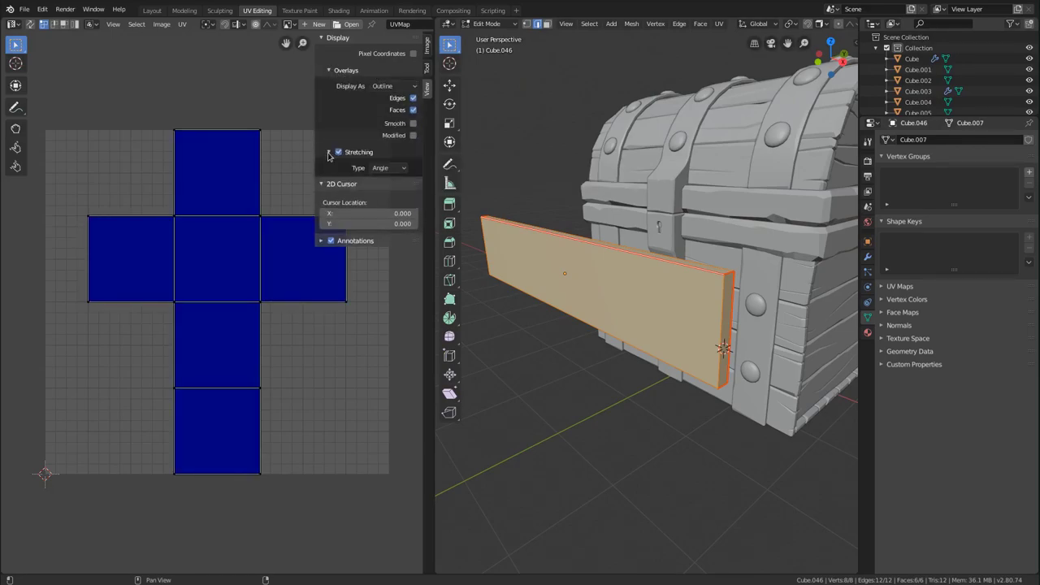
{"action": "left_click", "coordinate": [386, 169]}
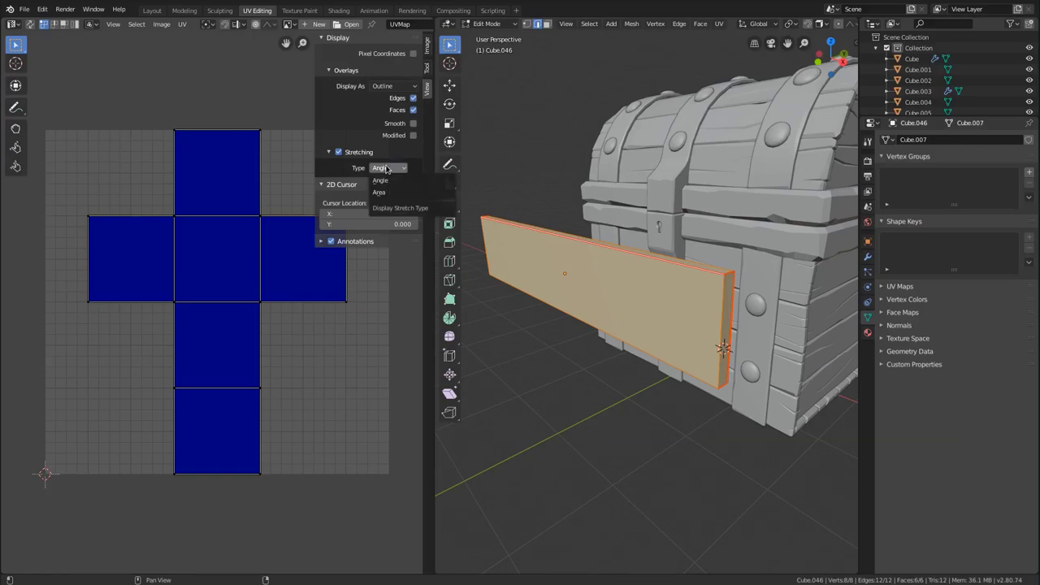
{"action": "left_click", "coordinate": [388, 195]}
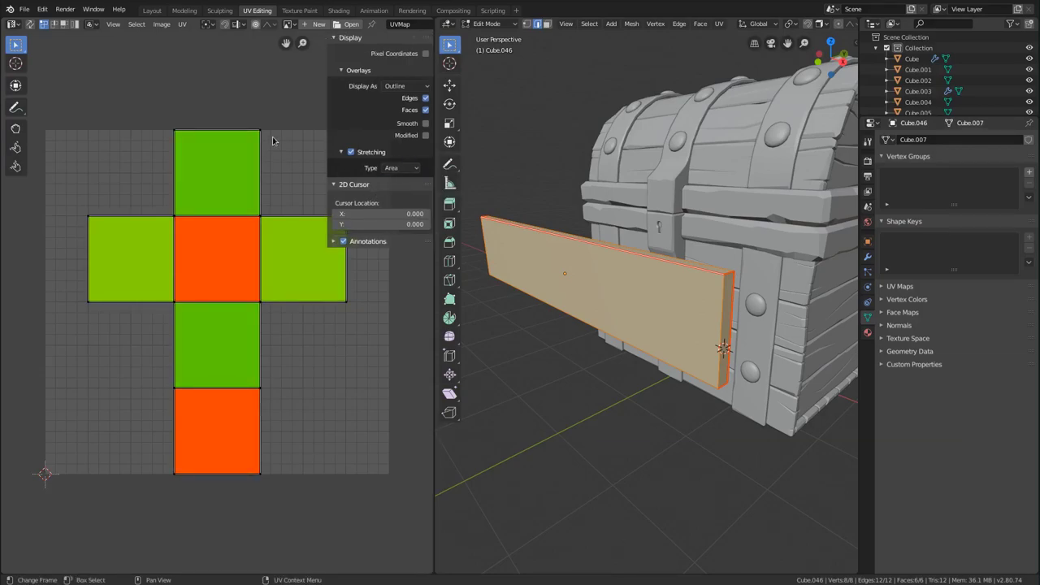
{"action": "key", "text": "n"}
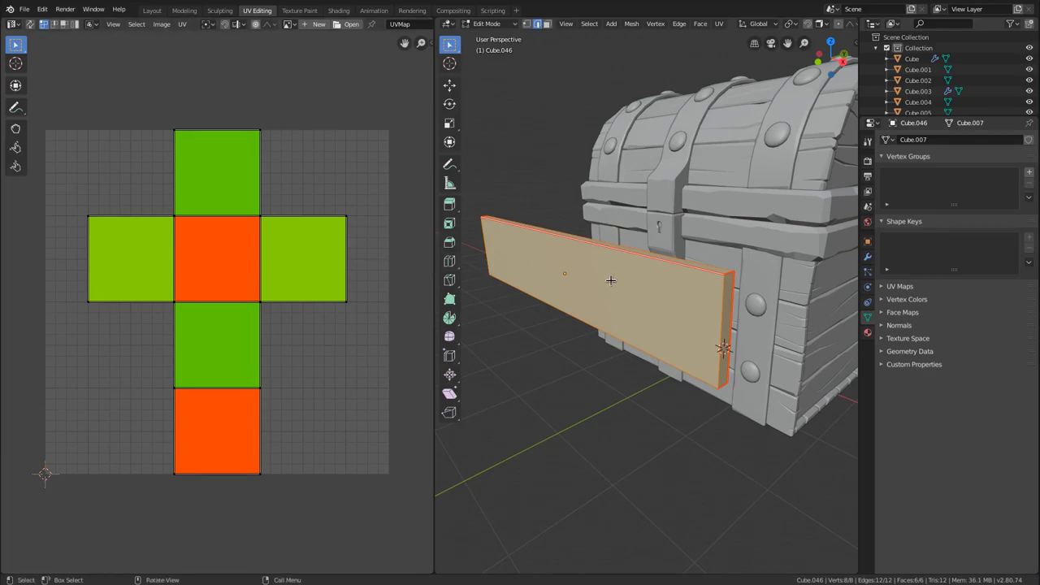
Select only the plank's large front face in face mode to examine how its UV square compares with its shape.
{"action": "key", "text": "3"}
{"action": "left_click", "coordinate": [559, 268]}
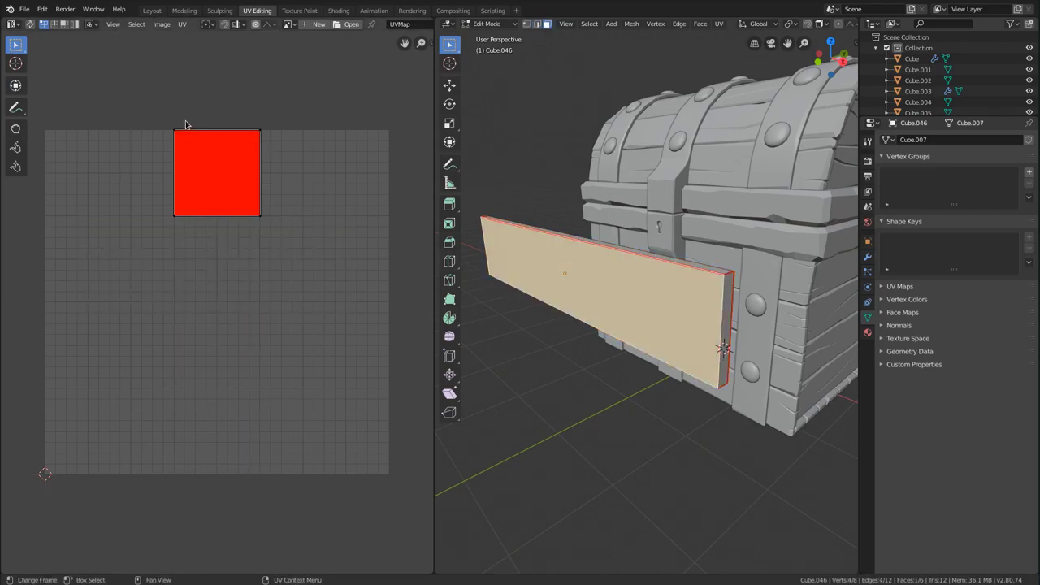
{"action": "middle_click_drag", "start_coordinate": [632, 263], "coordinate": [613, 231]}
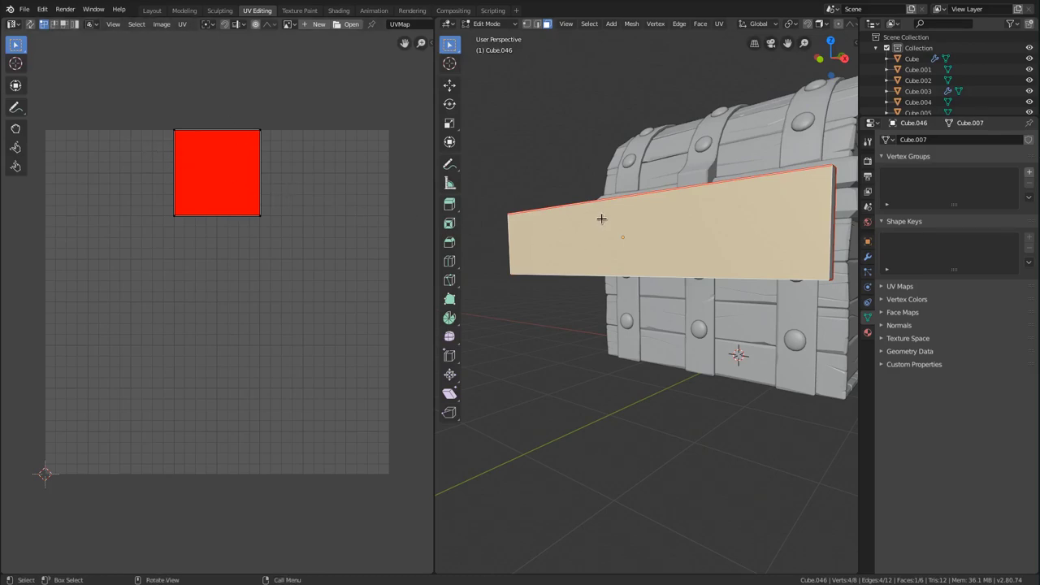
Select the whole plank mesh and unwrap it along its marked seams.
{"action": "key", "text": "alt+a"}
{"action": "key", "text": "a"}
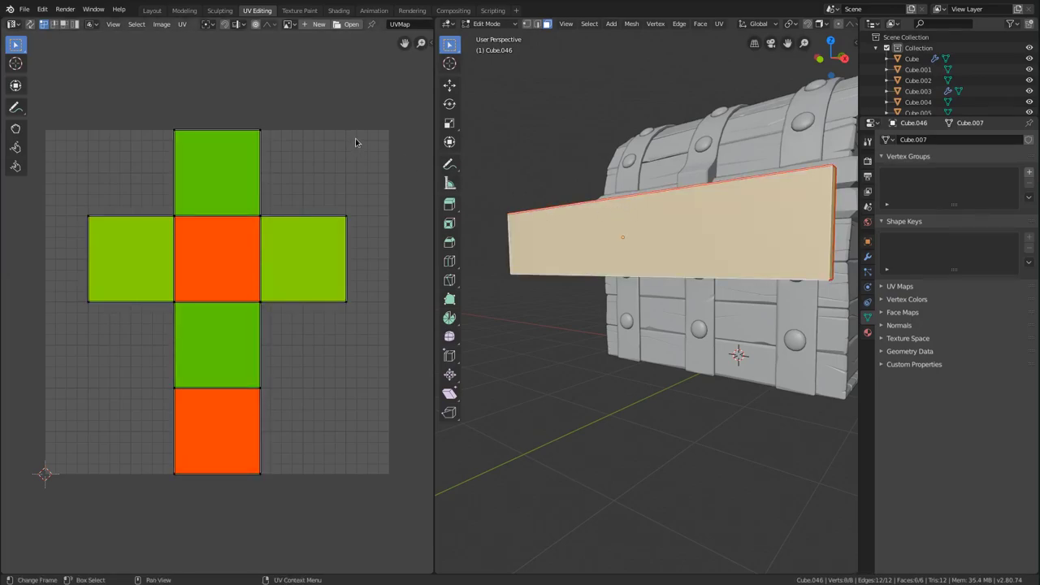
{"action": "middle_click_drag", "start_coordinate": [741, 213], "coordinate": [671, 227]}
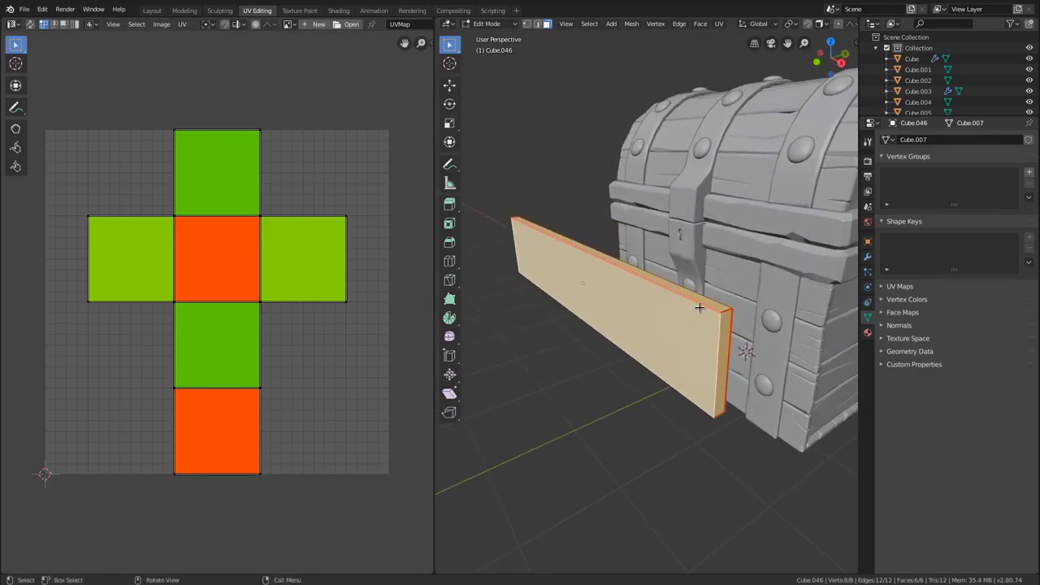
{"action": "key", "text": "u"}
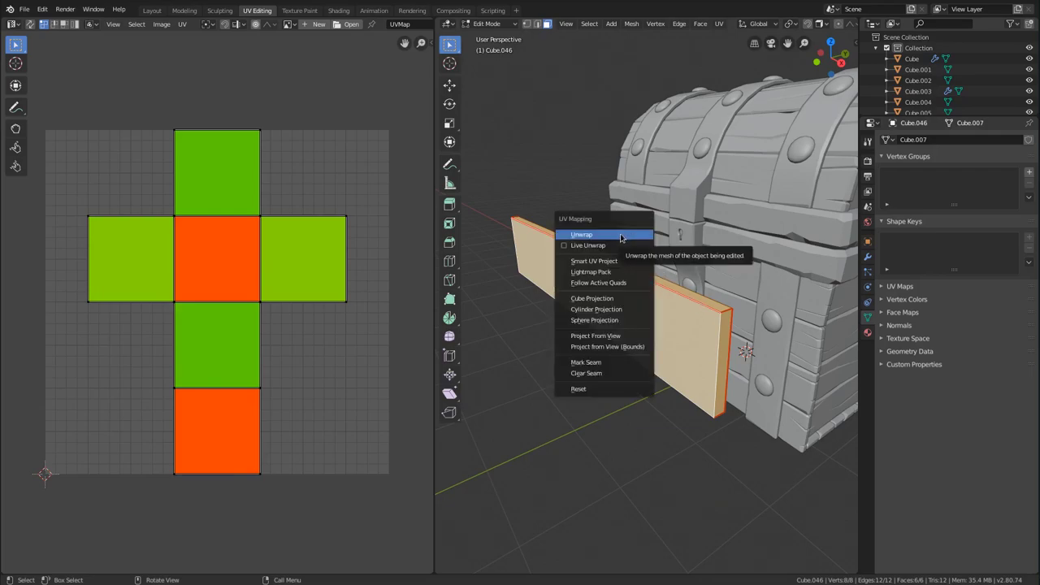
{"action": "left_click", "coordinate": [583, 235]}
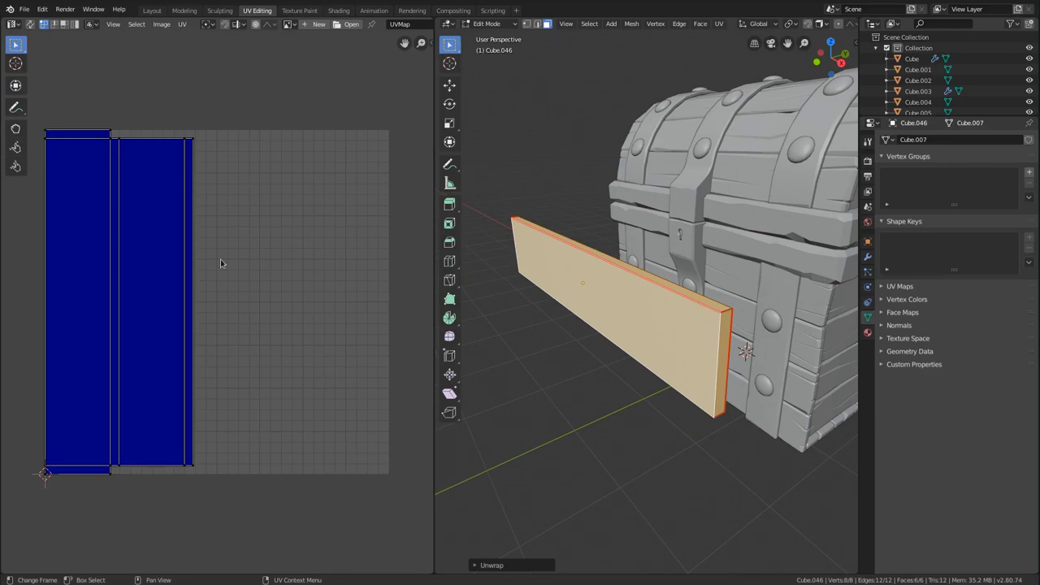
{"action": "scroll", "coordinate": [220, 262], "scroll_direction": "up", "scroll_amount": 3}
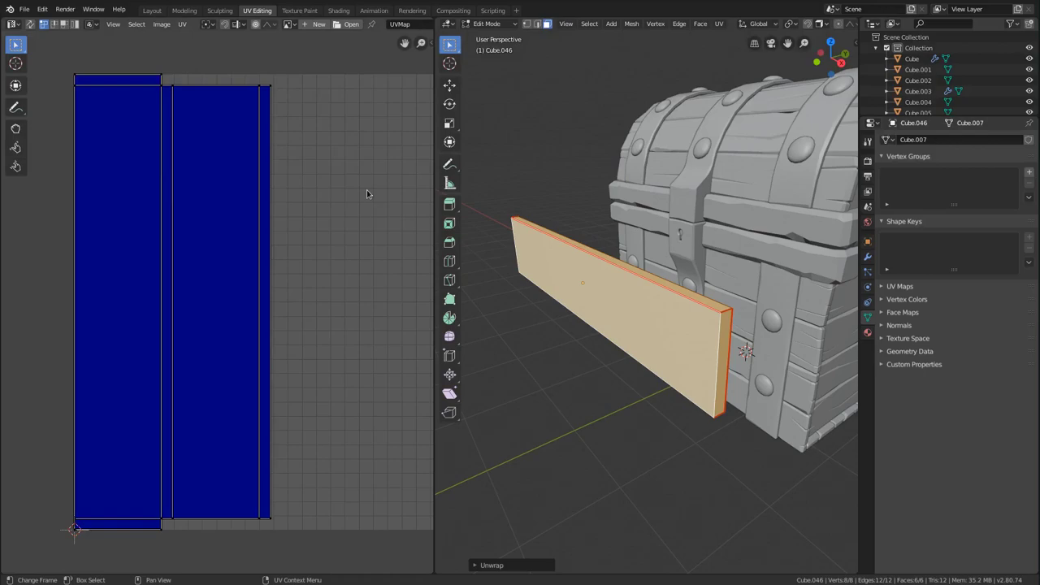
Examine the chest's planks, metal straps and lock from several sides as candidates for seam placement.
{"action": "middle_click_drag", "start_coordinate": [664, 367], "coordinate": [669, 278], "text": "ctrl"}
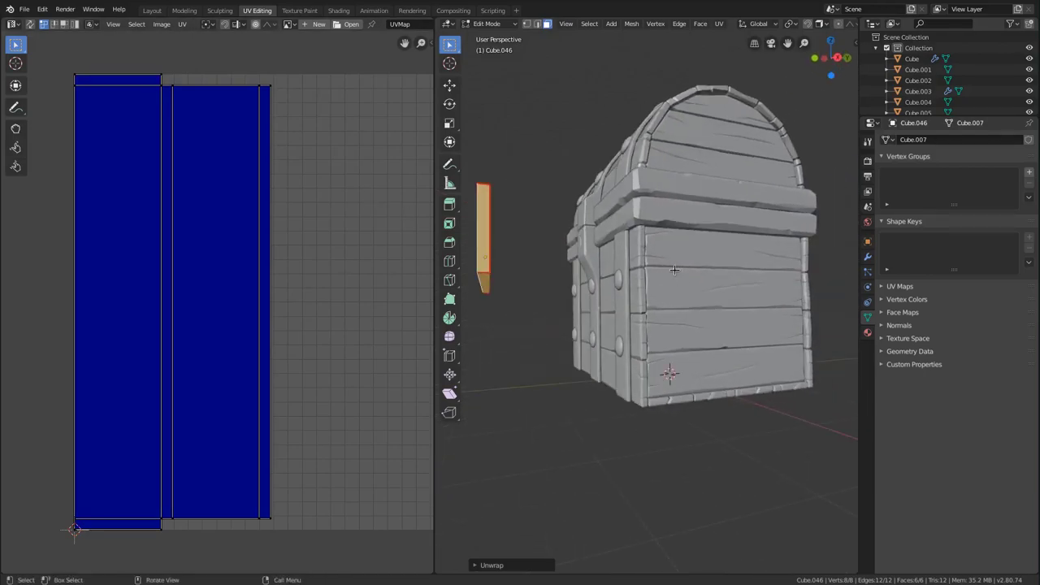
{"action": "scroll", "coordinate": [675, 270], "scroll_direction": "up", "scroll_amount": 5}
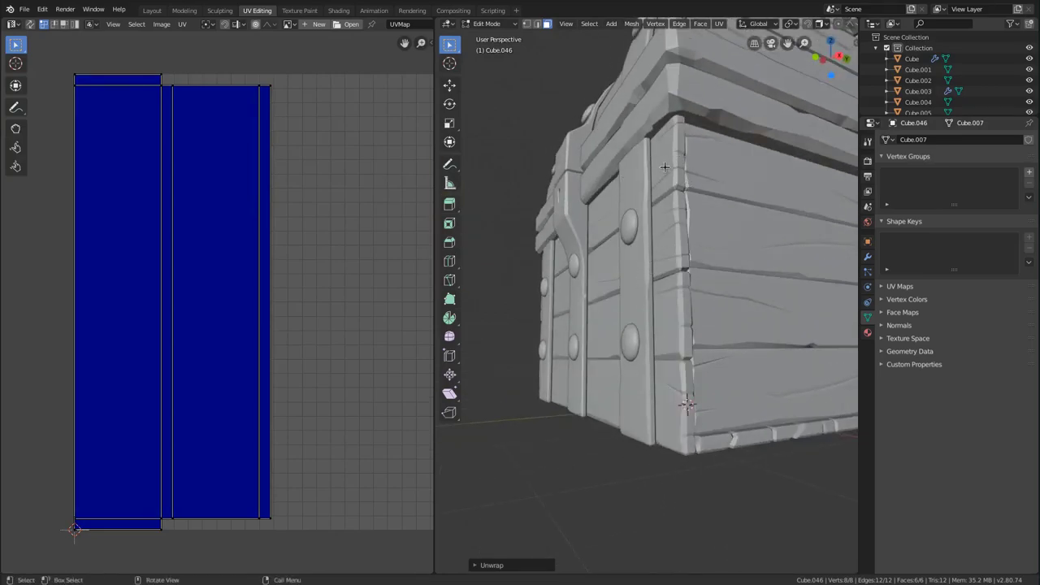
{"action": "middle_click_drag", "start_coordinate": [709, 109], "coordinate": [588, 228]}
{"action": "scroll", "coordinate": [587, 228], "scroll_direction": "up", "scroll_amount": 4}
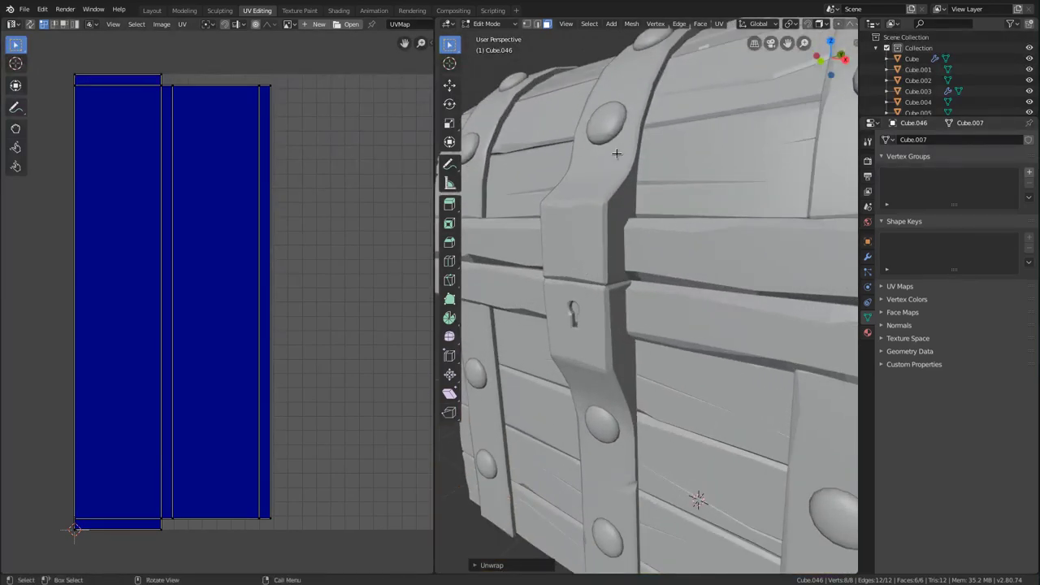
{"action": "scroll", "coordinate": [581, 215], "scroll_direction": "down", "scroll_amount": 5}
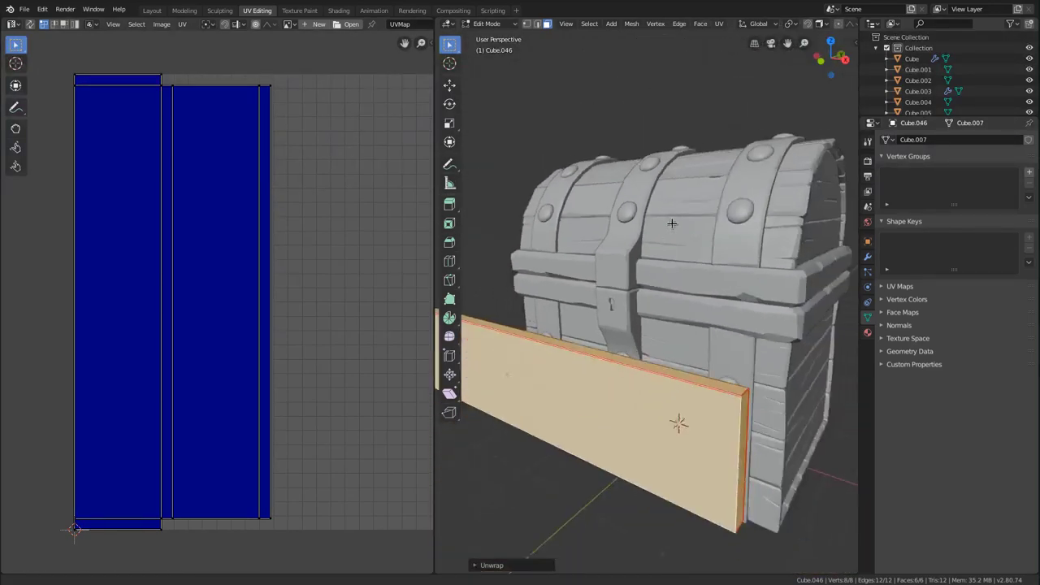
{"action": "middle_click_drag", "start_coordinate": [581, 215], "coordinate": [666, 229]}
{"action": "scroll", "coordinate": [667, 230], "scroll_direction": "up", "scroll_amount": 4}
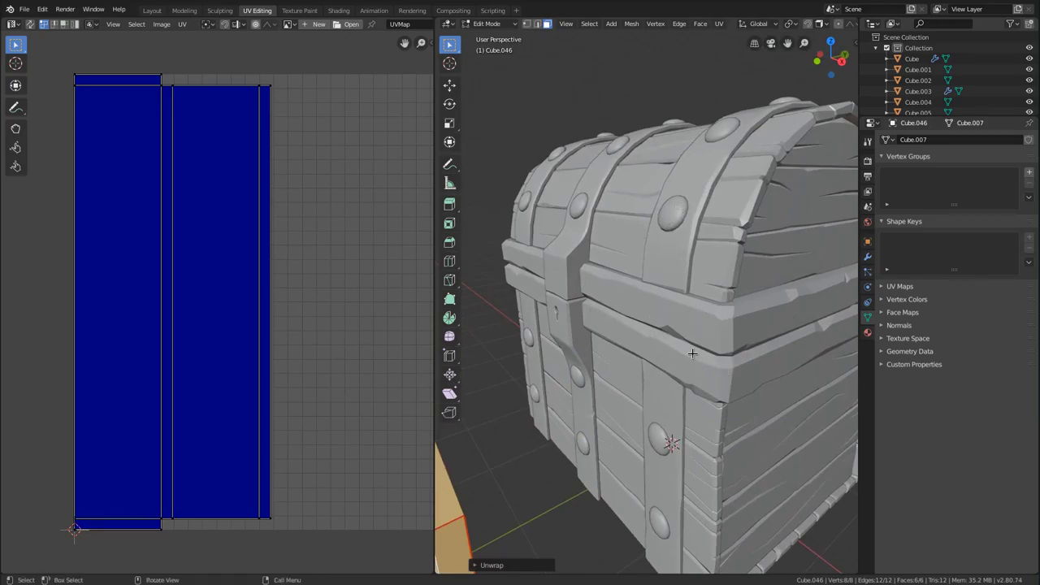
{"action": "scroll", "coordinate": [692, 353], "scroll_direction": "down", "scroll_amount": 5}
Return to Object Mode and delete the demonstration plank.
{"action": "middle_click_drag", "start_coordinate": [691, 354], "coordinate": [614, 266]}
{"action": "key", "text": "Tab"}
{"action": "key", "text": "Delete"}
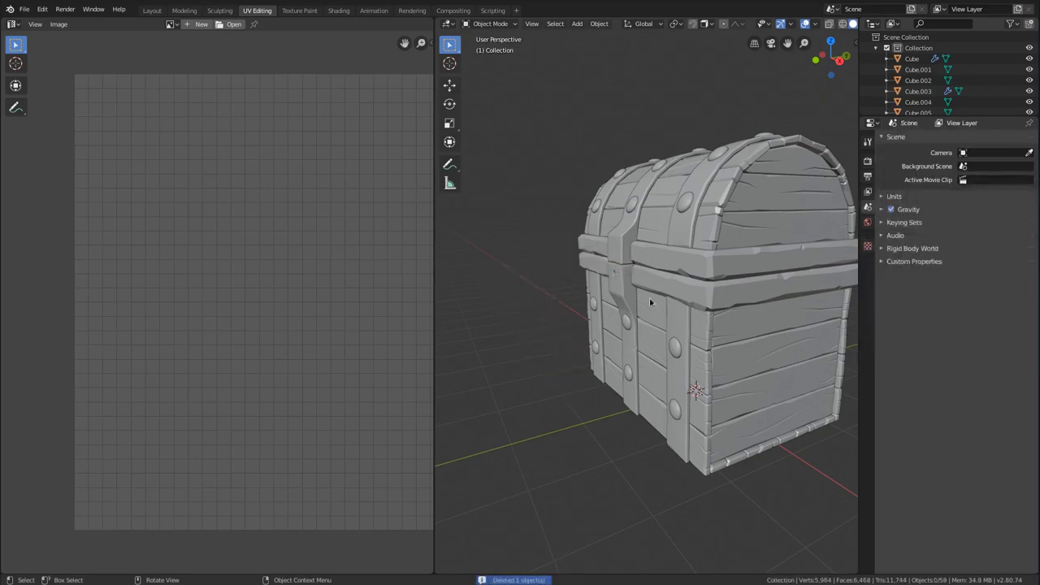
Isolate the uppermost front plank of the chest body in local view and enter Edit Mode with edge selection and nothing selected.
{"action": "middle_click_drag", "start_coordinate": [650, 298], "coordinate": [678, 287]}
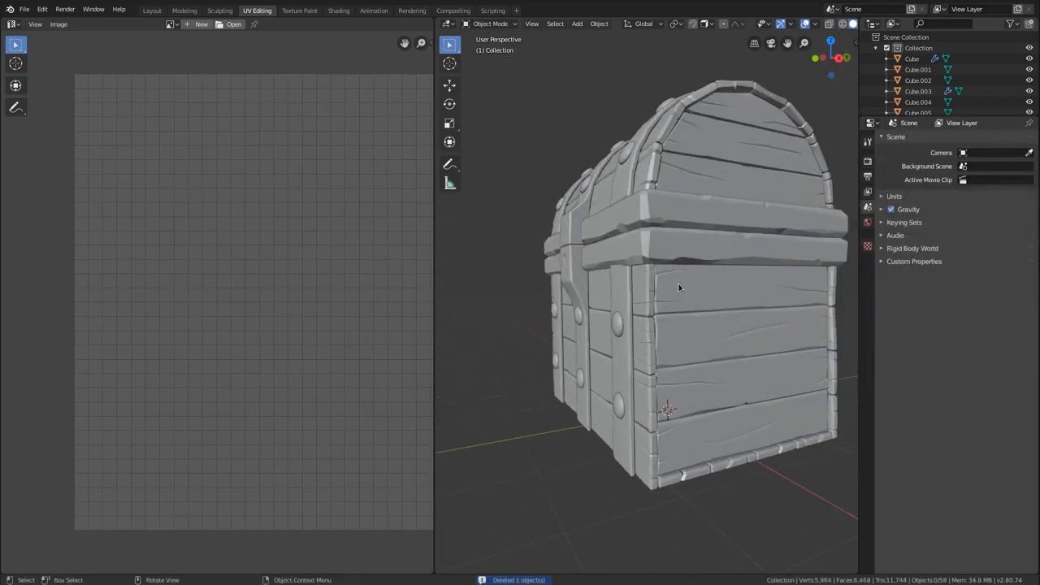
{"action": "scroll", "coordinate": [677, 282], "scroll_direction": "up", "scroll_amount": 2}
{"action": "left_click", "coordinate": [680, 271]}
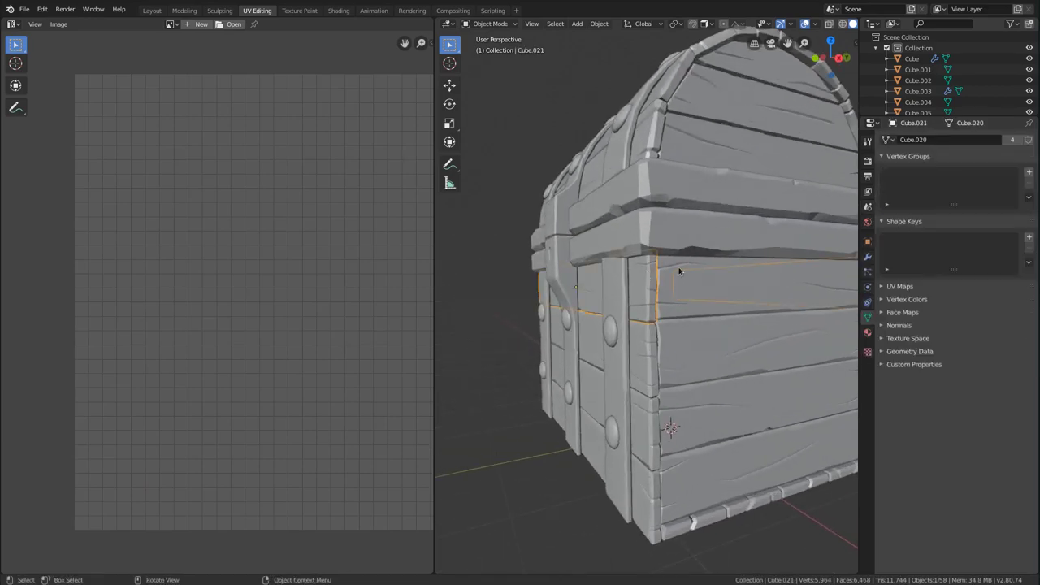
{"action": "key", "text": "KP_Divide"}
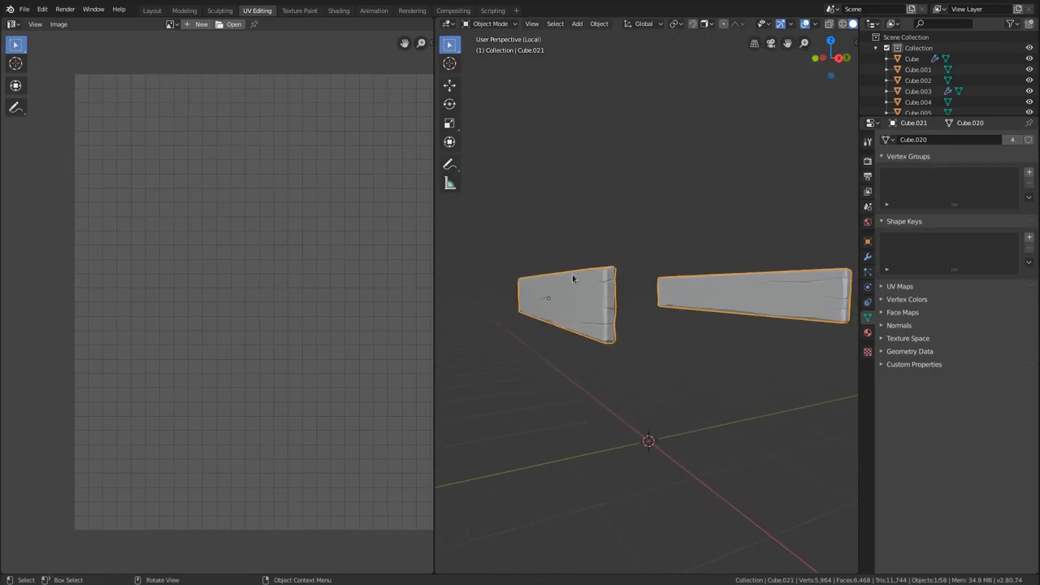
{"action": "key", "text": "Tab"}
{"action": "middle_click_drag", "start_coordinate": [578, 280], "coordinate": [669, 242]}
{"action": "key", "text": "alt+a"}
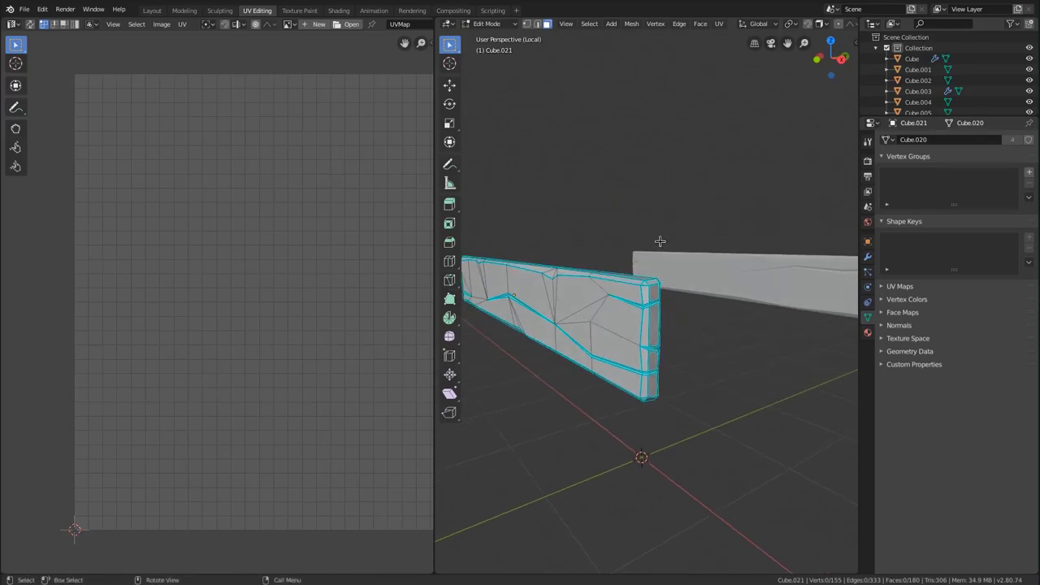
{"action": "key", "text": "2"}
Hide the sharp-edge highlighting in the viewport overlays for mesh editing.
{"action": "middle_click_drag", "start_coordinate": [641, 211], "coordinate": [667, 237]}
{"action": "middle_click_drag", "start_coordinate": [675, 289], "coordinate": [648, 282]}
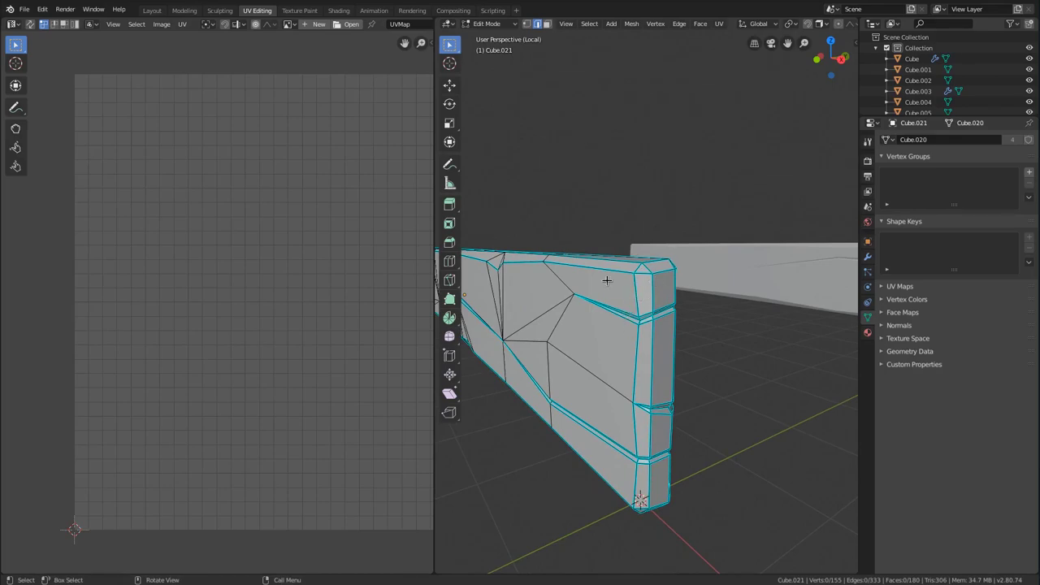
{"action": "scroll", "coordinate": [790, 22], "scroll_direction": "right", "scroll_amount": 5}
{"action": "scroll", "coordinate": [790, 23], "scroll_direction": "right", "scroll_amount": 3}
{"action": "left_click", "coordinate": [780, 24]}
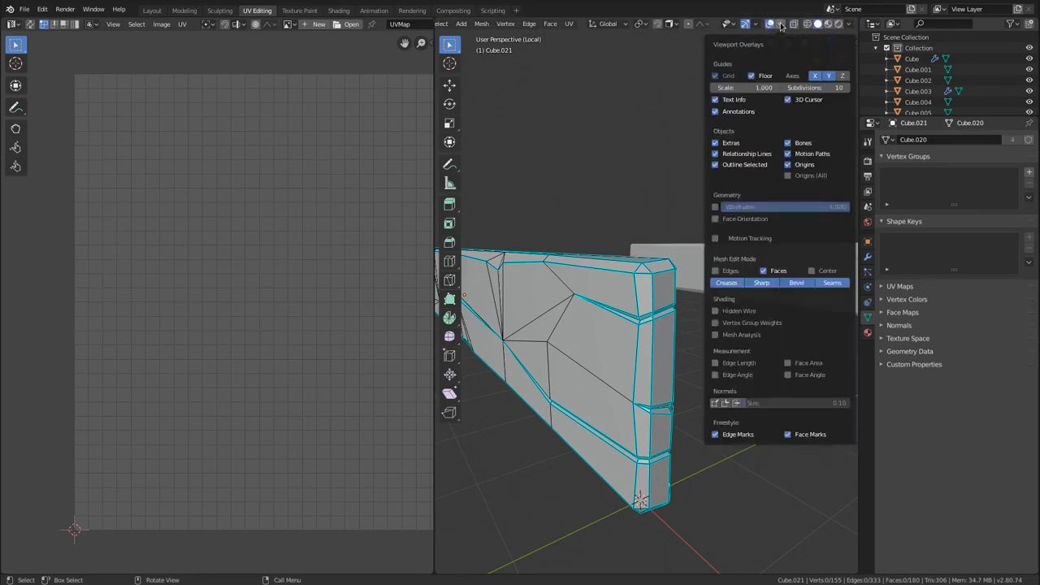
{"action": "left_click", "coordinate": [764, 283]}
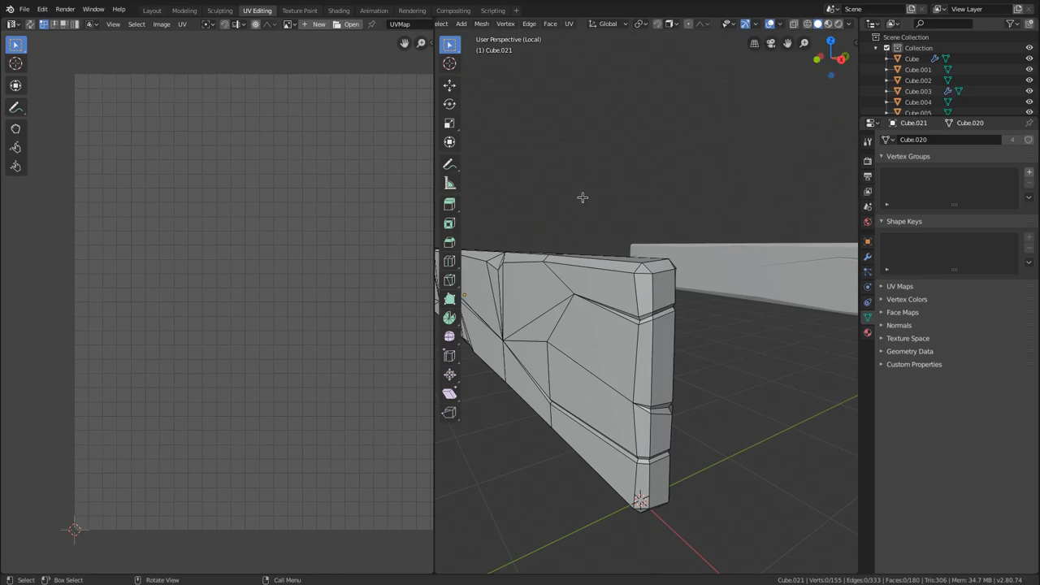
Select the edge loop that runs around one end of the plank, just behind its end cap.
{"action": "middle_click_drag", "start_coordinate": [583, 197], "coordinate": [637, 286]}
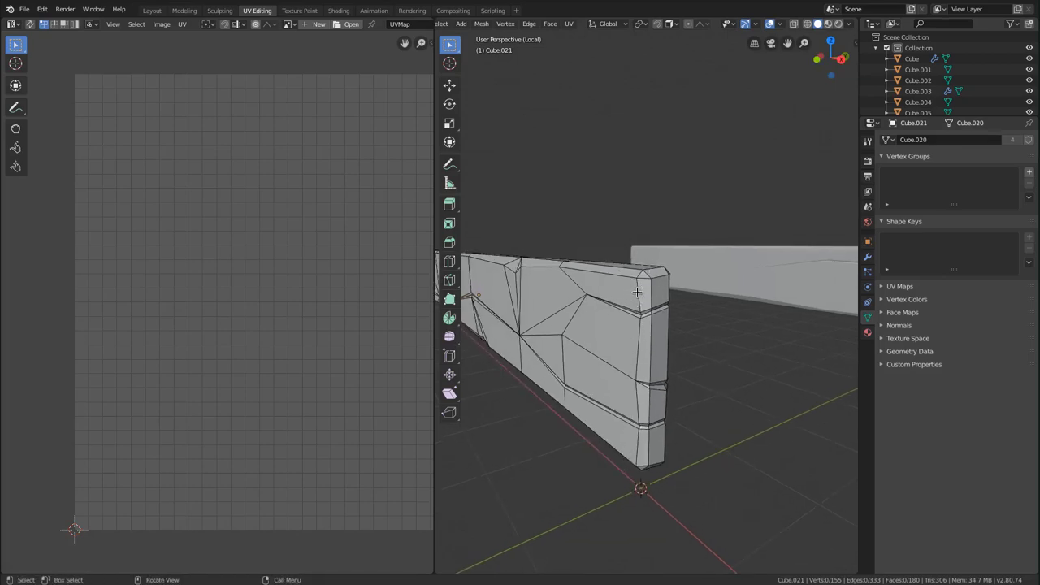
{"action": "left_click", "coordinate": [639, 291], "text": "alt"}
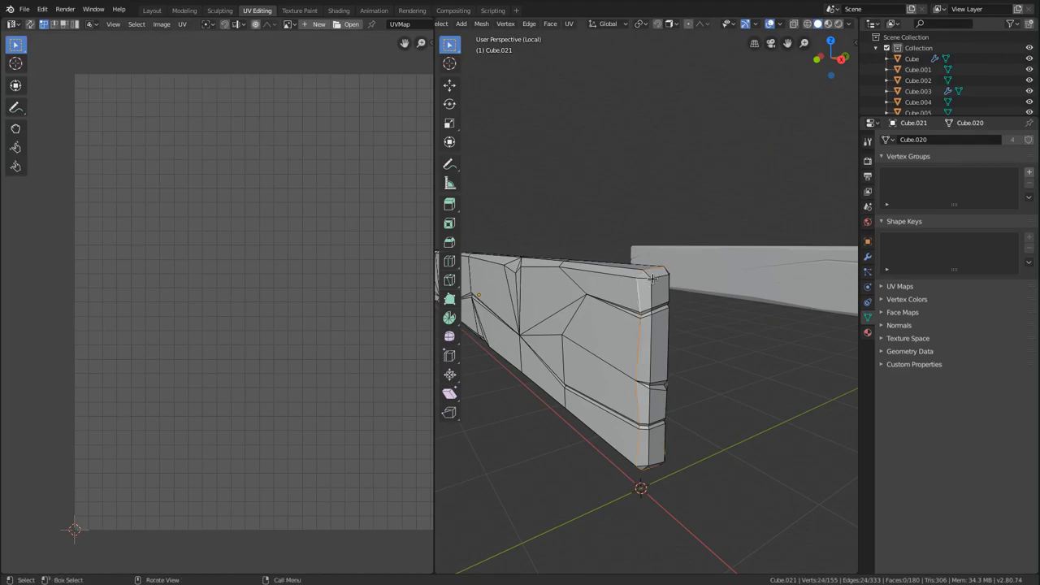
{"action": "middle_click_drag", "start_coordinate": [653, 280], "coordinate": [578, 254]}
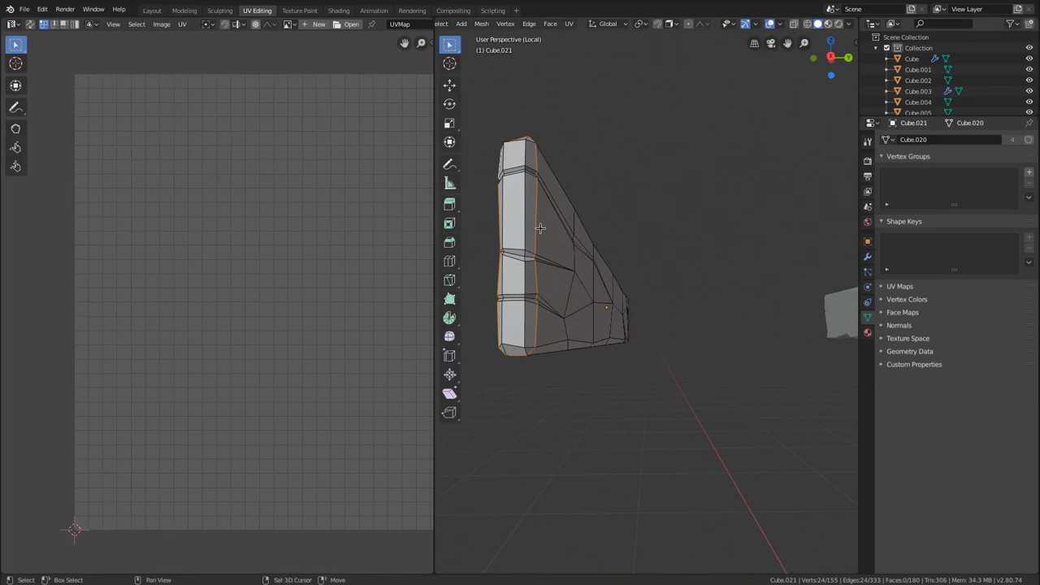
{"action": "scroll", "coordinate": [561, 248], "scroll_direction": "up", "scroll_amount": 3}
{"action": "scroll", "coordinate": [560, 248], "scroll_direction": "down", "scroll_amount": 3}
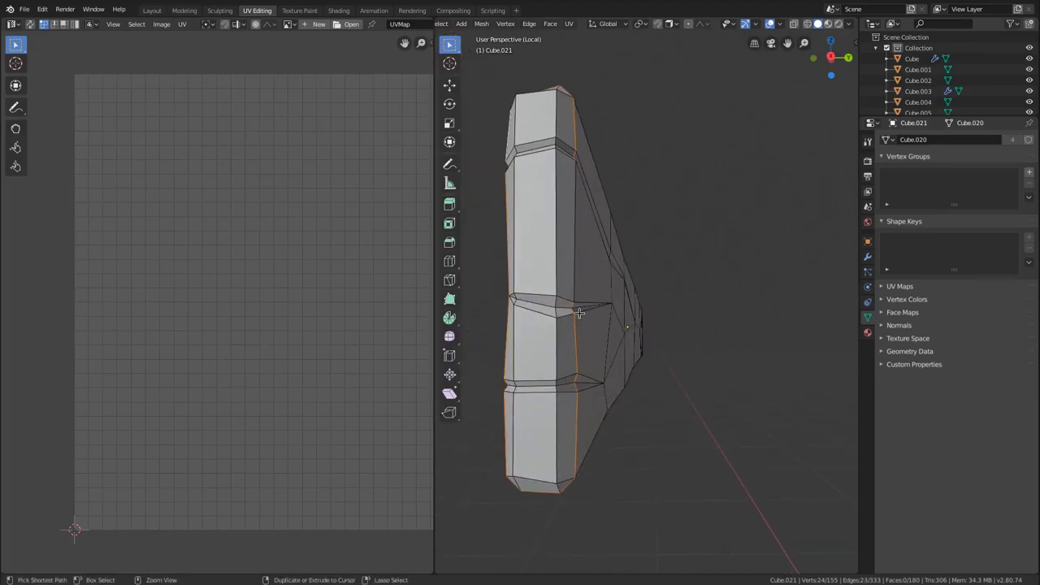
{"action": "middle_click_drag", "start_coordinate": [582, 286], "coordinate": [618, 279]}
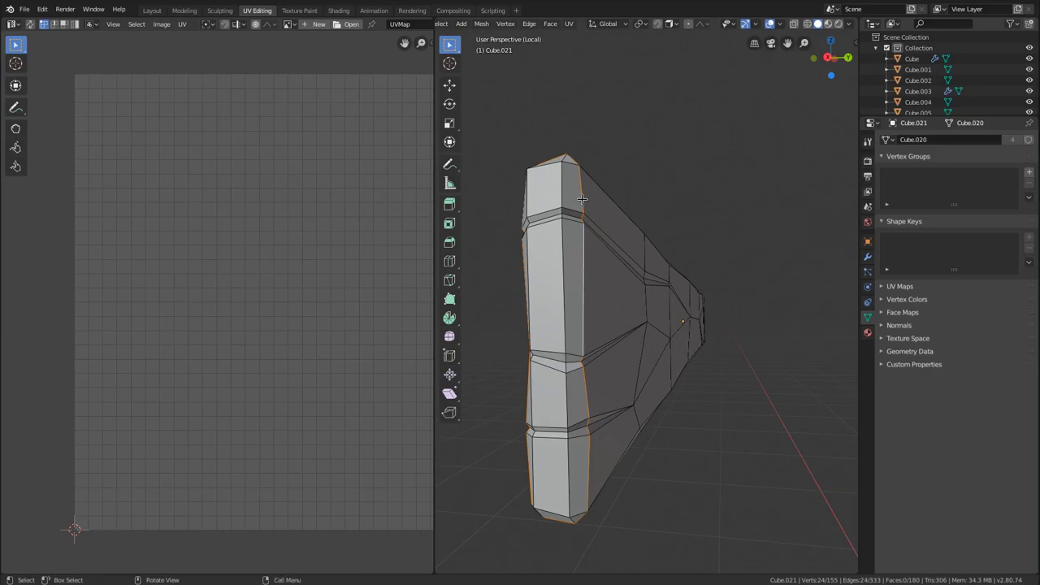
{"action": "middle_click_drag", "start_coordinate": [656, 400], "coordinate": [677, 317]}
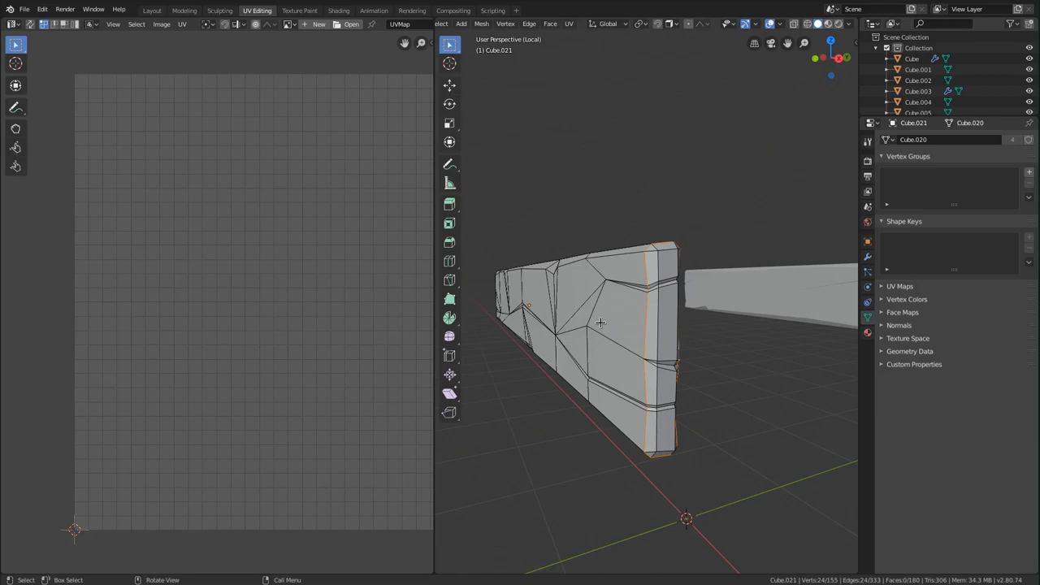
Deselect that loop's vertical edges on the plank's front face with Circle Select, keeping the rest of the loop.
{"action": "key", "text": "c"}
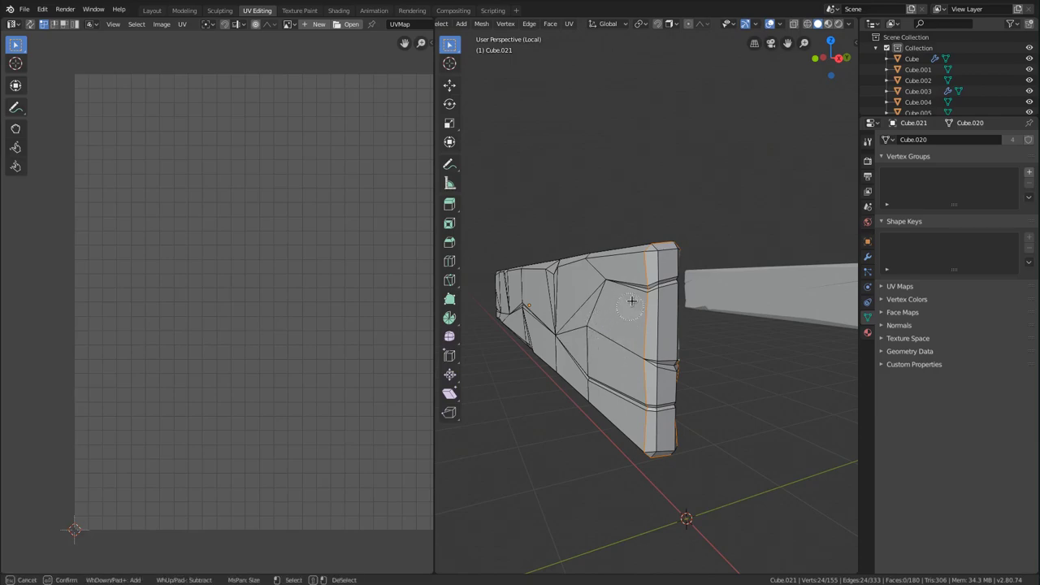
{"action": "middle_click_drag", "start_coordinate": [639, 274], "coordinate": [640, 415]}
{"action": "key", "text": "Escape"}
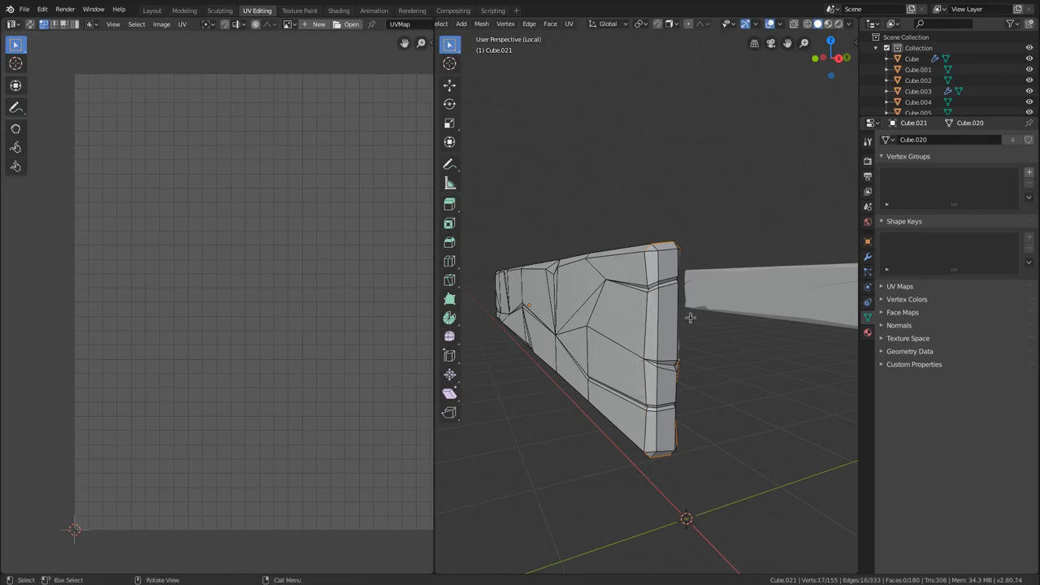
Add the matching edge loop around the plank's opposite end to the selection.
{"action": "key", "text": "alt+z"}
{"action": "middle_click_drag", "start_coordinate": [690, 317], "coordinate": [603, 276]}
{"action": "mouse_move", "coordinate": [565, 379]}
{"action": "middle_mouse_down"}
{"action": "mouse_move", "coordinate": [650, 253]}
{"action": "mouse_move", "coordinate": [626, 271]}
{"action": "middle_mouse_up"}
{"action": "key", "text": "z"}
{"action": "left_click", "coordinate": [643, 276]}
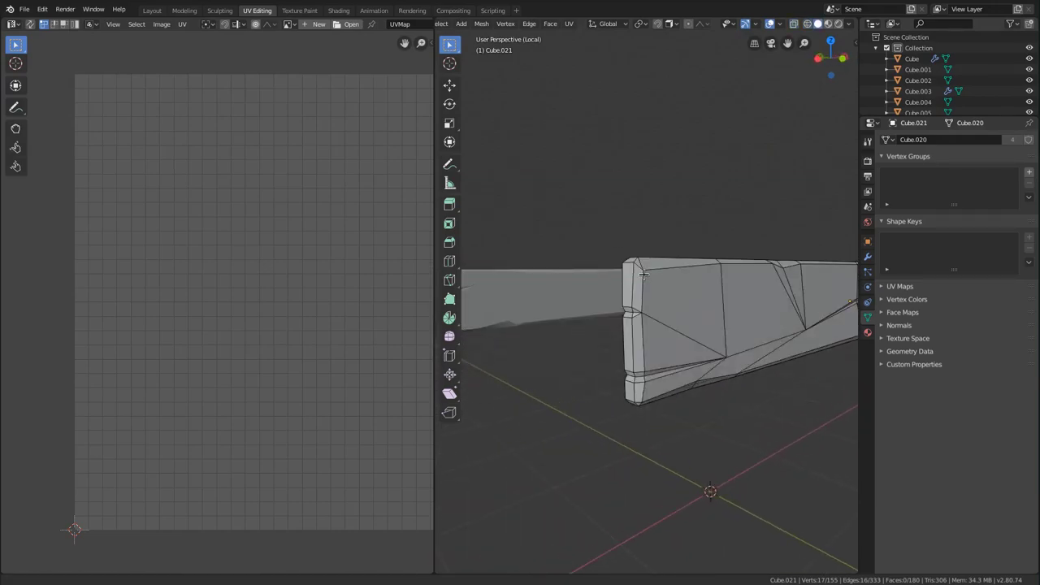
{"action": "scroll", "coordinate": [643, 280], "scroll_direction": "up", "scroll_amount": 1}
{"action": "left_click", "coordinate": [642, 292], "text": "alt+shift"}
{"action": "middle_click_drag", "start_coordinate": [646, 355], "coordinate": [668, 274]}
{"action": "left_click", "coordinate": [639, 330], "text": "alt+shift"}
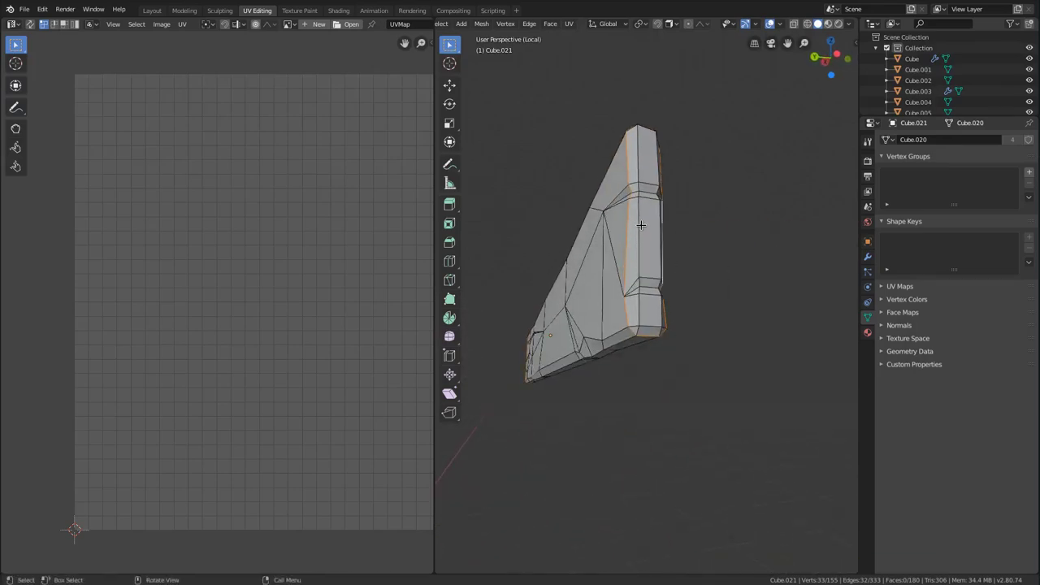
{"action": "mouse_move", "coordinate": [705, 194]}
{"action": "middle_mouse_down"}
{"action": "mouse_move", "coordinate": [657, 225]}
{"action": "mouse_move", "coordinate": [614, 199]}
{"action": "mouse_move", "coordinate": [611, 213]}
{"action": "middle_mouse_up"}
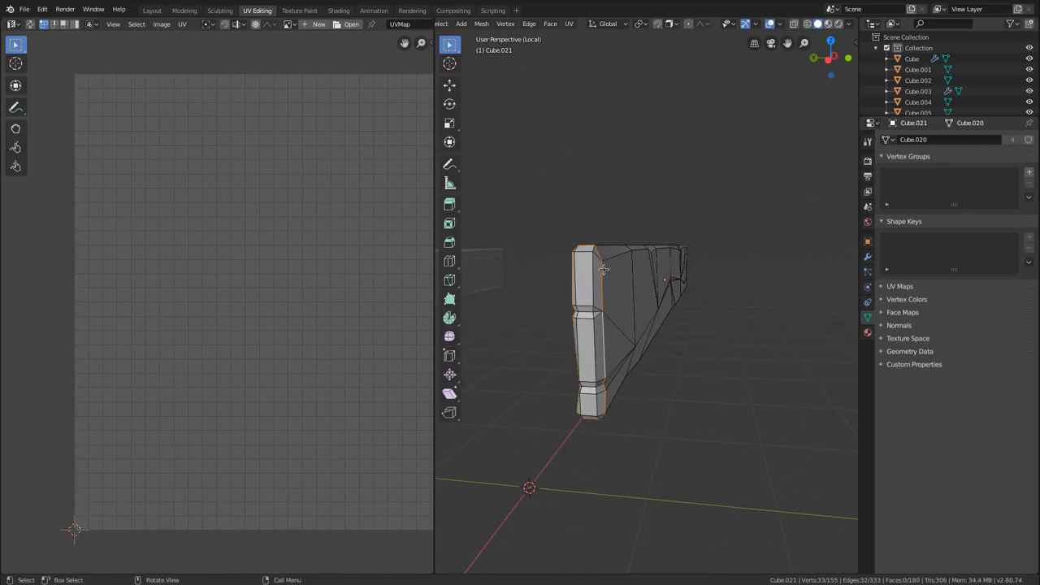
Circle-deselect the front-face vertical edges of the loop at the opposite end.
{"action": "key", "text": "c"}
{"action": "middle_click_drag", "start_coordinate": [610, 301], "coordinate": [610, 390]}
{"action": "right_click", "coordinate": [612, 353]}
Extend the selection along the plank's upper long edge between both ends and mark all selected edges as seams.
{"action": "middle_click_drag", "start_coordinate": [646, 281], "coordinate": [593, 313]}
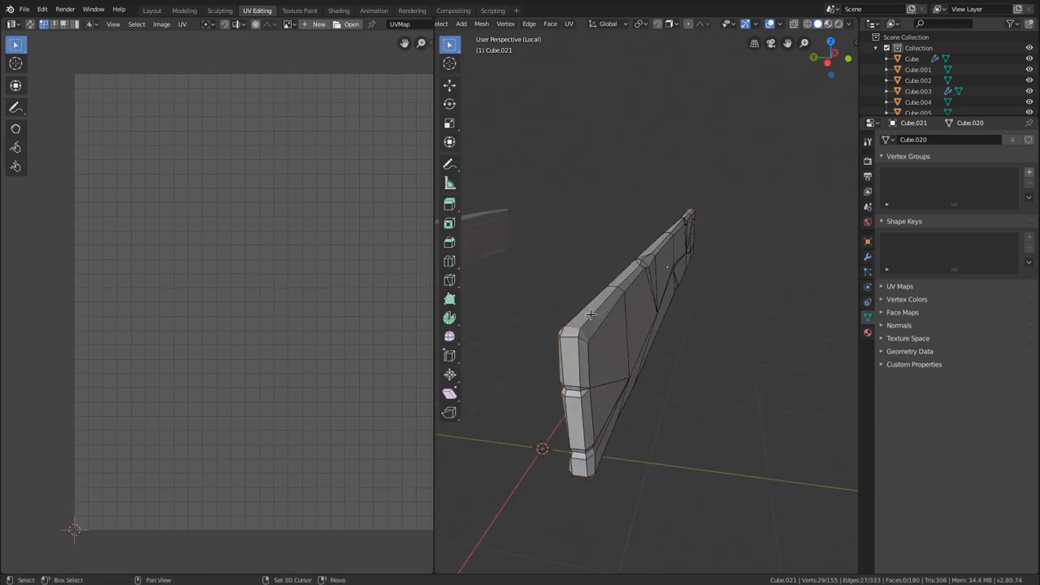
{"action": "middle_click_drag", "start_coordinate": [718, 193], "coordinate": [661, 255]}
{"action": "left_click", "coordinate": [700, 238], "text": "ctrl"}
{"action": "key", "text": "ctrl+e"}
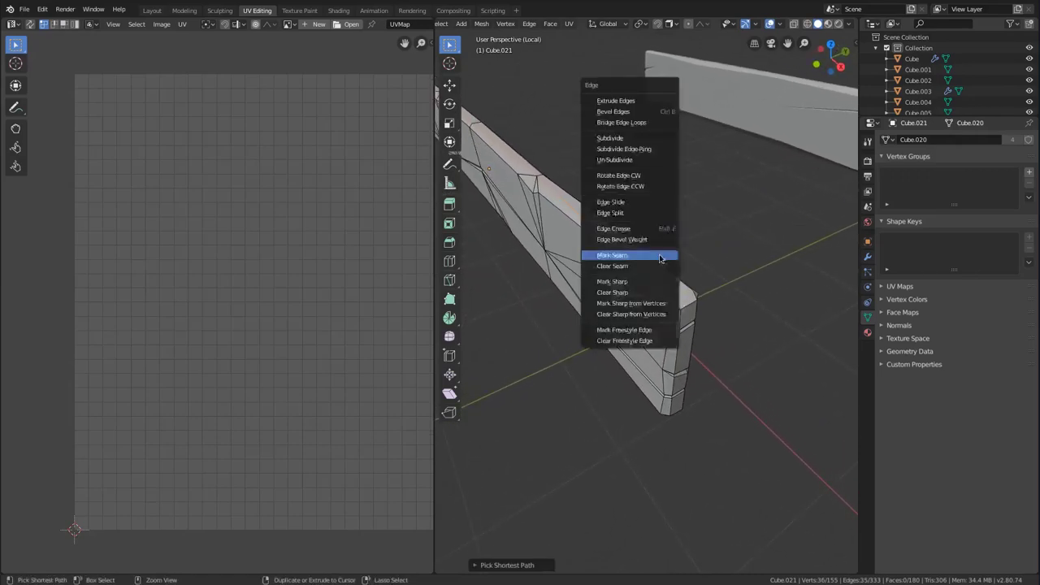
{"action": "left_click", "coordinate": [660, 259]}
Select the plank's whole mesh and unwrap it along the marked seams.
{"action": "key", "text": "a"}
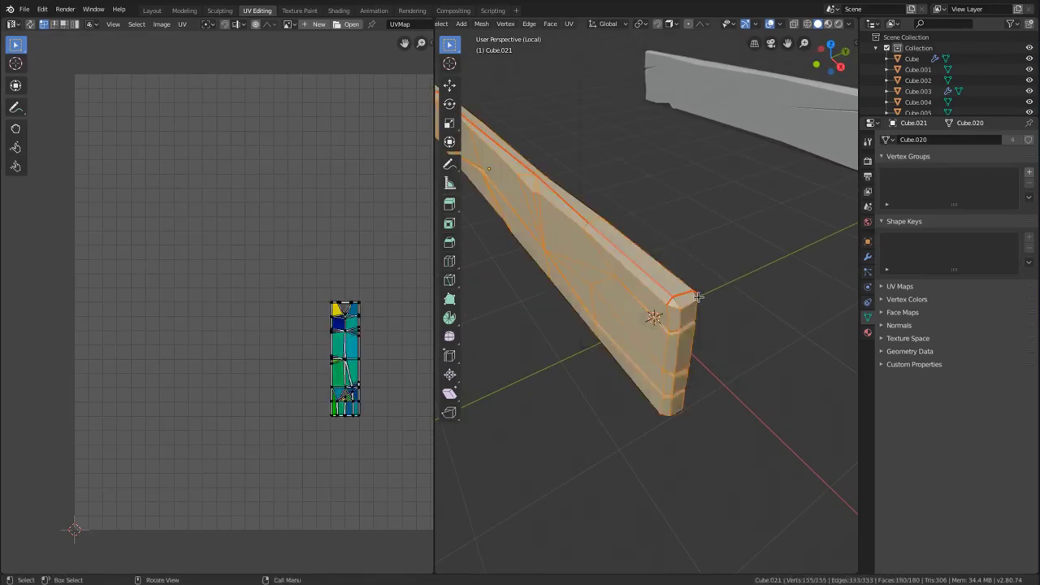
{"action": "scroll", "coordinate": [380, 348], "scroll_direction": "up", "scroll_amount": 3}
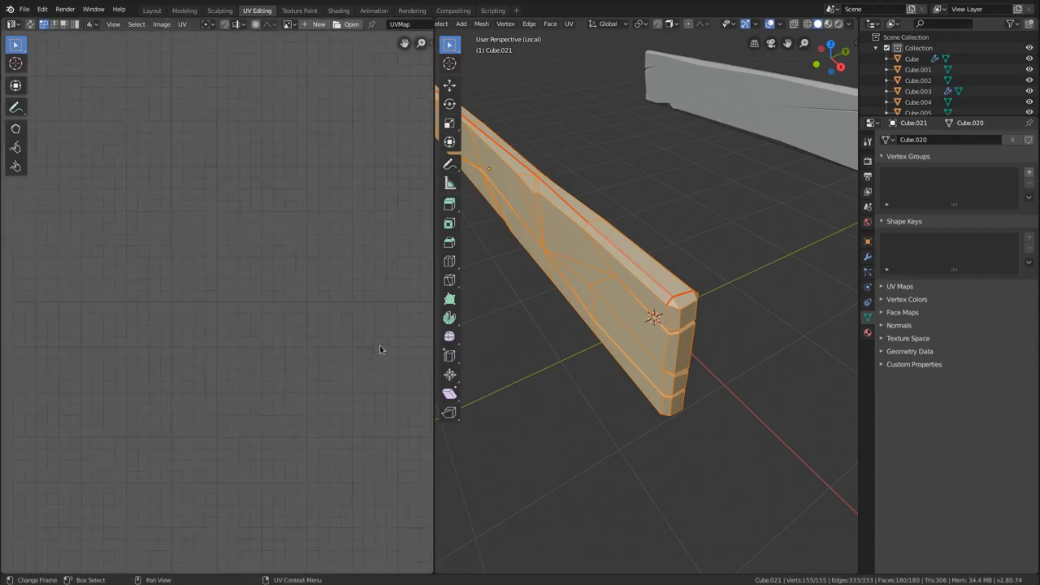
{"action": "scroll", "coordinate": [402, 341], "scroll_direction": "down", "scroll_amount": 2}
{"action": "middle_click_drag", "start_coordinate": [406, 319], "coordinate": [243, 300]}
{"action": "scroll", "coordinate": [242, 302], "scroll_direction": "up", "scroll_amount": 3}
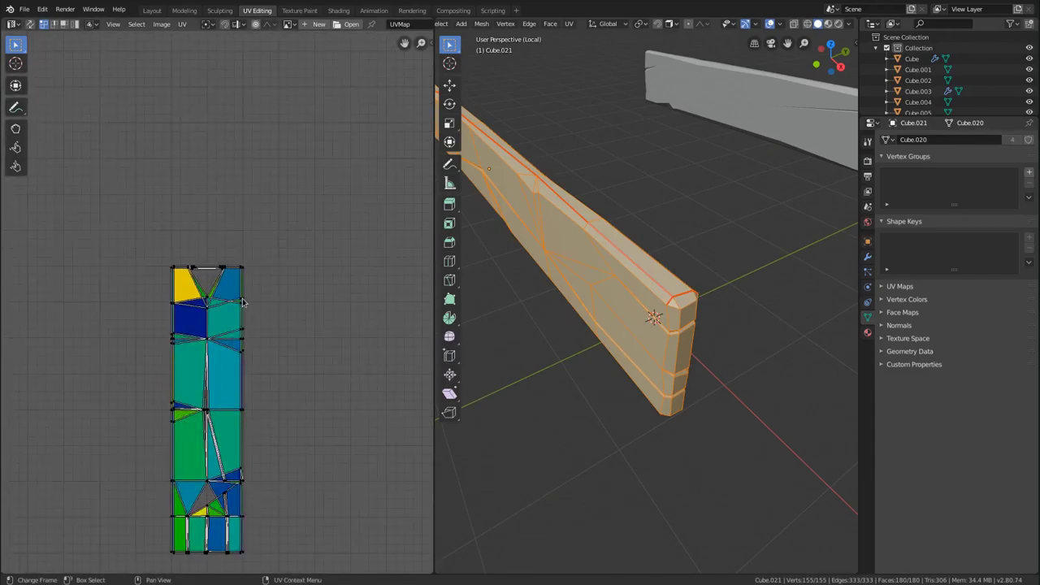
{"action": "key", "text": "u"}
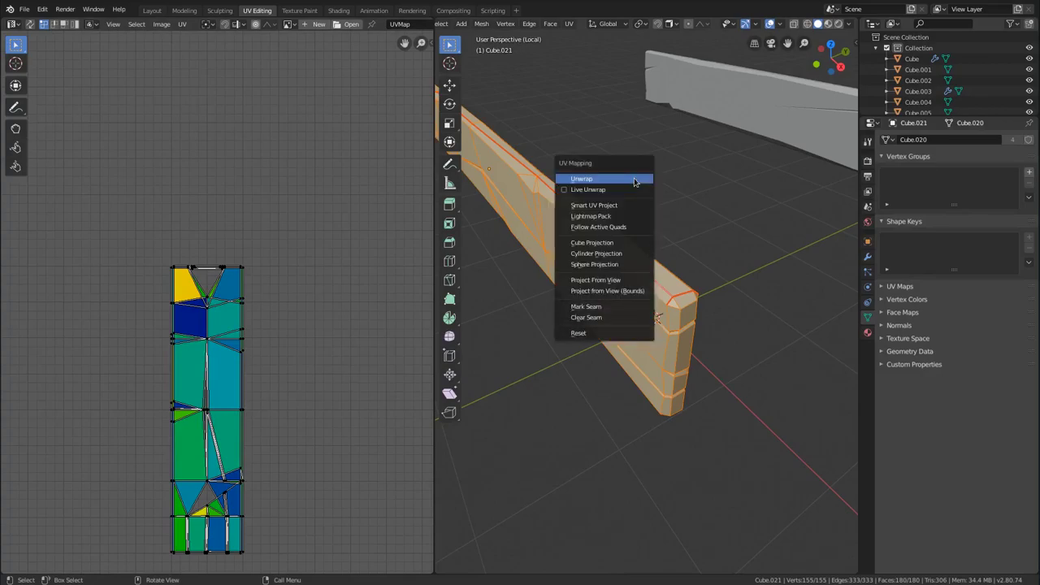
{"action": "left_click", "coordinate": [601, 179]}
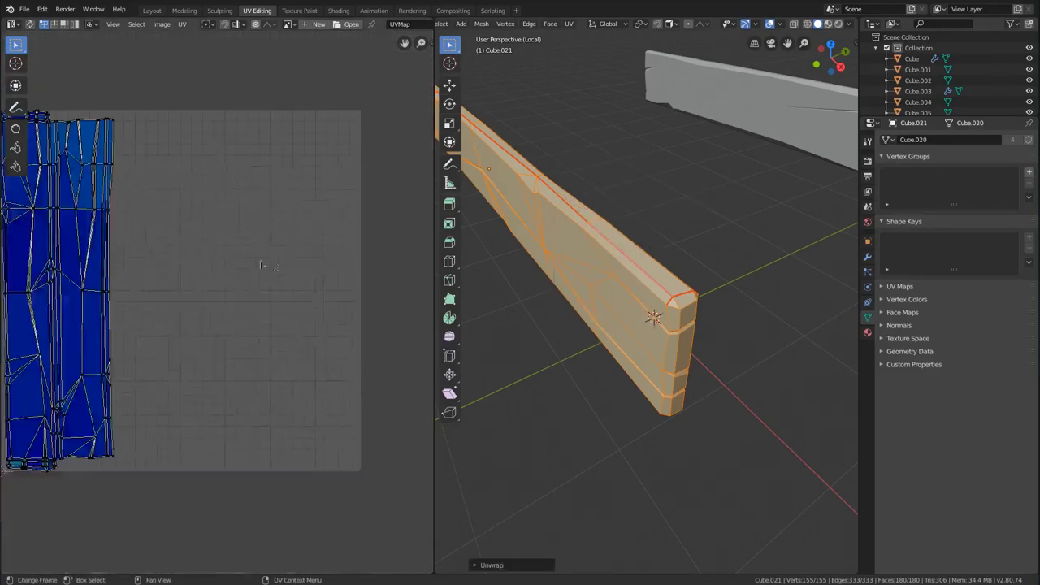
Compare the Angle Based and Conformal unwrap methods on the plank and keep the method set to Conformal.
{"action": "left_click", "coordinate": [475, 566]}
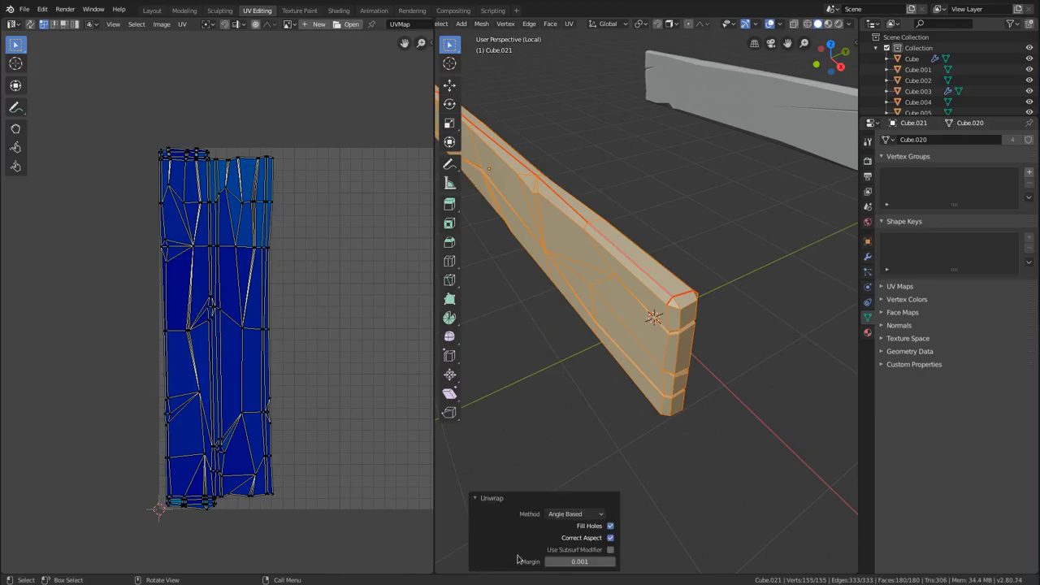
{"action": "left_click", "coordinate": [559, 516]}
{"action": "left_click", "coordinate": [565, 538]}
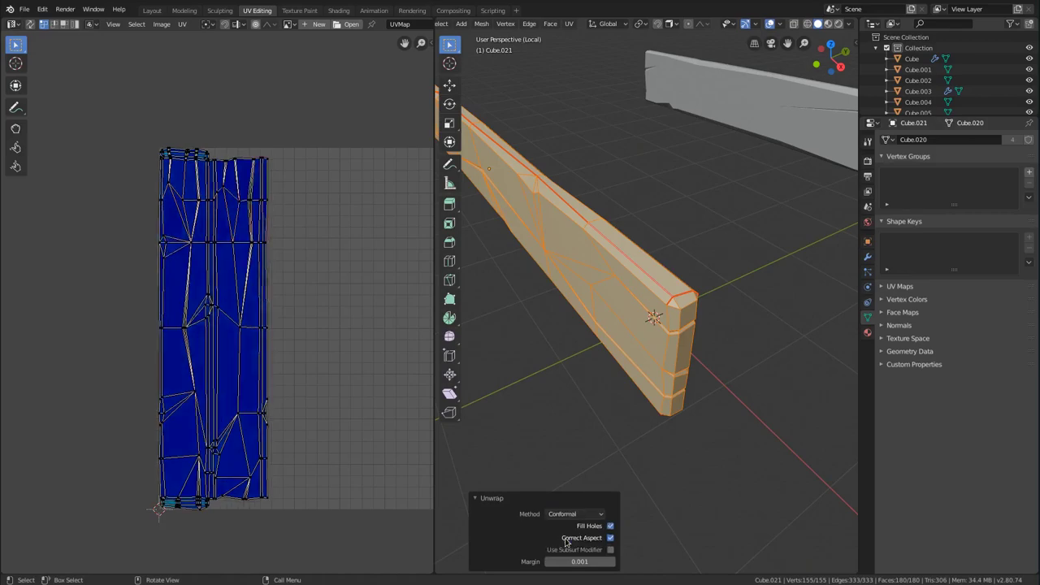
{"action": "left_click", "coordinate": [571, 514]}
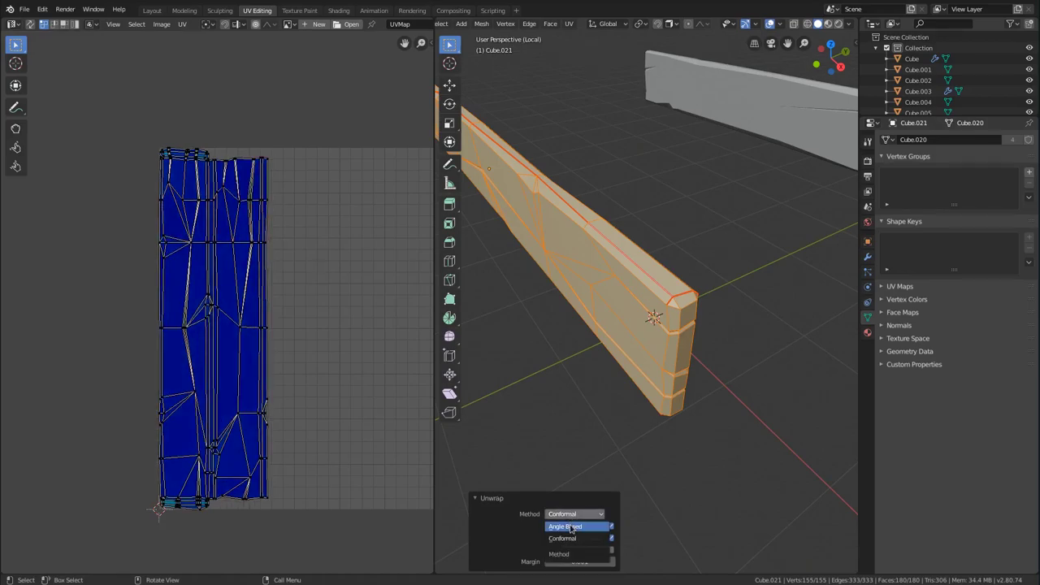
{"action": "left_click", "coordinate": [572, 527]}
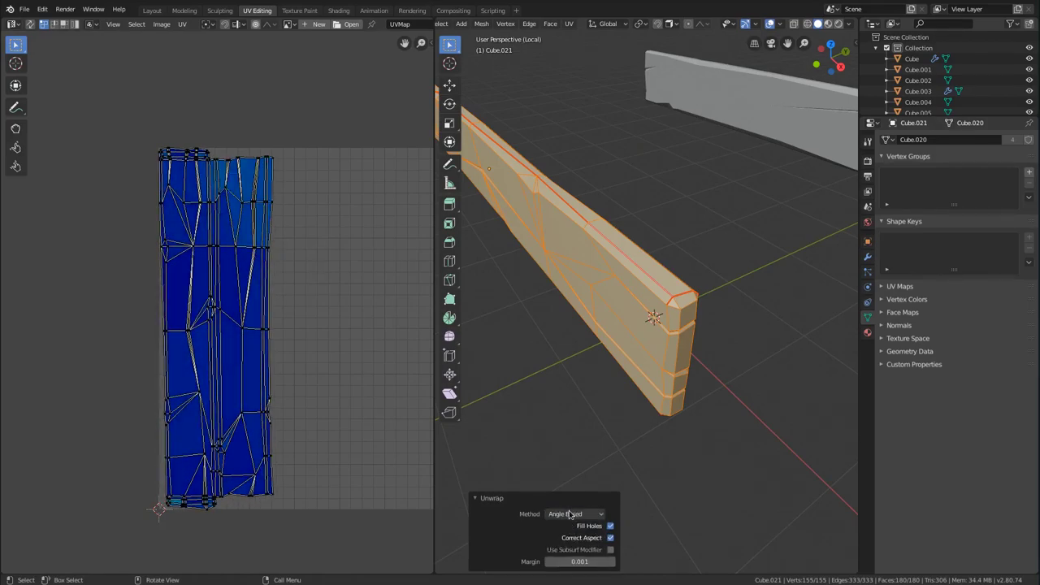
{"action": "left_click", "coordinate": [572, 514]}
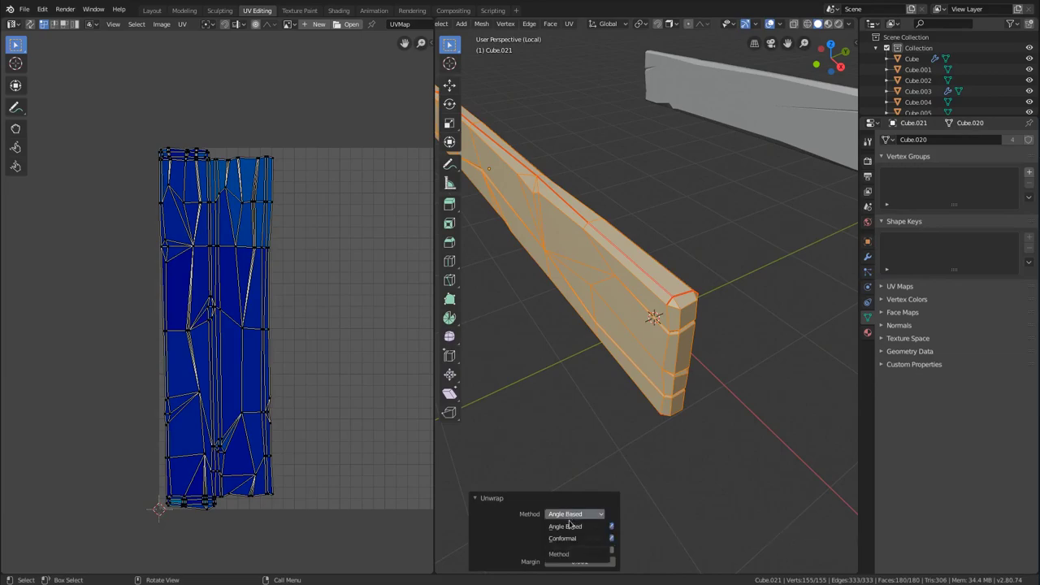
{"action": "left_click", "coordinate": [572, 539]}
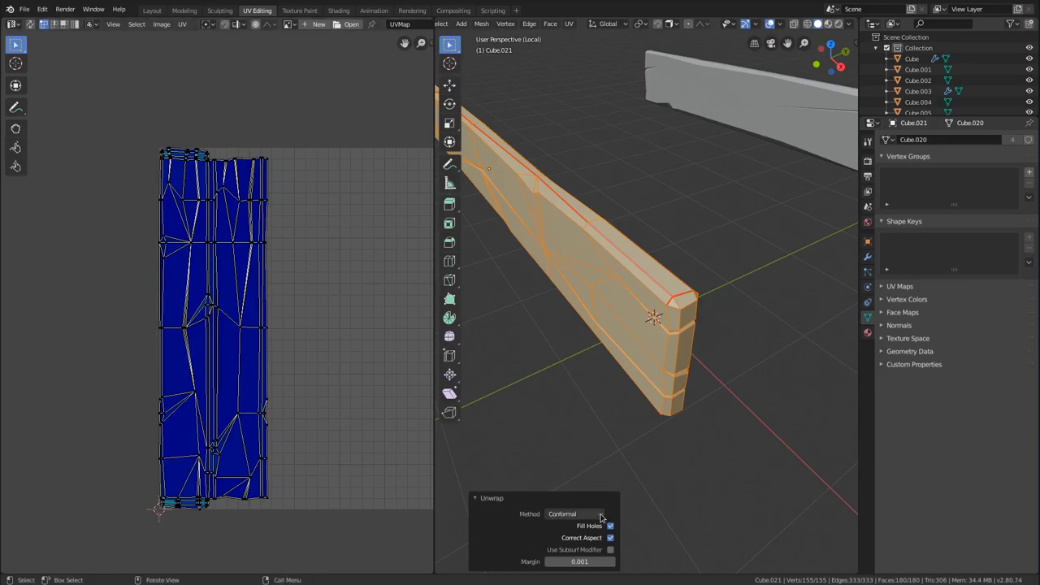
{"action": "left_click", "coordinate": [476, 499]}
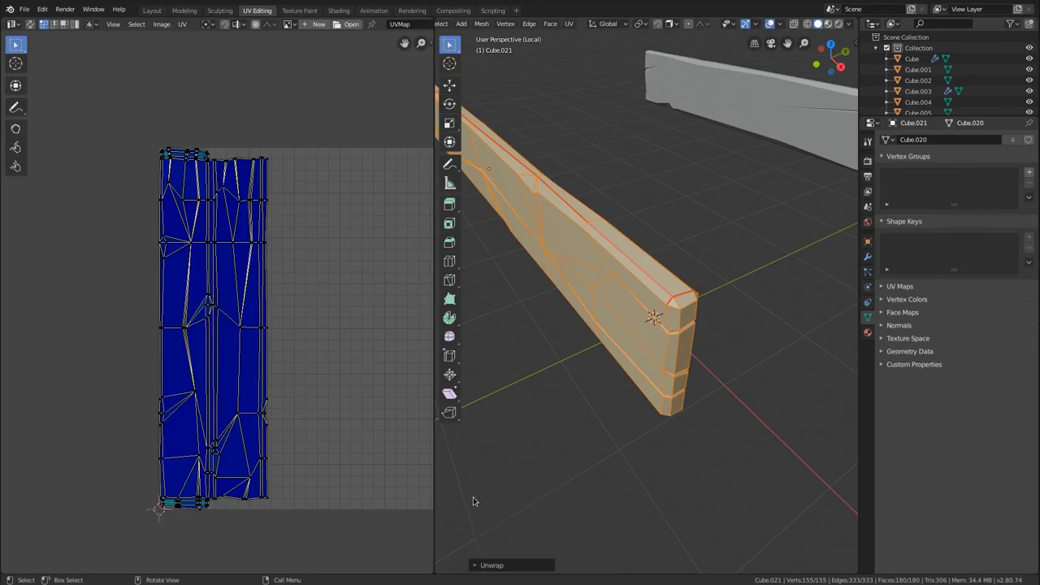
Examine the plank's unwrapped UV island for stretching, from its end caps to the long faces.
{"action": "middle_click_drag", "start_coordinate": [624, 404], "coordinate": [712, 232]}
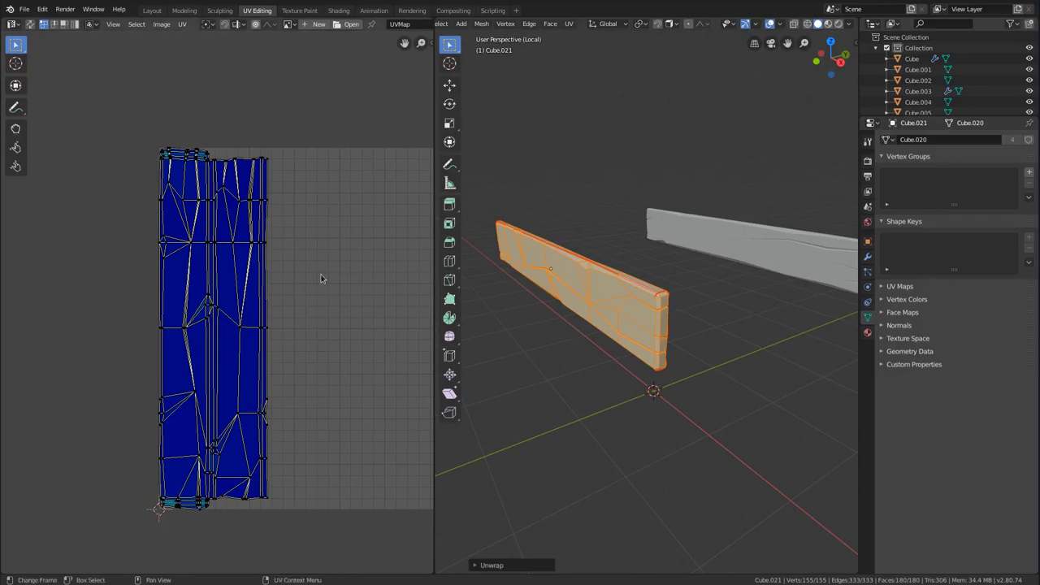
{"action": "middle_click_drag", "start_coordinate": [311, 265], "coordinate": [404, 470]}
{"action": "scroll", "coordinate": [322, 367], "scroll_direction": "up", "scroll_amount": 4}
{"action": "middle_click_drag", "start_coordinate": [320, 365], "coordinate": [168, 145]}
{"action": "scroll", "coordinate": [331, 300], "scroll_direction": "up", "scroll_amount": 1}
{"action": "scroll", "coordinate": [326, 276], "scroll_direction": "up", "scroll_amount": 1}
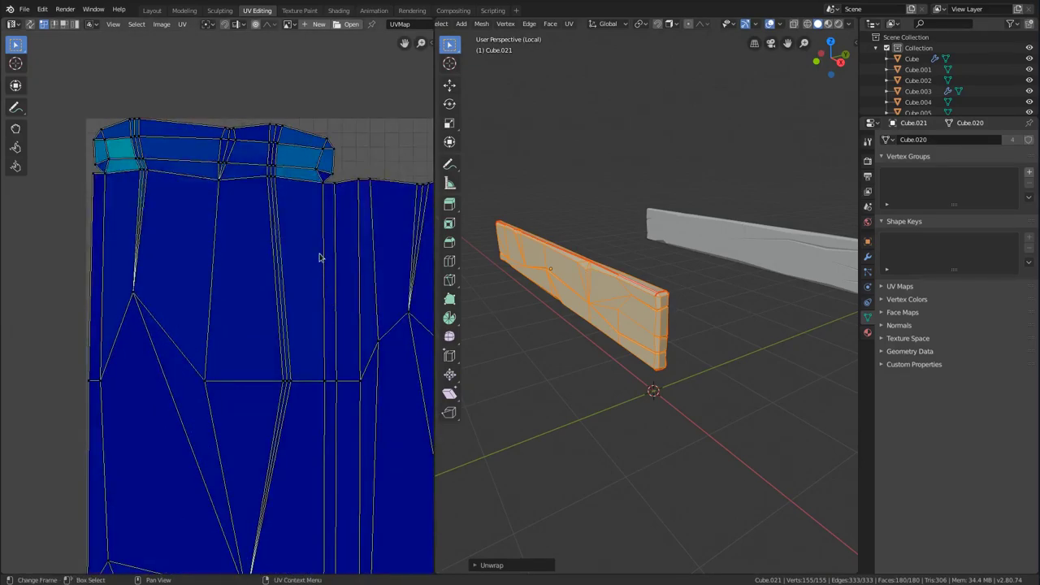
{"action": "middle_click_drag", "start_coordinate": [348, 209], "coordinate": [288, 73]}
{"action": "middle_click_drag", "start_coordinate": [339, 462], "coordinate": [265, 41]}
{"action": "middle_click_drag", "start_coordinate": [292, 362], "coordinate": [305, 252], "text": "ctrl"}
{"action": "middle_click_drag", "start_coordinate": [255, 341], "coordinate": [225, 365], "text": "ctrl"}
{"action": "scroll", "coordinate": [225, 365], "scroll_direction": "up", "scroll_amount": 10}
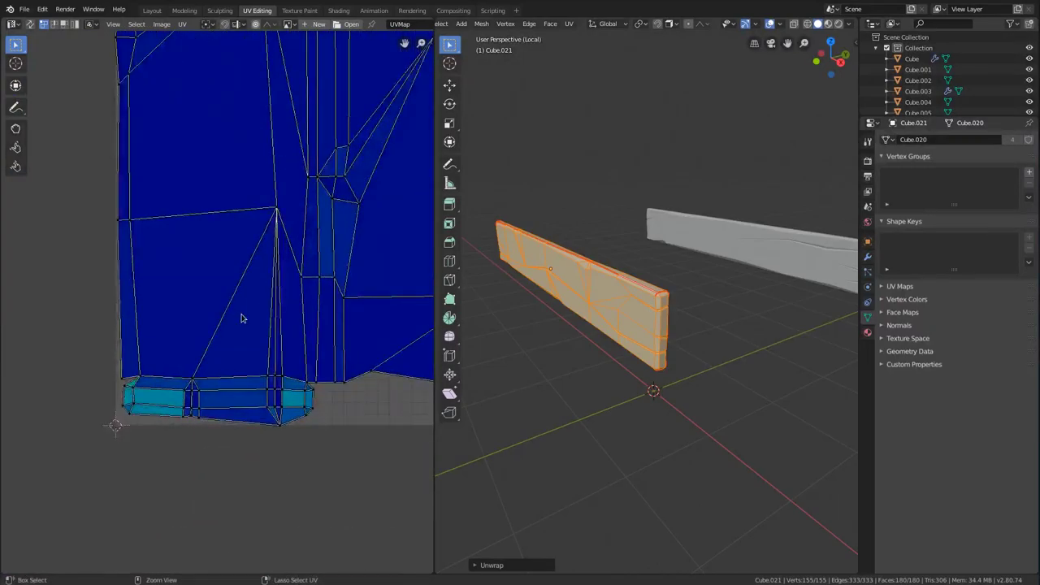
{"action": "scroll", "coordinate": [247, 302], "scroll_direction": "down", "scroll_amount": 1}
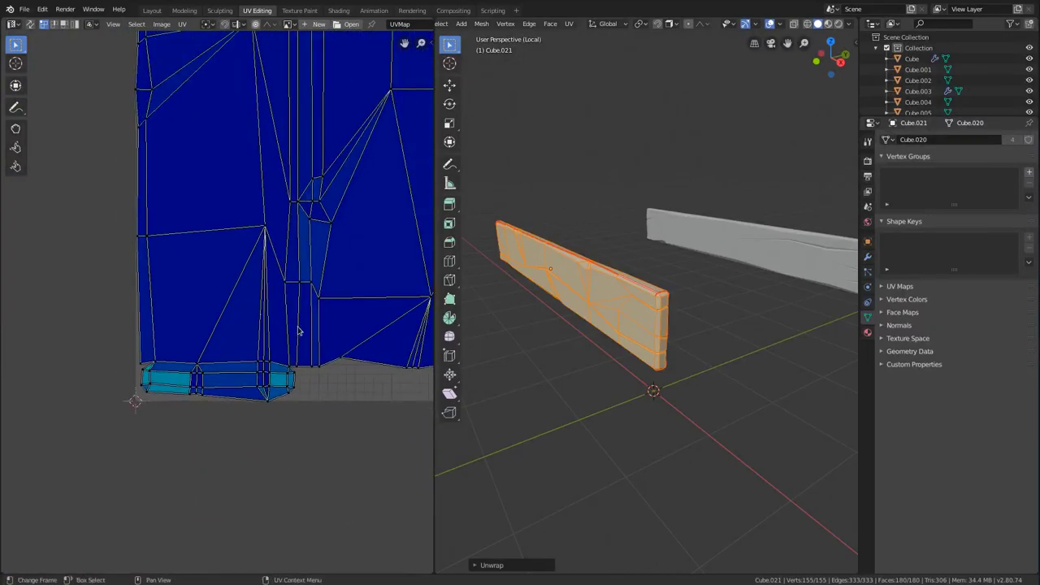
{"action": "scroll", "coordinate": [301, 333], "scroll_direction": "down", "scroll_amount": 6}
{"action": "middle_click_drag", "start_coordinate": [251, 251], "coordinate": [240, 352]}
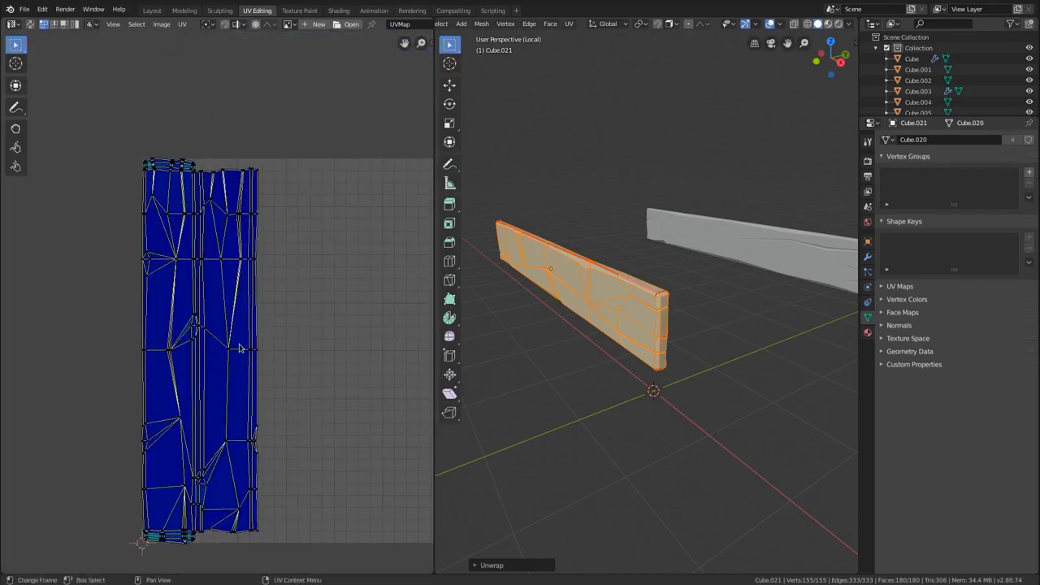
{"action": "scroll", "coordinate": [660, 305], "scroll_direction": "down", "scroll_amount": 1}
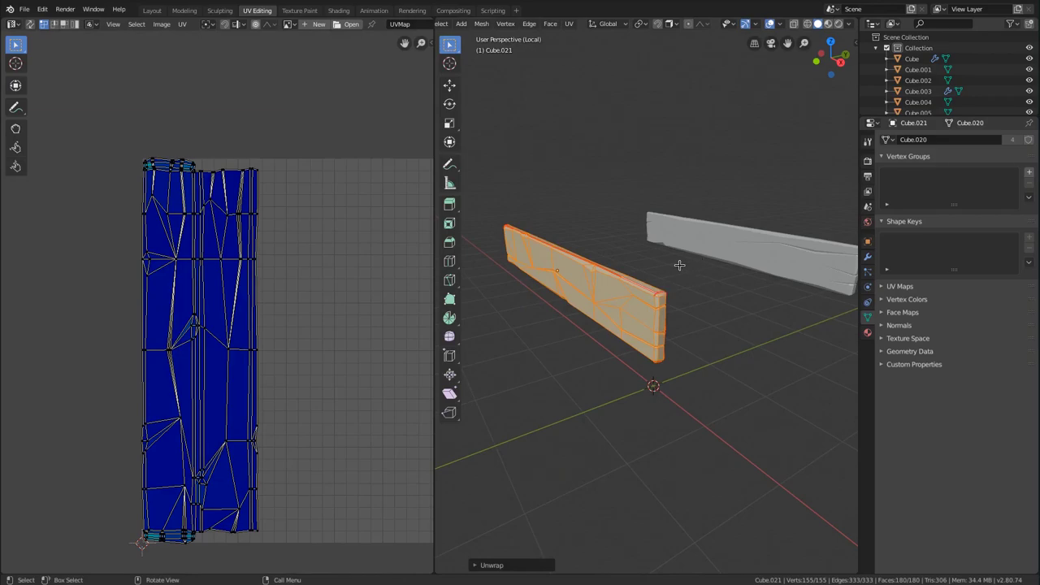
Leave local view to bring back the whole chest and return to Object Mode.
{"action": "key", "text": "KP_Divide"}
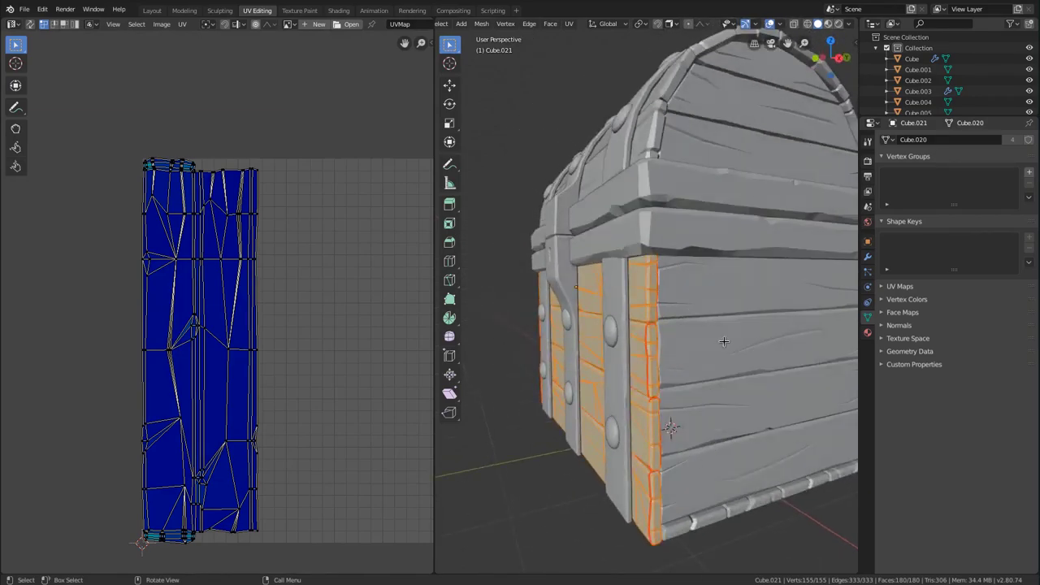
{"action": "scroll", "coordinate": [738, 296], "scroll_direction": "down", "scroll_amount": 3}
{"action": "scroll", "coordinate": [739, 296], "scroll_direction": "up", "scroll_amount": 2}
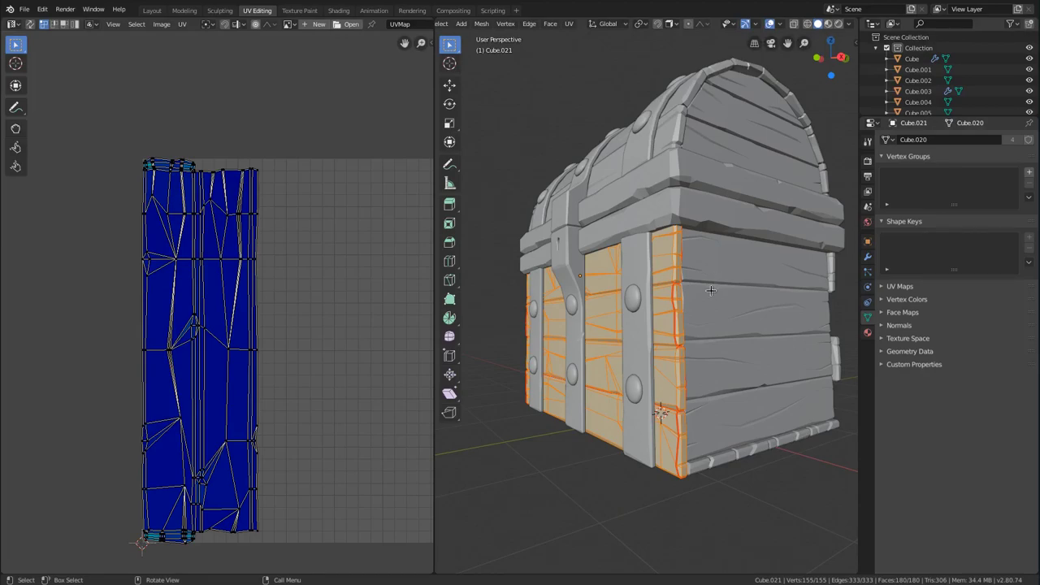
{"action": "scroll", "coordinate": [687, 253], "scroll_direction": "up", "scroll_amount": 1}
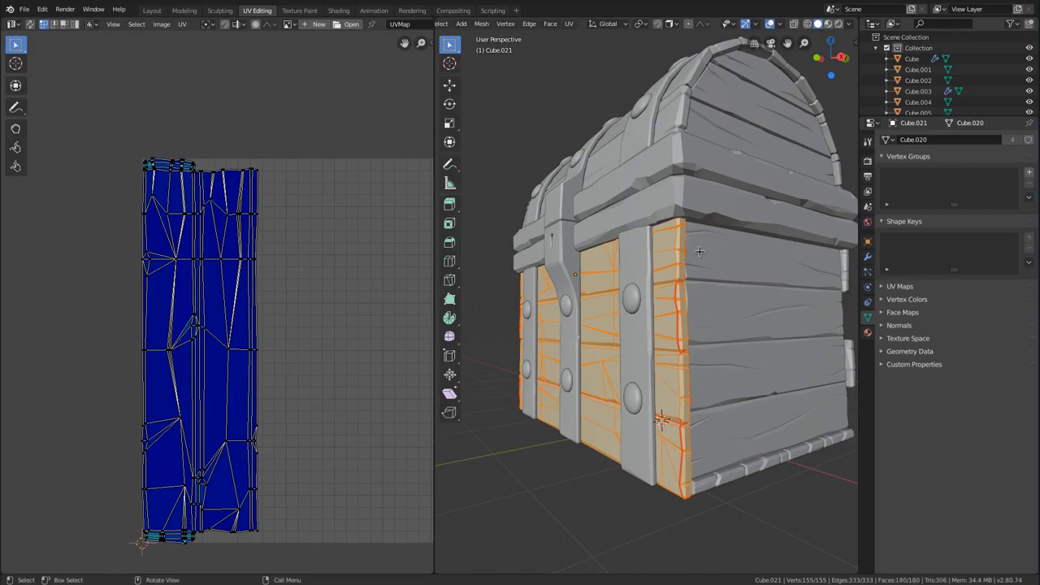
{"action": "key", "text": "Tab"}
{"action": "middle_click_drag", "start_coordinate": [671, 243], "coordinate": [665, 239]}
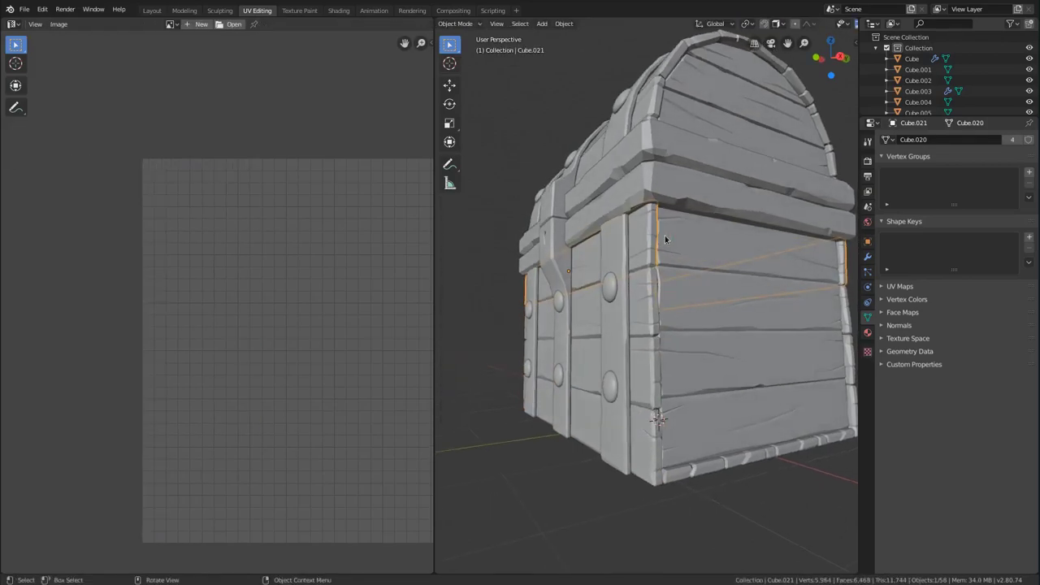
Select the front planks that share the same object data and hide all except the uppermost one.
{"action": "key", "text": "shift+l"}
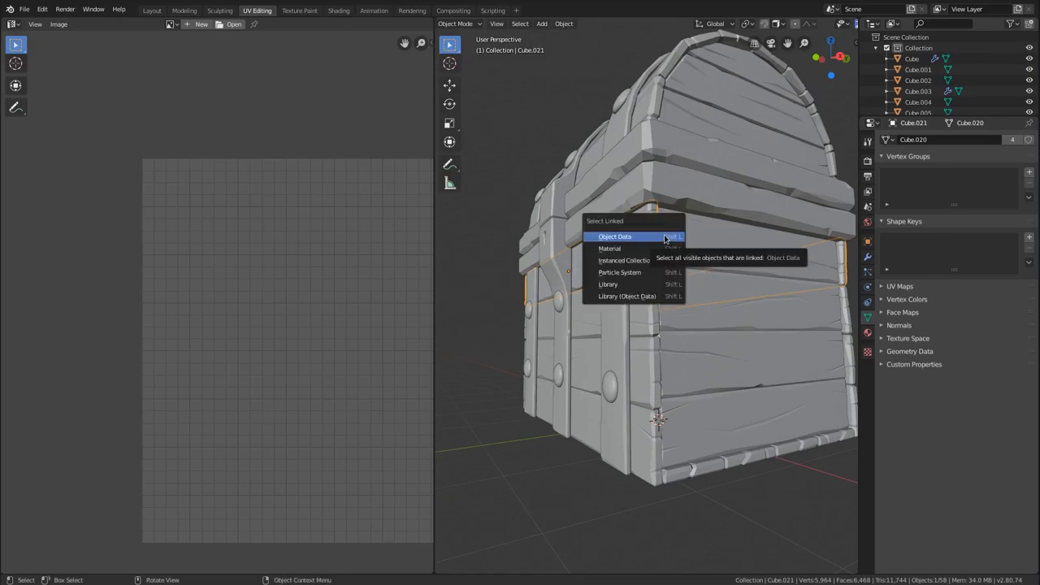
{"action": "left_click", "coordinate": [607, 238]}
{"action": "mouse_move", "coordinate": [725, 319]}
{"action": "middle_mouse_down"}
{"action": "mouse_move", "coordinate": [702, 312]}
{"action": "mouse_move", "coordinate": [719, 306]}
{"action": "middle_mouse_up"}
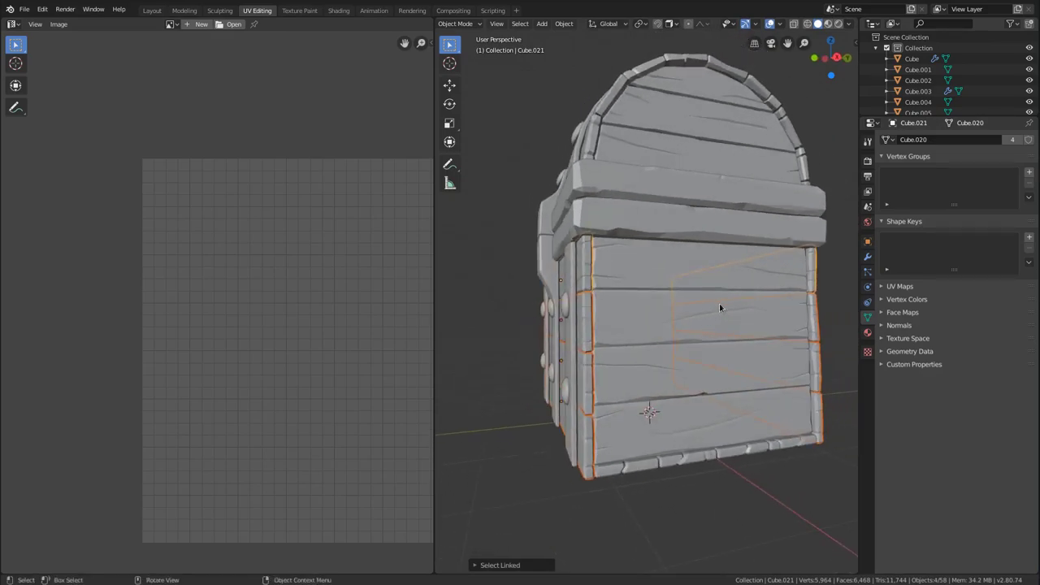
{"action": "scroll", "coordinate": [719, 306], "scroll_direction": "down", "scroll_amount": 1}
{"action": "middle_click_drag", "start_coordinate": [709, 301], "coordinate": [721, 309]}
{"action": "scroll", "coordinate": [714, 291], "scroll_direction": "down", "scroll_amount": 1}
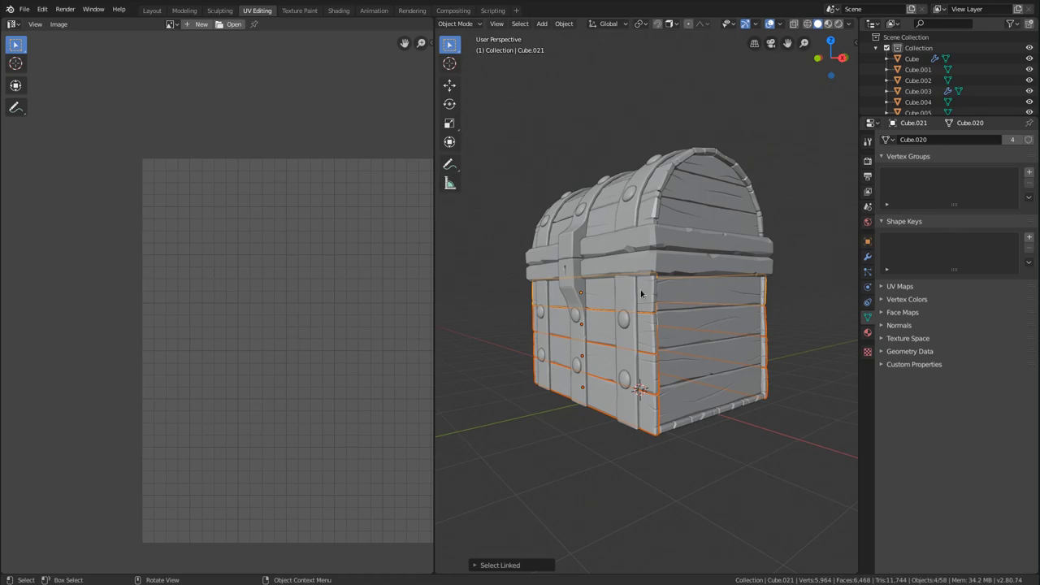
{"action": "scroll", "coordinate": [641, 294], "scroll_direction": "up", "scroll_amount": 2}
{"action": "middle_click_drag", "start_coordinate": [641, 294], "coordinate": [659, 291]}
{"action": "left_click", "coordinate": [634, 318]}
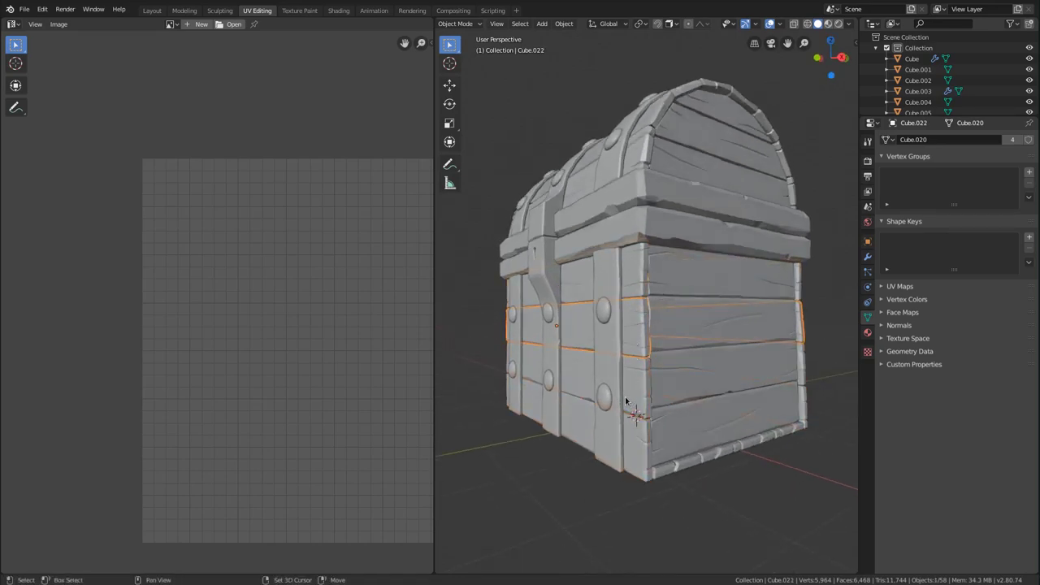
{"action": "left_click", "coordinate": [629, 398], "text": "shift"}
{"action": "left_click", "coordinate": [685, 375], "text": "shift"}
{"action": "key", "text": "Delete"}
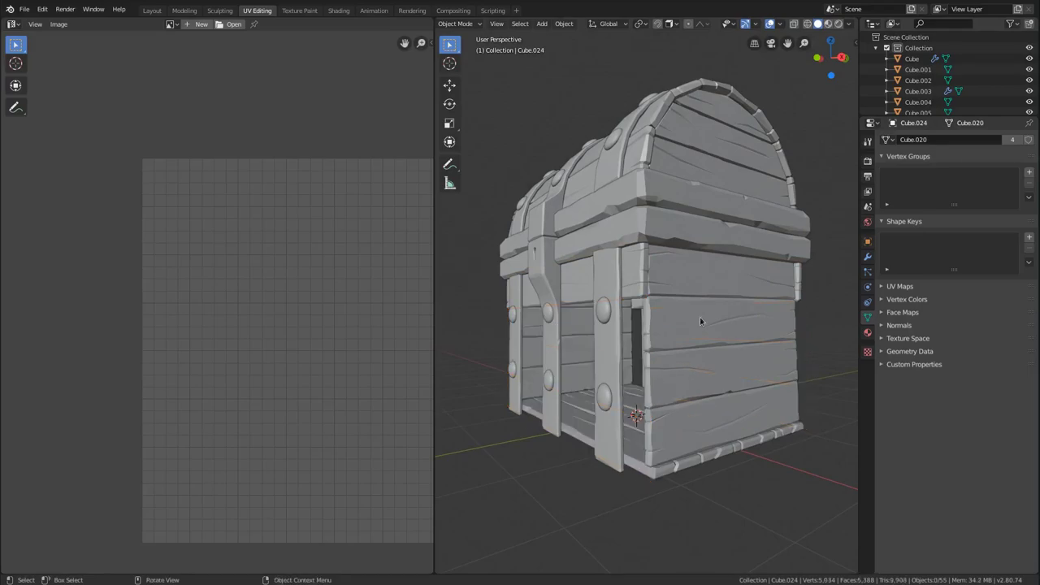
Select the chest body's side planks through their linked object data and hide all except the lowest one on the near side.
{"action": "left_click", "coordinate": [634, 258]}
{"action": "left_click", "coordinate": [715, 412]}
{"action": "key", "text": "shift+l"}
{"action": "left_click", "coordinate": [736, 411]}
{"action": "middle_click_drag", "start_coordinate": [740, 313], "coordinate": [715, 360]}
{"action": "mouse_move", "coordinate": [714, 405]}
{"action": "middle_mouse_down"}
{"action": "mouse_move", "coordinate": [713, 380]}
{"action": "mouse_move", "coordinate": [727, 396]}
{"action": "middle_mouse_up"}
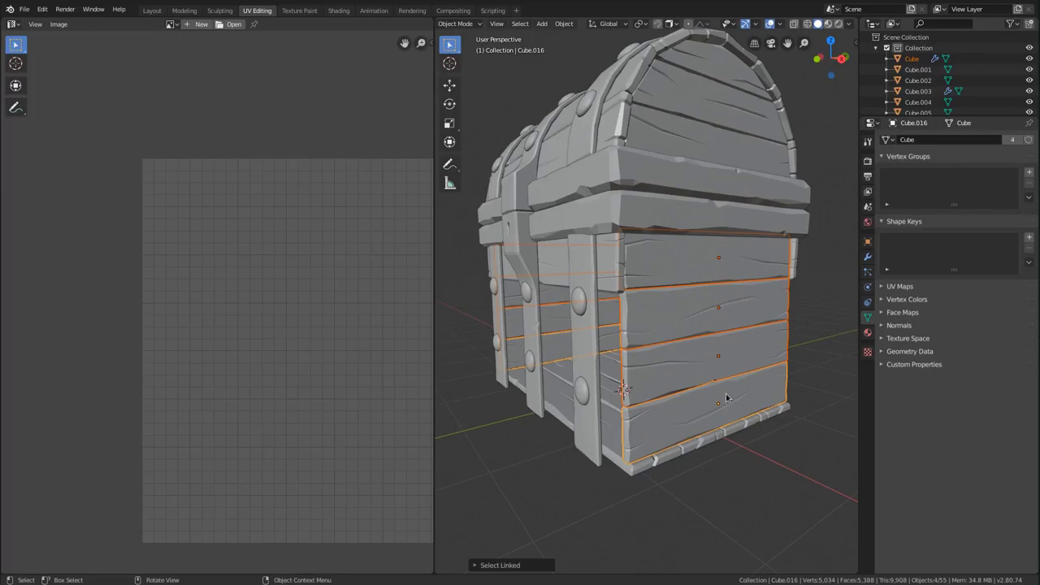
{"action": "key", "text": "b"}
{"action": "middle_click_drag", "start_coordinate": [580, 431], "coordinate": [686, 481]}
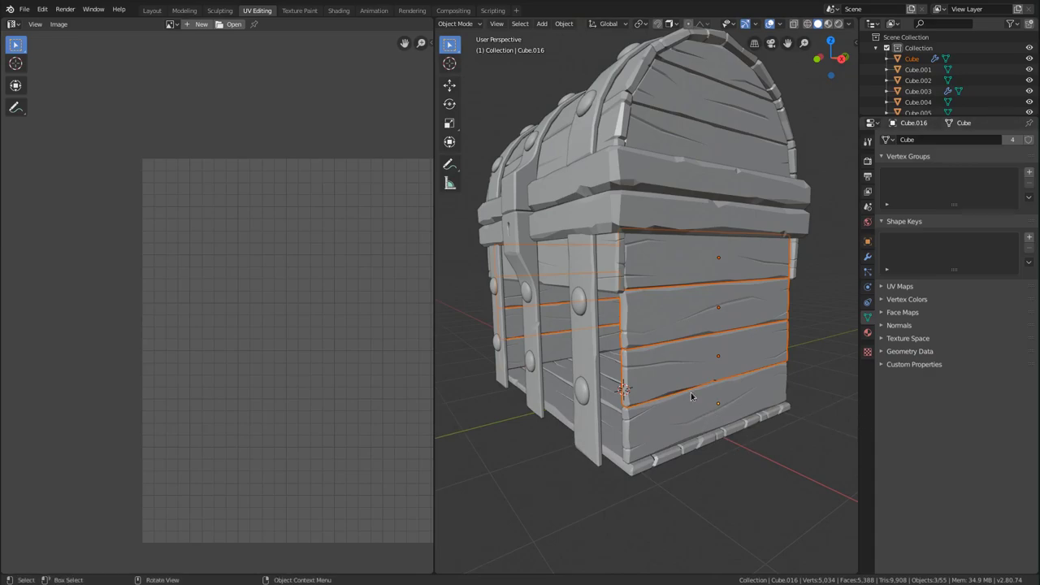
{"action": "key", "text": "Delete"}
{"action": "middle_click_drag", "start_coordinate": [706, 393], "coordinate": [678, 302]}
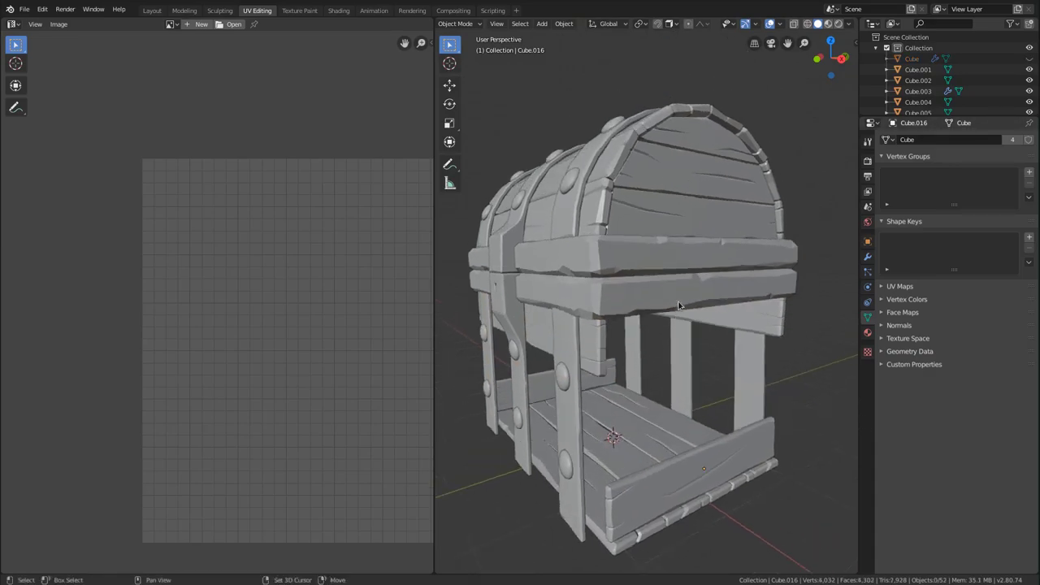
Hide the upper metal rim between the chest's lid and body.
{"action": "left_click", "coordinate": [640, 291]}
{"action": "left_click", "coordinate": [685, 246]}
{"action": "key", "text": "Delete"}
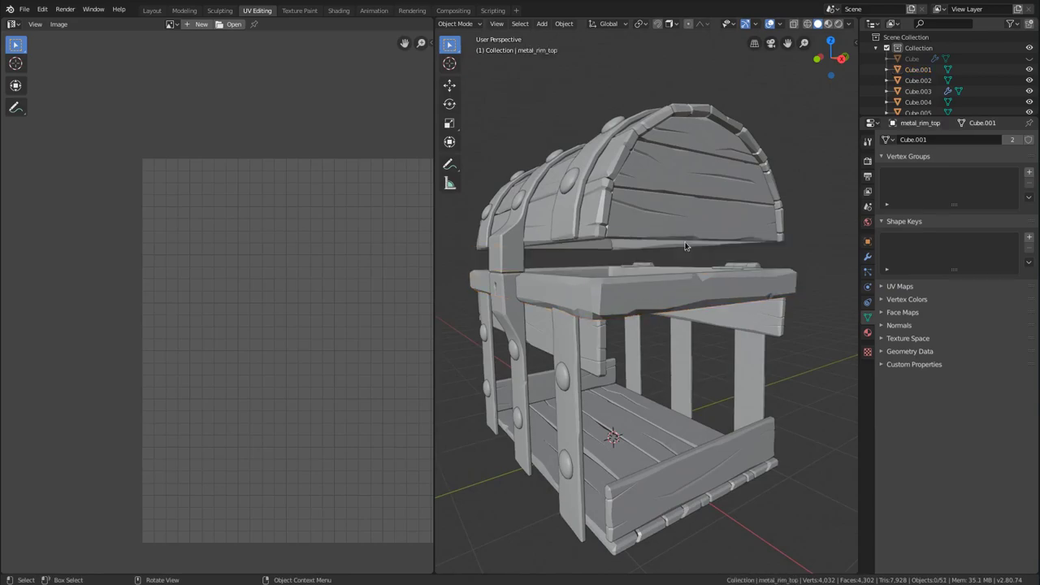
{"action": "middle_click_drag", "start_coordinate": [566, 266], "coordinate": [573, 283]}
Check the lid's lower edge plank for other objects that share its object data.
{"action": "left_click", "coordinate": [742, 241]}
{"action": "middle_click_drag", "start_coordinate": [743, 241], "coordinate": [682, 195]}
{"action": "middle_click_drag", "start_coordinate": [682, 195], "coordinate": [616, 356], "text": "shift"}
{"action": "left_click", "coordinate": [563, 302], "text": "shift"}
{"action": "left_click", "coordinate": [559, 278], "text": "shift"}
{"action": "left_click", "coordinate": [616, 358]}
{"action": "key", "text": "shift+l"}
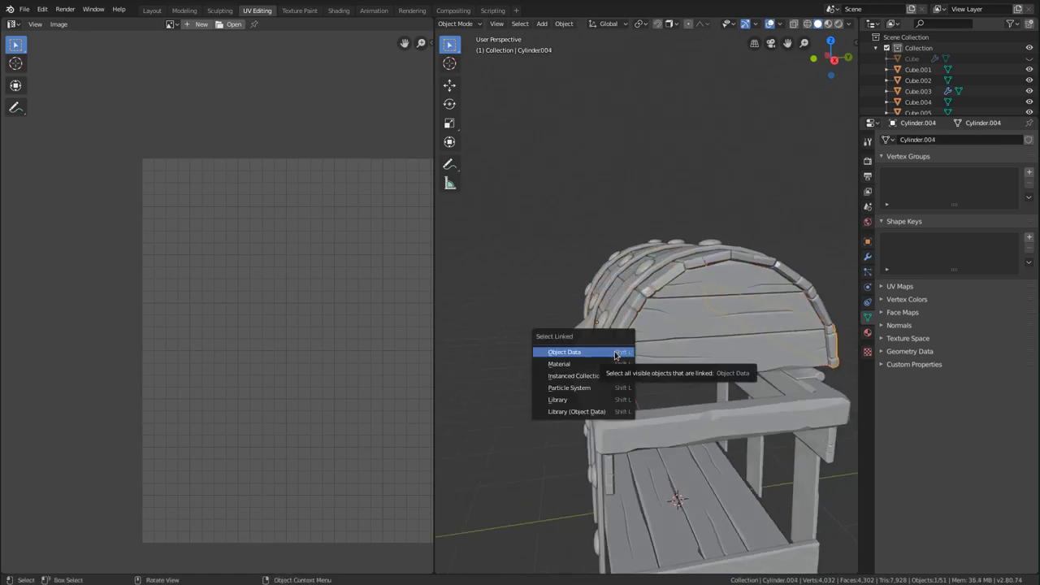
{"action": "left_click", "coordinate": [613, 354]}
{"action": "middle_click_drag", "start_coordinate": [709, 281], "coordinate": [630, 306]}
Select the lid planks linked to the front Cylinder.015 plank by object data and hide all except that front plank.
{"action": "left_click", "coordinate": [621, 300]}
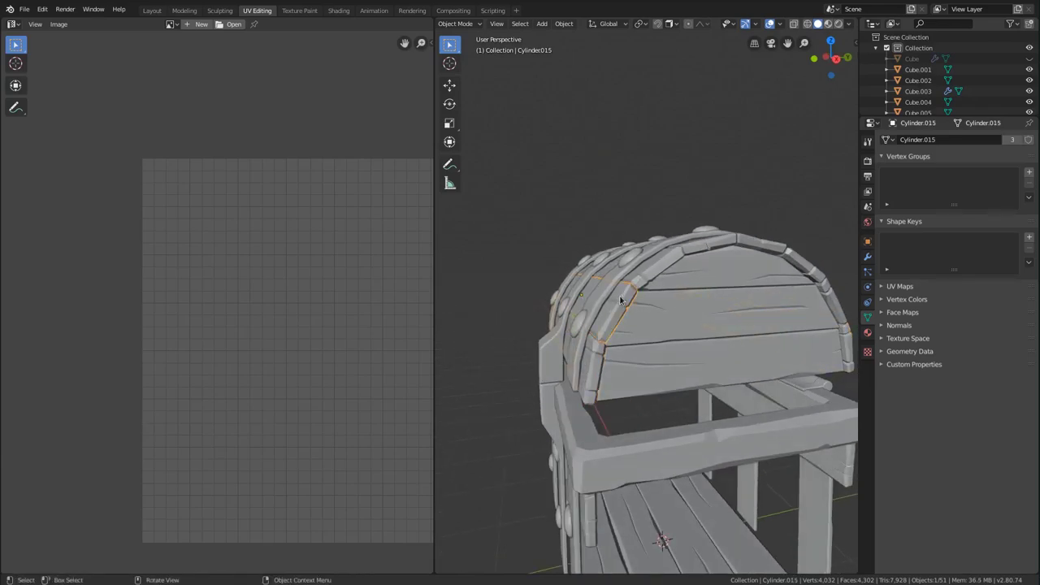
{"action": "key", "text": "shift+l"}
{"action": "left_click", "coordinate": [621, 300]}
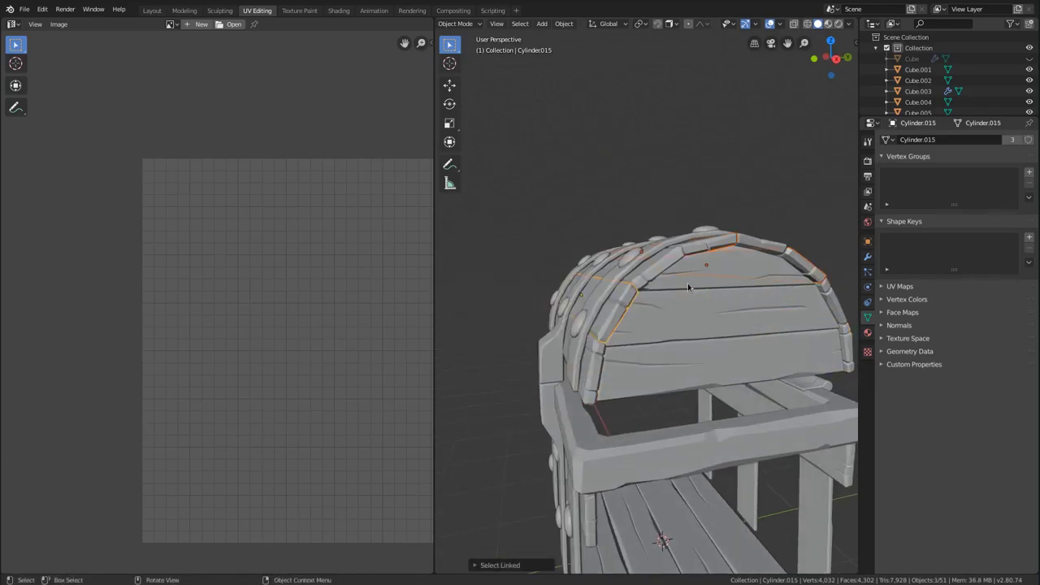
{"action": "key", "text": "b"}
{"action": "left_click_drag", "start_coordinate": [587, 301], "coordinate": [658, 361]}
{"action": "middle_click_drag", "start_coordinate": [660, 359], "coordinate": [639, 386]}
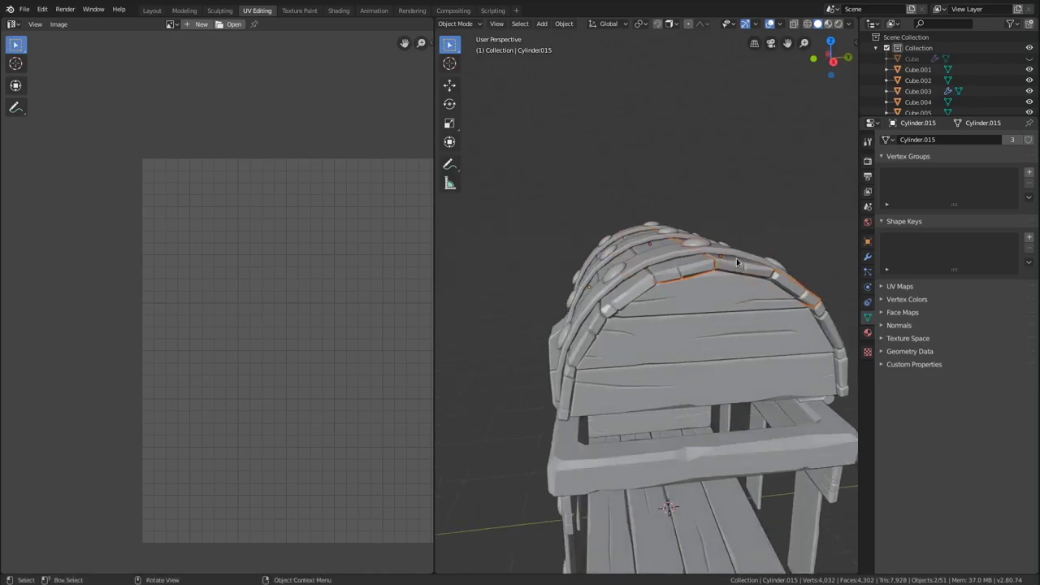
{"action": "key", "text": "h"}
Select the lid planks that share the Cylinder object data and hide all except the front one.
{"action": "left_click", "coordinate": [645, 290]}
{"action": "key", "text": "shift+l"}
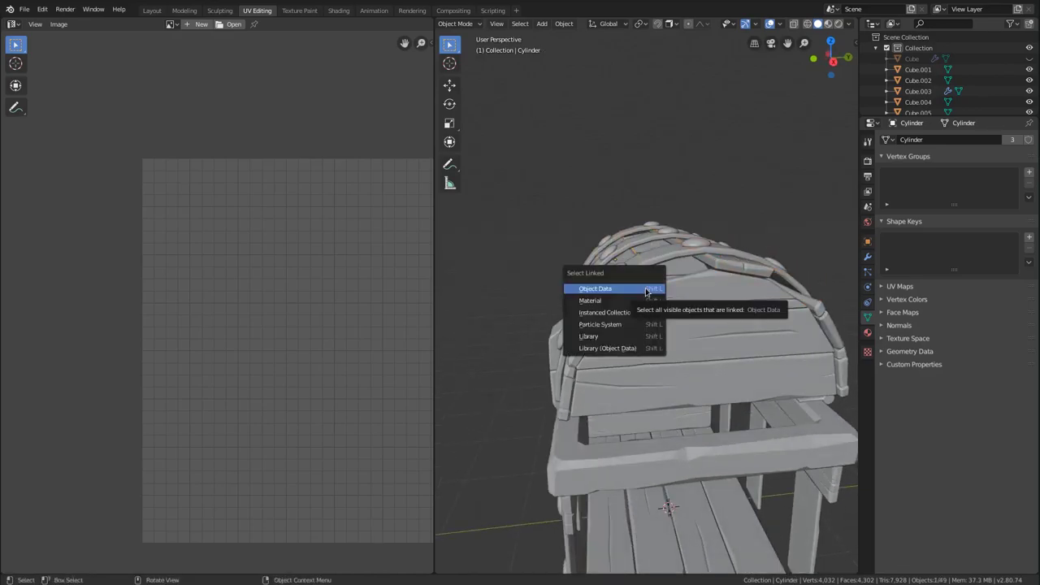
{"action": "left_click", "coordinate": [643, 290]}
{"action": "mouse_move", "coordinate": [643, 291]}
{"action": "middle_mouse_down"}
{"action": "mouse_move", "coordinate": [667, 298]}
{"action": "mouse_move", "coordinate": [653, 297]}
{"action": "middle_mouse_up"}
{"action": "key", "text": "b"}
{"action": "left_click_drag", "start_coordinate": [556, 245], "coordinate": [617, 354]}
{"action": "middle_click_drag", "start_coordinate": [617, 355], "coordinate": [618, 355]}
{"action": "key", "text": "h"}
Select the chest's floor planks through their linked object data and hide all except one.
{"action": "middle_click_drag", "start_coordinate": [717, 258], "coordinate": [615, 313]}
{"action": "left_click", "coordinate": [714, 249]}
{"action": "left_click", "coordinate": [597, 249]}
{"action": "left_click", "coordinate": [603, 298]}
{"action": "left_click", "coordinate": [706, 290]}
{"action": "middle_click_drag", "start_coordinate": [707, 289], "coordinate": [715, 496]}
{"action": "left_click", "coordinate": [713, 452]}
{"action": "key", "text": "shift+l"}
{"action": "left_click", "coordinate": [712, 451]}
{"action": "middle_click_drag", "start_coordinate": [712, 450], "coordinate": [756, 366]}
{"action": "key", "text": "Delete"}
{"action": "middle_click_drag", "start_coordinate": [765, 314], "coordinate": [618, 280]}
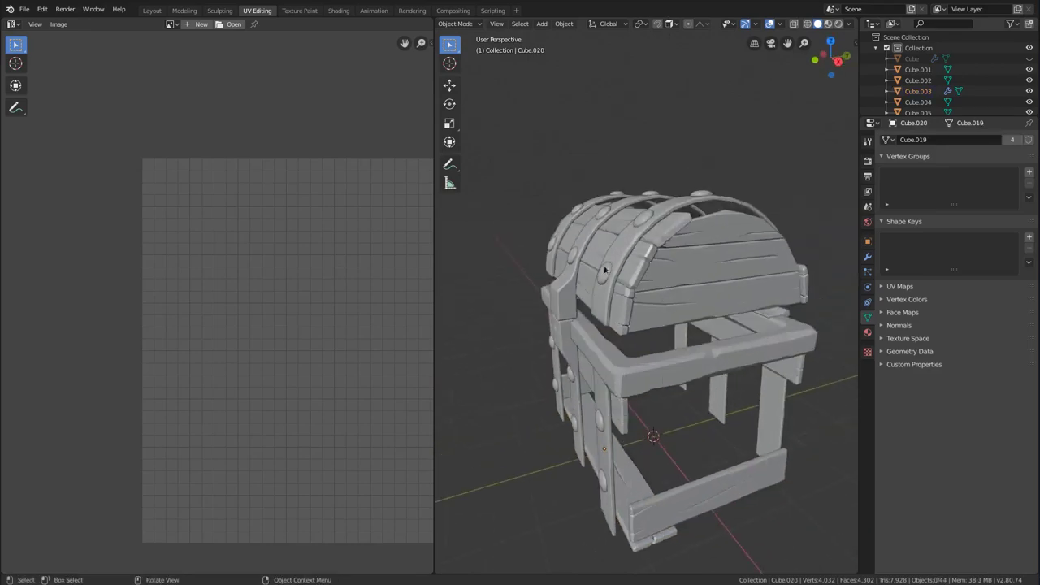
Select all rivets that share the lid rivet's object data, keeping that rivet in the selection.
{"action": "left_click", "coordinate": [608, 273]}
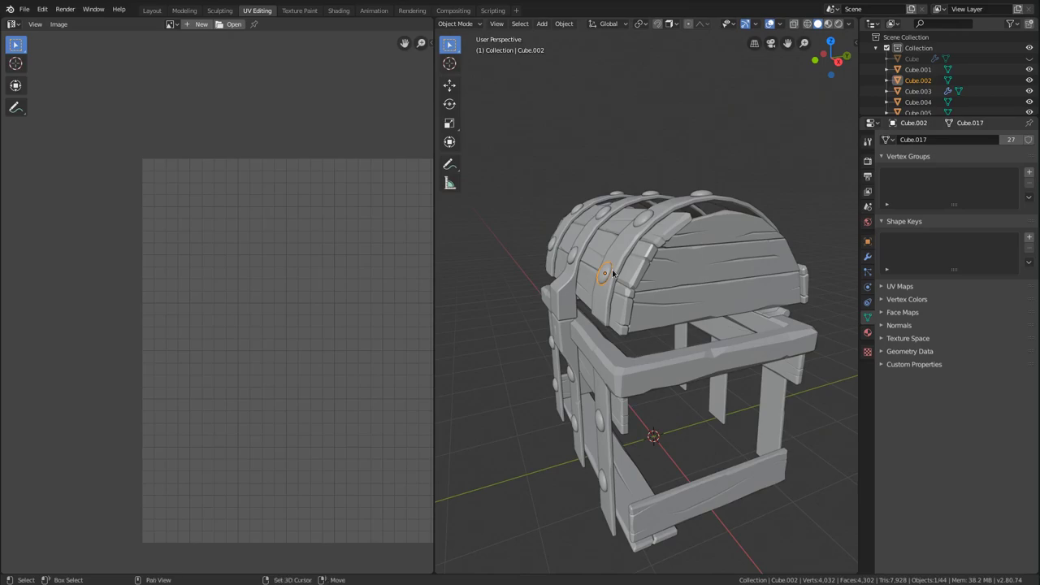
{"action": "key", "text": "shift+l"}
{"action": "left_click", "coordinate": [614, 271]}
{"action": "scroll", "coordinate": [681, 275], "scroll_direction": "up", "scroll_amount": 1}
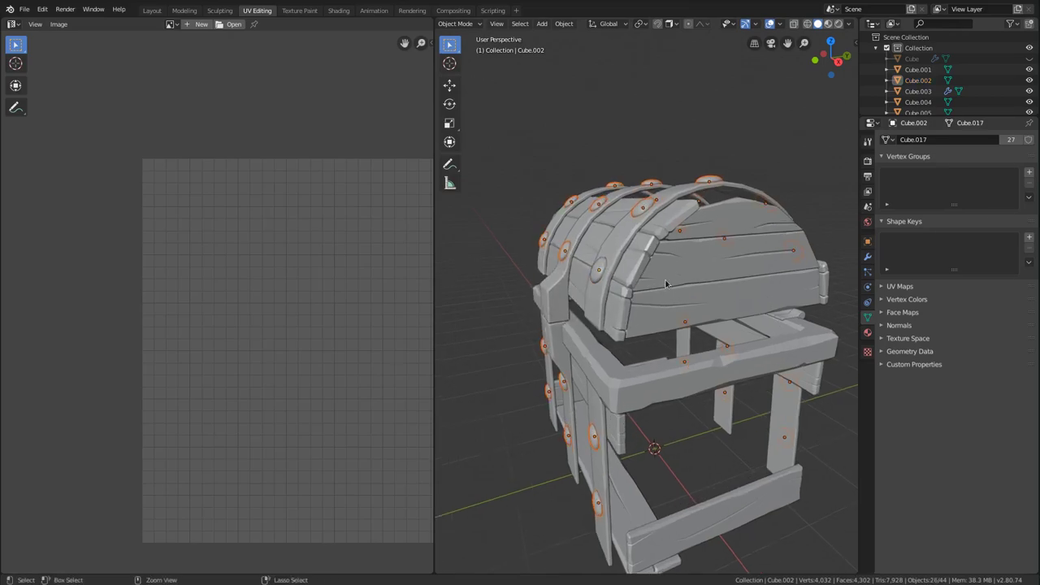
{"action": "middle_click_drag", "start_coordinate": [666, 283], "coordinate": [691, 235]}
{"action": "left_click", "coordinate": [668, 256], "text": "shift"}
Inspect the rivets' transform values and try to apply the scale to the linked rivets.
{"action": "scroll", "coordinate": [686, 260], "scroll_direction": "up", "scroll_amount": 2}
{"action": "key", "text": "n"}
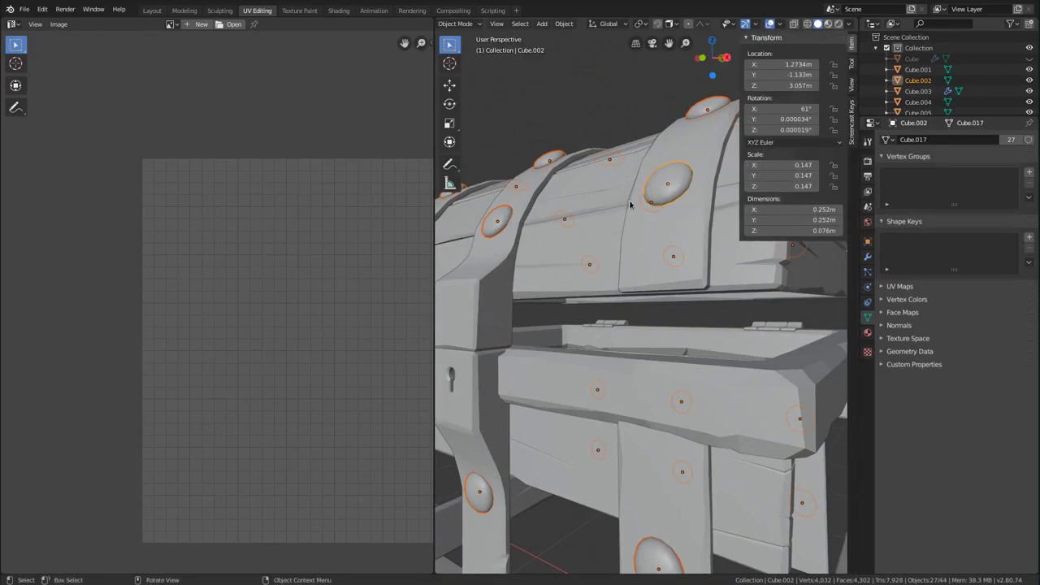
{"action": "middle_click_drag", "start_coordinate": [652, 225], "coordinate": [658, 197]}
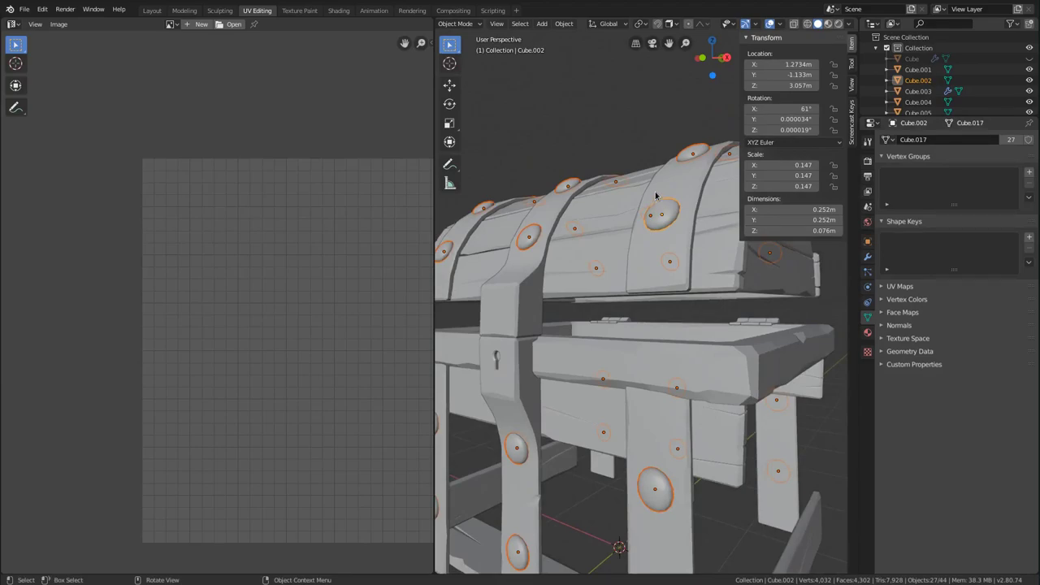
{"action": "key", "text": "ctrl+a"}
{"action": "left_click", "coordinate": [627, 186]}
{"action": "left_click", "coordinate": [627, 189]}
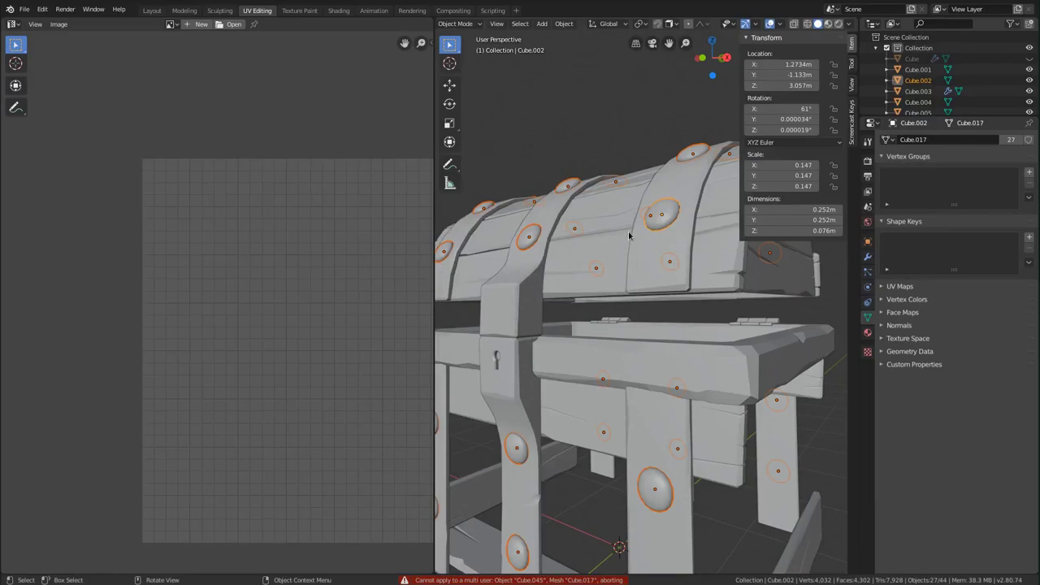
{"action": "key", "text": "n"}
{"action": "scroll", "coordinate": [650, 217], "scroll_direction": "down", "scroll_amount": 5}
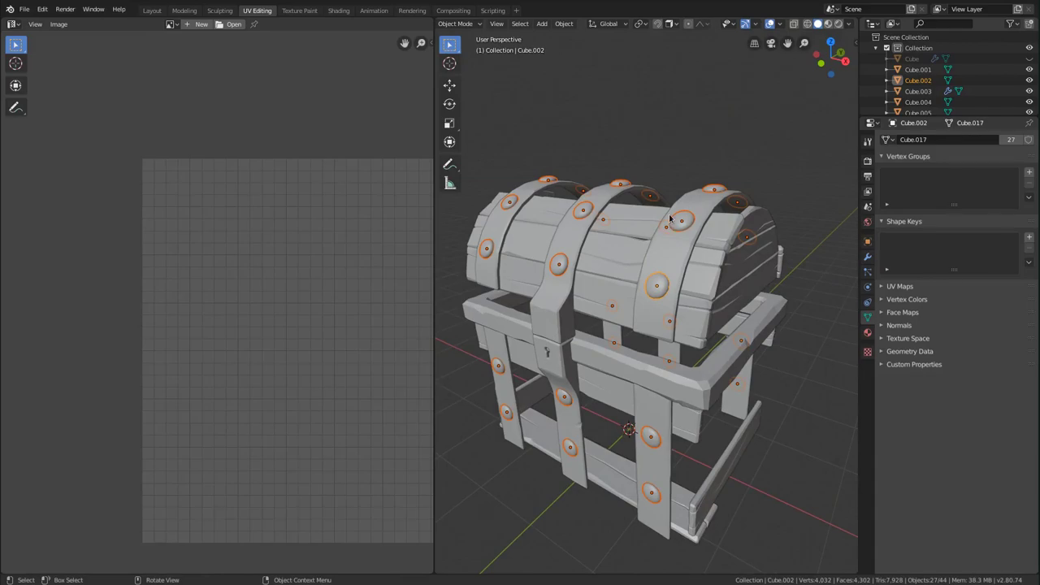
Make the selected rivets single-user, including their object data.
{"action": "key", "text": "F3"}
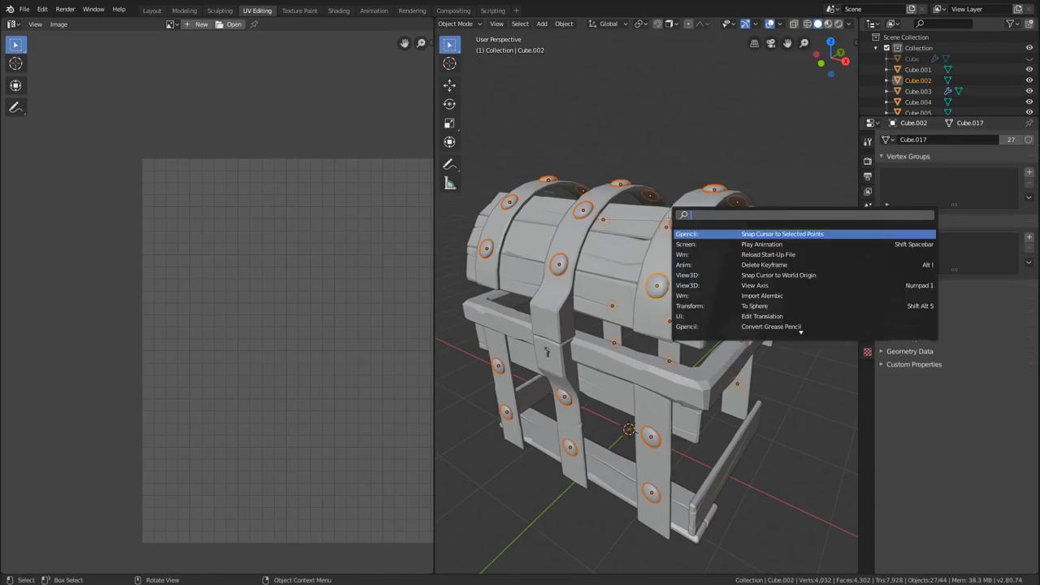
{"action": "type", "text": "single"}
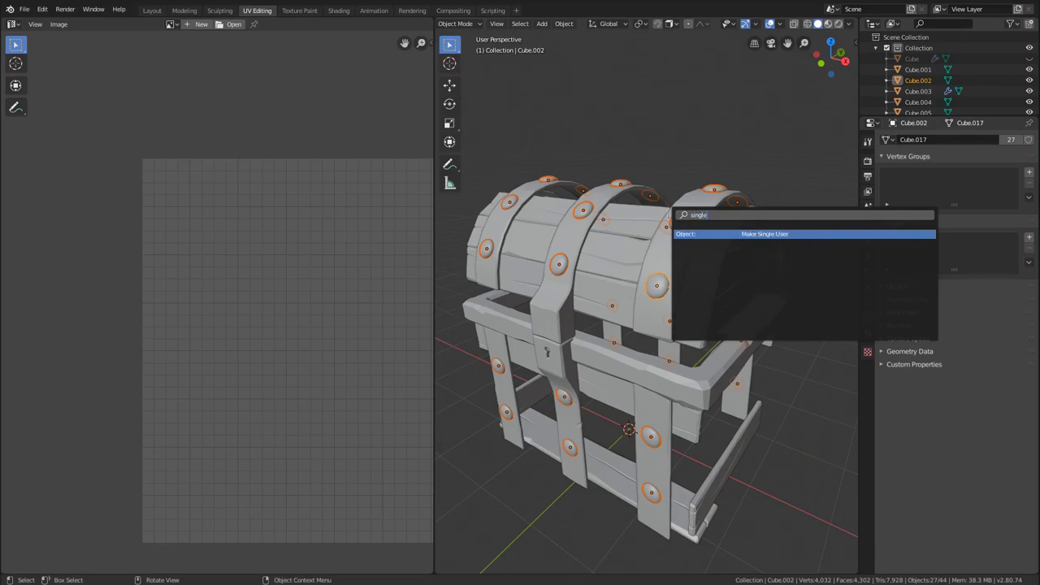
{"action": "left_click", "coordinate": [760, 234]}
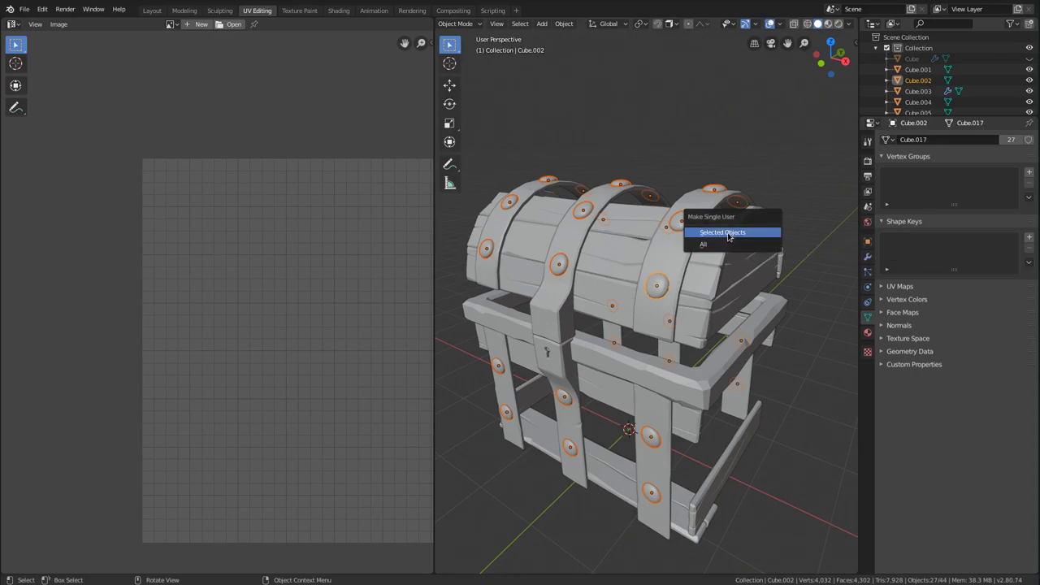
{"action": "left_click", "coordinate": [729, 235]}
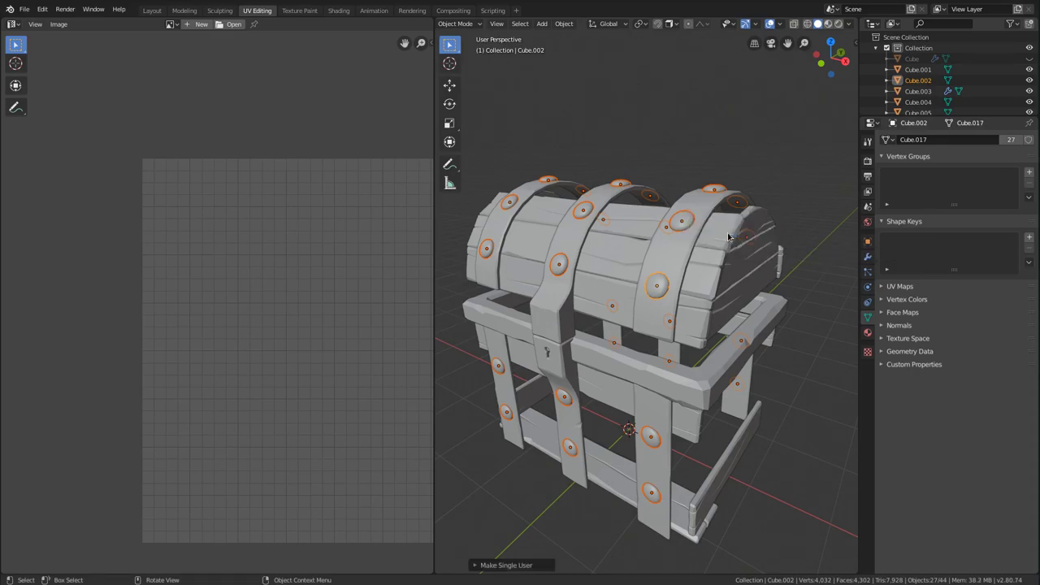
{"action": "left_click", "coordinate": [476, 566]}
{"action": "left_click", "coordinate": [611, 538]}
{"action": "left_click", "coordinate": [477, 498]}
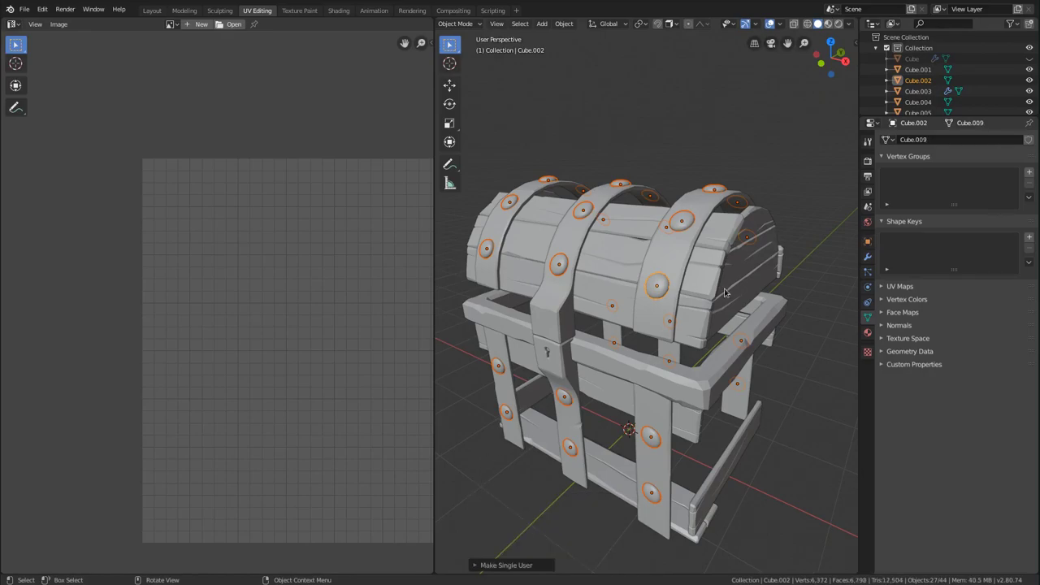
{"action": "middle_click_drag", "start_coordinate": [731, 208], "coordinate": [712, 198]}
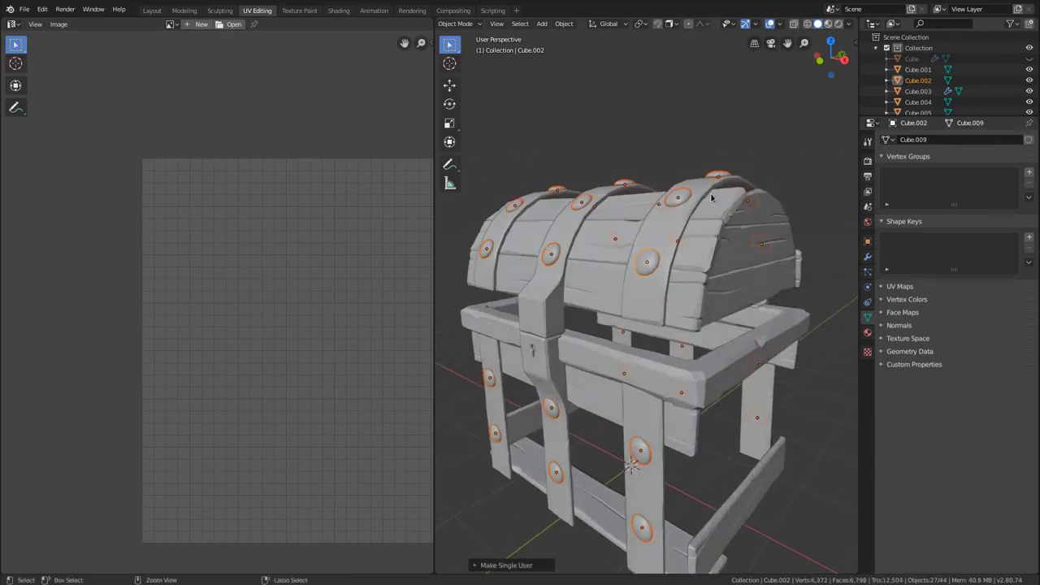
Apply the scale to all selected rivets and check the scale values.
{"action": "key", "text": "ctrl+a"}
{"action": "left_click", "coordinate": [648, 195]}
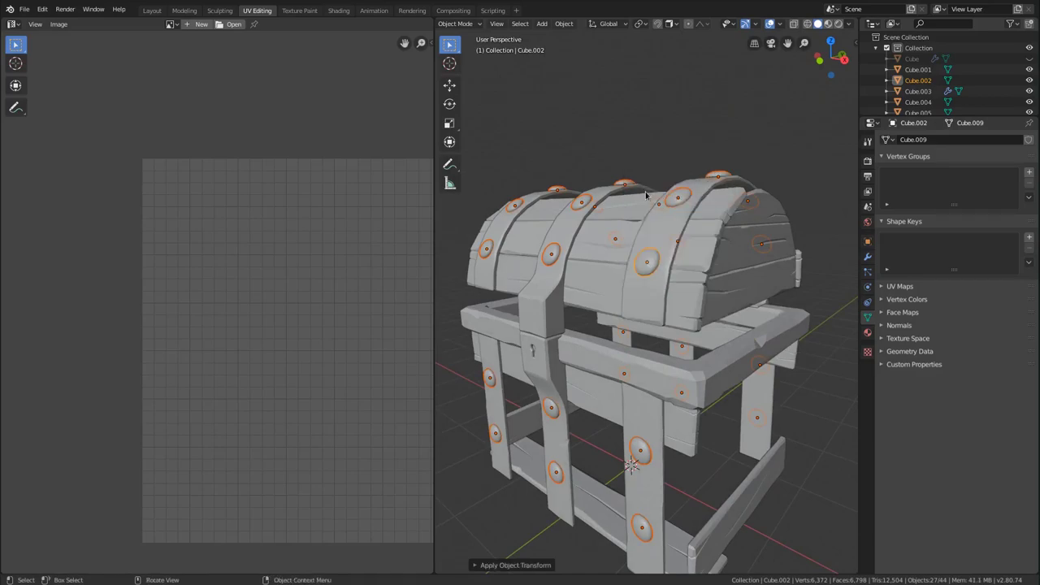
{"action": "key", "text": "n"}
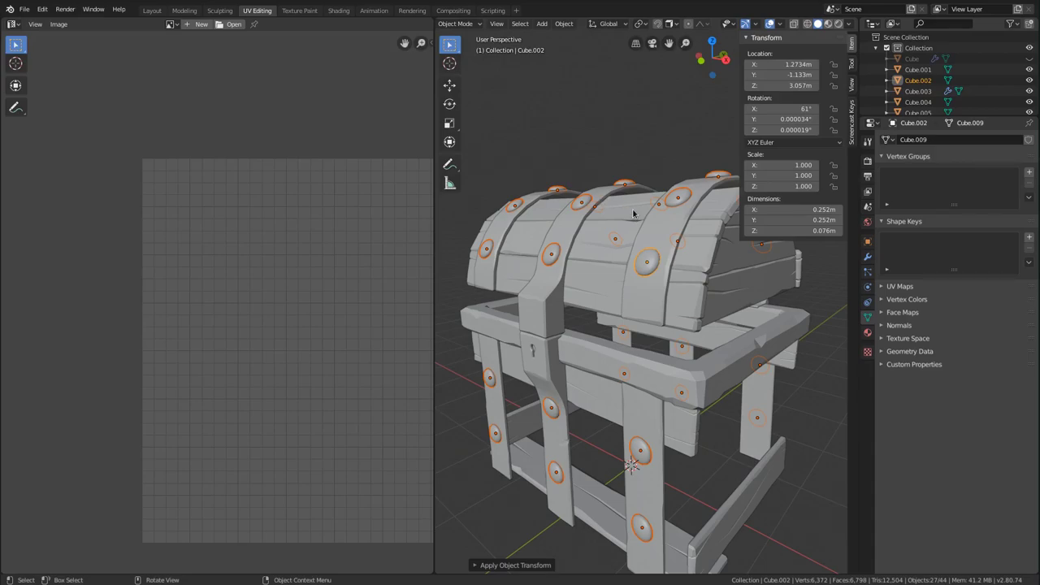
{"action": "key", "text": "n"}
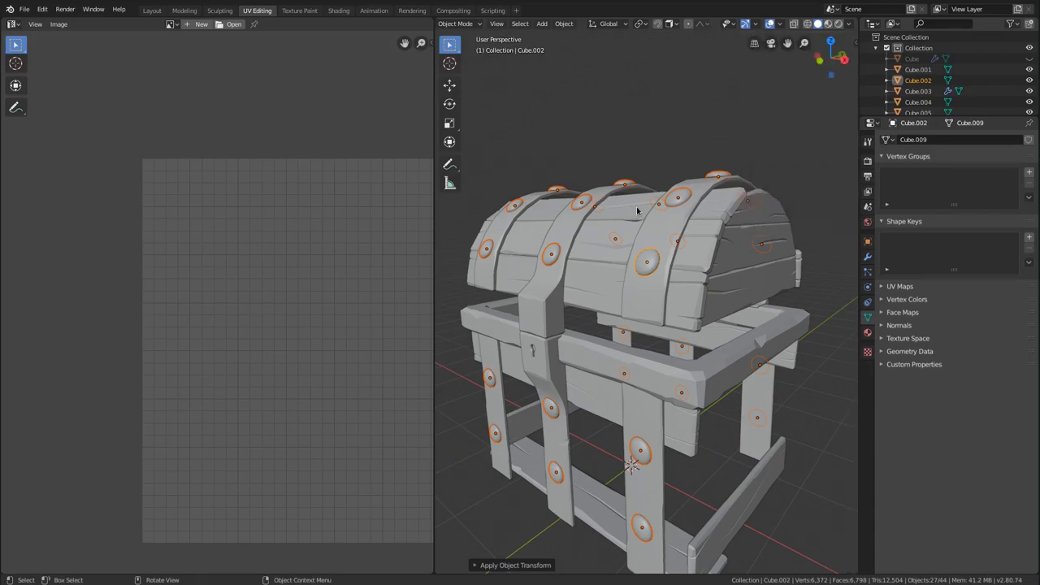
Link the rivets' object data together again and hide all rivets except the one low on the lid's front strap.
{"action": "key", "text": "ctrl+l"}
{"action": "left_click", "coordinate": [606, 225]}
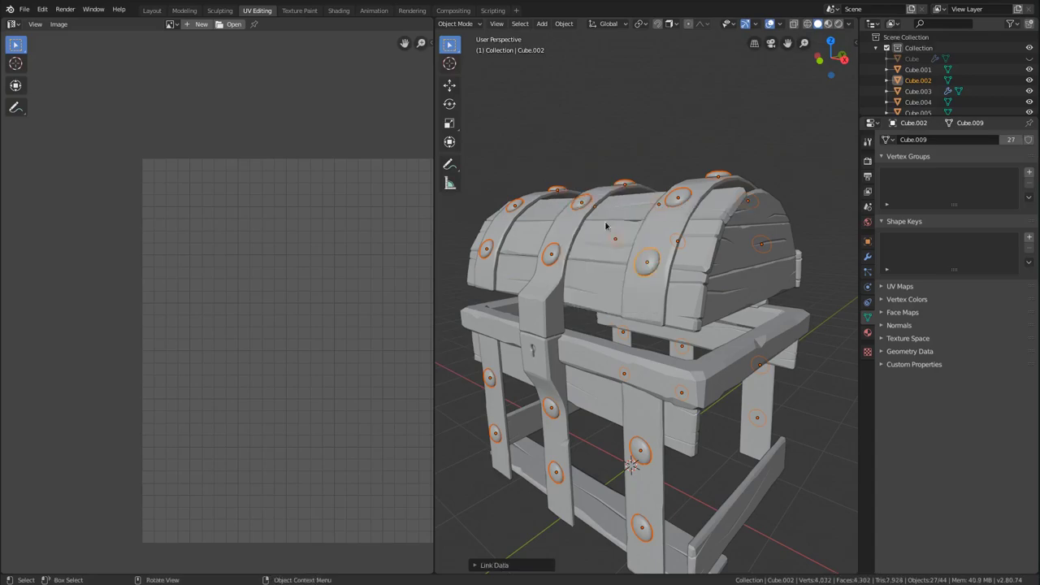
{"action": "middle_click_drag", "start_coordinate": [605, 224], "coordinate": [620, 314]}
{"action": "key", "text": "b"}
{"action": "key", "text": "h"}
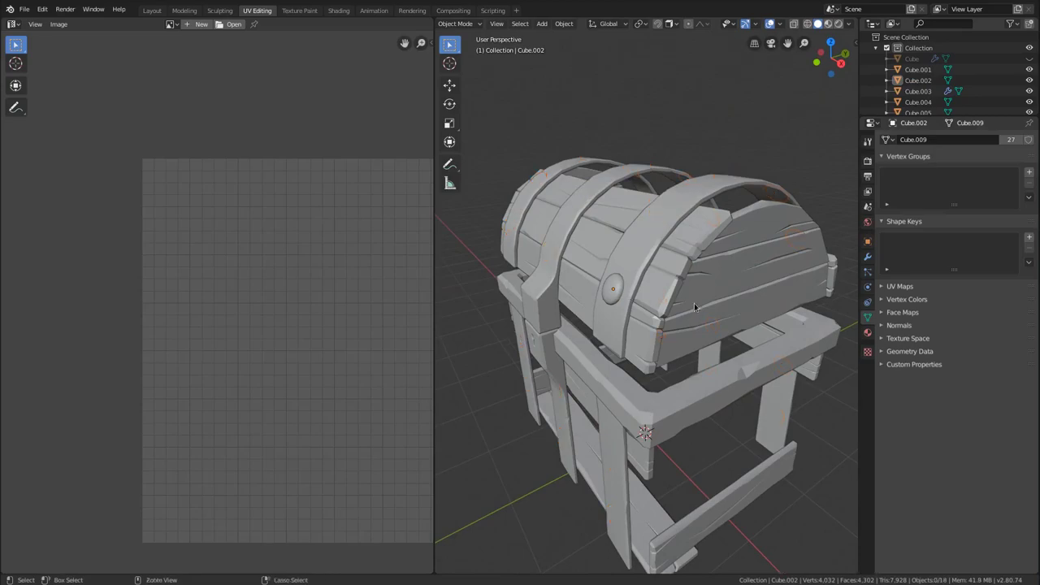
{"action": "mouse_move", "coordinate": [695, 299]}
{"action": "middle_mouse_down"}
{"action": "mouse_move", "coordinate": [703, 271]}
{"action": "mouse_move", "coordinate": [741, 326]}
{"action": "mouse_move", "coordinate": [628, 307]}
{"action": "mouse_move", "coordinate": [687, 321]}
{"action": "mouse_move", "coordinate": [658, 323]}
{"action": "mouse_move", "coordinate": [706, 323]}
{"action": "mouse_move", "coordinate": [693, 281]}
{"action": "middle_mouse_up"}
{"action": "scroll", "coordinate": [702, 307], "scroll_direction": "down", "scroll_amount": 1}
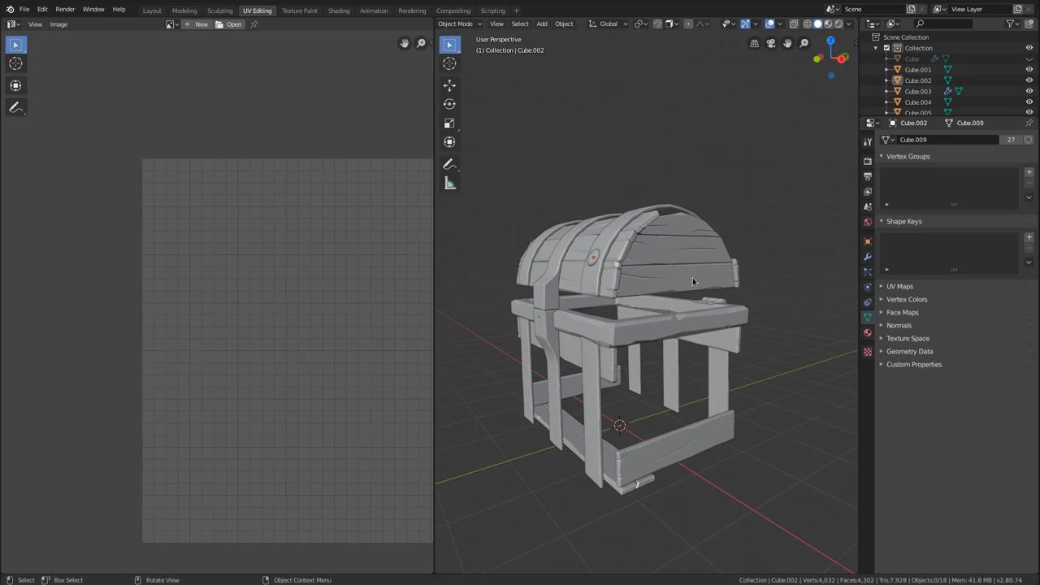
{"action": "middle_click_drag", "start_coordinate": [690, 277], "coordinate": [663, 319]}
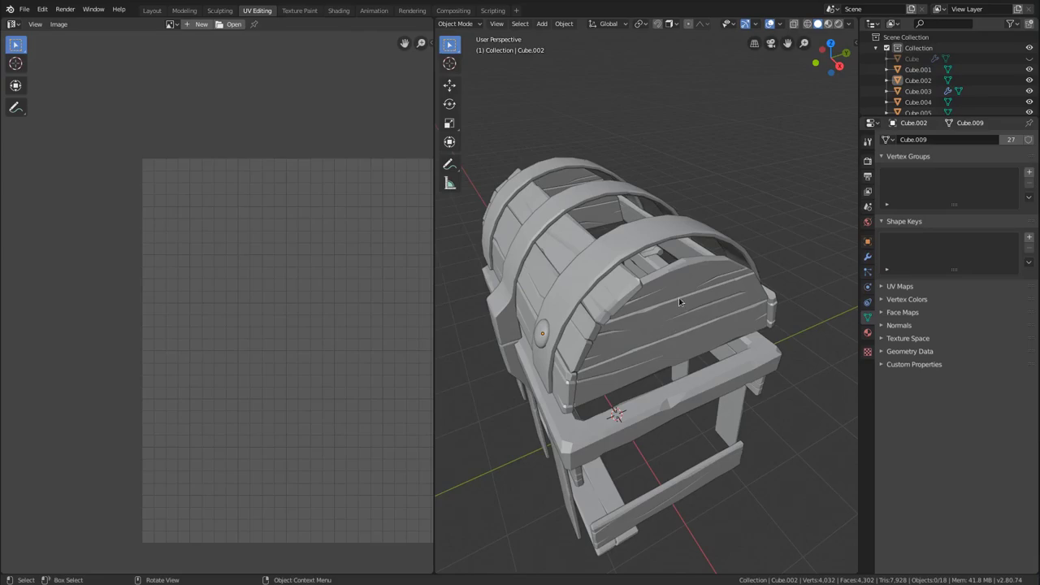
{"action": "scroll", "coordinate": [679, 298], "scroll_direction": "down", "scroll_amount": 3}
{"action": "middle_click_drag", "start_coordinate": [679, 297], "coordinate": [686, 261]}
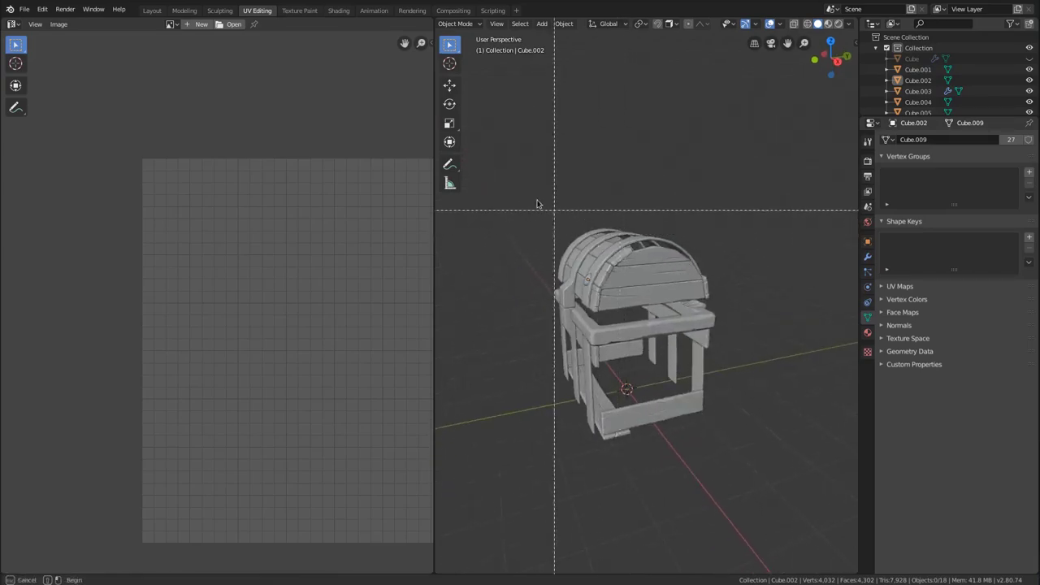
Select all visible chest parts and turn off viewport display of their Mirror modifiers.
{"action": "left_click_drag", "start_coordinate": [510, 187], "coordinate": [674, 342]}
{"action": "scroll", "coordinate": [780, 272], "scroll_direction": "up", "scroll_amount": 2}
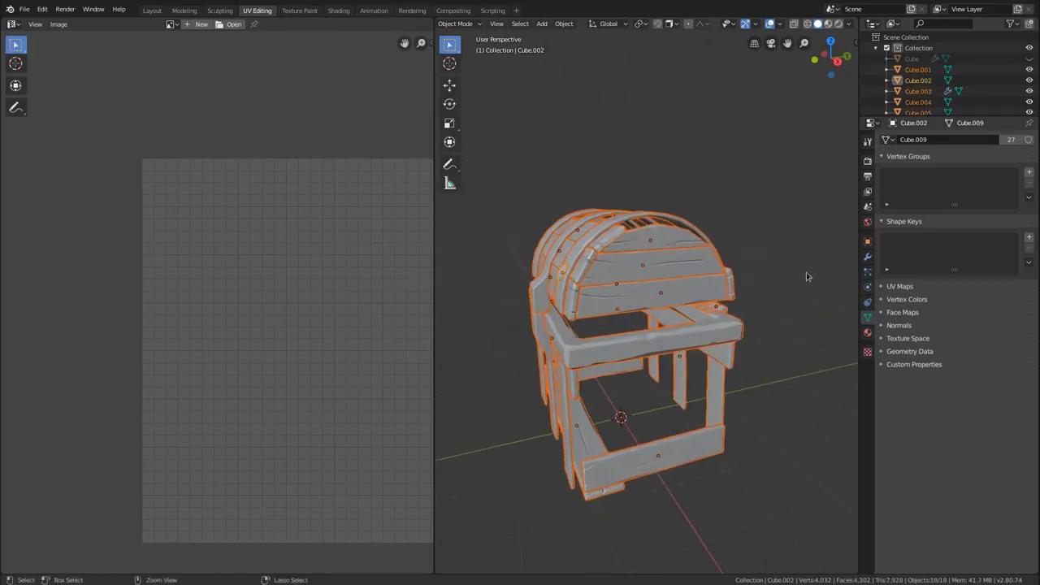
{"action": "left_click", "coordinate": [867, 257]}
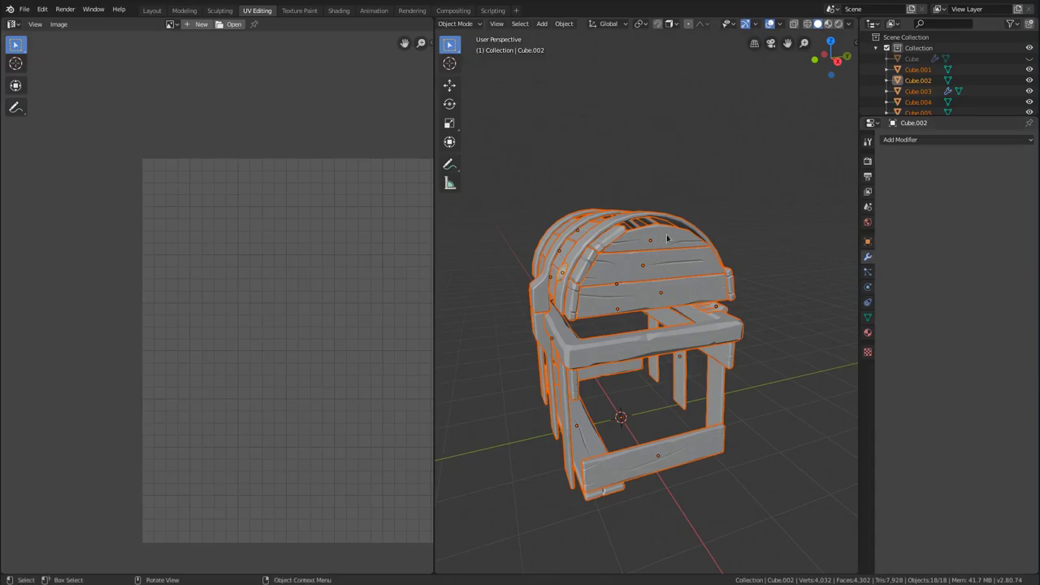
{"action": "middle_click_drag", "start_coordinate": [670, 236], "coordinate": [697, 262]}
{"action": "scroll", "coordinate": [610, 304], "scroll_direction": "up", "scroll_amount": 3}
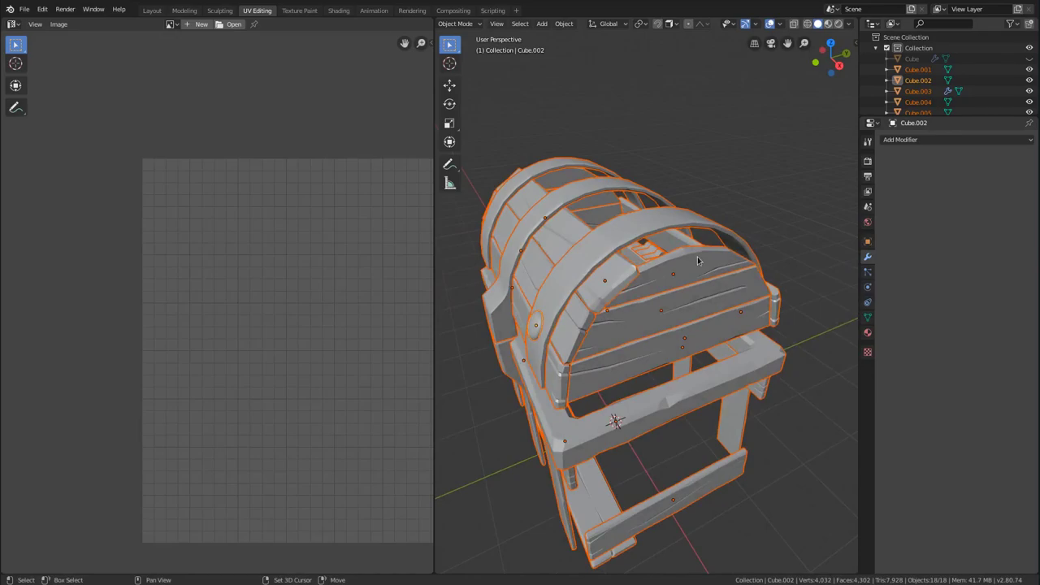
{"action": "left_click", "coordinate": [698, 261], "text": "shift"}
{"action": "middle_click_drag", "start_coordinate": [699, 260], "coordinate": [637, 257]}
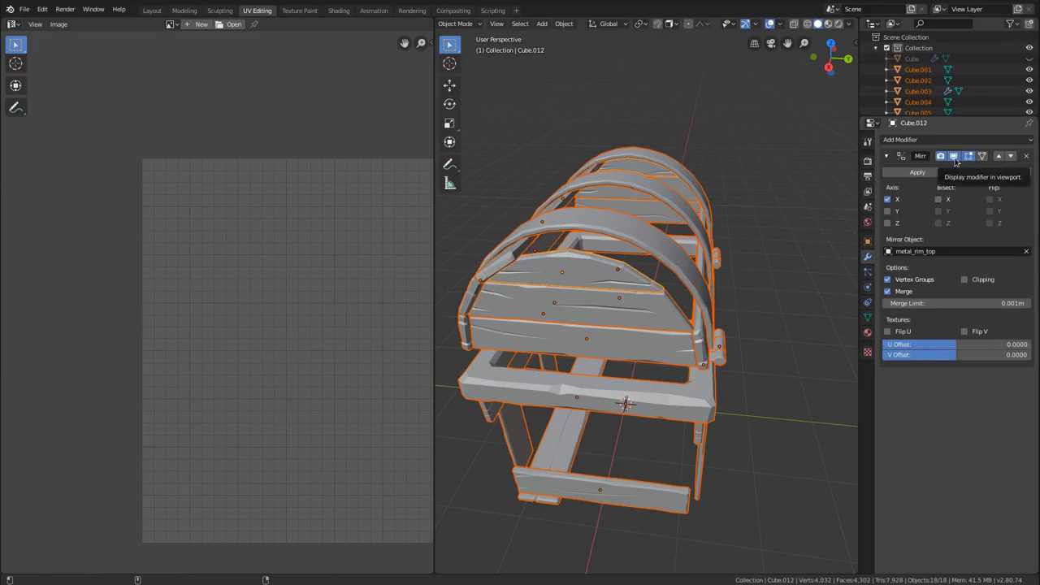
{"action": "left_click", "coordinate": [956, 157]}
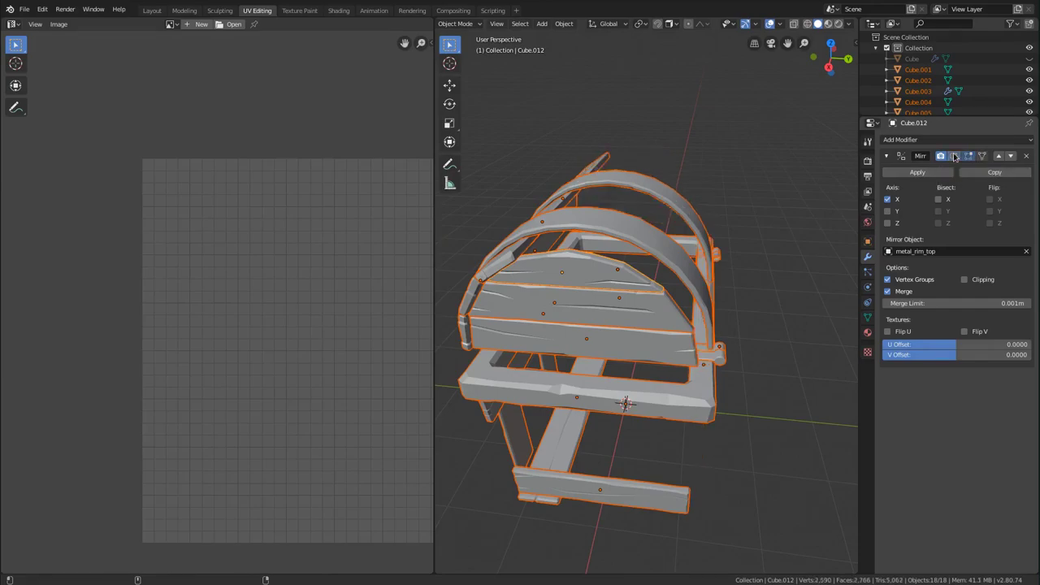
{"action": "middle_click_drag", "start_coordinate": [779, 239], "coordinate": [689, 235]}
{"action": "key", "text": "alt+a"}
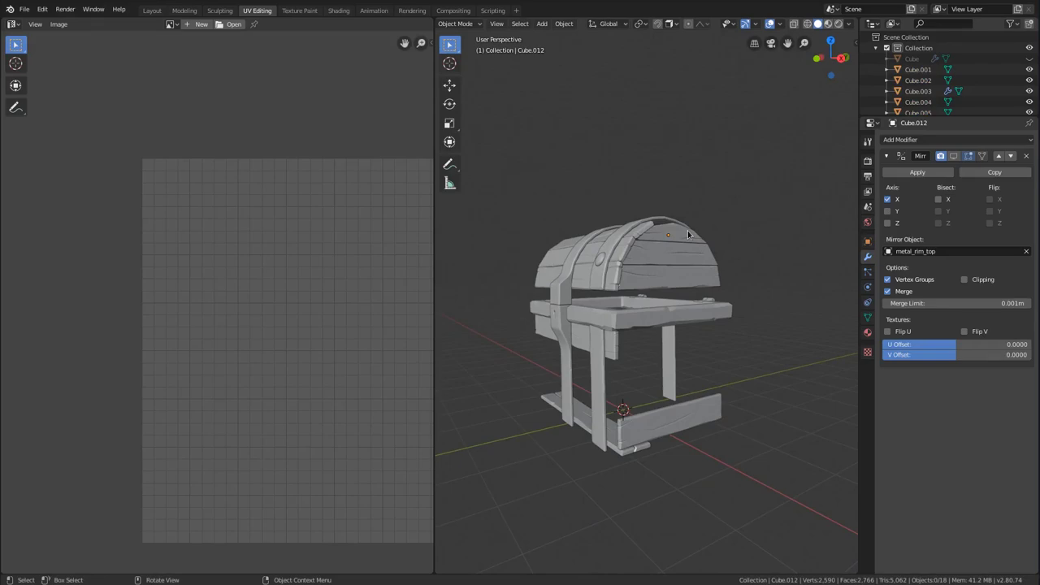
Move the front plank below the rim frame into a new collection named UV.
{"action": "mouse_move", "coordinate": [689, 235]}
{"action": "middle_mouse_down", "text": "ctrl"}
{"action": "mouse_move", "coordinate": [689, 284]}
{"action": "mouse_move", "coordinate": [685, 241]}
{"action": "middle_mouse_up", "text": "ctrl"}
{"action": "left_click", "coordinate": [594, 283]}
{"action": "middle_click_drag", "start_coordinate": [622, 247], "coordinate": [648, 227]}
{"action": "key", "text": "m"}
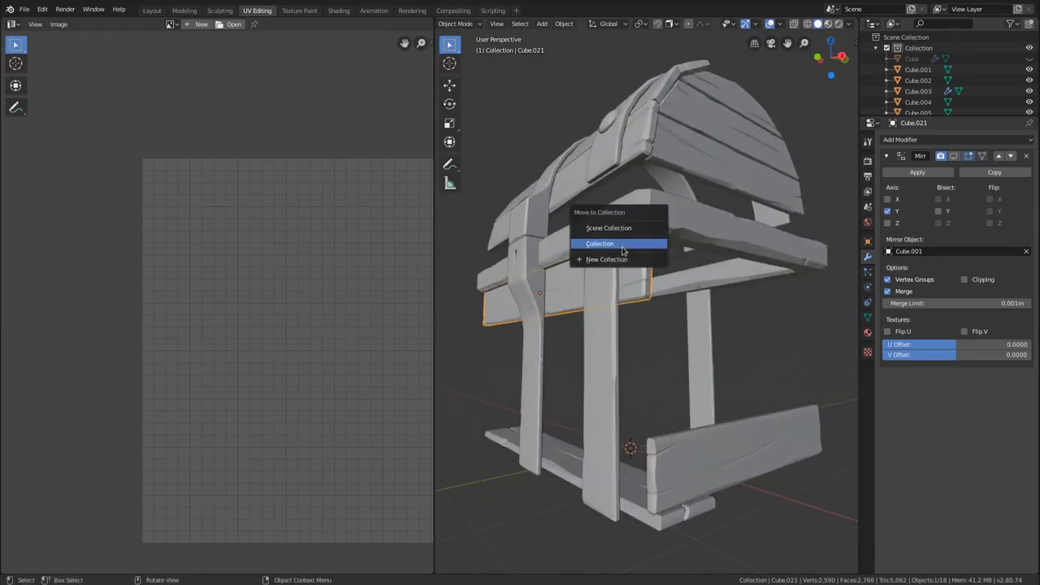
{"action": "left_click", "coordinate": [618, 260]}
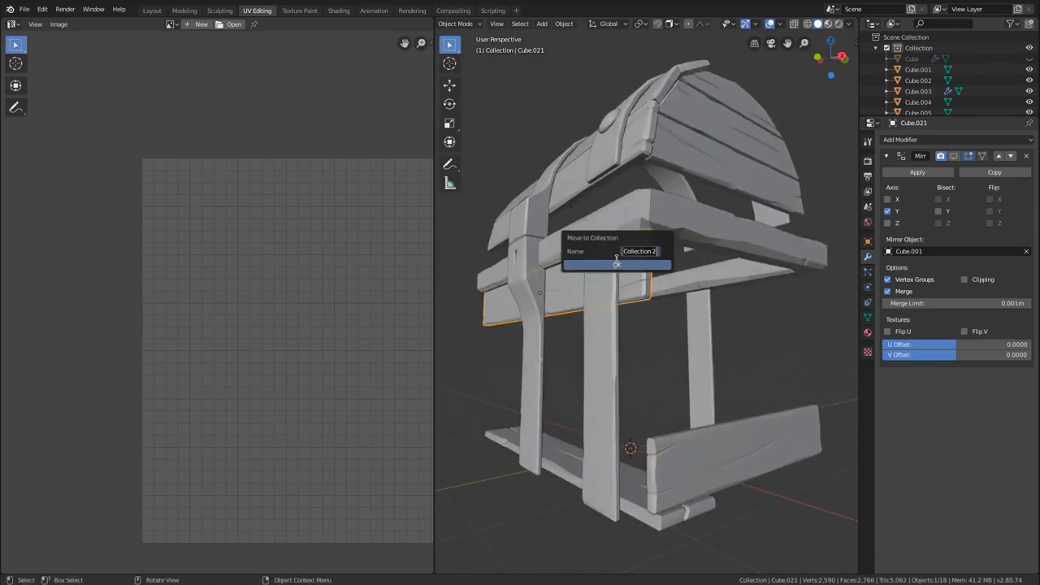
{"action": "type", "text": "UV"}
{"action": "key", "text": "Return"}
{"action": "left_click", "coordinate": [618, 263]}
Check the front plank's existing UV layout in edit mode, and hide the plank.
{"action": "key", "text": "Tab"}
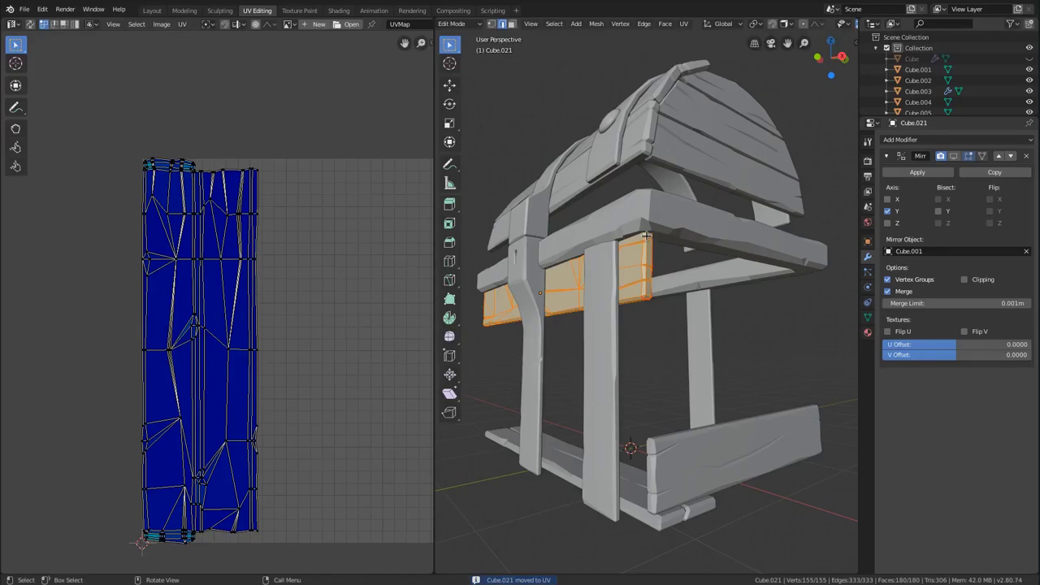
{"action": "key", "text": "Tab"}
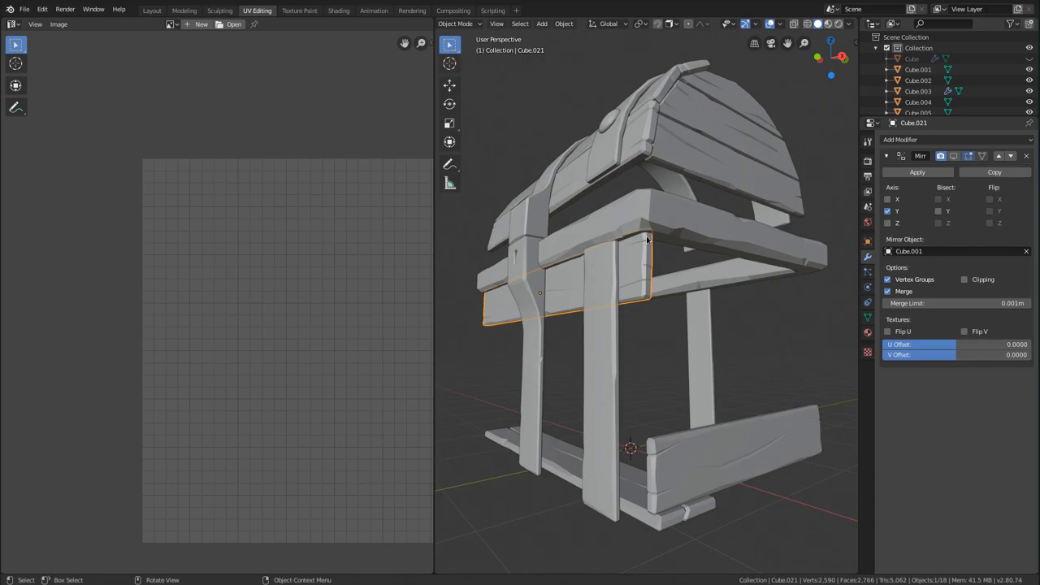
{"action": "key", "text": "h"}
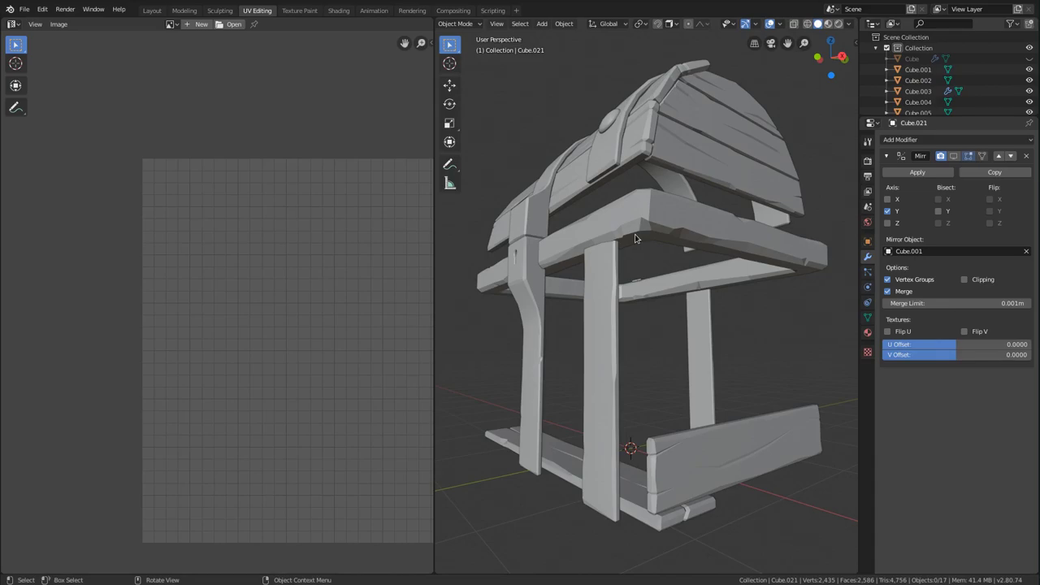
Isolate the lower side plank in edit mode and select the edge loop around one end, without stray edges.
{"action": "middle_click_drag", "start_coordinate": [635, 238], "coordinate": [664, 248]}
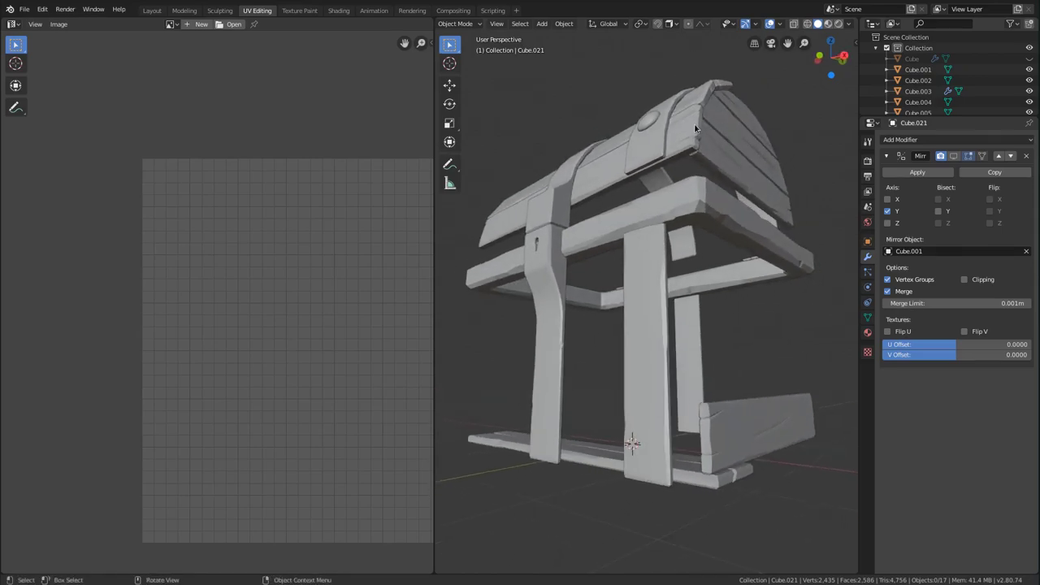
{"action": "scroll", "coordinate": [695, 127], "scroll_direction": "up", "scroll_amount": 3}
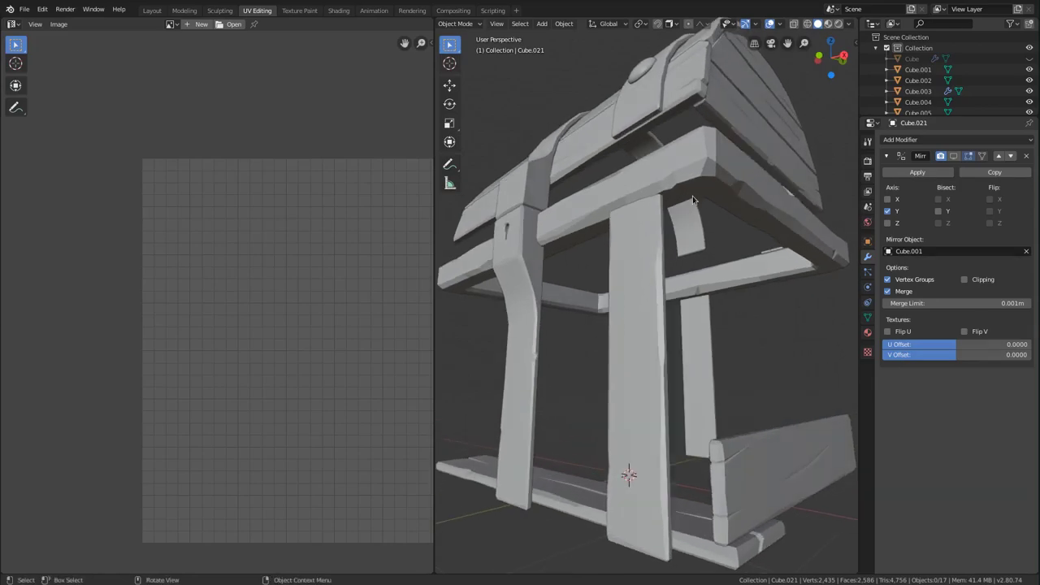
{"action": "middle_click_drag", "start_coordinate": [691, 199], "coordinate": [730, 335]}
{"action": "left_click", "coordinate": [688, 390]}
{"action": "key", "text": "Tab"}
{"action": "scroll", "coordinate": [699, 357], "scroll_direction": "up", "scroll_amount": 2}
{"action": "middle_click_drag", "start_coordinate": [678, 382], "coordinate": [681, 348], "text": "shift"}
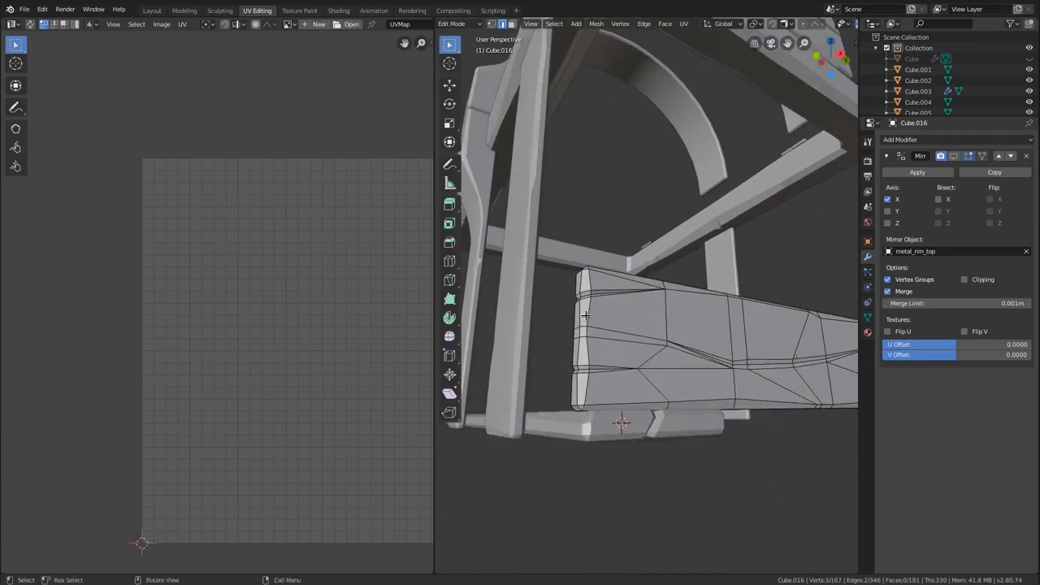
{"action": "left_click", "coordinate": [591, 281], "text": "alt"}
{"action": "key", "text": "KP_Decimal"}
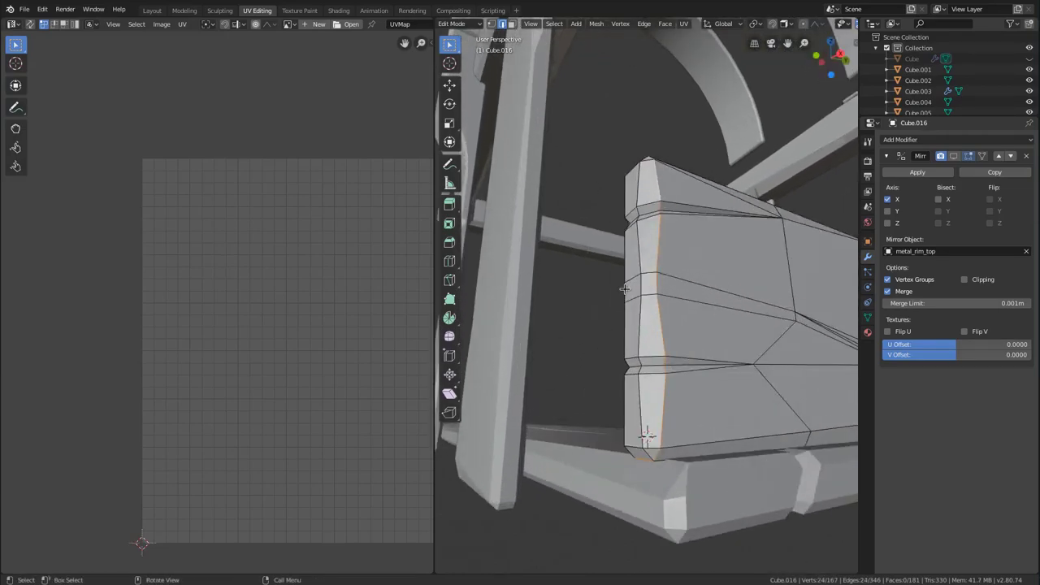
{"action": "key", "text": "KP_Divide"}
{"action": "mouse_move", "coordinate": [625, 288]}
{"action": "middle_mouse_down"}
{"action": "mouse_move", "coordinate": [667, 301]}
{"action": "mouse_move", "coordinate": [780, 235]}
{"action": "mouse_move", "coordinate": [707, 248]}
{"action": "mouse_move", "coordinate": [643, 285]}
{"action": "mouse_move", "coordinate": [600, 264]}
{"action": "mouse_move", "coordinate": [600, 356]}
{"action": "middle_mouse_up"}
{"action": "key", "text": "c"}
{"action": "right_click", "coordinate": [603, 355]}
Add the opposite end's edge loop to the selection and connect both ends with an edge path along the side plank.
{"action": "middle_click_drag", "start_coordinate": [744, 243], "coordinate": [604, 240]}
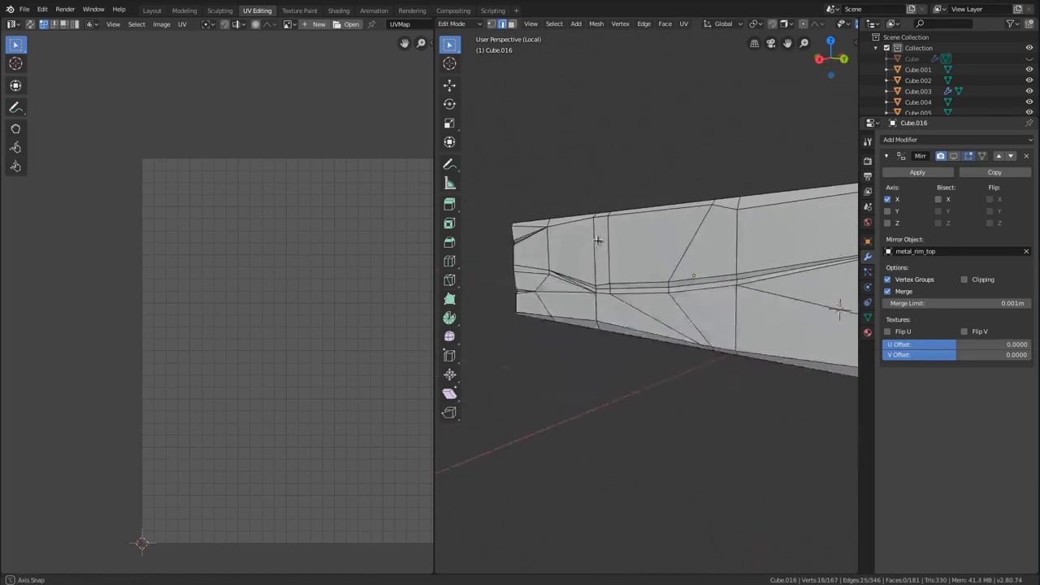
{"action": "mouse_move", "coordinate": [713, 250]}
{"action": "middle_mouse_down", "text": "shift"}
{"action": "mouse_move", "coordinate": [613, 269]}
{"action": "mouse_move", "coordinate": [680, 239]}
{"action": "mouse_move", "coordinate": [661, 270]}
{"action": "mouse_move", "coordinate": [659, 345]}
{"action": "middle_mouse_up", "text": "shift"}
{"action": "scroll", "coordinate": [630, 262], "scroll_direction": "down", "scroll_amount": 4}
{"action": "scroll", "coordinate": [670, 249], "scroll_direction": "up", "scroll_amount": 2}
{"action": "left_click", "coordinate": [671, 251], "text": "alt+shift"}
{"action": "key", "text": "c"}
{"action": "right_click", "coordinate": [660, 346]}
{"action": "middle_click_drag", "start_coordinate": [680, 273], "coordinate": [660, 284]}
{"action": "left_click", "coordinate": [661, 308], "text": "shift"}
{"action": "middle_click_drag", "start_coordinate": [595, 242], "coordinate": [769, 236]}
{"action": "scroll", "coordinate": [600, 355], "scroll_direction": "up", "scroll_amount": 2}
{"action": "left_click", "coordinate": [564, 379], "text": "ctrl"}
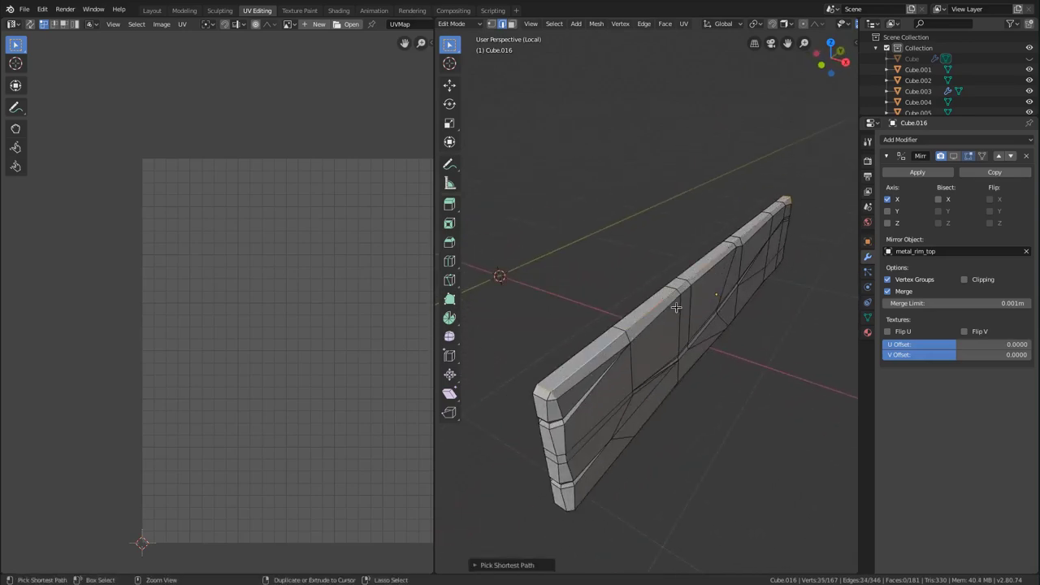
Mark the selected edges of the side plank as seams and unwrap the whole plank.
{"action": "key", "text": "ctrl+e"}
{"action": "left_click", "coordinate": [706, 252]}
{"action": "key", "text": "a"}
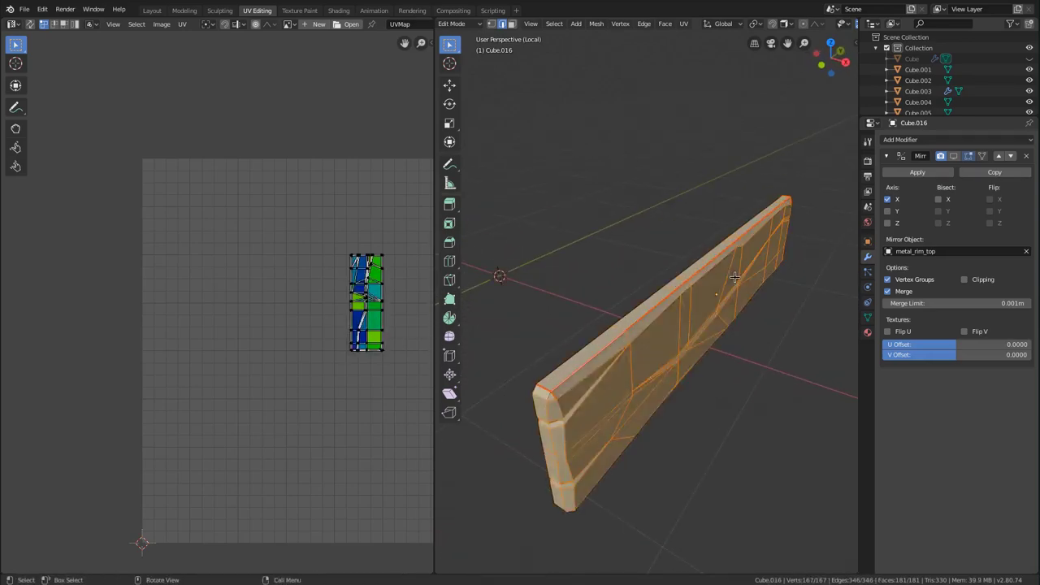
{"action": "key", "text": "u"}
{"action": "left_click", "coordinate": [719, 281]}
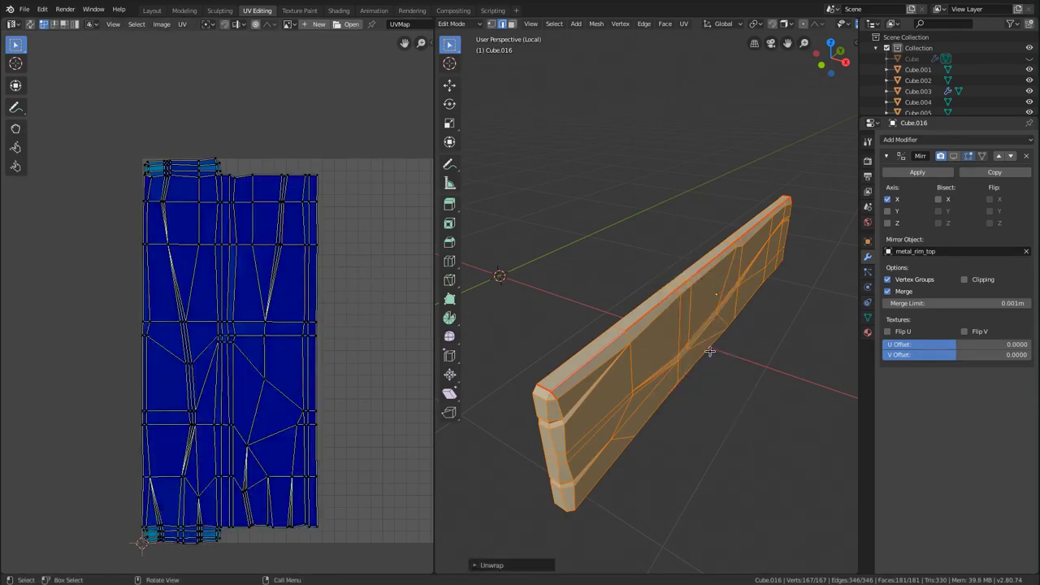
Leave the isolated view, move the unwrapped side plank to the UV collection, and hide it.
{"action": "middle_click_drag", "start_coordinate": [711, 356], "coordinate": [693, 201]}
{"action": "key", "text": "Tab"}
{"action": "key", "text": "KP_Divide"}
{"action": "key", "text": "m"}
{"action": "left_click", "coordinate": [647, 181]}
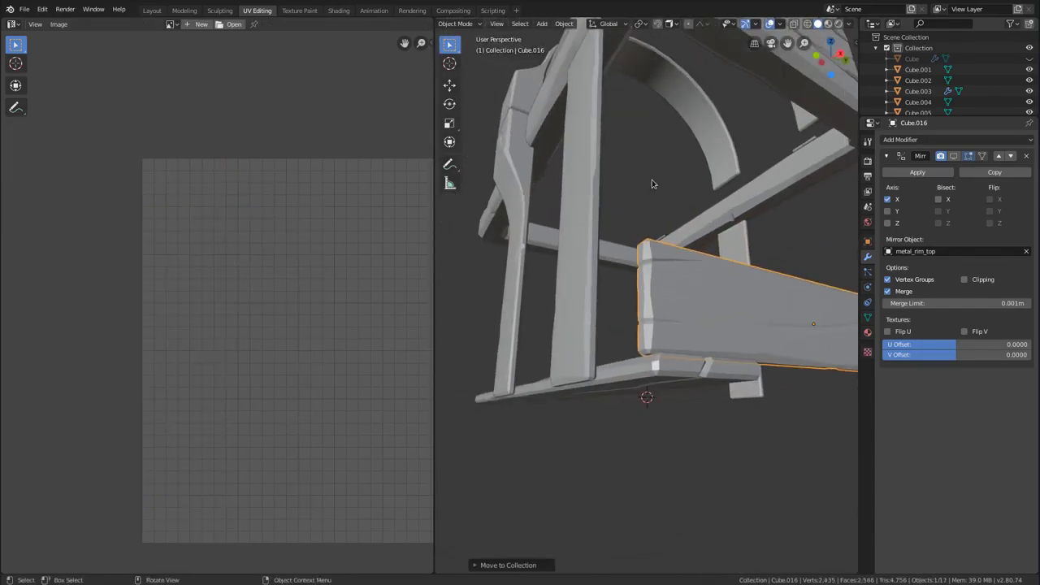
Isolate the bottom plank in edit mode and select the edge loop around its near end, without stray edges.
{"action": "middle_click_drag", "start_coordinate": [704, 269], "coordinate": [672, 362]}
{"action": "left_click", "coordinate": [697, 358]}
{"action": "key", "text": "Tab"}
{"action": "key", "text": "KP_Divide"}
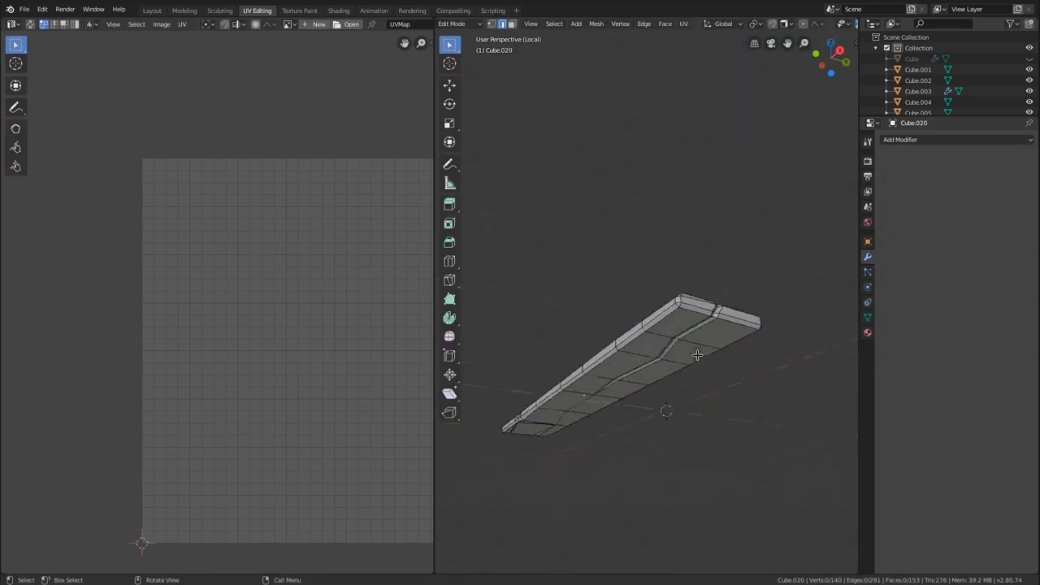
{"action": "middle_click_drag", "start_coordinate": [728, 218], "coordinate": [584, 197]}
{"action": "left_click", "coordinate": [649, 284], "text": "alt"}
{"action": "left_click", "coordinate": [655, 282], "text": "alt"}
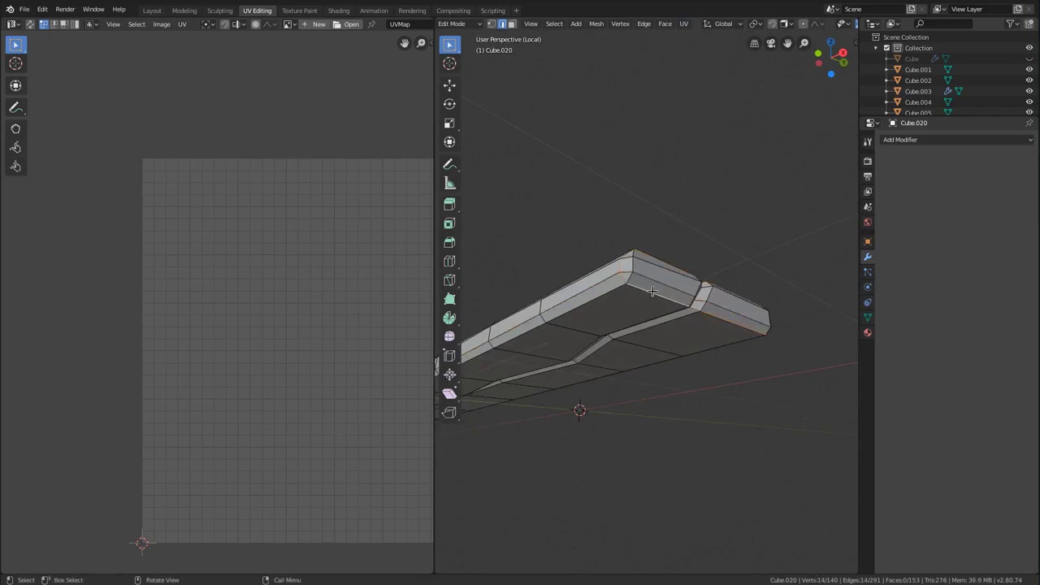
{"action": "middle_click_drag", "start_coordinate": [659, 287], "coordinate": [721, 313]}
{"action": "key", "text": "c"}
{"action": "right_click", "coordinate": [719, 314]}
{"action": "scroll", "coordinate": [622, 256], "scroll_direction": "down", "scroll_amount": 1}
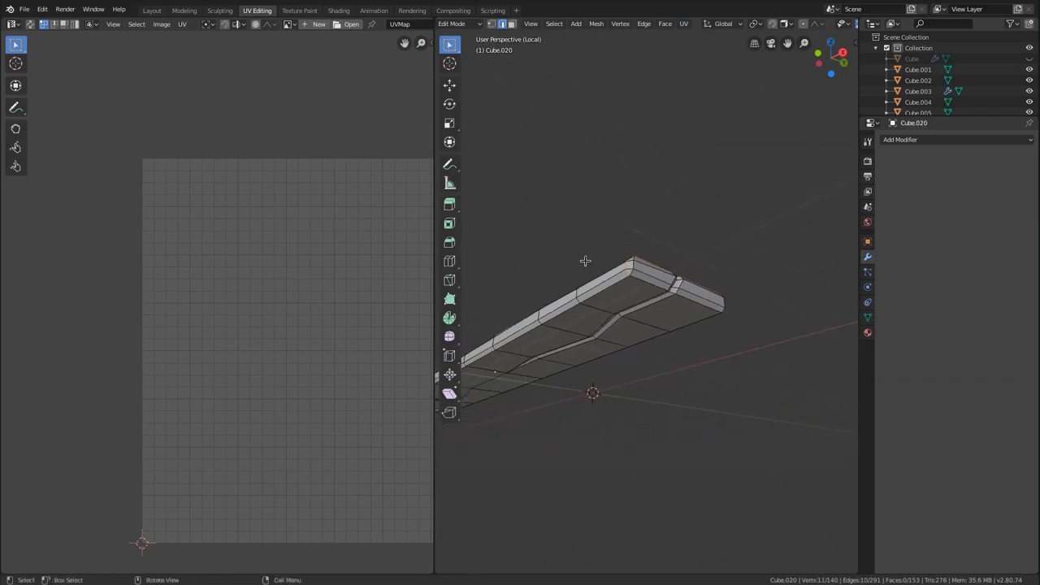
Add the bottom plank's far end loop to the selection and join both ends with an edge path along its length.
{"action": "mouse_move", "coordinate": [622, 256]}
{"action": "middle_mouse_down"}
{"action": "mouse_move", "coordinate": [759, 272]}
{"action": "mouse_move", "coordinate": [732, 239]}
{"action": "mouse_move", "coordinate": [542, 244]}
{"action": "middle_mouse_up"}
{"action": "left_click", "coordinate": [695, 217], "text": "alt"}
{"action": "key", "text": "c"}
{"action": "right_click", "coordinate": [541, 243]}
{"action": "middle_click_drag", "start_coordinate": [698, 197], "coordinate": [682, 248]}
{"action": "left_click", "coordinate": [513, 377], "text": "shift"}
{"action": "middle_click_drag", "start_coordinate": [561, 368], "coordinate": [757, 286]}
{"action": "middle_click_drag", "start_coordinate": [757, 286], "coordinate": [683, 318], "text": "shift"}
{"action": "left_click", "coordinate": [701, 294], "text": "ctrl"}
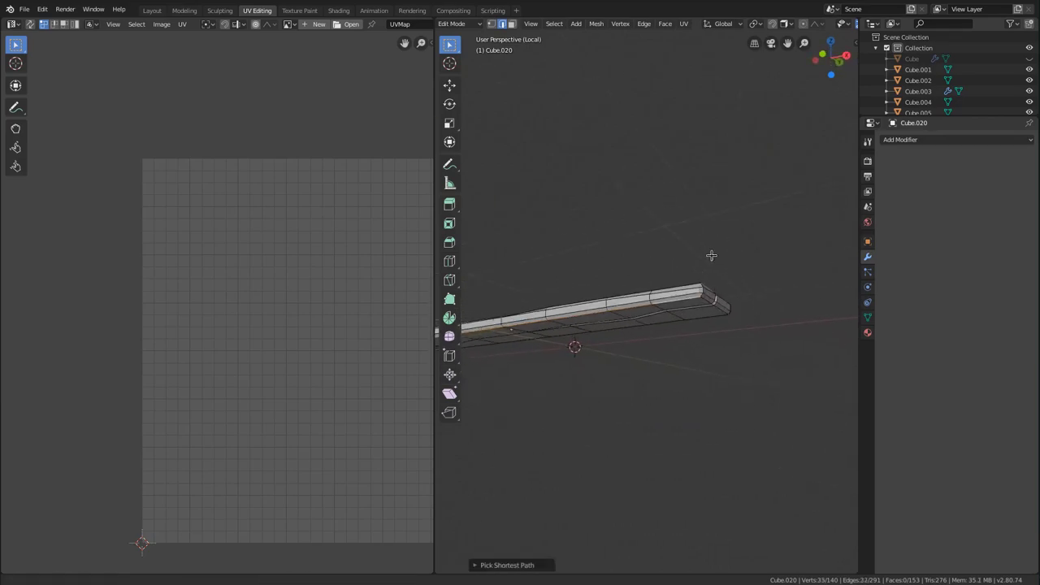
Mark the bottom plank's selected edges as seams and unwrap the entire plank.
{"action": "middle_click_drag", "start_coordinate": [685, 255], "coordinate": [755, 262]}
{"action": "key", "text": "ctrl+e"}
{"action": "left_click", "coordinate": [750, 263]}
{"action": "key", "text": "a"}
{"action": "key", "text": "u"}
{"action": "left_click", "coordinate": [748, 280]}
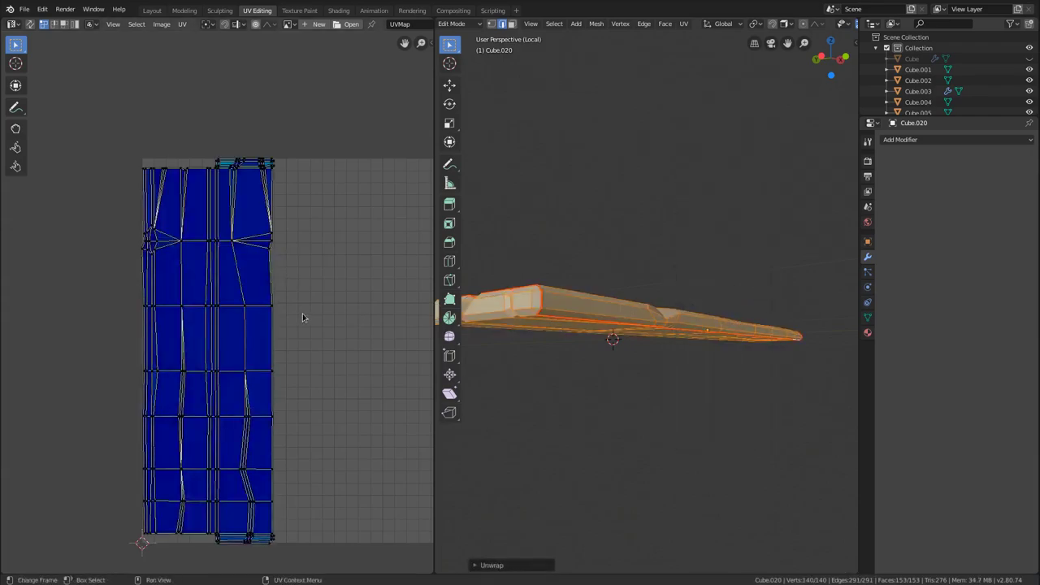
Leave the isolated view, move the bottom plank to the UV collection, and hide it.
{"action": "key", "text": "KP_Divide"}
{"action": "key", "text": "Tab"}
{"action": "key", "text": "m"}
{"action": "left_click", "coordinate": [641, 282]}
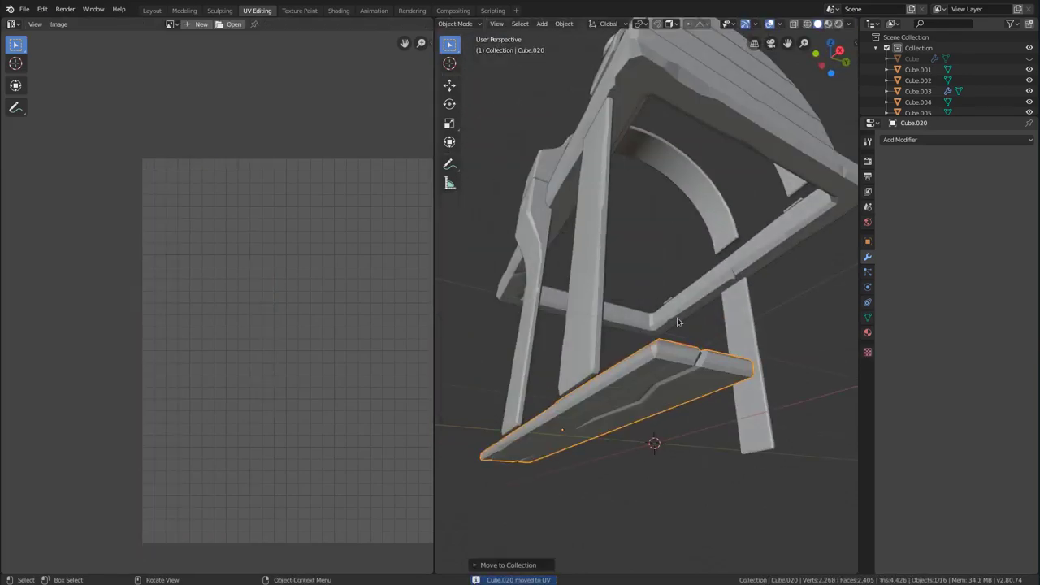
{"action": "key", "text": "h"}
{"action": "scroll", "coordinate": [724, 311], "scroll_direction": "down", "scroll_amount": 2}
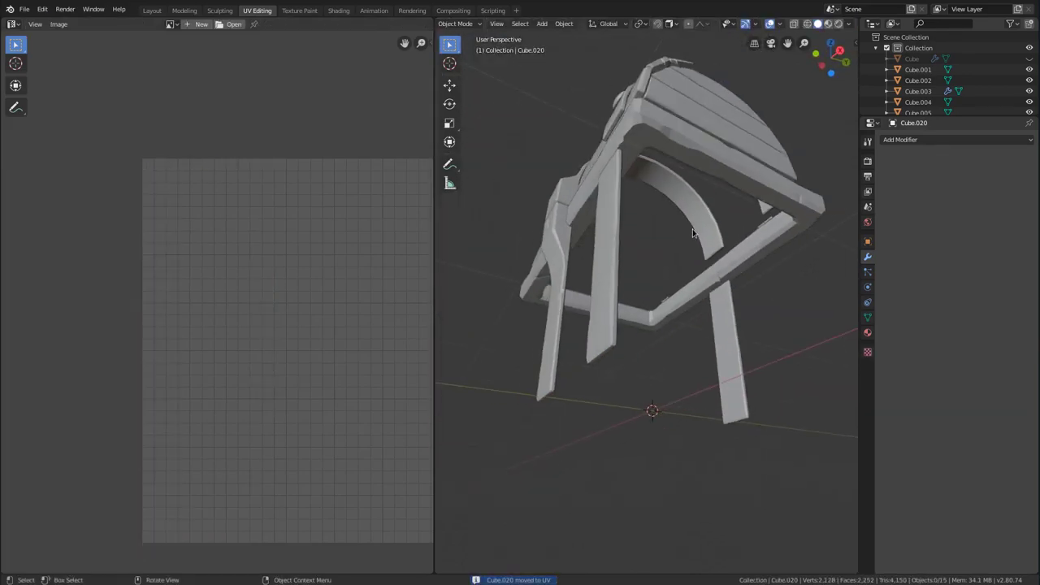
Isolate the lowest plank of the lid's end, seam it around its ends and along its length, and unwrap it.
{"action": "middle_click_drag", "start_coordinate": [689, 224], "coordinate": [695, 302]}
{"action": "scroll", "coordinate": [701, 288], "scroll_direction": "down", "scroll_amount": 5}
{"action": "left_click", "coordinate": [722, 244]}
{"action": "key", "text": "Tab"}
{"action": "key", "text": "KP_Divide"}
{"action": "left_click", "coordinate": [513, 319], "text": "alt"}
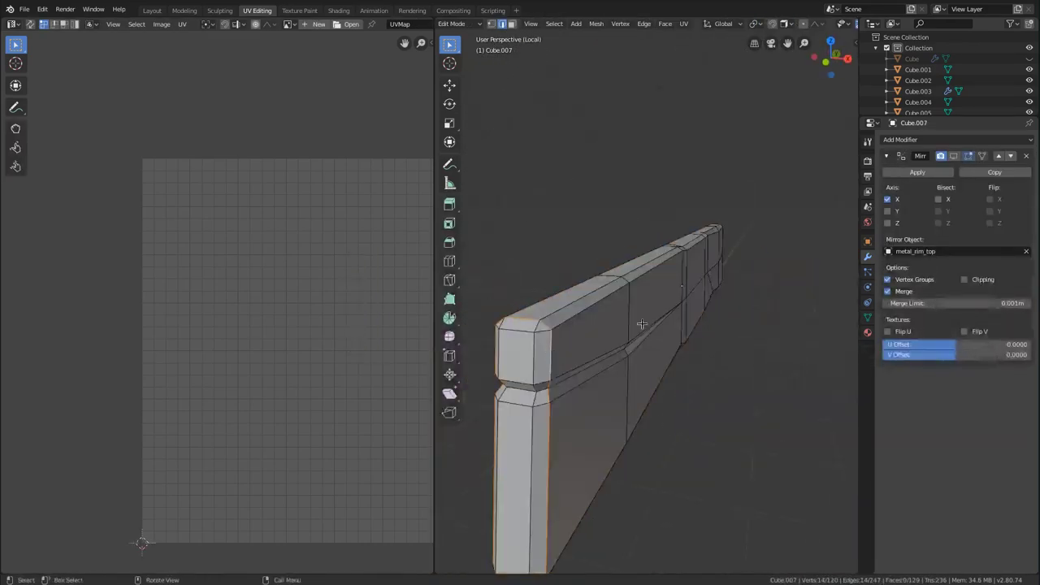
{"action": "middle_click_drag", "start_coordinate": [596, 344], "coordinate": [707, 252]}
{"action": "key", "text": "a"}
{"action": "key", "text": "u"}
{"action": "left_click", "coordinate": [707, 253]}
Leave the isolated view and move the lowest lid end plank to the UV collection.
{"action": "key", "text": "Tab"}
{"action": "key", "text": "KP_Divide"}
{"action": "key", "text": "m"}
{"action": "left_click", "coordinate": [708, 255]}
Isolate the middle plank of the lid's end, complete its seam path between both ends, and unwrap it.
{"action": "left_click", "coordinate": [700, 223]}
{"action": "key", "text": "Tab"}
{"action": "key", "text": "KP_Divide"}
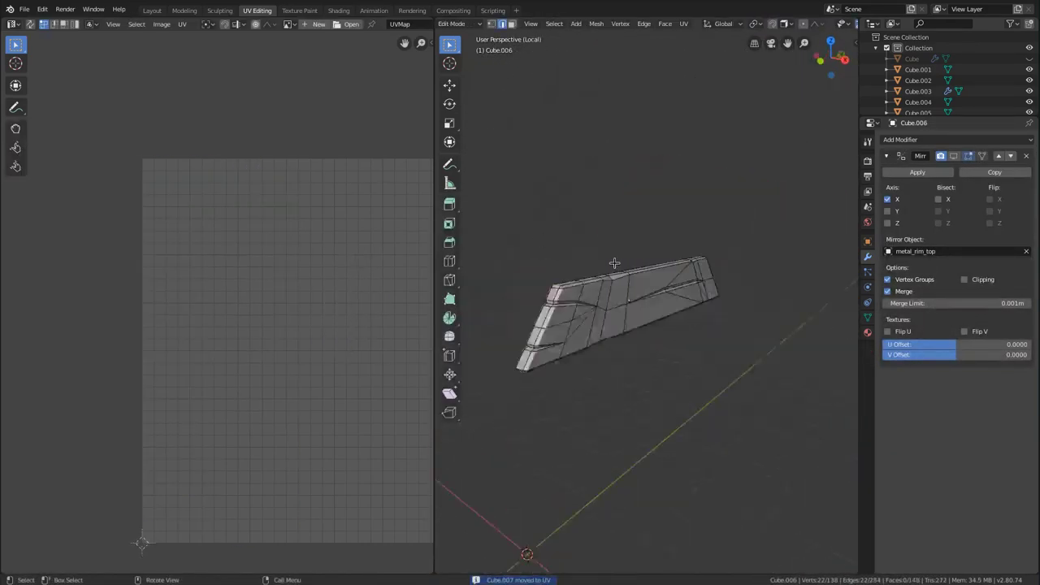
{"action": "middle_click_drag", "start_coordinate": [613, 288], "coordinate": [641, 339]}
{"action": "left_click", "coordinate": [600, 228], "text": "ctrl"}
{"action": "key", "text": "a"}
{"action": "key", "text": "u"}
{"action": "left_click", "coordinate": [628, 229]}
Leave the isolated view and move the middle lid end plank to the UV collection.
{"action": "key", "text": "Tab"}
{"action": "key", "text": "KP_Divide"}
{"action": "key", "text": "m"}
{"action": "left_click", "coordinate": [650, 223]}
Unwrap the remaining plank of the lid's end along its edge loop seams and move it to the UV collection.
{"action": "key", "text": "Tab"}
{"action": "key", "text": "KP_Divide"}
{"action": "left_click", "coordinate": [642, 262], "text": "alt"}
{"action": "key", "text": "a"}
{"action": "key", "text": "u"}
{"action": "left_click", "coordinate": [681, 257]}
{"action": "key", "text": "Tab"}
{"action": "key", "text": "KP_Divide"}
{"action": "key", "text": "m"}
{"action": "left_click", "coordinate": [675, 256]}
Isolate and unwrap a plank on the lid's curved front, and move it to the UV collection.
{"action": "left_click", "coordinate": [546, 323]}
{"action": "key", "text": "Tab"}
{"action": "key", "text": "KP_Divide"}
{"action": "key", "text": "a"}
{"action": "key", "text": "u"}
{"action": "left_click", "coordinate": [723, 297]}
{"action": "key", "text": "Tab"}
{"action": "key", "text": "KP_Divide"}
{"action": "key", "text": "m"}
{"action": "left_click", "coordinate": [731, 290]}
Isolate the next plank of the curved lid and mark its end loops and connecting edge as seams.
{"action": "left_click", "coordinate": [615, 188]}
{"action": "key", "text": "Tab"}
{"action": "key", "text": "KP_Divide"}
{"action": "middle_click_drag", "start_coordinate": [641, 185], "coordinate": [585, 301]}
{"action": "key", "text": "ctrl+e"}
{"action": "left_click", "coordinate": [639, 393]}
Unwrap the seamed curved lid plank and move it to the UV collection.
{"action": "key", "text": "a"}
{"action": "key", "text": "u"}
{"action": "key", "text": "Tab"}
{"action": "key", "text": "KP_Divide"}
{"action": "key", "text": "m"}
{"action": "left_click", "coordinate": [701, 334]}
Isolate the next chest part to inspect its mesh and UVs, and look over the remaining rim, straps and rivet.
{"action": "left_click", "coordinate": [705, 294]}
{"action": "key", "text": "Tab"}
{"action": "key", "text": "KP_Divide"}
{"action": "key", "text": "alt+a"}
{"action": "scroll", "coordinate": [691, 344], "scroll_direction": "up", "scroll_amount": 4}
{"action": "key", "text": "a"}
{"action": "key", "text": "Tab"}
{"action": "key", "text": "KP_Divide"}
{"action": "key", "text": "Delete"}
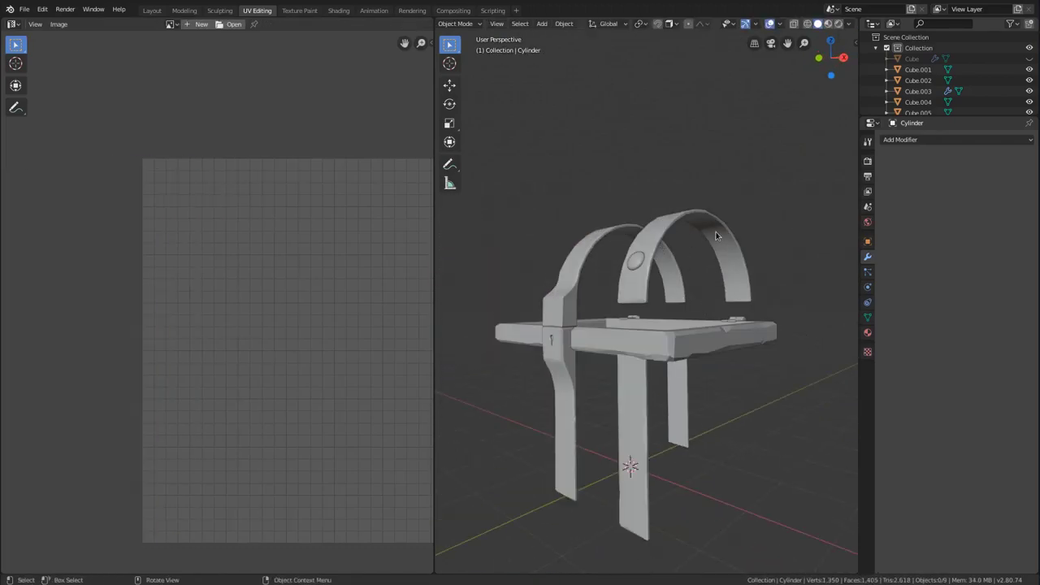
{"action": "middle_click_drag", "start_coordinate": [688, 300], "coordinate": [720, 280]}
{"action": "scroll", "coordinate": [720, 280], "scroll_direction": "up", "scroll_amount": 3}
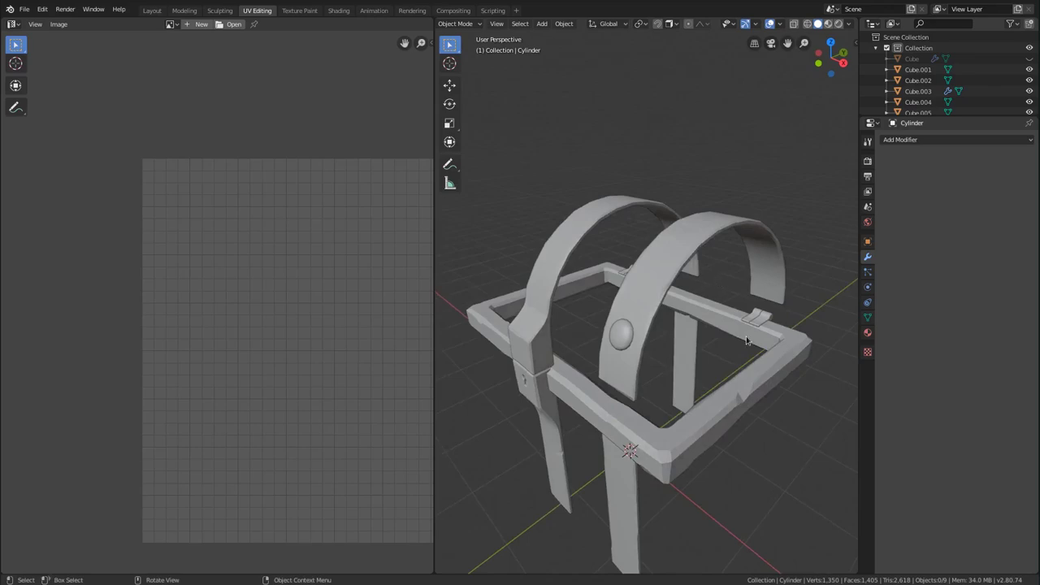
Open the curved lid strap behind the round rivet for mesh editing.
{"action": "middle_click_drag", "start_coordinate": [752, 304], "coordinate": [757, 210]}
{"action": "left_click", "coordinate": [721, 228]}
{"action": "scroll", "coordinate": [740, 196], "scroll_direction": "up", "scroll_amount": 4}
{"action": "key", "text": "Tab"}
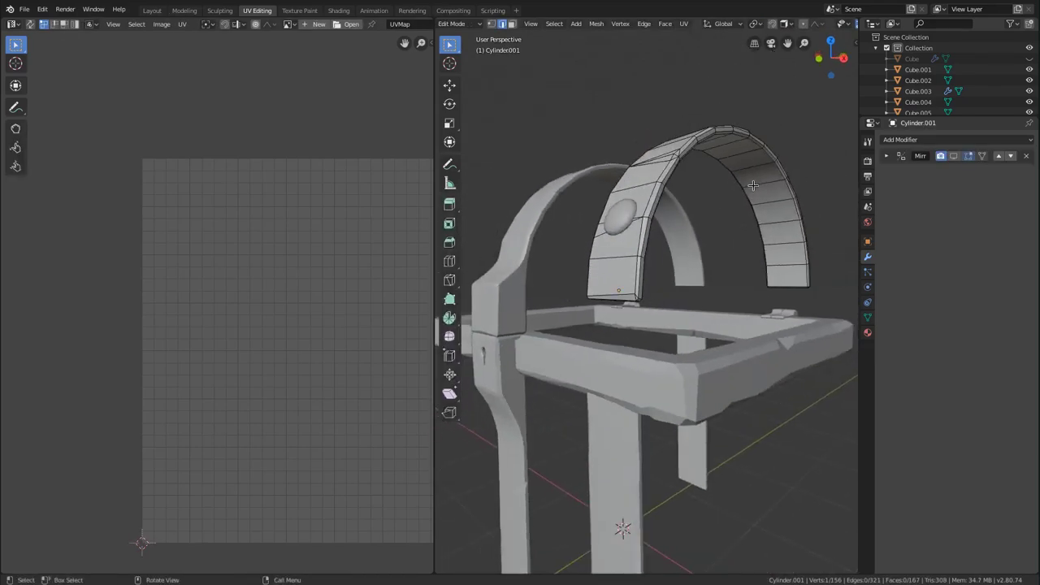
{"action": "middle_click_drag", "start_coordinate": [753, 185], "coordinate": [511, 282]}
{"action": "middle_click_drag", "start_coordinate": [672, 248], "coordinate": [706, 244]}
{"action": "scroll", "coordinate": [618, 264], "scroll_direction": "up", "scroll_amount": 2}
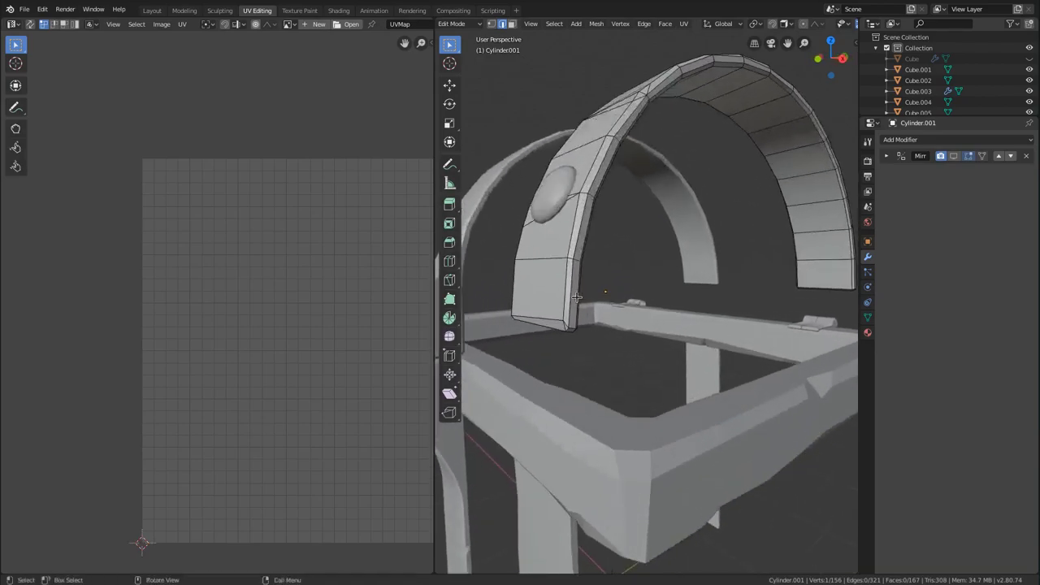
{"action": "middle_click_drag", "start_coordinate": [572, 297], "coordinate": [565, 264]}
Mark the edge loops at both ends of the curved strap and the edge path joining them as seams.
{"action": "left_click", "coordinate": [561, 213], "text": "alt"}
{"action": "middle_click_drag", "start_coordinate": [561, 213], "coordinate": [703, 309]}
{"action": "scroll", "coordinate": [625, 285], "scroll_direction": "up", "scroll_amount": 2}
{"action": "left_click", "coordinate": [616, 283], "text": "alt+shift"}
{"action": "left_click", "coordinate": [688, 270], "text": "shift"}
{"action": "middle_click_drag", "start_coordinate": [585, 195], "coordinate": [646, 339]}
{"action": "left_click", "coordinate": [647, 328], "text": "ctrl"}
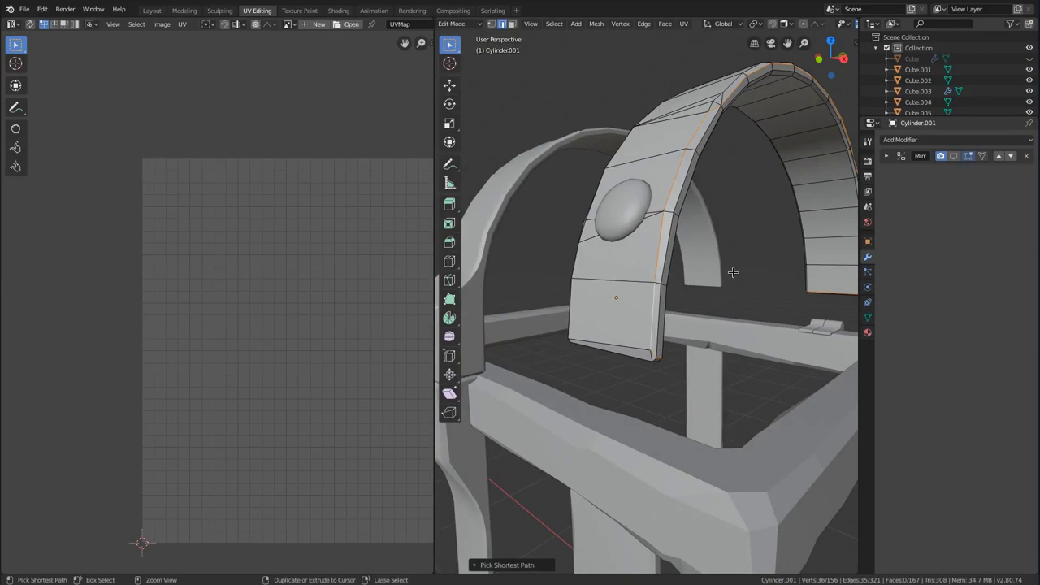
{"action": "key", "text": "ctrl+e"}
{"action": "left_click", "coordinate": [719, 276]}
Unwrap the entire mesh of the seamed curved strap.
{"action": "key", "text": "a"}
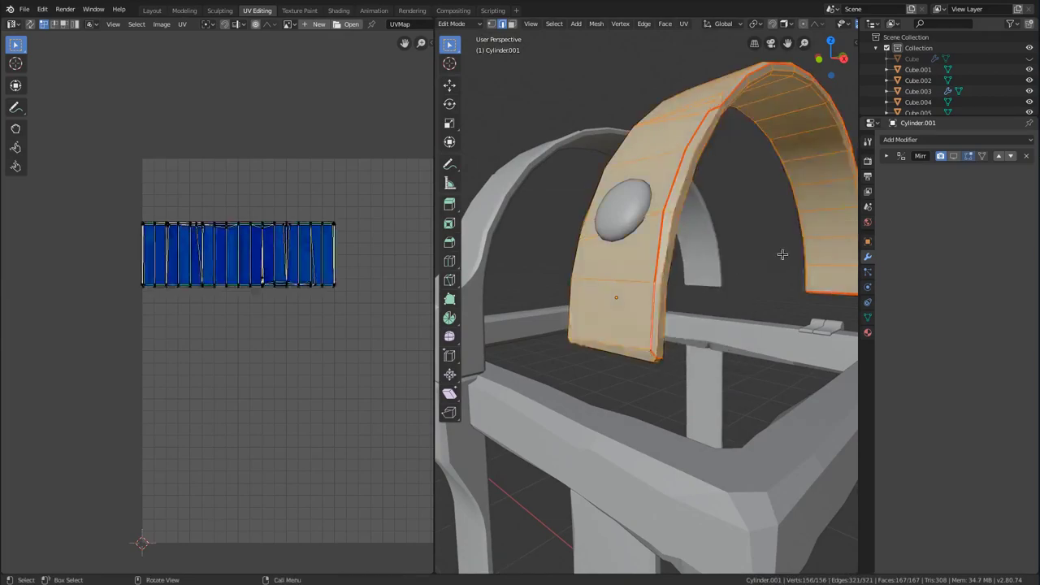
{"action": "key", "text": "u"}
{"action": "left_click", "coordinate": [781, 255]}
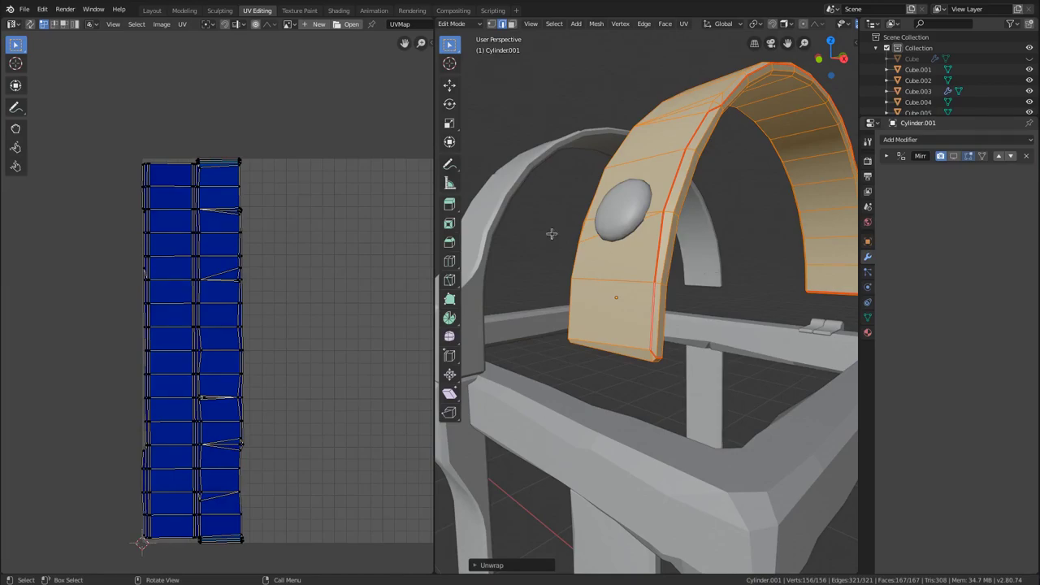
{"action": "scroll", "coordinate": [764, 213], "scroll_direction": "down", "scroll_amount": 2}
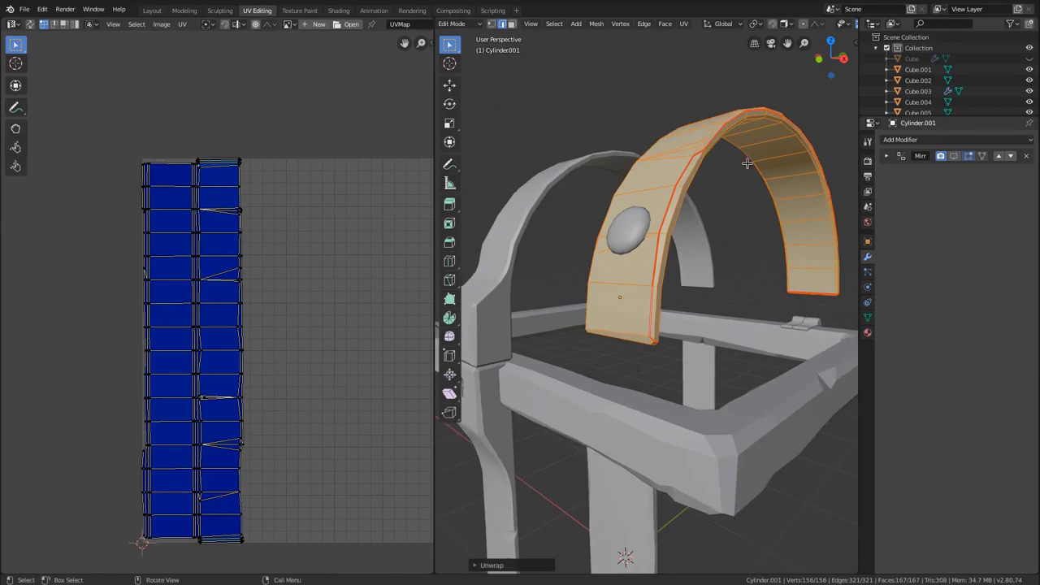
Try splitting the curved strap with an extra seam across its width and unwrap the whole mesh again.
{"action": "middle_click_drag", "start_coordinate": [744, 153], "coordinate": [701, 228]}
{"action": "left_click", "coordinate": [674, 251], "text": "alt"}
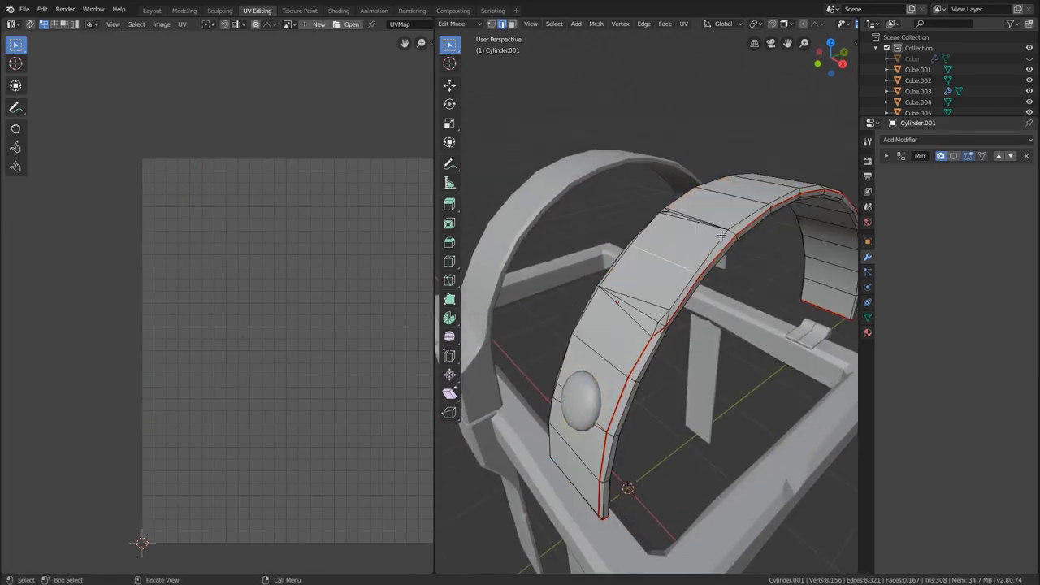
{"action": "key", "text": "ctrl+e"}
{"action": "left_click", "coordinate": [712, 237]}
{"action": "key", "text": "a"}
{"action": "key", "text": "u"}
{"action": "left_click", "coordinate": [691, 217]}
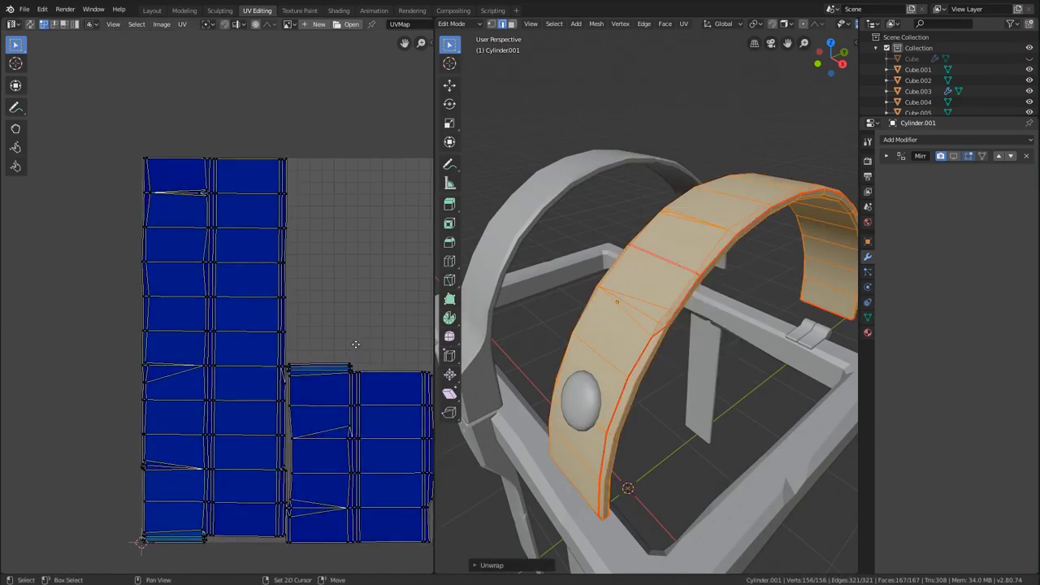
Move the shorter UV island of the split strap away from the longer one.
{"action": "middle_click_drag", "start_coordinate": [348, 342], "coordinate": [242, 307]}
{"action": "key", "text": "l"}
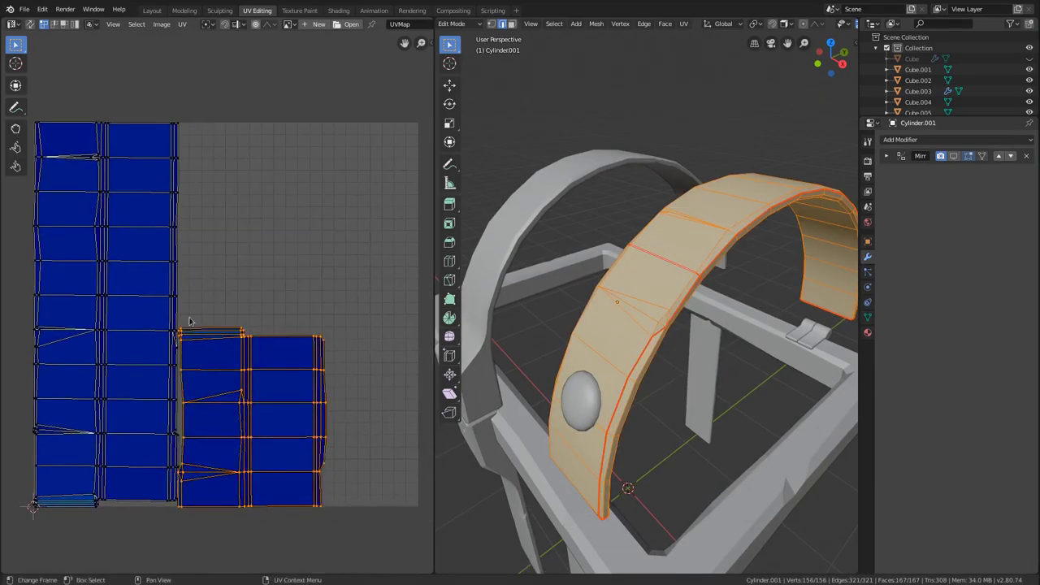
{"action": "key", "text": "g"}
{"action": "left_click", "coordinate": [256, 298]}
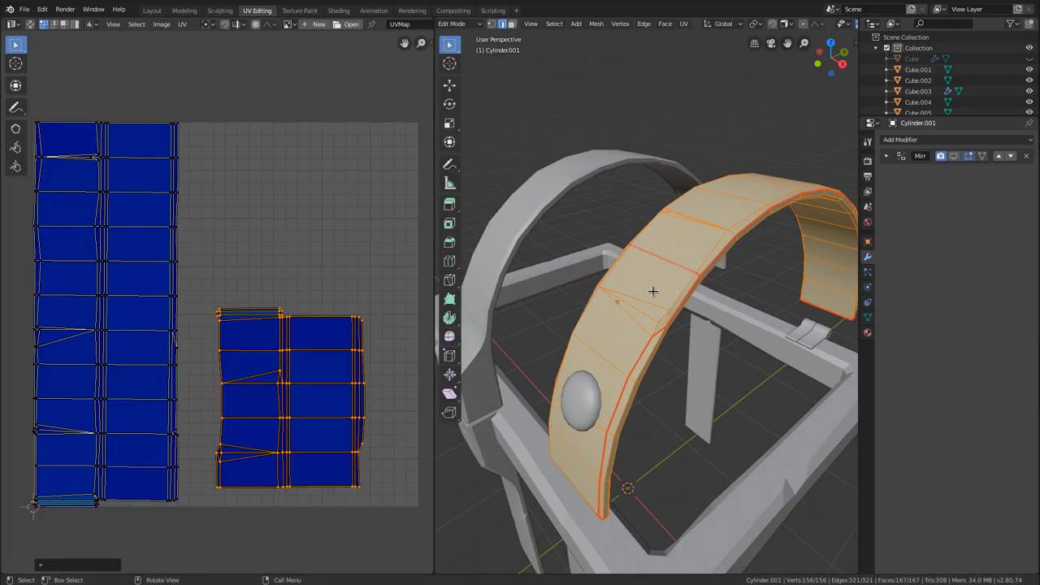
Undo the island move, the repeated unwrap and the seam across the strap.
{"action": "key", "text": "ctrl+z"}
{"action": "key", "text": "ctrl+z"}
{"action": "key", "text": "ctrl+z"}
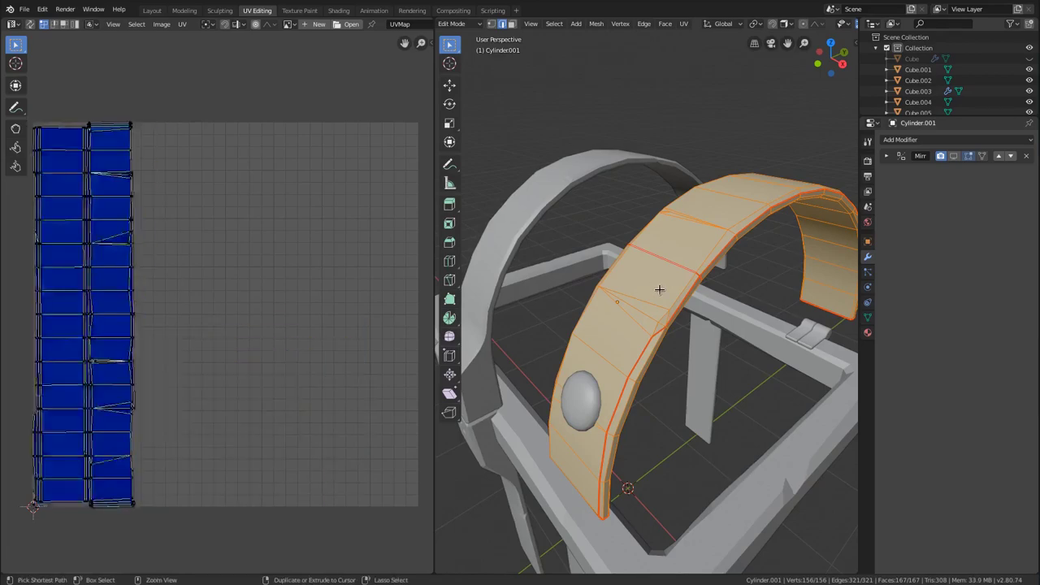
{"action": "left_click", "coordinate": [659, 289], "text": "alt"}
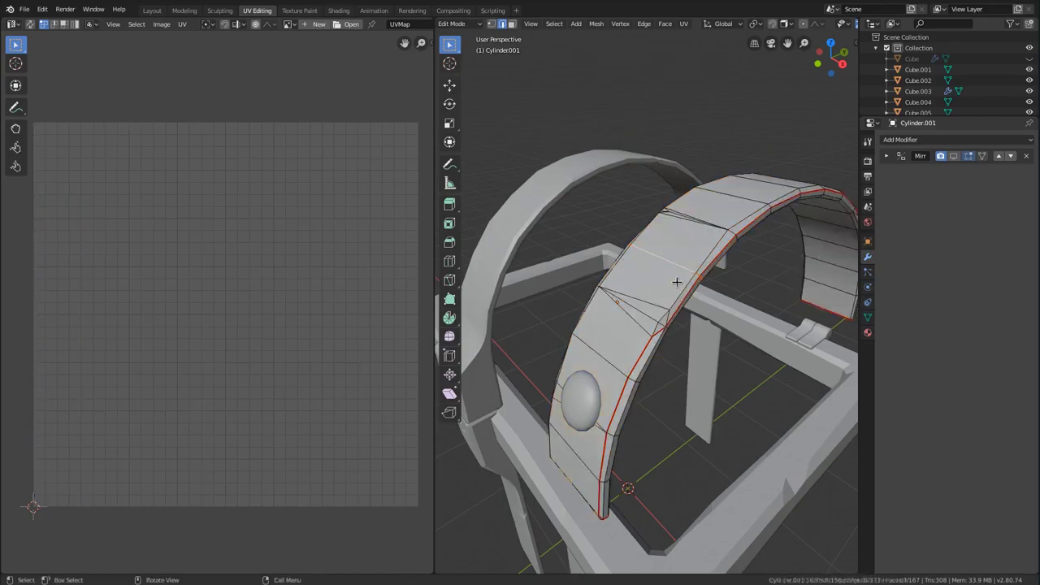
{"action": "key", "text": "ctrl+l"}
Return the curved strap to Object Mode, move it to the UV collection and hide it.
{"action": "middle_click_drag", "start_coordinate": [678, 283], "coordinate": [723, 233]}
{"action": "key", "text": "Tab"}
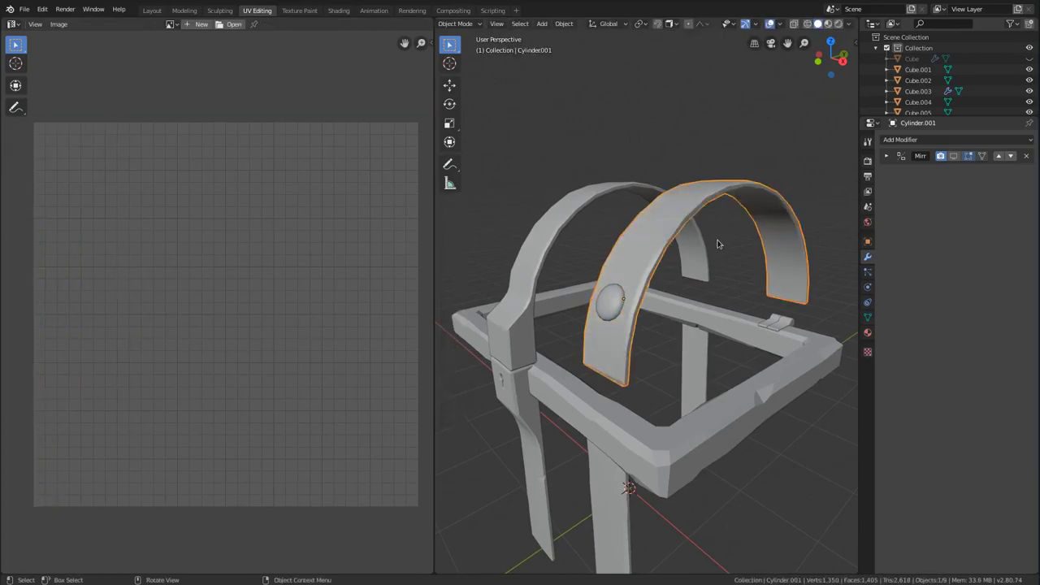
{"action": "key", "text": "m"}
{"action": "left_click", "coordinate": [709, 239]}
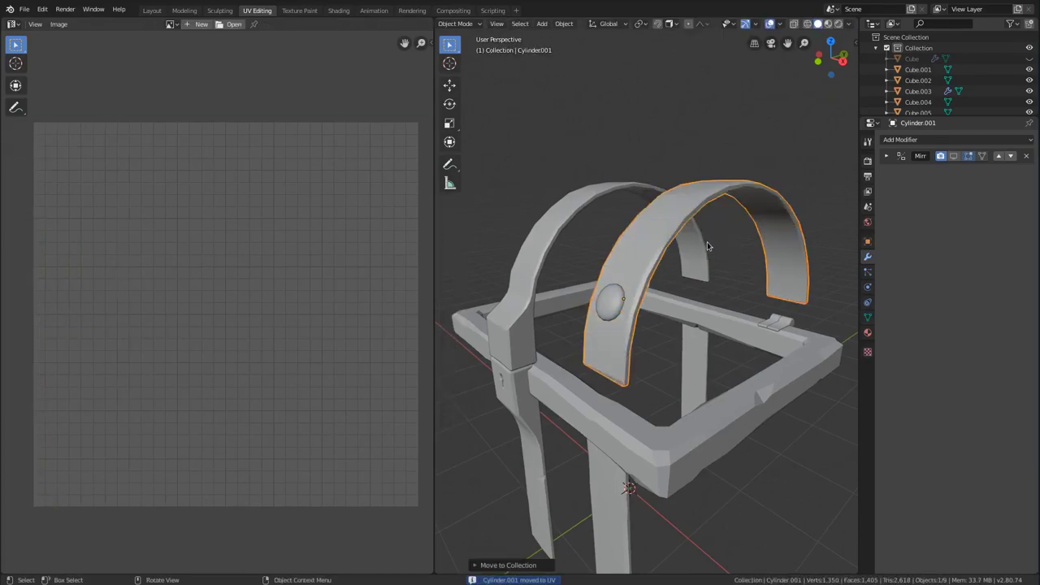
{"action": "key", "text": "h"}
Open the lid strap with the blocky front end for mesh editing and isolate it in local view.
{"action": "middle_click_drag", "start_coordinate": [602, 245], "coordinate": [637, 243]}
{"action": "left_click", "coordinate": [611, 200]}
{"action": "scroll", "coordinate": [586, 204], "scroll_direction": "up", "scroll_amount": 2}
{"action": "key", "text": "Tab"}
{"action": "middle_click_drag", "start_coordinate": [537, 209], "coordinate": [594, 217]}
{"action": "middle_click_drag", "start_coordinate": [630, 248], "coordinate": [611, 183]}
{"action": "middle_click_drag", "start_coordinate": [569, 260], "coordinate": [643, 257]}
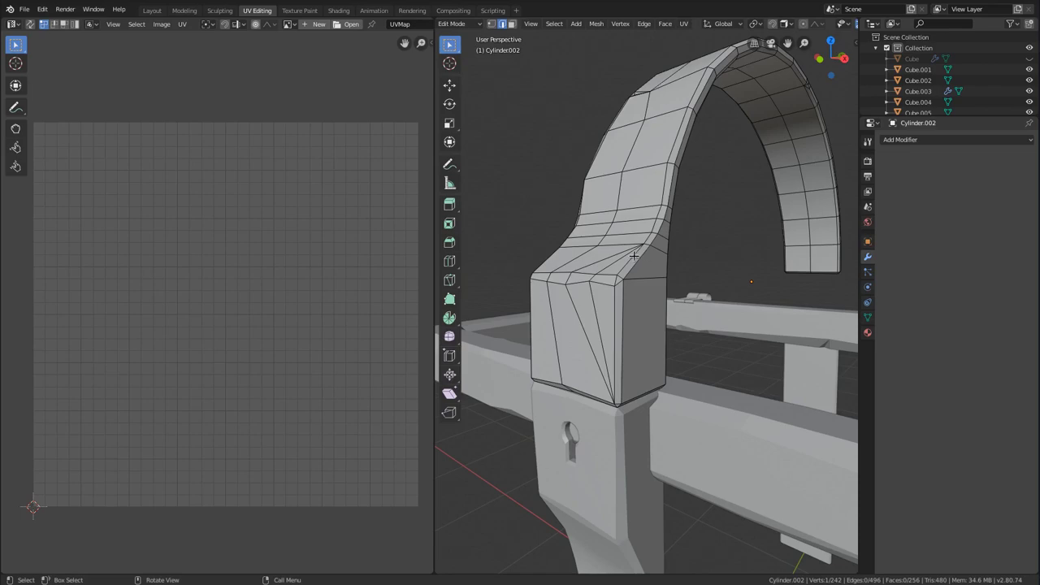
{"action": "scroll", "coordinate": [644, 187], "scroll_direction": "up", "scroll_amount": 1}
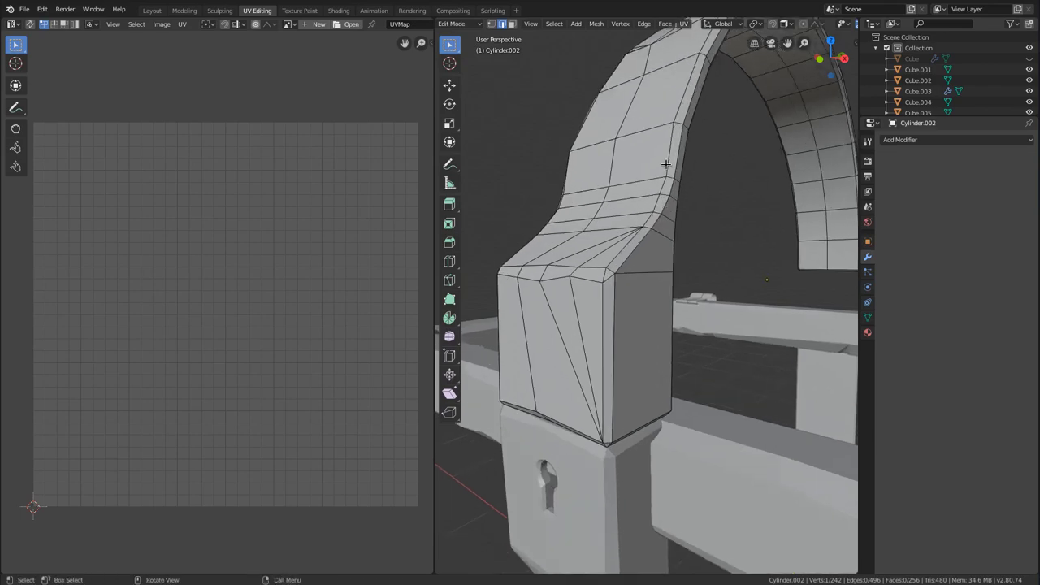
{"action": "key", "text": "KP_Divide"}
Select the bottom edges of the strap's blocky end and an edge path running up its side.
{"action": "middle_click_drag", "start_coordinate": [642, 150], "coordinate": [574, 267]}
{"action": "left_click", "coordinate": [558, 375], "text": "alt"}
{"action": "mouse_move", "coordinate": [568, 330]}
{"action": "middle_mouse_down"}
{"action": "mouse_move", "coordinate": [598, 313]}
{"action": "mouse_move", "coordinate": [588, 327]}
{"action": "middle_mouse_up"}
{"action": "left_click", "coordinate": [597, 285], "text": "shift"}
{"action": "middle_click_drag", "start_coordinate": [625, 241], "coordinate": [604, 221]}
{"action": "left_click", "coordinate": [658, 264], "text": "ctrl"}
{"action": "scroll", "coordinate": [585, 244], "scroll_direction": "up", "scroll_amount": 1}
{"action": "middle_click_drag", "start_coordinate": [488, 365], "coordinate": [553, 302], "text": "shift"}
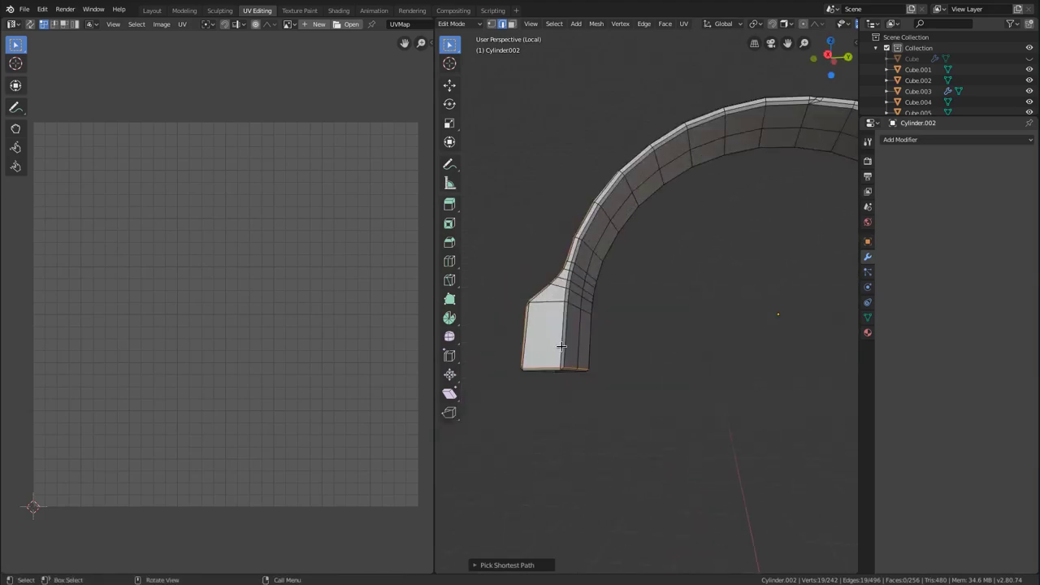
{"action": "left_click", "coordinate": [594, 263]}
{"action": "left_click", "coordinate": [759, 152], "text": "ctrl"}
{"action": "key", "text": "ctrl+z"}
{"action": "key", "text": "ctrl+z"}
Extend the edge selection over the arch to the strap's far end and add an edge loop there.
{"action": "middle_click_drag", "start_coordinate": [703, 160], "coordinate": [607, 312]}
{"action": "middle_click_drag", "start_coordinate": [729, 201], "coordinate": [612, 192]}
{"action": "middle_click_drag", "start_coordinate": [772, 375], "coordinate": [724, 298], "text": "shift"}
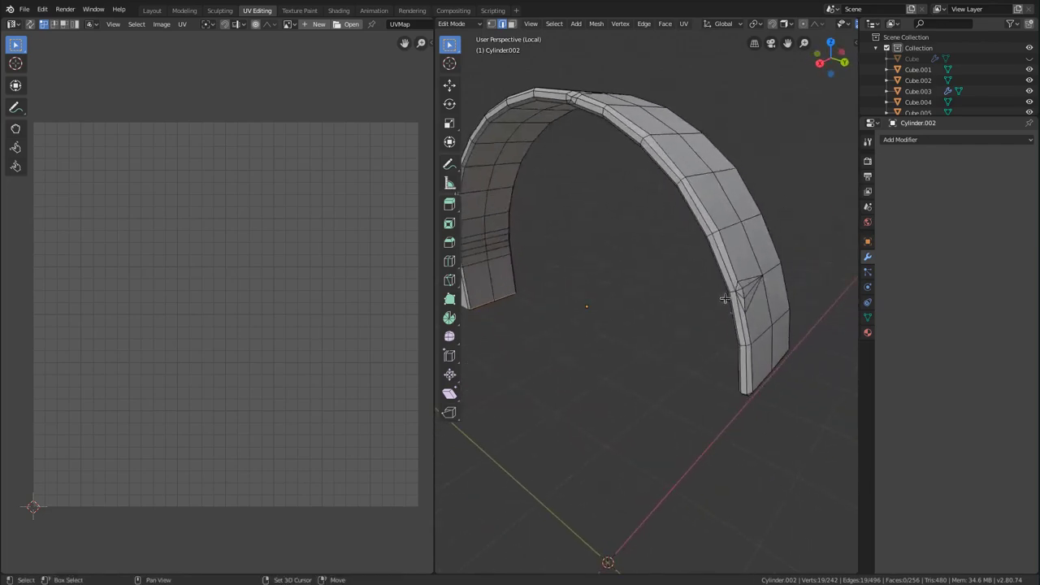
{"action": "left_click", "coordinate": [753, 347], "text": "ctrl"}
{"action": "middle_click_drag", "start_coordinate": [754, 347], "coordinate": [730, 283]}
{"action": "scroll", "coordinate": [731, 283], "scroll_direction": "up", "scroll_amount": 1}
{"action": "left_click", "coordinate": [727, 218], "text": "alt+shift"}
{"action": "middle_click_drag", "start_coordinate": [734, 219], "coordinate": [721, 239], "text": "shift"}
{"action": "scroll", "coordinate": [722, 238], "scroll_direction": "up", "scroll_amount": 2}
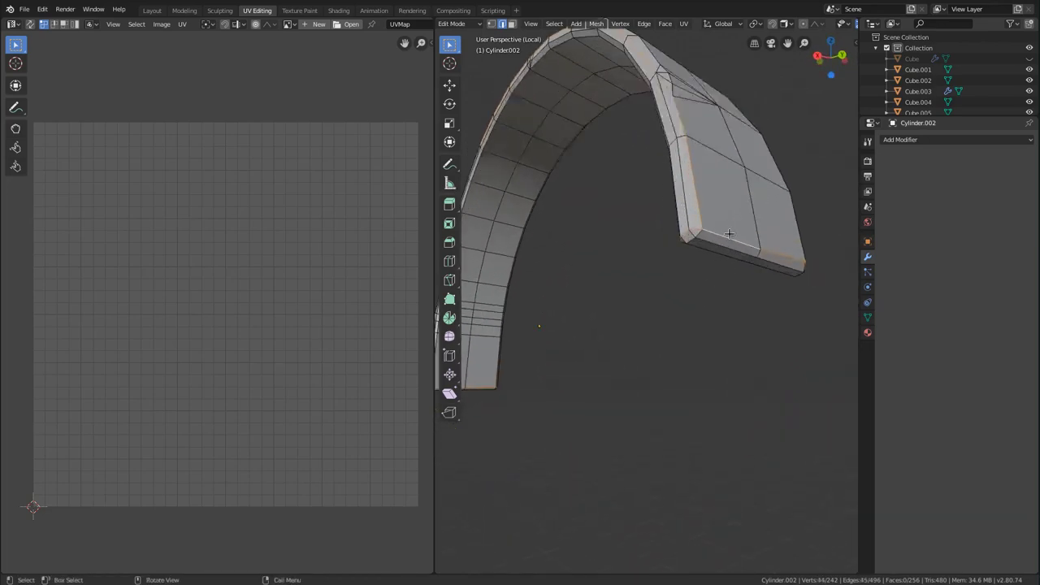
Correct the edge selection at the strap's ends and mark the selected edges as seams.
{"action": "left_click", "coordinate": [731, 232], "text": "shift"}
{"action": "left_click", "coordinate": [769, 246], "text": "shift"}
{"action": "scroll", "coordinate": [769, 246], "scroll_direction": "down", "scroll_amount": 2}
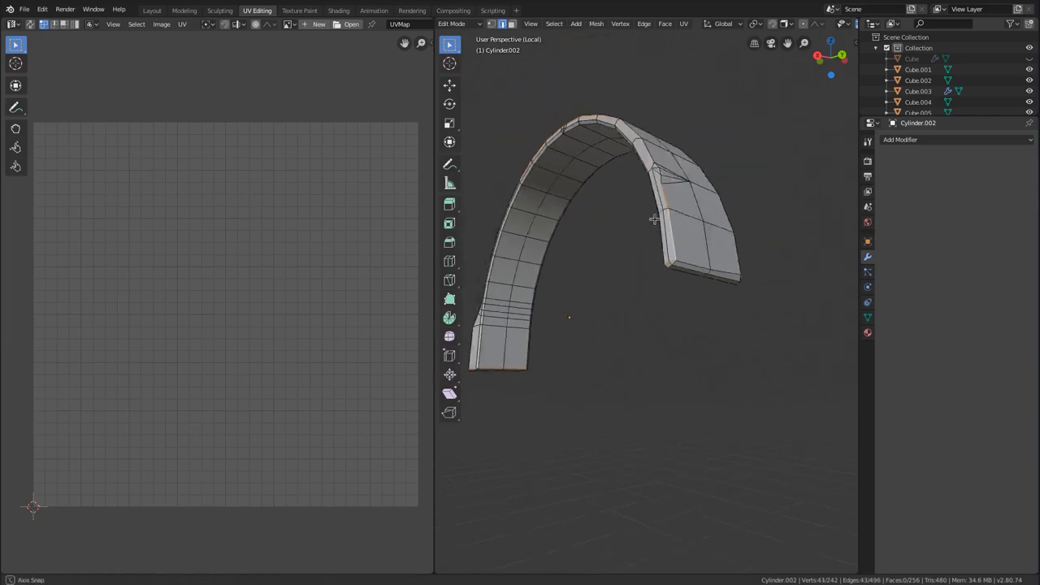
{"action": "middle_click_drag", "start_coordinate": [769, 248], "coordinate": [643, 237]}
{"action": "scroll", "coordinate": [674, 268], "scroll_direction": "up", "scroll_amount": 3}
{"action": "left_click", "coordinate": [693, 282], "text": "shift"}
{"action": "left_click", "coordinate": [645, 291], "text": "shift"}
{"action": "scroll", "coordinate": [725, 243], "scroll_direction": "down", "scroll_amount": 3}
{"action": "middle_click_drag", "start_coordinate": [728, 241], "coordinate": [674, 256], "text": "ctrl"}
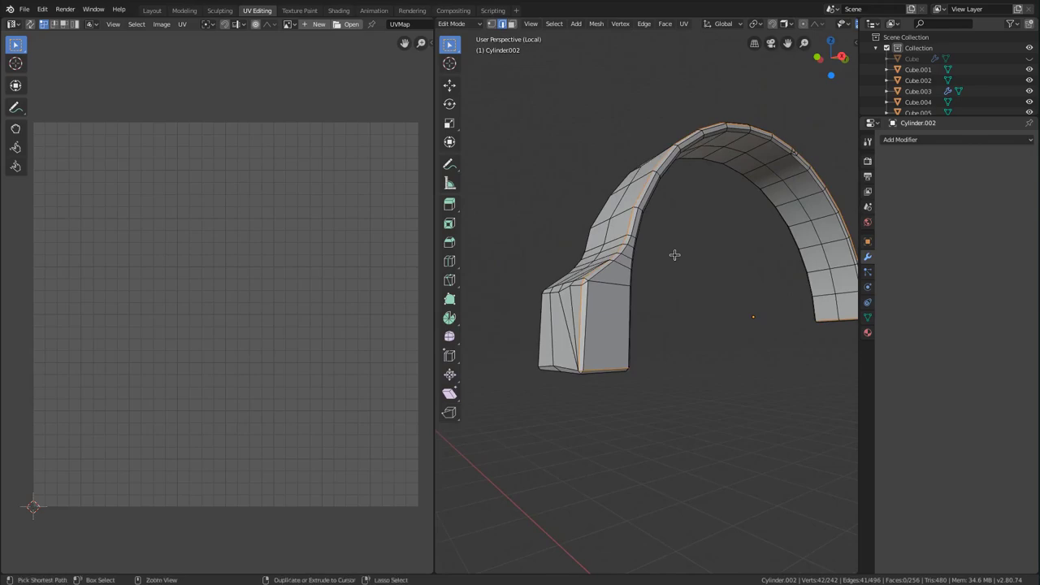
{"action": "key", "text": "ctrl+e"}
{"action": "left_click", "coordinate": [677, 256]}
Unwrap the whole strap with the Angle Based method.
{"action": "key", "text": "a"}
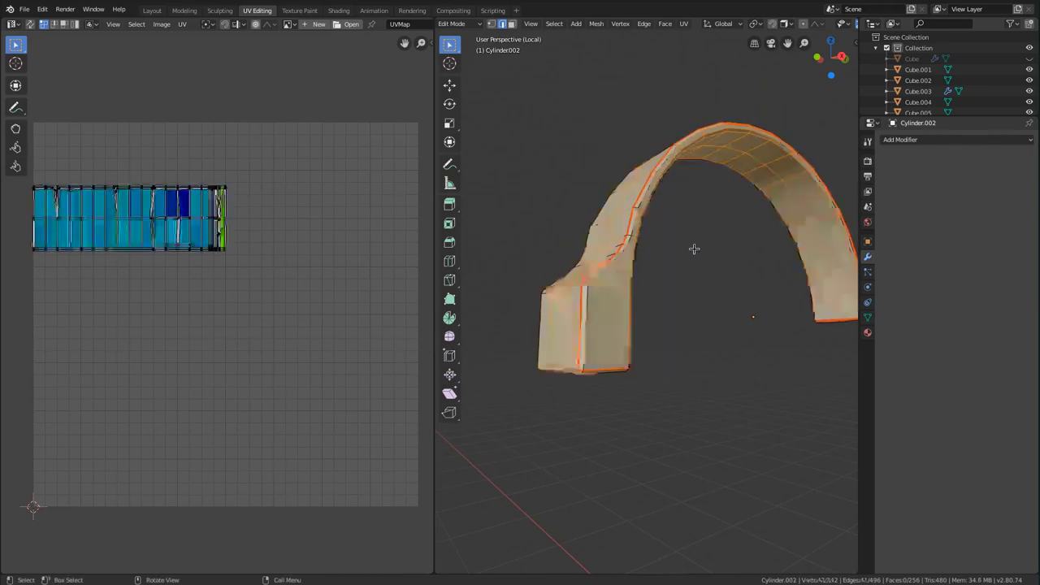
{"action": "key", "text": "u"}
{"action": "left_click", "coordinate": [694, 249]}
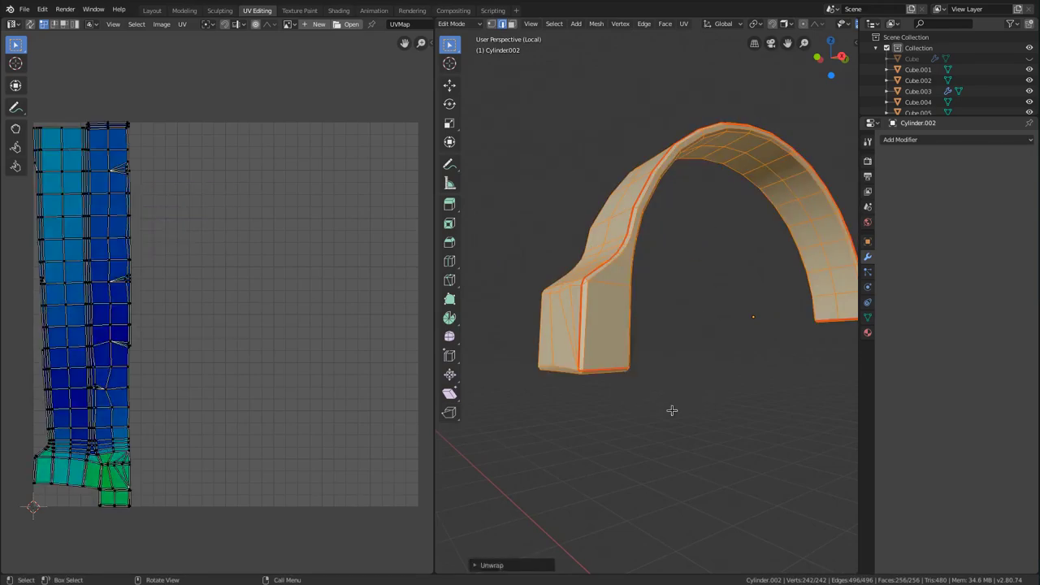
{"action": "left_click", "coordinate": [489, 565]}
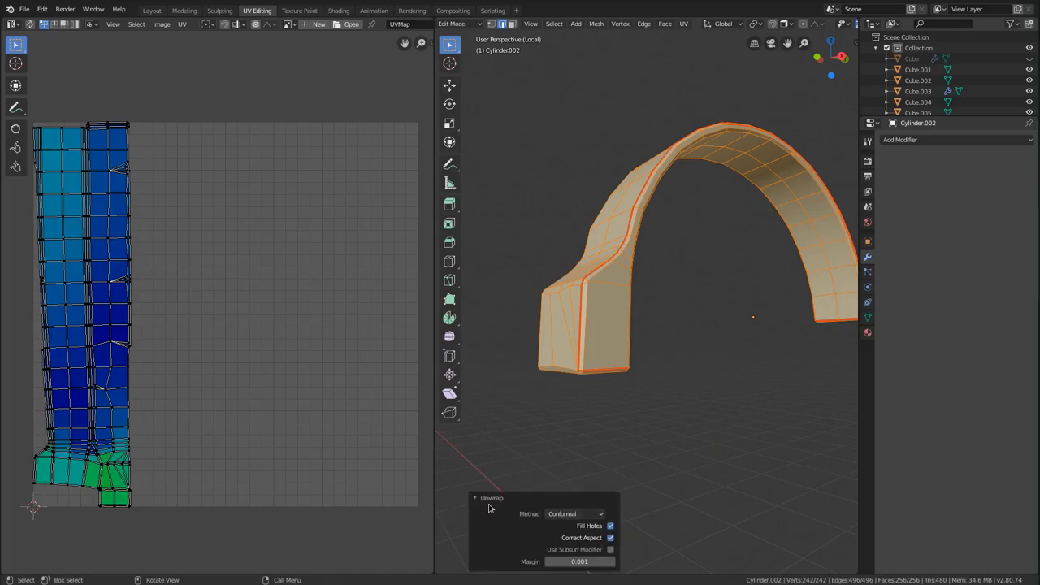
{"action": "scroll", "coordinate": [252, 371], "scroll_direction": "up", "scroll_amount": 3}
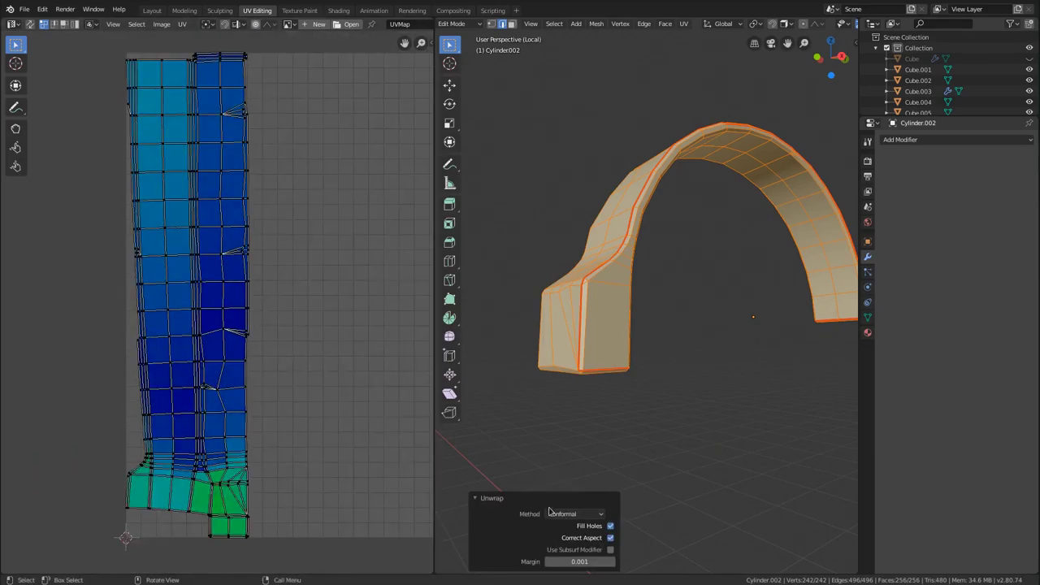
{"action": "left_click", "coordinate": [561, 515]}
{"action": "left_click", "coordinate": [562, 526]}
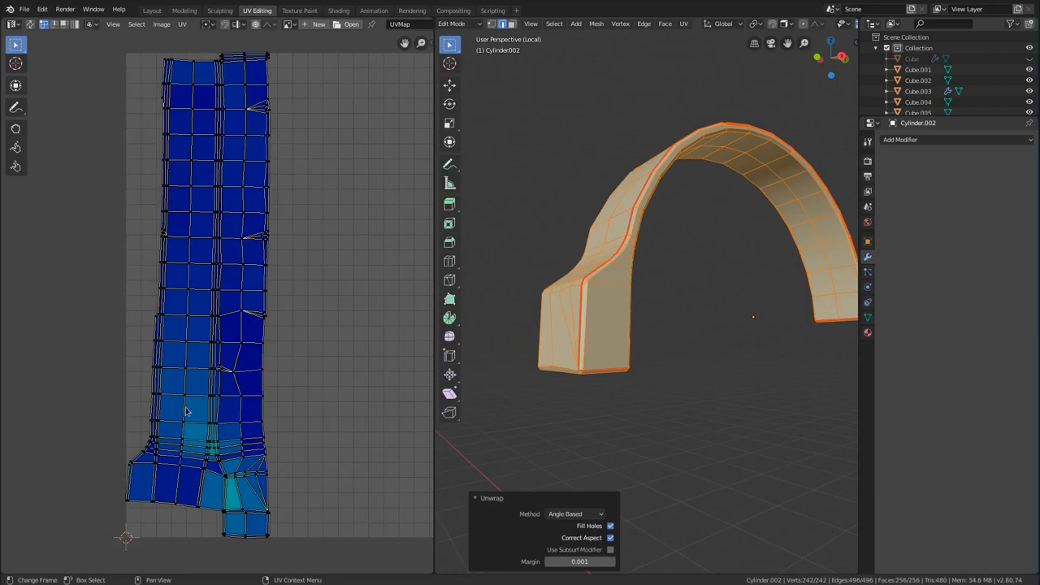
Check the strap's UV stretching, leave local view, move the strap to the UV collection and hide it.
{"action": "scroll", "coordinate": [318, 446], "scroll_direction": "up", "scroll_amount": 4}
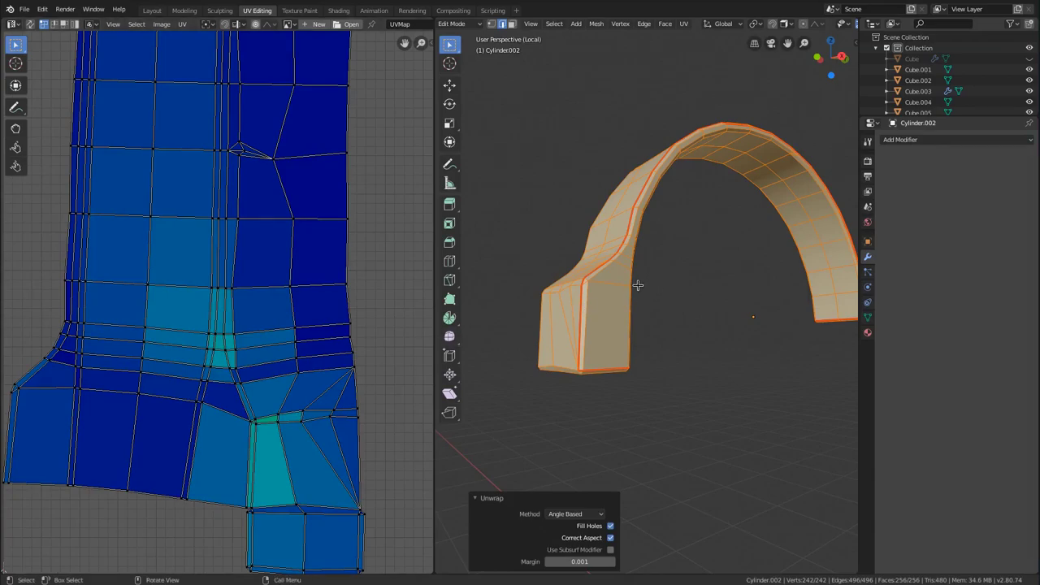
{"action": "middle_click_drag", "start_coordinate": [638, 285], "coordinate": [675, 261]}
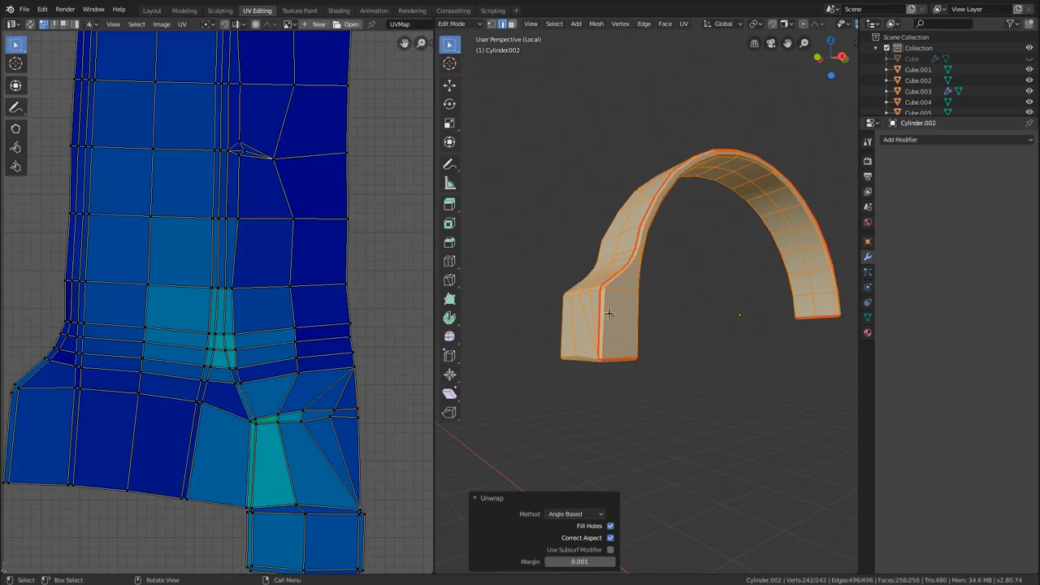
{"action": "scroll", "coordinate": [260, 382], "scroll_direction": "down", "scroll_amount": 1}
{"action": "middle_click_drag", "start_coordinate": [249, 312], "coordinate": [253, 297], "text": "ctrl"}
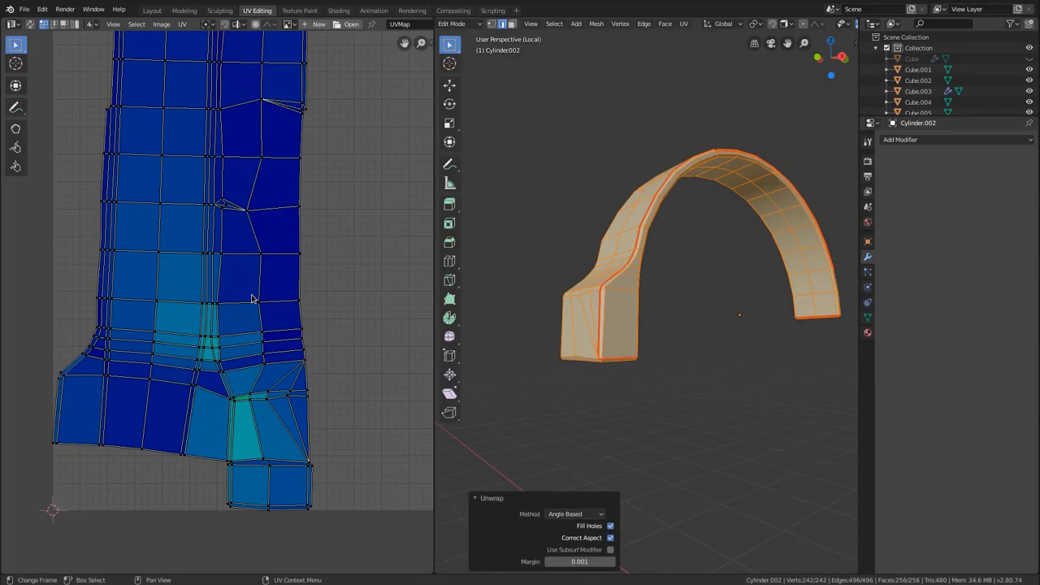
{"action": "scroll", "coordinate": [252, 299], "scroll_direction": "down", "scroll_amount": 4}
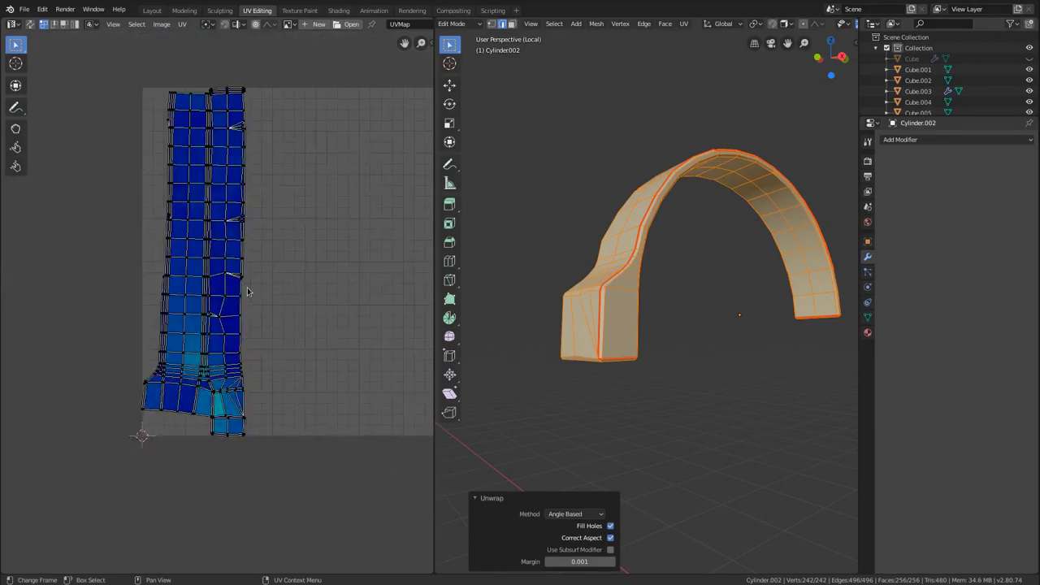
{"action": "middle_click_drag", "start_coordinate": [736, 345], "coordinate": [707, 296]}
{"action": "key", "text": "Tab"}
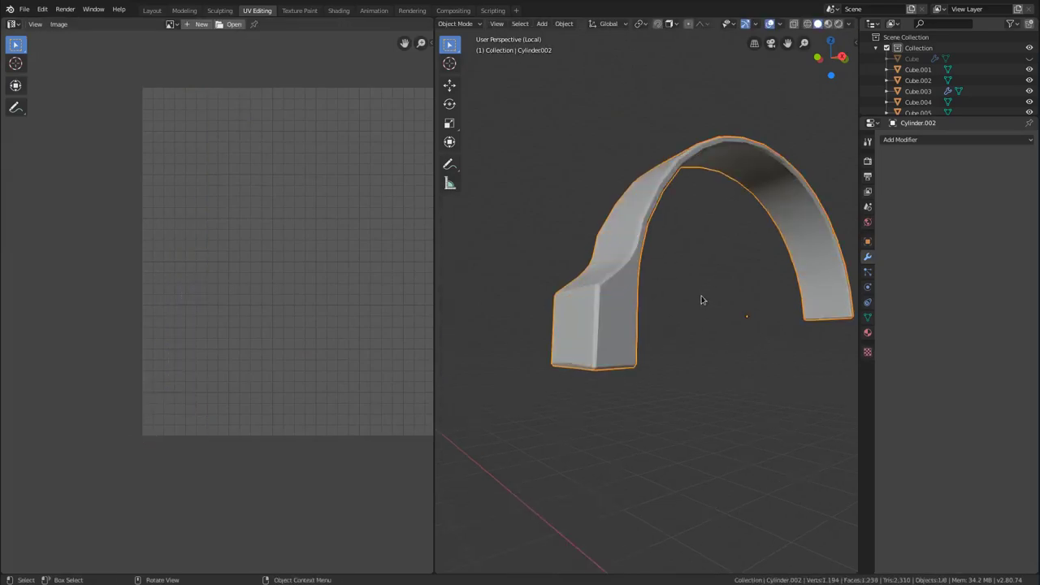
{"action": "key", "text": "KP_Divide"}
{"action": "scroll", "coordinate": [675, 244], "scroll_direction": "down", "scroll_amount": 2}
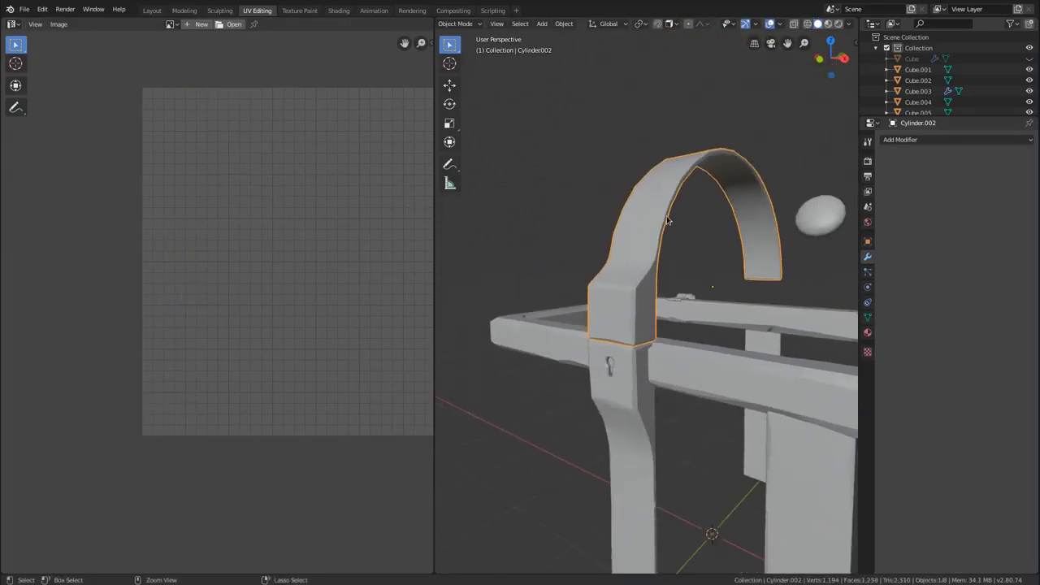
{"action": "key", "text": "m"}
{"action": "left_click", "coordinate": [660, 221]}
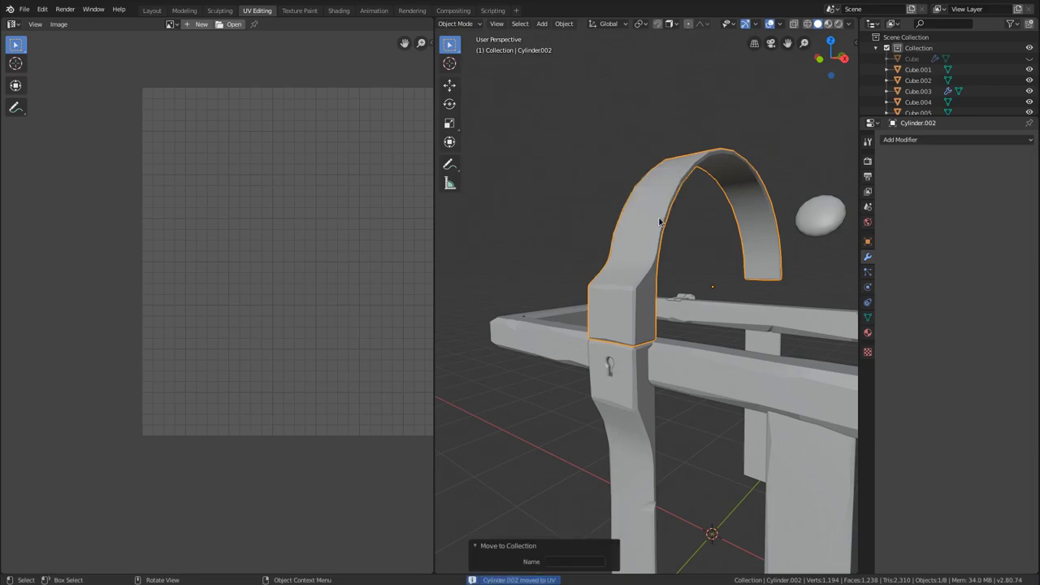
{"action": "key", "text": "h"}
Open the front lock strap with the keyhole for mesh editing and select the starting edge loops near its upper end.
{"action": "left_click", "coordinate": [649, 420]}
{"action": "middle_click_drag", "start_coordinate": [655, 414], "coordinate": [655, 299]}
{"action": "key", "text": "Tab"}
{"action": "middle_click_drag", "start_coordinate": [641, 223], "coordinate": [615, 281]}
{"action": "left_click", "coordinate": [617, 239], "text": "alt"}
{"action": "middle_click_drag", "start_coordinate": [626, 216], "coordinate": [626, 200], "text": "ctrl"}
{"action": "middle_click_drag", "start_coordinate": [626, 203], "coordinate": [629, 245]}
{"action": "left_click", "coordinate": [665, 309], "text": "alt"}
Extend the edge selection down the lock strap's long side edge with a shortest-path pick.
{"action": "middle_click_drag", "start_coordinate": [664, 309], "coordinate": [607, 261]}
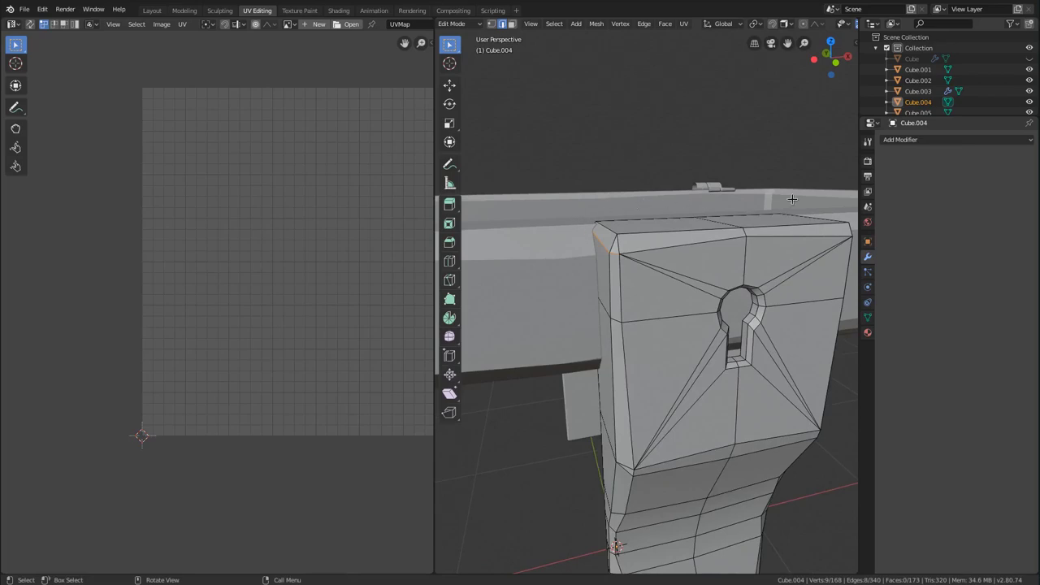
{"action": "middle_click_drag", "start_coordinate": [689, 262], "coordinate": [675, 249]}
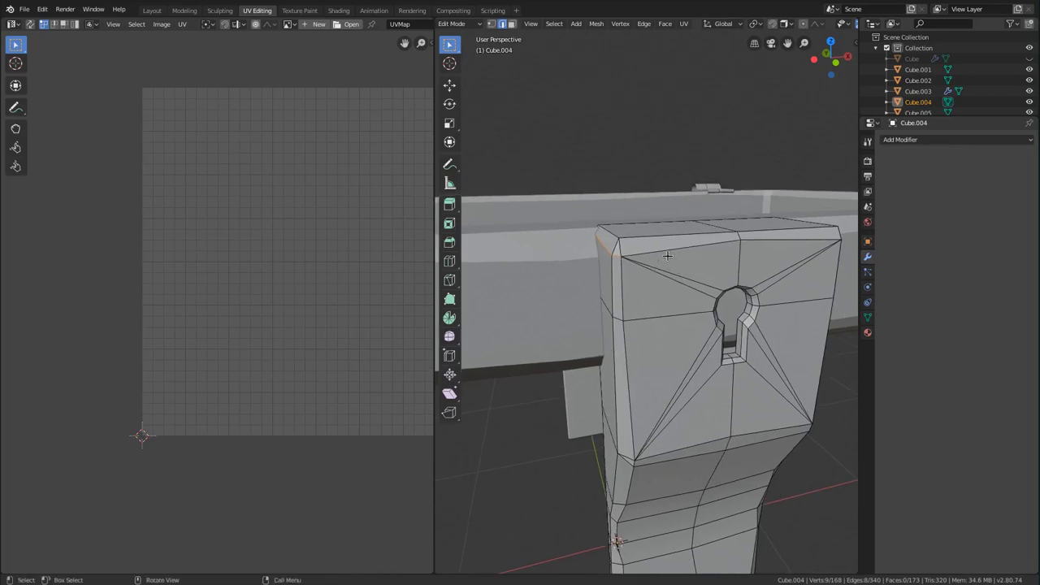
{"action": "middle_click_drag", "start_coordinate": [764, 344], "coordinate": [668, 313]}
{"action": "left_click", "coordinate": [674, 315], "text": "shift"}
{"action": "left_click", "coordinate": [648, 404], "text": "ctrl"}
{"action": "middle_click_drag", "start_coordinate": [660, 357], "coordinate": [627, 378]}
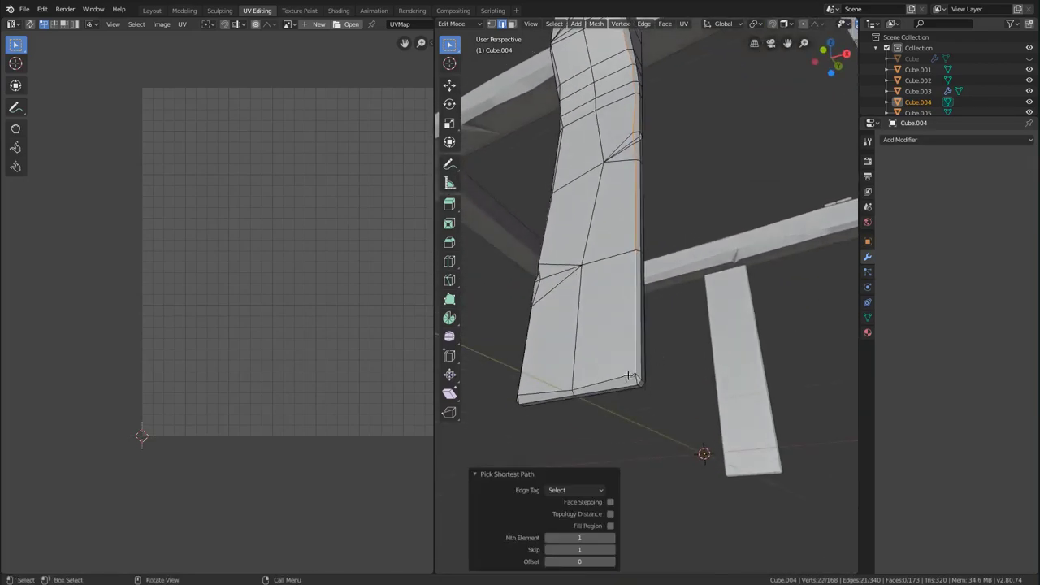
Add the remaining edges at the lock strap's lower end to the selection and mark the selected edges as seams.
{"action": "left_click", "coordinate": [613, 376], "text": "alt+shift"}
{"action": "left_click", "coordinate": [600, 386], "text": "shift"}
{"action": "left_click", "coordinate": [553, 392], "text": "shift"}
{"action": "key", "text": "ctrl+e"}
{"action": "left_click", "coordinate": [680, 350]}
Select the whole lock strap mesh and unwrap it with the Angle Based method.
{"action": "key", "text": "a"}
{"action": "key", "text": "u"}
{"action": "left_click", "coordinate": [679, 347]}
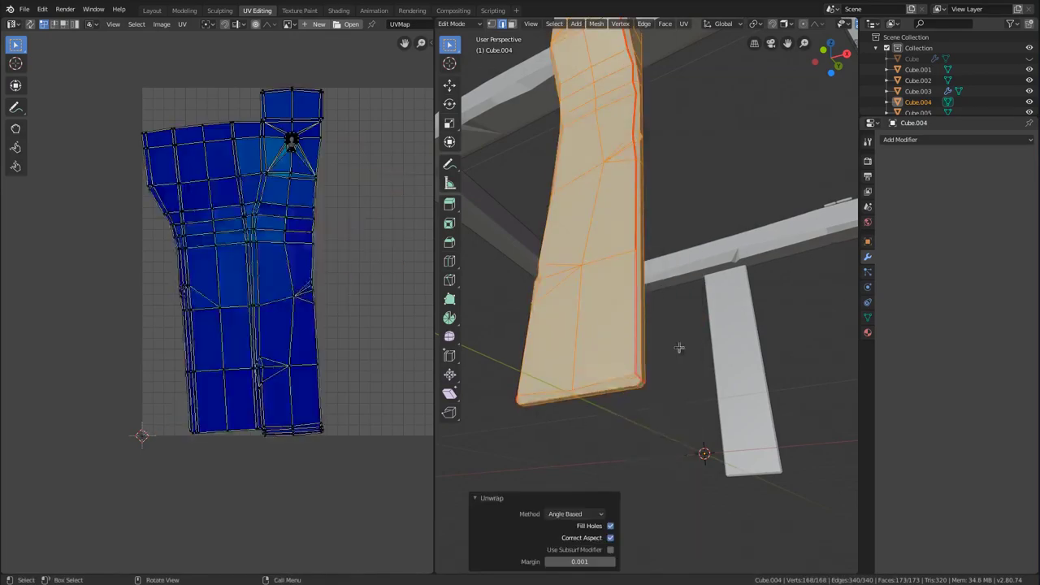
Examine the UV stretching around the keyhole and compare it with the keyhole's inner faces on the model.
{"action": "scroll", "coordinate": [290, 144], "scroll_direction": "up", "scroll_amount": 8}
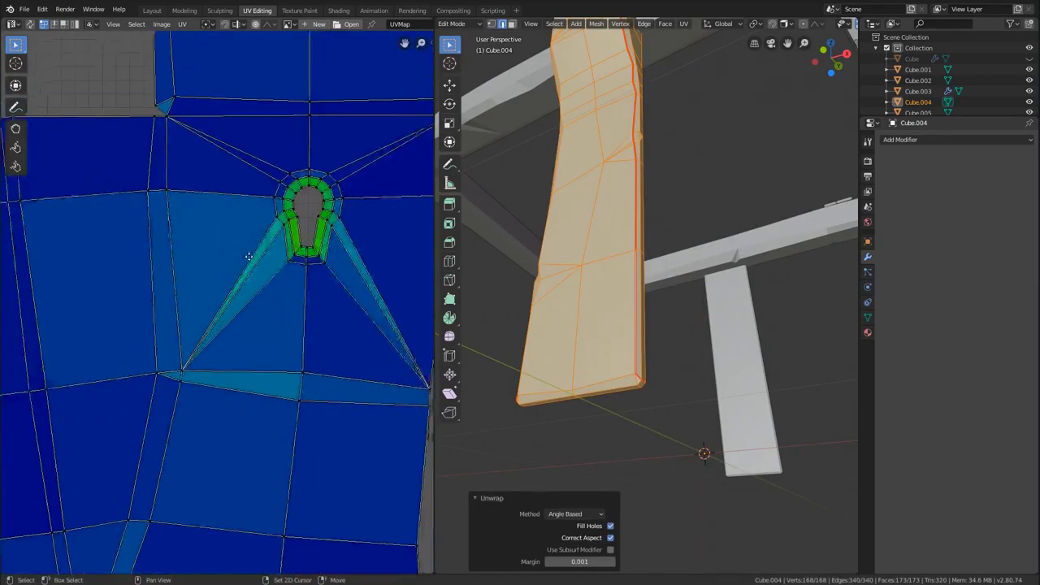
{"action": "middle_click_drag", "start_coordinate": [249, 256], "coordinate": [228, 294]}
{"action": "middle_click_drag", "start_coordinate": [555, 96], "coordinate": [546, 312], "text": "shift"}
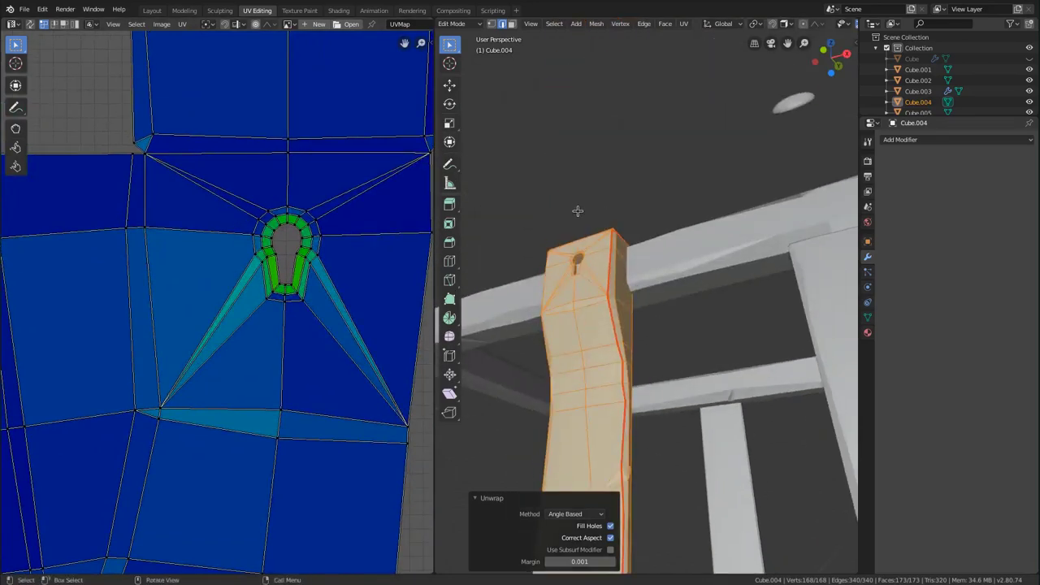
{"action": "scroll", "coordinate": [536, 225], "scroll_direction": "up", "scroll_amount": 3}
{"action": "middle_click_drag", "start_coordinate": [533, 228], "coordinate": [604, 209]}
{"action": "scroll", "coordinate": [652, 249], "scroll_direction": "up", "scroll_amount": 4}
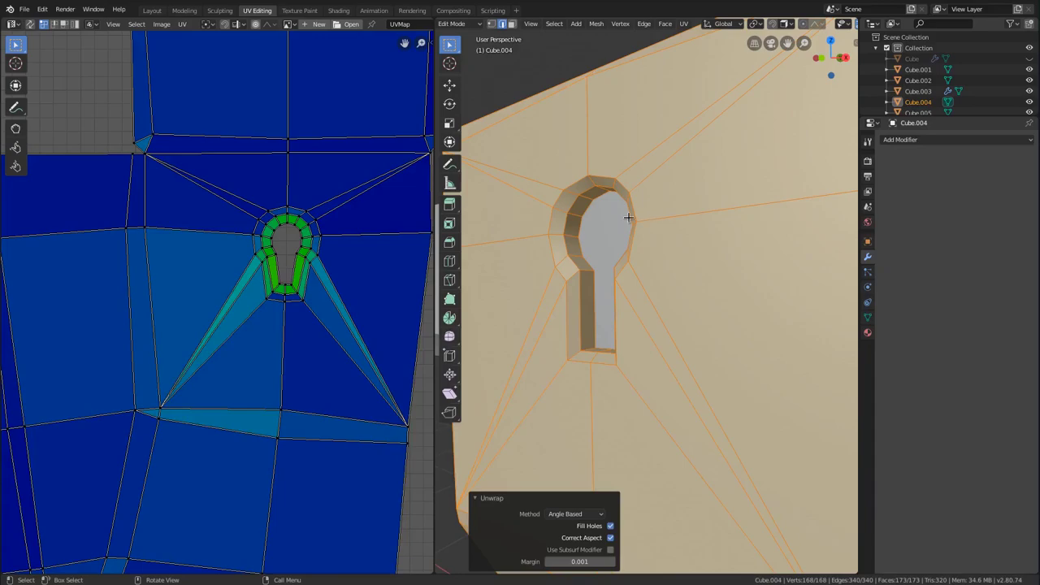
{"action": "scroll", "coordinate": [674, 350], "scroll_direction": "down", "scroll_amount": 6}
{"action": "scroll", "coordinate": [679, 359], "scroll_direction": "up", "scroll_amount": 4}
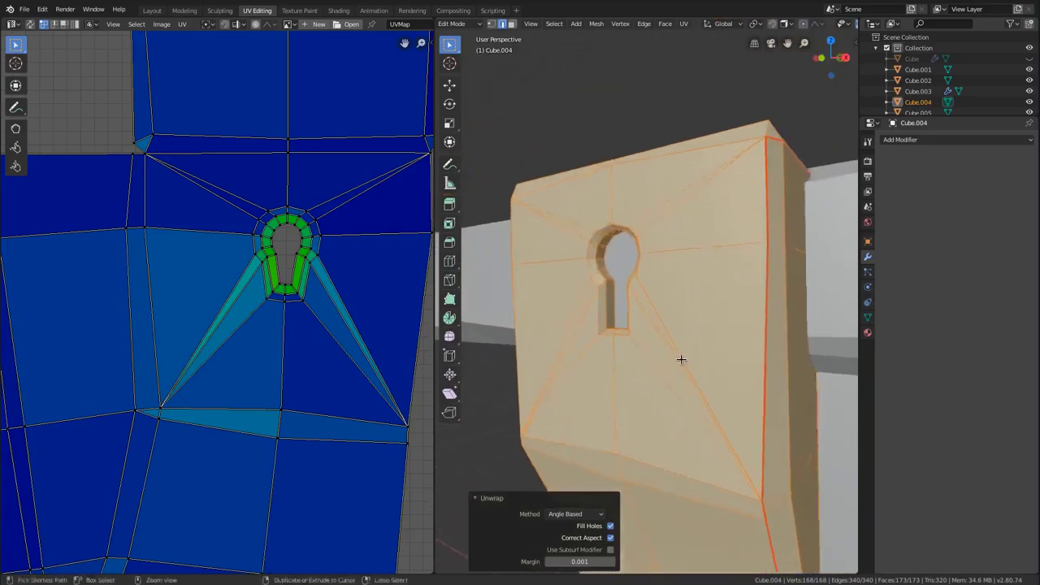
{"action": "scroll", "coordinate": [679, 358], "scroll_direction": "up", "scroll_amount": 4}
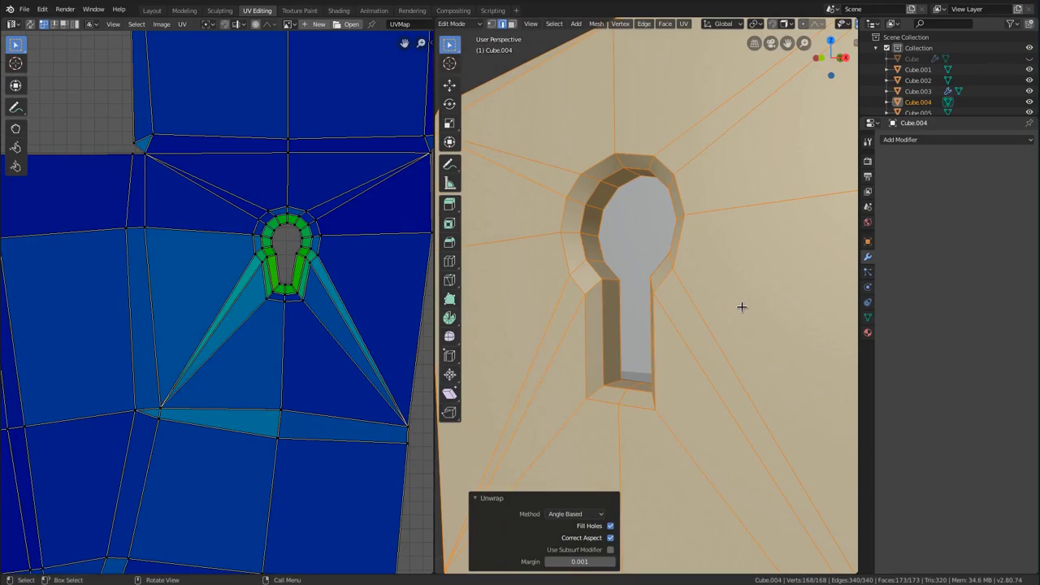
Leave mesh editing on the keyhole lock strap and move the object to the UV collection.
{"action": "scroll", "coordinate": [595, 319], "scroll_direction": "down", "scroll_amount": 7}
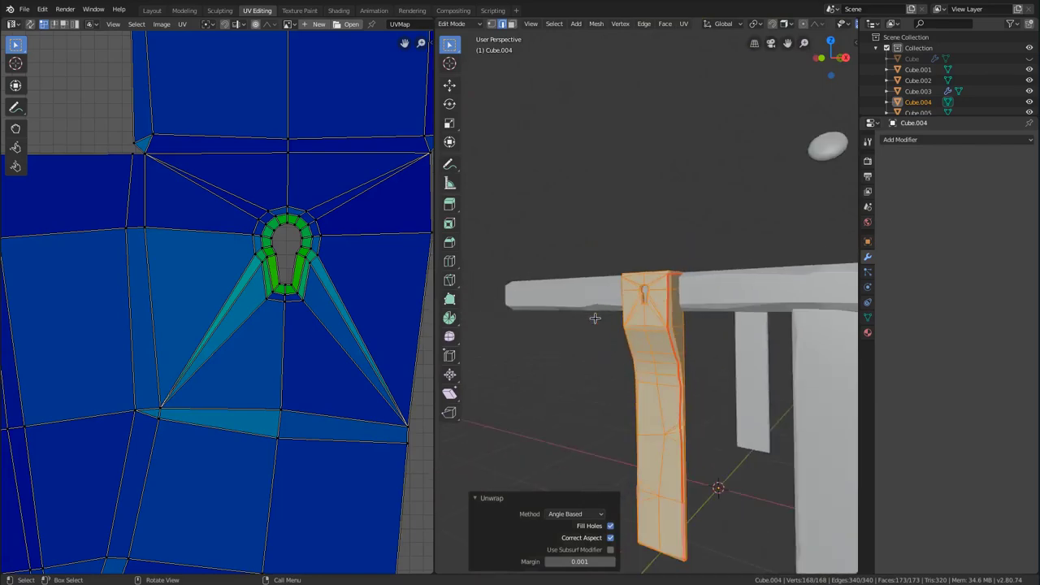
{"action": "middle_click_drag", "start_coordinate": [656, 326], "coordinate": [662, 293]}
{"action": "key", "text": "Tab"}
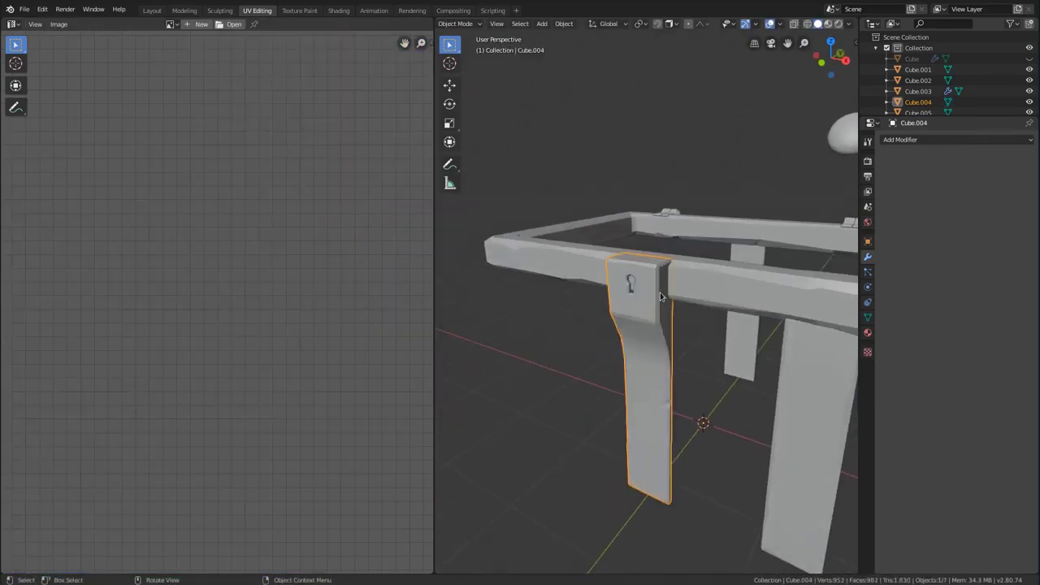
{"action": "key", "text": "m"}
{"action": "left_click", "coordinate": [645, 296]}
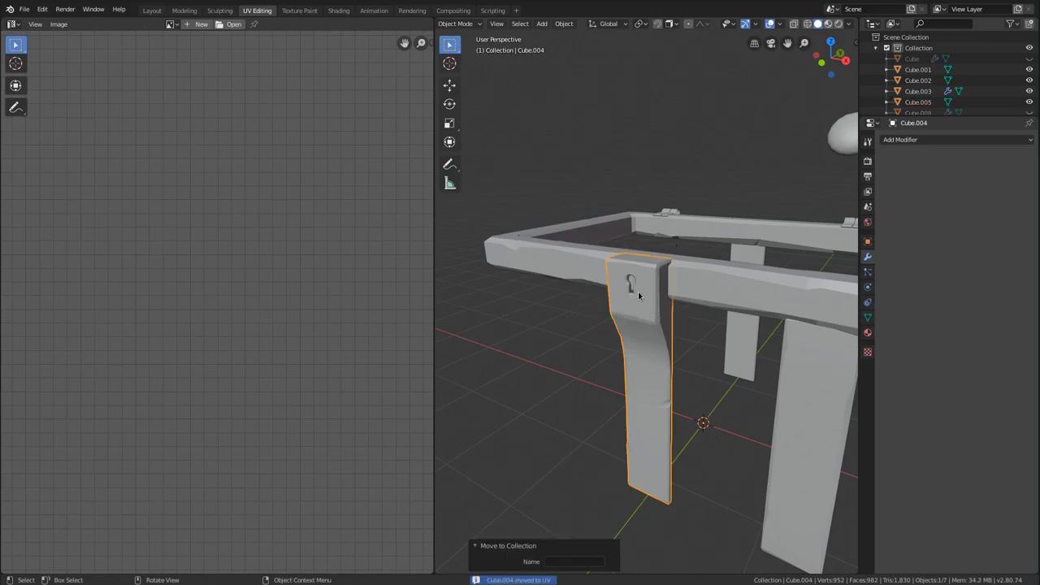
Open the mirrored vertical strap (Cube.003) for mesh editing in wireframe display with nothing selected.
{"action": "scroll", "coordinate": [701, 251], "scroll_direction": "down", "scroll_amount": 3}
{"action": "middle_click_drag", "start_coordinate": [701, 251], "coordinate": [691, 325]}
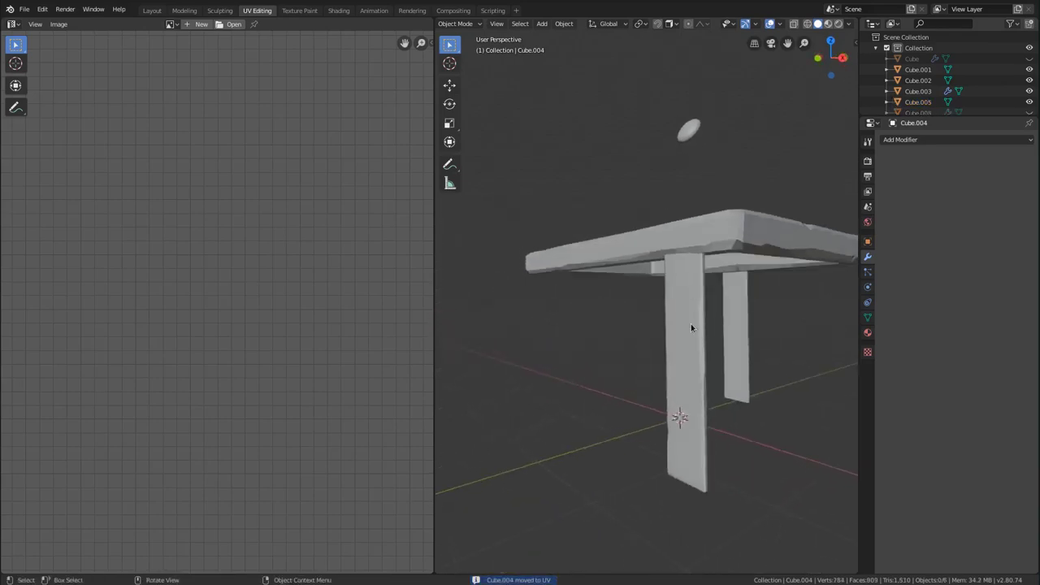
{"action": "left_click", "coordinate": [691, 324]}
{"action": "key", "text": "Tab"}
{"action": "scroll", "coordinate": [672, 289], "scroll_direction": "up", "scroll_amount": 5}
{"action": "middle_click_drag", "start_coordinate": [671, 288], "coordinate": [676, 319]}
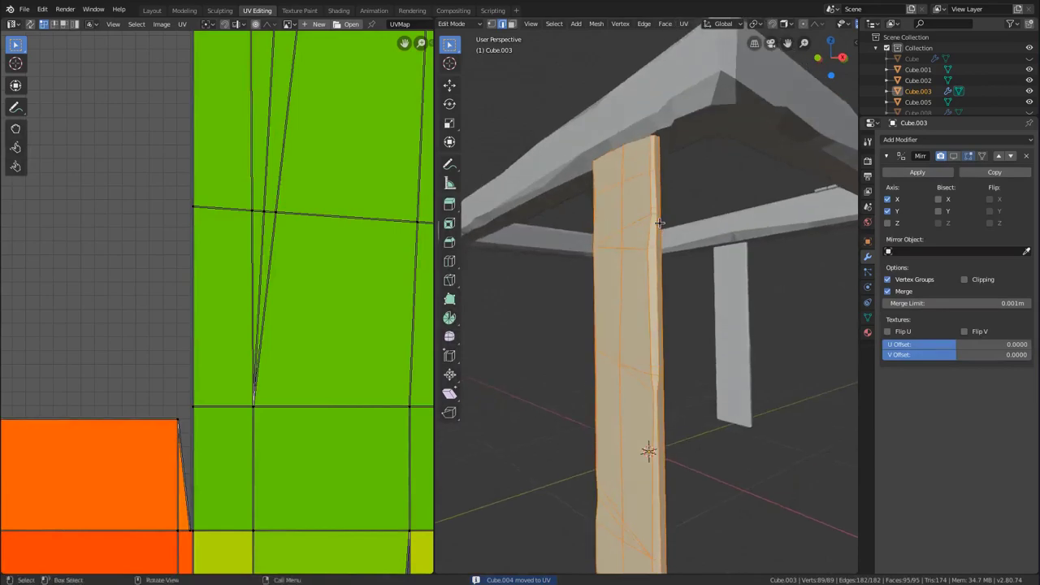
{"action": "scroll", "coordinate": [642, 236], "scroll_direction": "up", "scroll_amount": 2}
{"action": "middle_click_drag", "start_coordinate": [630, 205], "coordinate": [627, 250], "text": "shift"}
{"action": "middle_click_drag", "start_coordinate": [624, 177], "coordinate": [644, 166]}
{"action": "key", "text": "shift+z"}
{"action": "key", "text": "alt+a"}
Mark seams around the mirrored strap's top and bottom ends and along one of its vertical edges.
{"action": "left_click", "coordinate": [632, 312], "text": "alt"}
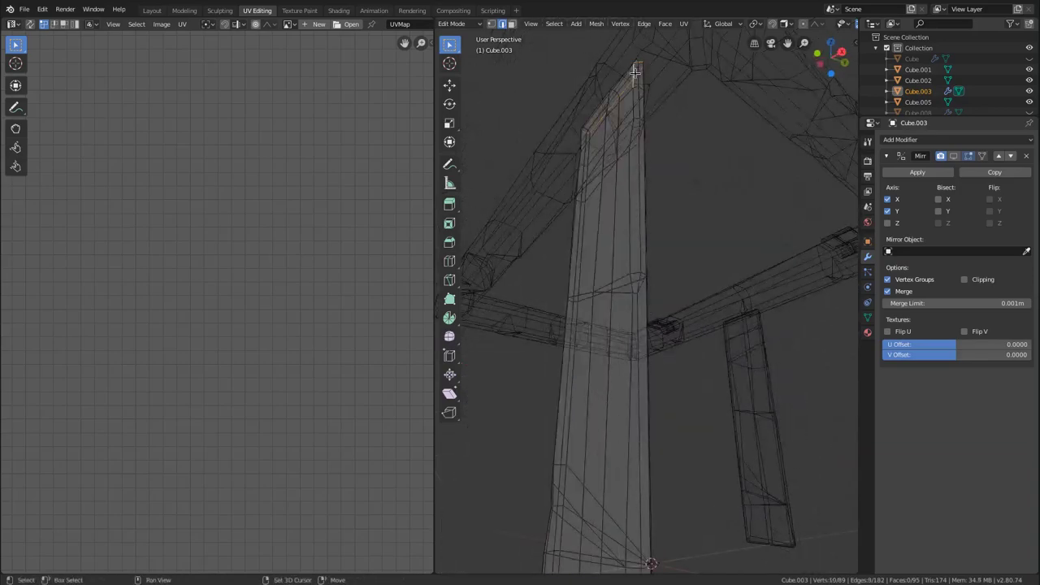
{"action": "middle_click_drag", "start_coordinate": [650, 101], "coordinate": [645, 26], "text": "shift"}
{"action": "left_click", "coordinate": [611, 381], "text": "alt+shift"}
{"action": "left_click", "coordinate": [599, 404], "text": "alt+shift"}
{"action": "key", "text": "c"}
{"action": "mouse_move", "coordinate": [561, 400]}
{"action": "middle_mouse_down"}
{"action": "mouse_move", "coordinate": [569, 395]}
{"action": "mouse_move", "coordinate": [559, 402]}
{"action": "middle_mouse_up"}
{"action": "right_click", "coordinate": [561, 400]}
{"action": "key", "text": "ctrl+e"}
{"action": "left_click", "coordinate": [671, 347]}
Unwrap the whole mirrored strap and frame its UV layout.
{"action": "key", "text": "a"}
{"action": "key", "text": "u"}
{"action": "key", "text": "Home"}
Move the mirrored strap to the UV collection and return the viewport to solid shading.
{"action": "key", "text": "Tab"}
{"action": "middle_click_drag", "start_coordinate": [660, 298], "coordinate": [667, 317]}
{"action": "key", "text": "m"}
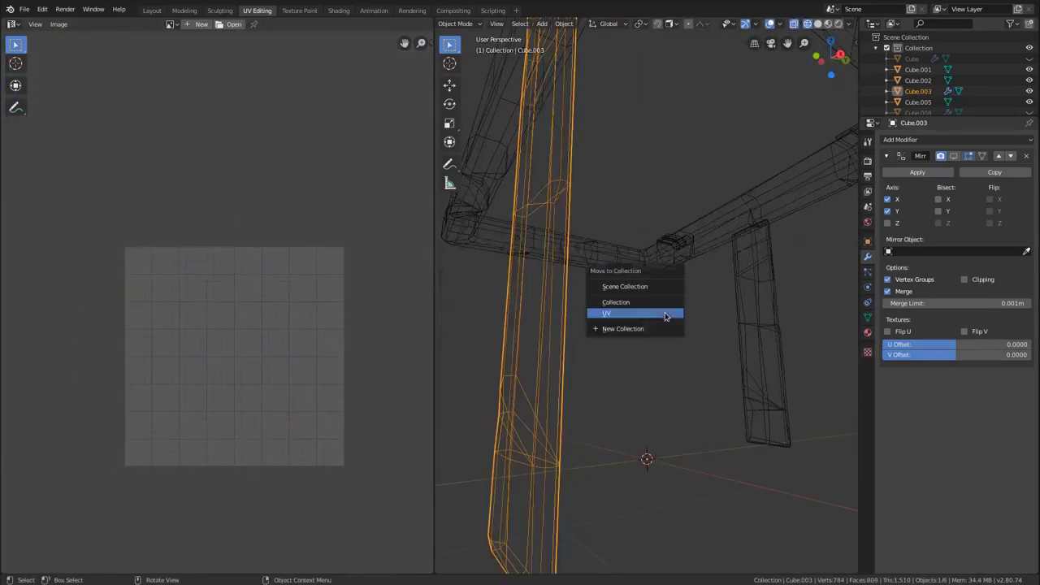
{"action": "left_click", "coordinate": [667, 315]}
{"action": "scroll", "coordinate": [697, 280], "scroll_direction": "down", "scroll_amount": 3}
{"action": "key", "text": "z"}
Transfer the UV maps from the mirrored strap to the back strap (Cube.005) and open the back strap for editing.
{"action": "middle_click_drag", "start_coordinate": [725, 230], "coordinate": [650, 264]}
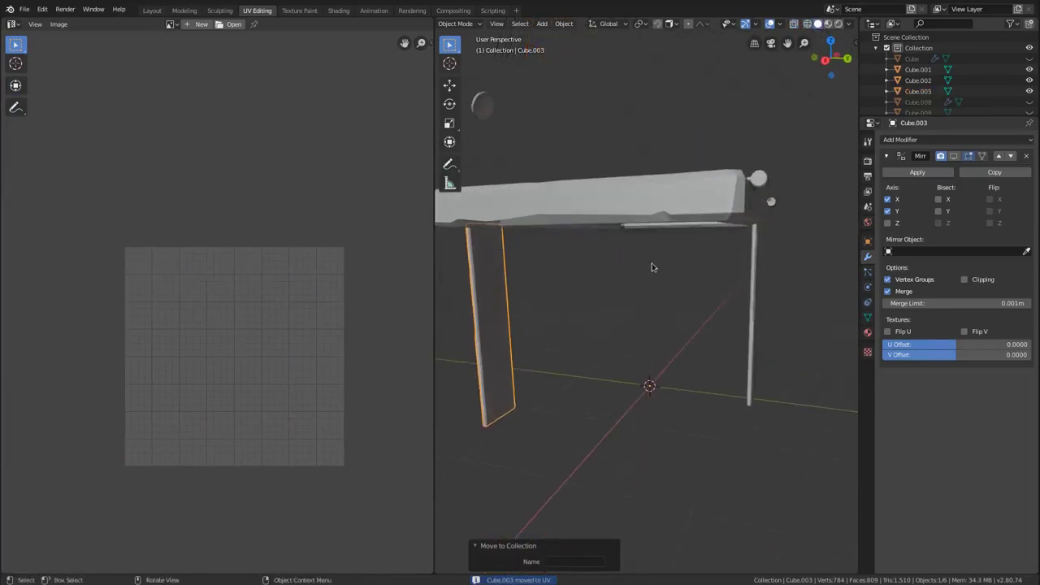
{"action": "middle_click_drag", "start_coordinate": [530, 289], "coordinate": [517, 266]}
{"action": "middle_click_drag", "start_coordinate": [689, 273], "coordinate": [637, 272]}
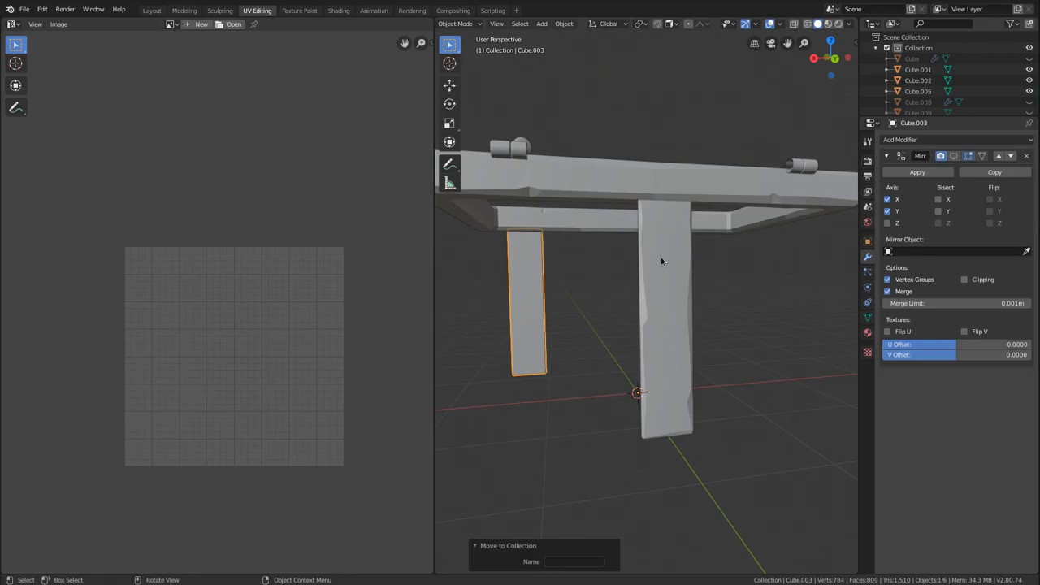
{"action": "left_click", "coordinate": [662, 260]}
{"action": "middle_click_drag", "start_coordinate": [660, 258], "coordinate": [572, 270]}
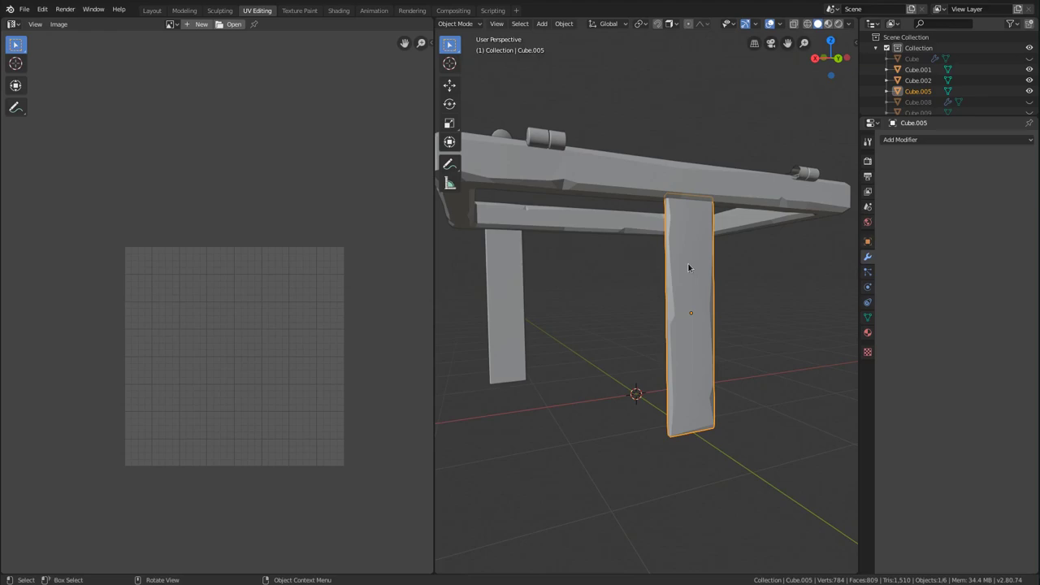
{"action": "left_click", "coordinate": [515, 267], "text": "shift"}
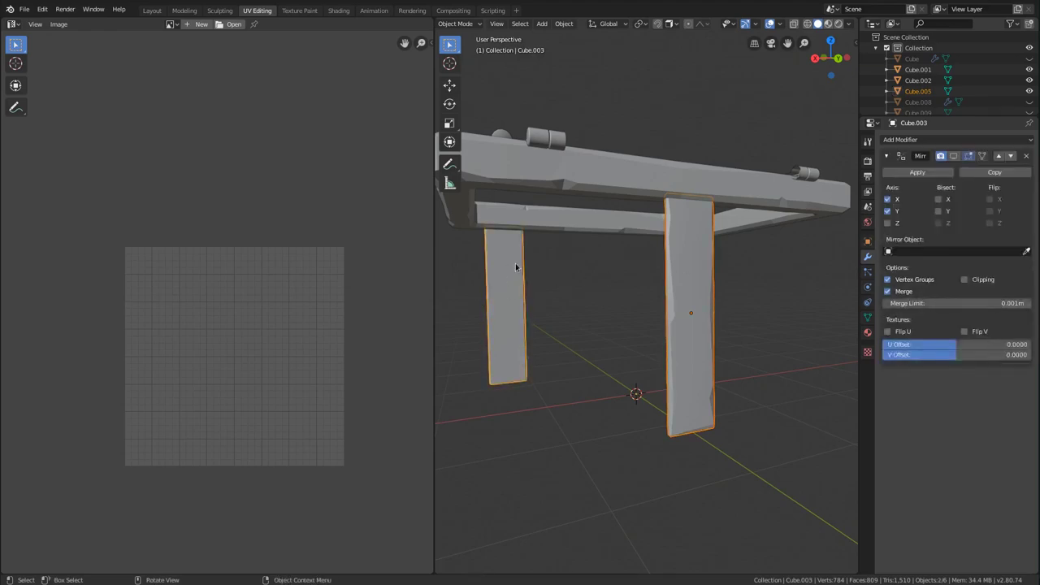
{"action": "key", "text": "ctrl+l"}
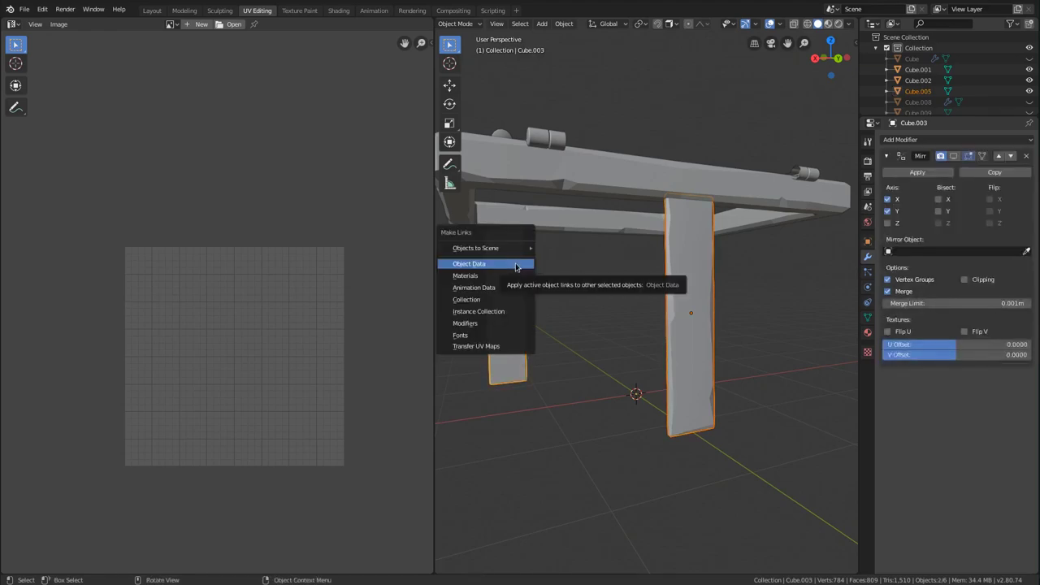
{"action": "left_click", "coordinate": [489, 347]}
{"action": "left_click", "coordinate": [680, 274]}
{"action": "key", "text": "Tab"}
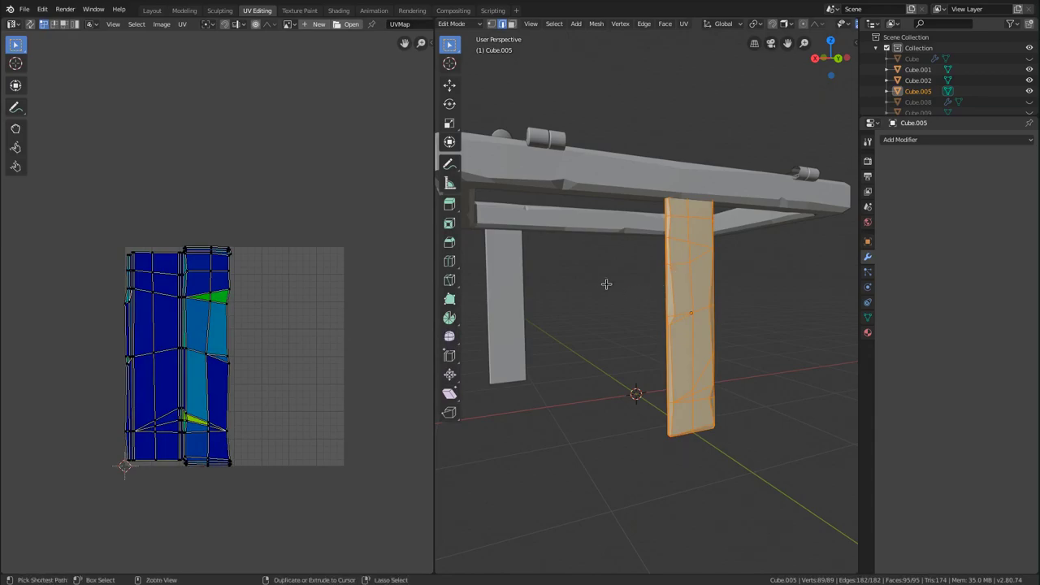
Examine the back strap's transferred UV layout and compare it with the source strap.
{"action": "middle_click_drag", "start_coordinate": [604, 283], "coordinate": [360, 304]}
{"action": "scroll", "coordinate": [229, 323], "scroll_direction": "up", "scroll_amount": 2}
{"action": "middle_click_drag", "start_coordinate": [229, 324], "coordinate": [235, 240], "text": "ctrl"}
{"action": "key", "text": "Tab"}
{"action": "left_click", "coordinate": [563, 235]}
{"action": "key", "text": "Tab"}
{"action": "key", "text": "Tab"}
{"action": "middle_click_drag", "start_coordinate": [650, 252], "coordinate": [666, 256]}
{"action": "left_click", "coordinate": [657, 235]}
{"action": "key", "text": "Tab"}
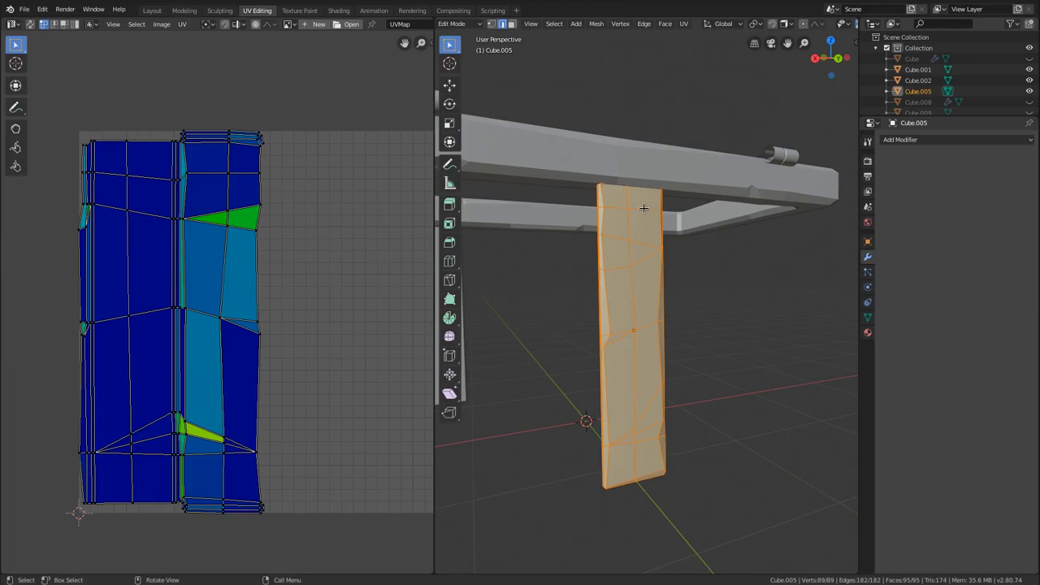
Mark a seam on the edge loop around the bottom end of the back strap.
{"action": "middle_click_drag", "start_coordinate": [644, 209], "coordinate": [726, 334], "text": "ctrl"}
{"action": "left_click", "coordinate": [703, 393], "text": "alt"}
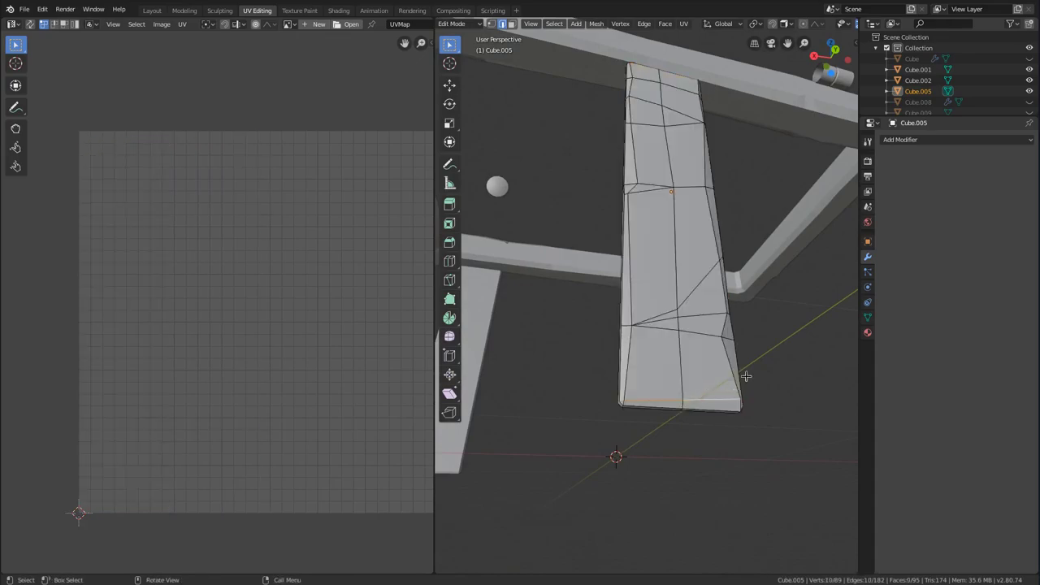
{"action": "scroll", "coordinate": [753, 369], "scroll_direction": "up", "scroll_amount": 2}
{"action": "key", "text": "ctrl+e"}
{"action": "left_click", "coordinate": [745, 367]}
Mark seams along one vertical edge of the back strap and around its top end.
{"action": "left_click", "coordinate": [667, 426], "text": "shift"}
{"action": "left_click", "coordinate": [614, 380], "text": "shift"}
{"action": "middle_click_drag", "start_coordinate": [625, 265], "coordinate": [655, 285]}
{"action": "left_click", "coordinate": [642, 264], "text": "ctrl"}
{"action": "key", "text": "shift+z"}
{"action": "left_click", "coordinate": [697, 221], "text": "alt+shift"}
{"action": "middle_click_drag", "start_coordinate": [697, 220], "coordinate": [674, 358]}
{"action": "key", "text": "ctrl+e"}
{"action": "left_click", "coordinate": [706, 359]}
Unwrap the whole back strap with its new seams and return to solid shading.
{"action": "key", "text": "a"}
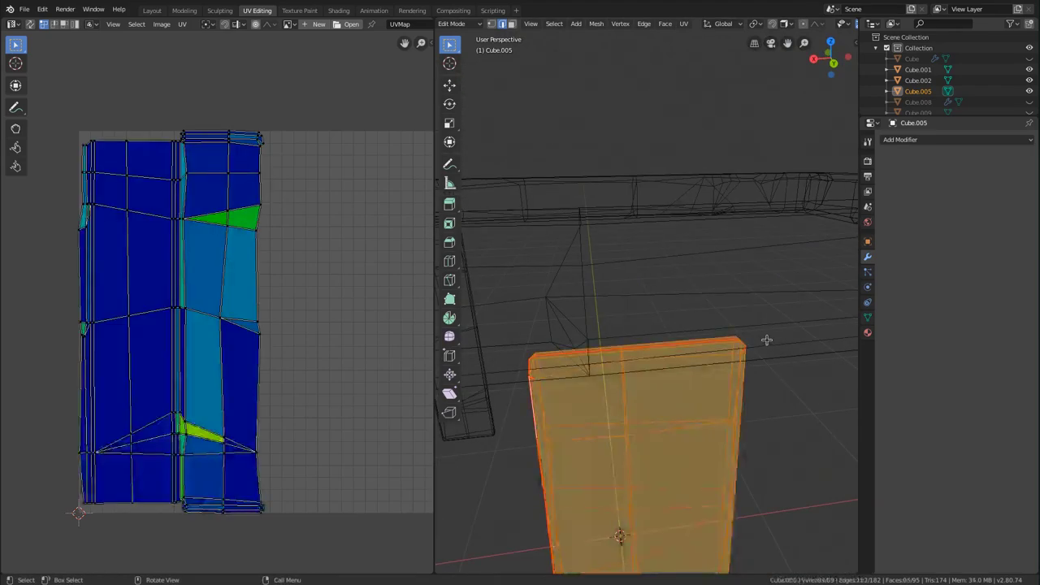
{"action": "key", "text": "u"}
{"action": "left_click", "coordinate": [760, 336]}
{"action": "mouse_move", "coordinate": [739, 442]}
{"action": "middle_mouse_down"}
{"action": "mouse_move", "coordinate": [721, 328]}
{"action": "mouse_move", "coordinate": [708, 355]}
{"action": "middle_mouse_up"}
{"action": "key", "text": "alt+z"}
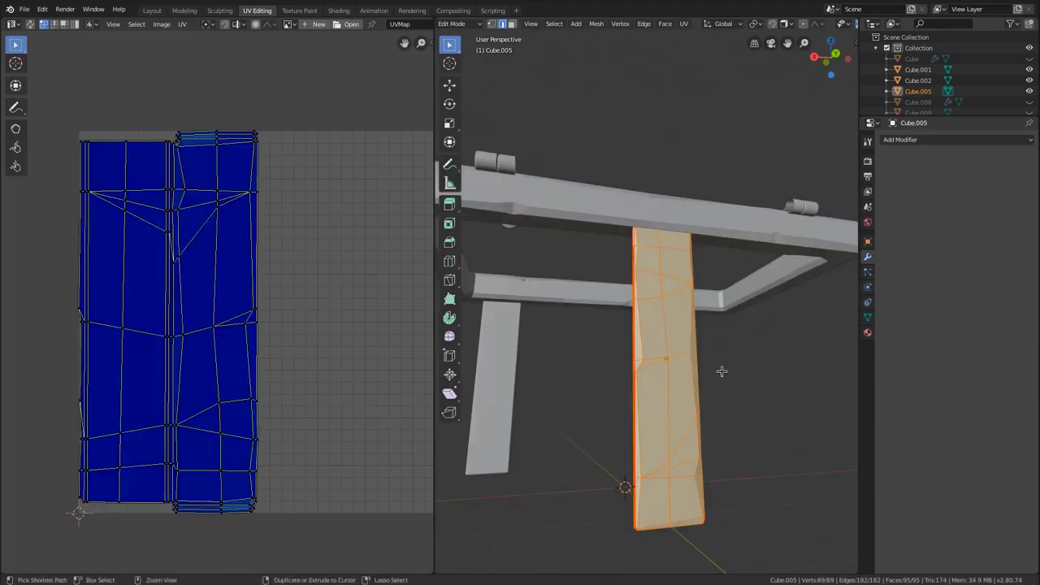
{"action": "key", "text": "ctrl+z"}
{"action": "key", "text": "ctrl+shift+z"}
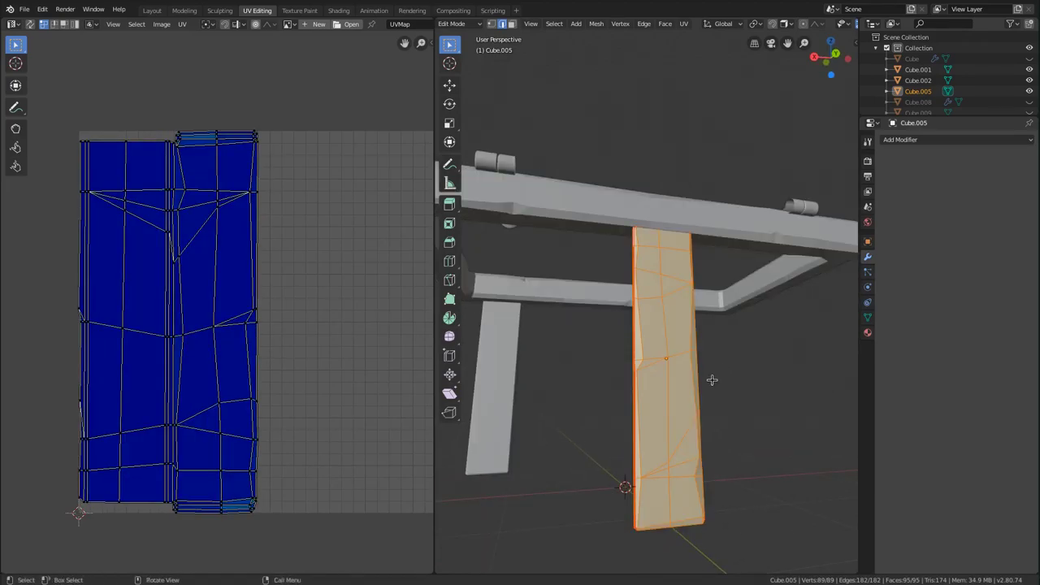
Move the back strap and the mirrored strap together to the UV collection and hide both.
{"action": "scroll", "coordinate": [712, 379], "scroll_direction": "down", "scroll_amount": 4}
{"action": "key", "text": "Tab"}
{"action": "left_click", "coordinate": [517, 357], "text": "shift"}
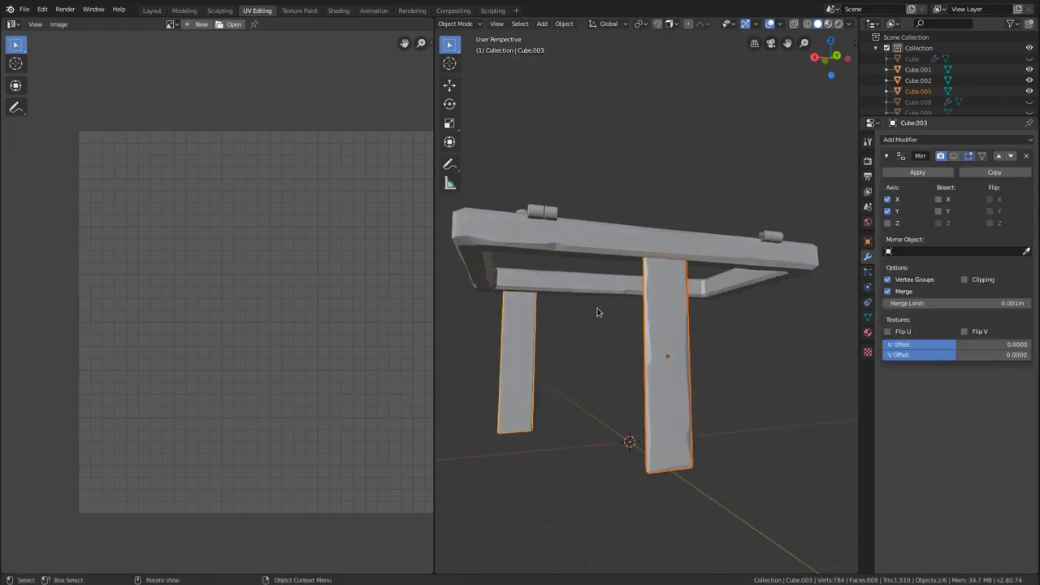
{"action": "key", "text": "m"}
{"action": "left_click", "coordinate": [599, 311]}
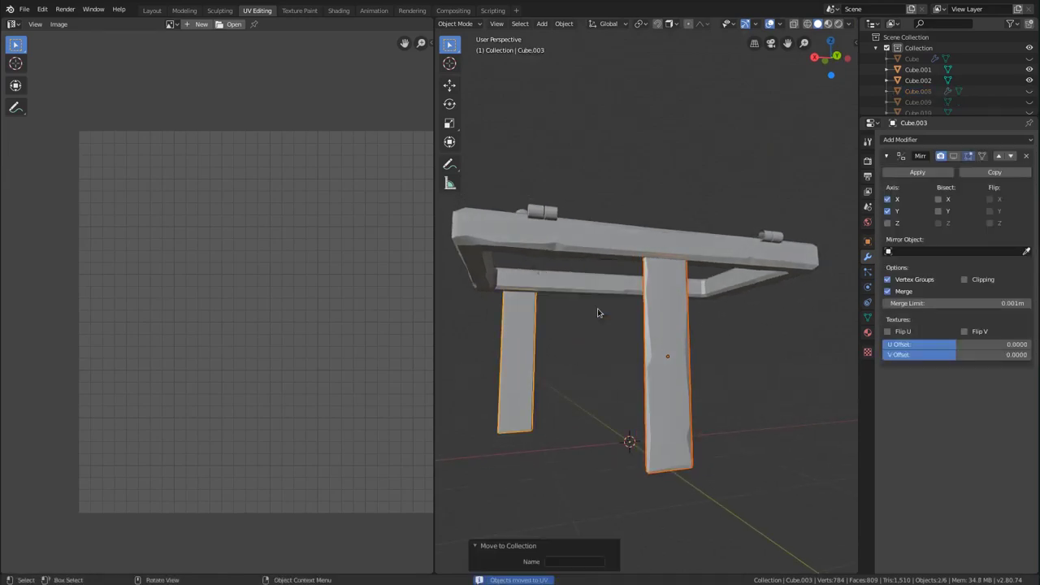
{"action": "key", "text": "h"}
Open the rectangular frame (Cube.001) for mesh editing.
{"action": "middle_click_drag", "start_coordinate": [565, 244], "coordinate": [707, 301]}
{"action": "scroll", "coordinate": [707, 302], "scroll_direction": "up", "scroll_amount": 2}
{"action": "left_click", "coordinate": [717, 258]}
{"action": "middle_click_drag", "start_coordinate": [717, 257], "coordinate": [673, 262]}
{"action": "scroll", "coordinate": [721, 295], "scroll_direction": "up", "scroll_amount": 2}
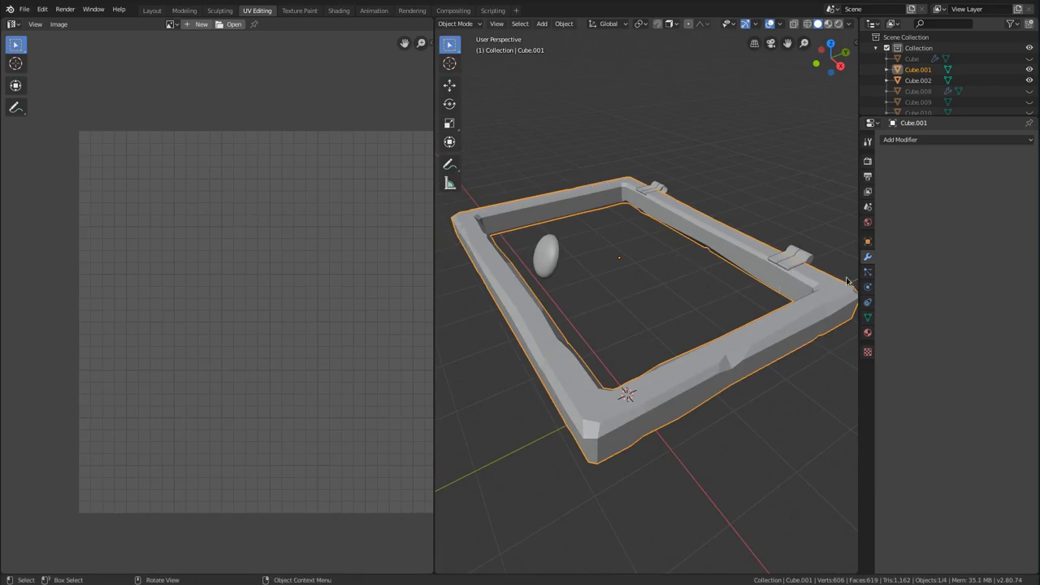
{"action": "middle_click_drag", "start_coordinate": [847, 281], "coordinate": [728, 209]}
{"action": "key", "text": "Tab"}
Mark a seam along the upper inner edge loop around all four sides of the frame.
{"action": "scroll", "coordinate": [723, 212], "scroll_direction": "up", "scroll_amount": 2}
{"action": "left_click", "coordinate": [700, 138], "text": "alt+shift"}
{"action": "middle_click_drag", "start_coordinate": [700, 138], "coordinate": [749, 139]}
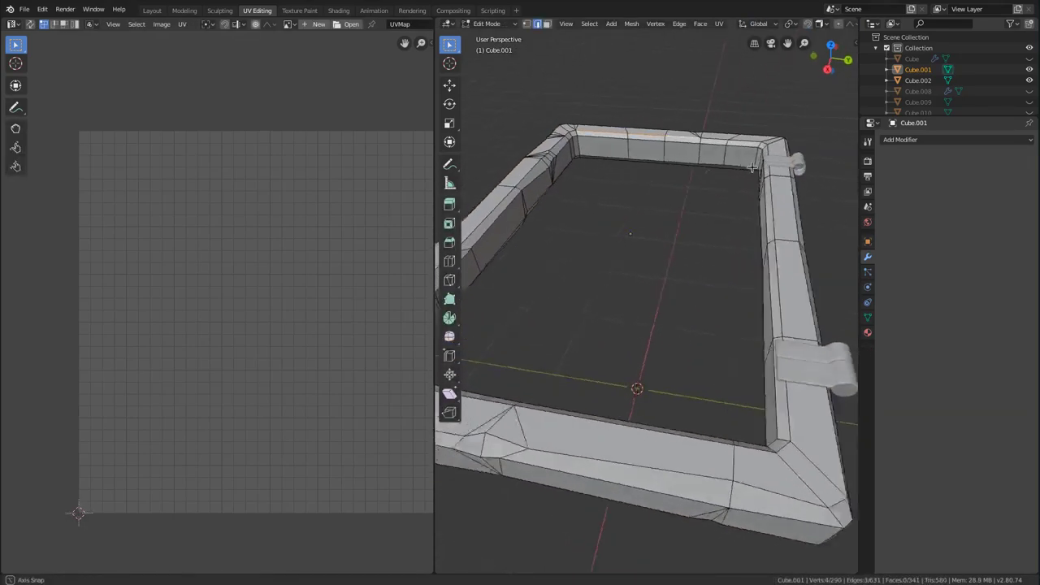
{"action": "left_click", "coordinate": [750, 142], "text": "alt+shift"}
{"action": "middle_click_drag", "start_coordinate": [524, 294], "coordinate": [598, 260], "text": "shift"}
{"action": "left_click", "coordinate": [567, 380], "text": "alt+shift"}
{"action": "left_click", "coordinate": [569, 207], "text": "alt+shift"}
{"action": "middle_click_drag", "start_coordinate": [601, 198], "coordinate": [600, 324]}
{"action": "scroll", "coordinate": [600, 323], "scroll_direction": "up", "scroll_amount": 2}
{"action": "left_click", "coordinate": [583, 151], "text": "alt+shift"}
{"action": "scroll", "coordinate": [726, 251], "scroll_direction": "down", "scroll_amount": 2}
{"action": "middle_click_drag", "start_coordinate": [728, 322], "coordinate": [674, 309], "text": "shift"}
{"action": "scroll", "coordinate": [697, 238], "scroll_direction": "down", "scroll_amount": 1}
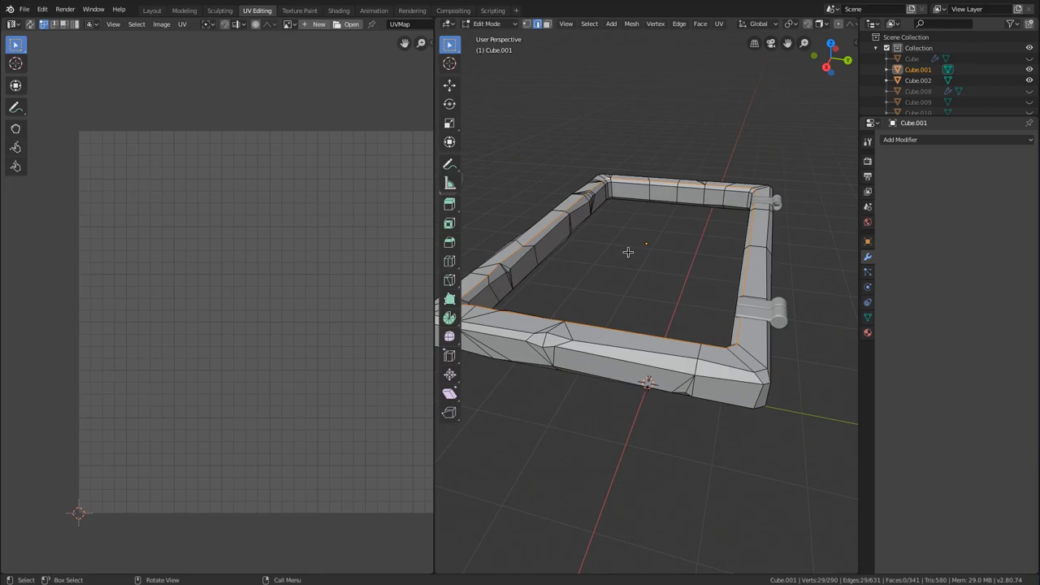
{"action": "middle_click_drag", "start_coordinate": [628, 252], "coordinate": [650, 235]}
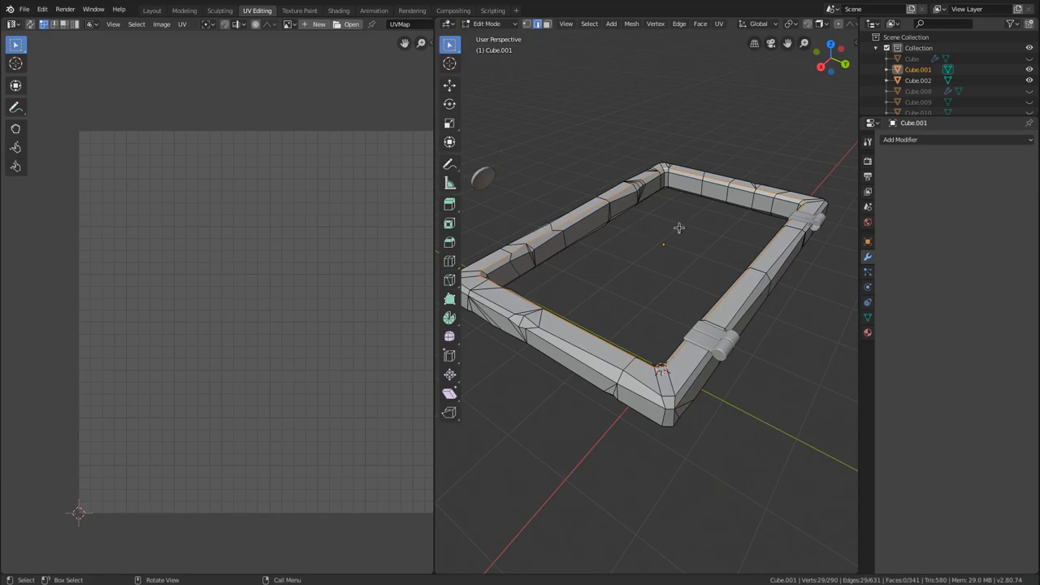
{"action": "middle_click_drag", "start_coordinate": [679, 227], "coordinate": [645, 271]}
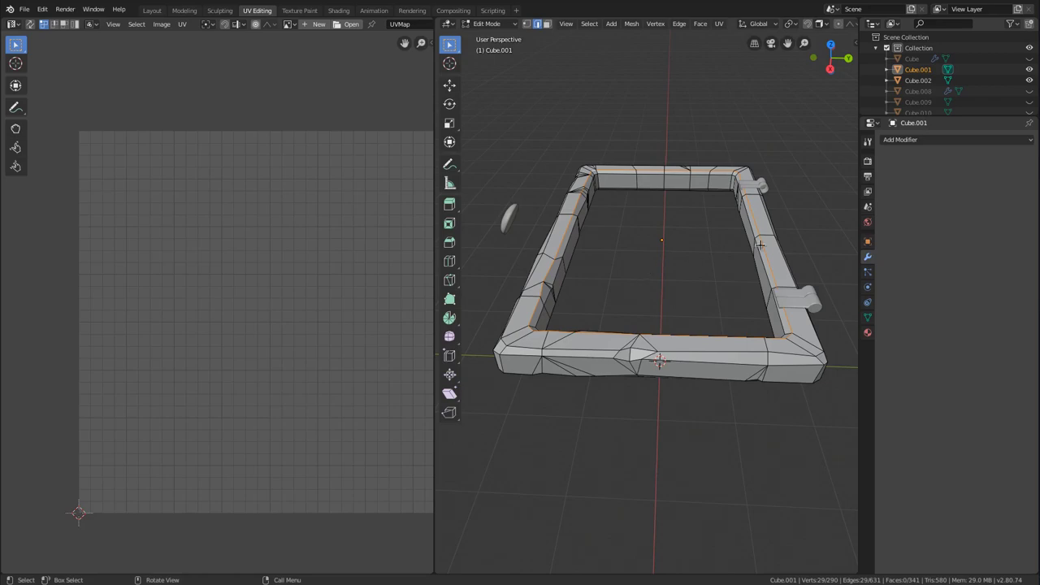
{"action": "key", "text": "ctrl+e"}
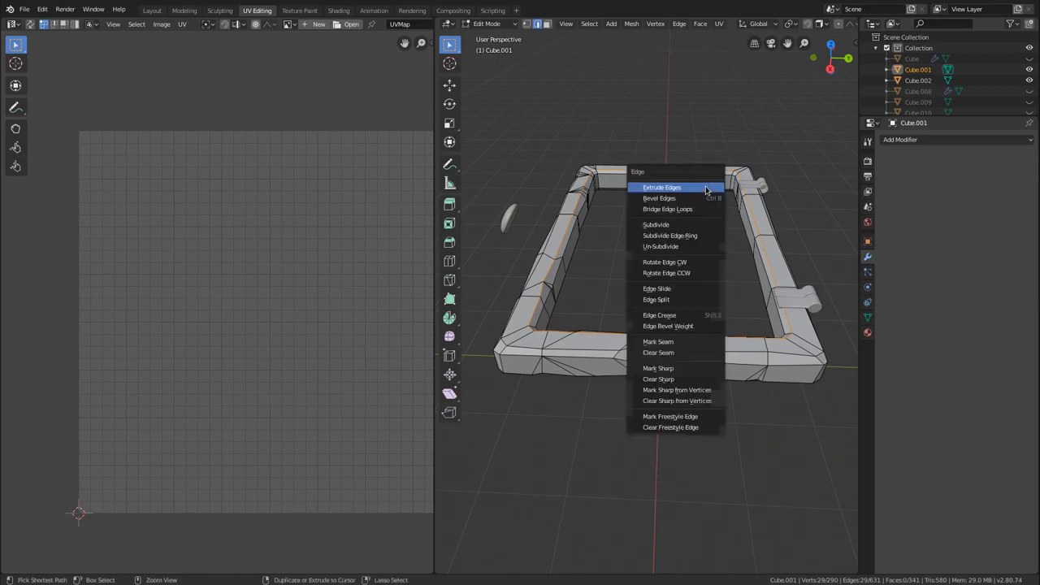
{"action": "left_click", "coordinate": [668, 342]}
Unwrap the whole frame using only the inner edge seam and inspect the UV stretching.
{"action": "key", "text": "a"}
{"action": "key", "text": "u"}
{"action": "left_click", "coordinate": [767, 216]}
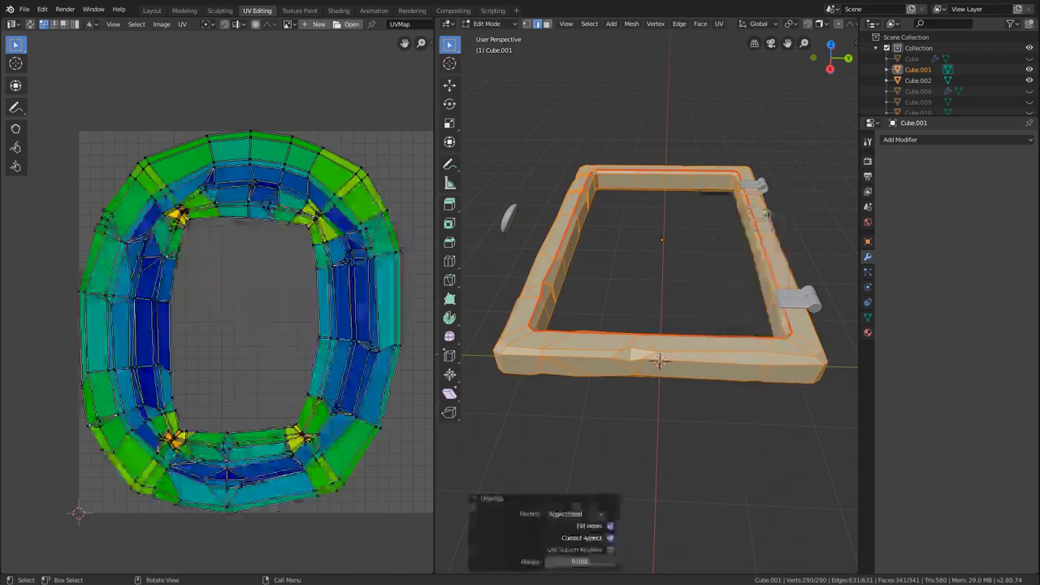
{"action": "scroll", "coordinate": [315, 174], "scroll_direction": "up", "scroll_amount": 2}
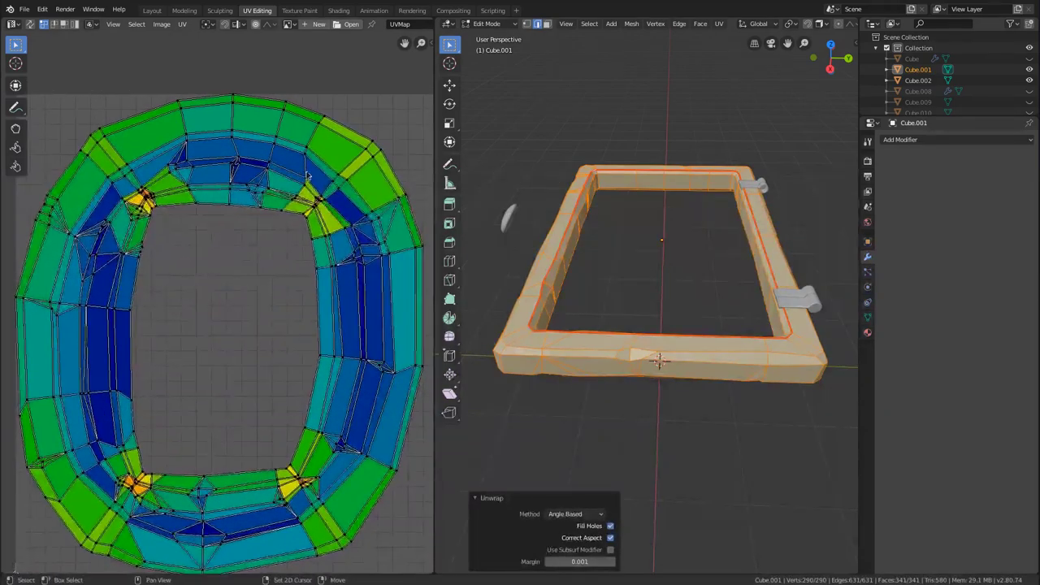
{"action": "scroll", "coordinate": [341, 178], "scroll_direction": "down", "scroll_amount": 2}
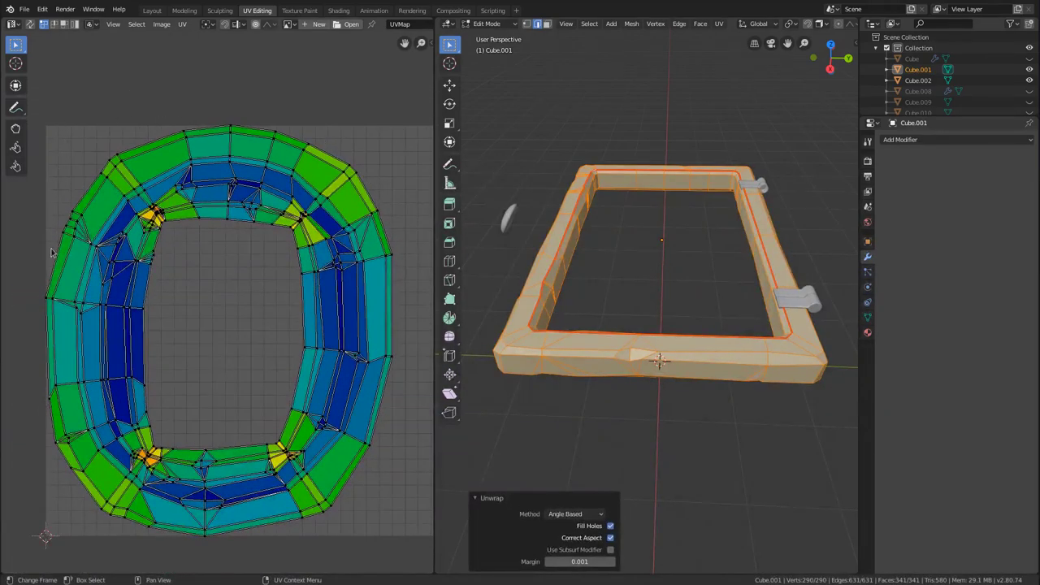
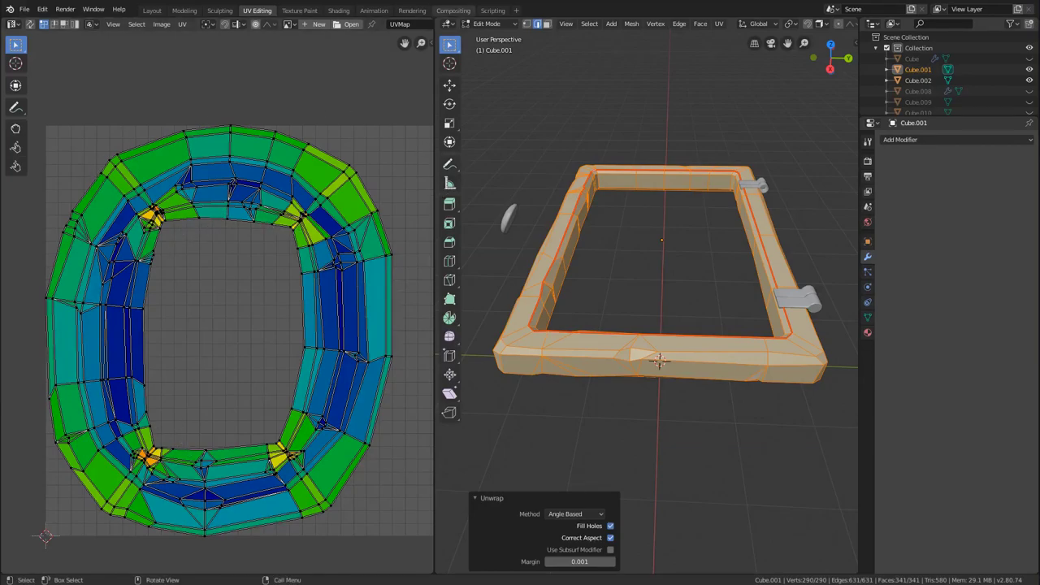
Mark a seam on an edge loop cutting across the frame's hinge-side rail.
{"action": "middle_click_drag", "start_coordinate": [569, 241], "coordinate": [755, 202]}
{"action": "scroll", "coordinate": [696, 295], "scroll_direction": "up", "scroll_amount": 4}
{"action": "left_click", "coordinate": [671, 277], "text": "alt"}
{"action": "key", "text": "ctrl+e"}
{"action": "left_click", "coordinate": [755, 204]}
Unwrap the frame again with the single cross seam and inspect the resulting UV strip.
{"action": "key", "text": "a"}
{"action": "key", "text": "u"}
{"action": "left_click", "coordinate": [708, 240]}
{"action": "middle_click_drag", "start_coordinate": [121, 153], "coordinate": [210, 161]}
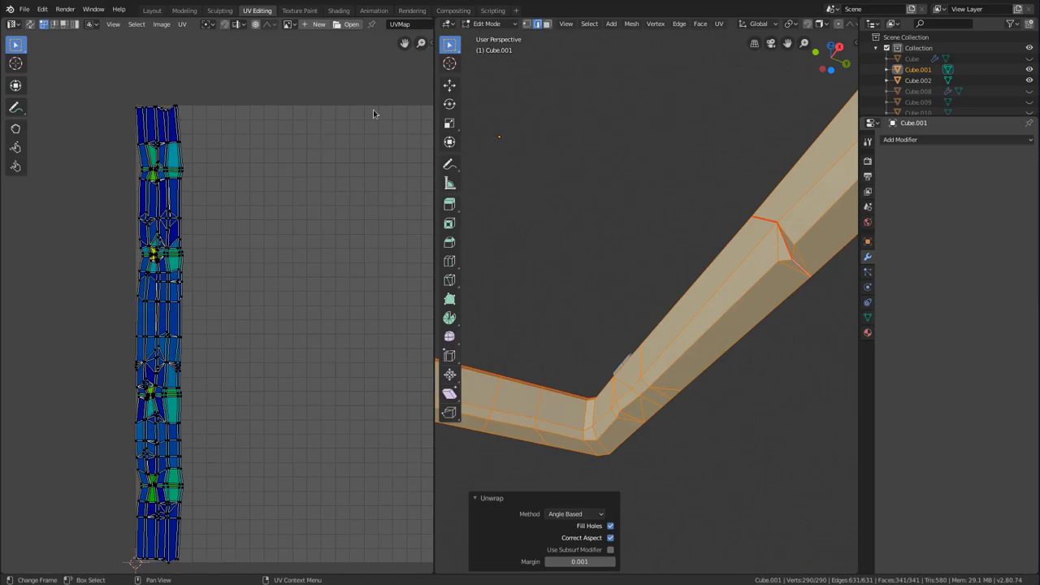
{"action": "scroll", "coordinate": [659, 218], "scroll_direction": "down", "scroll_amount": 5}
{"action": "middle_click_drag", "start_coordinate": [648, 295], "coordinate": [600, 276]}
{"action": "middle_click_drag", "start_coordinate": [265, 309], "coordinate": [248, 263]}
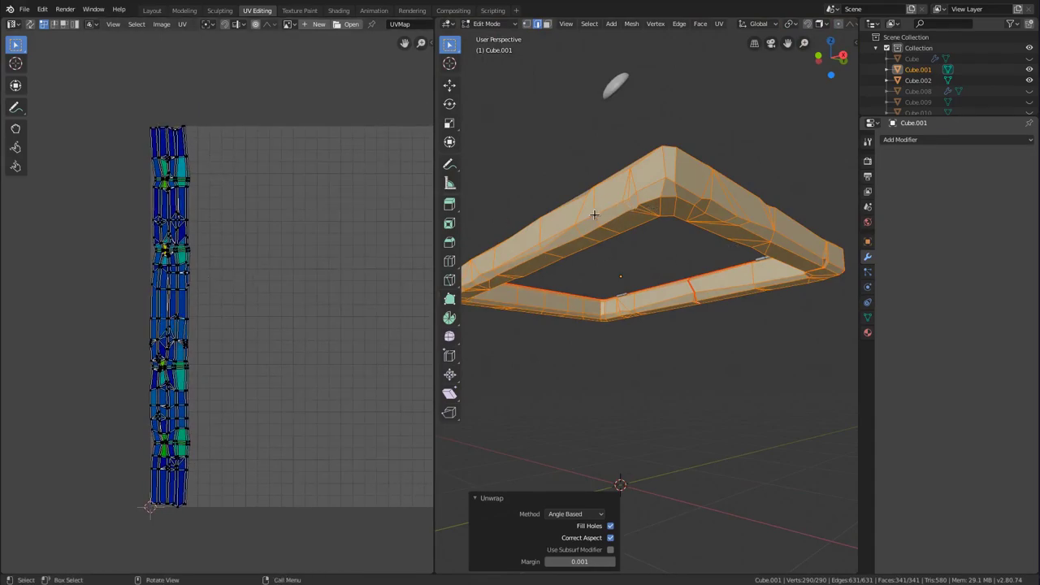
Mark a second cross seam on an edge loop around the opposite rail of the frame.
{"action": "middle_click_drag", "start_coordinate": [597, 214], "coordinate": [646, 225]}
{"action": "scroll", "coordinate": [644, 236], "scroll_direction": "up", "scroll_amount": 2}
{"action": "middle_click_drag", "start_coordinate": [639, 322], "coordinate": [659, 422], "text": "shift"}
{"action": "left_click", "coordinate": [627, 271], "text": "alt"}
{"action": "scroll", "coordinate": [553, 244], "scroll_direction": "up", "scroll_amount": 2}
{"action": "left_click", "coordinate": [667, 254], "text": "alt"}
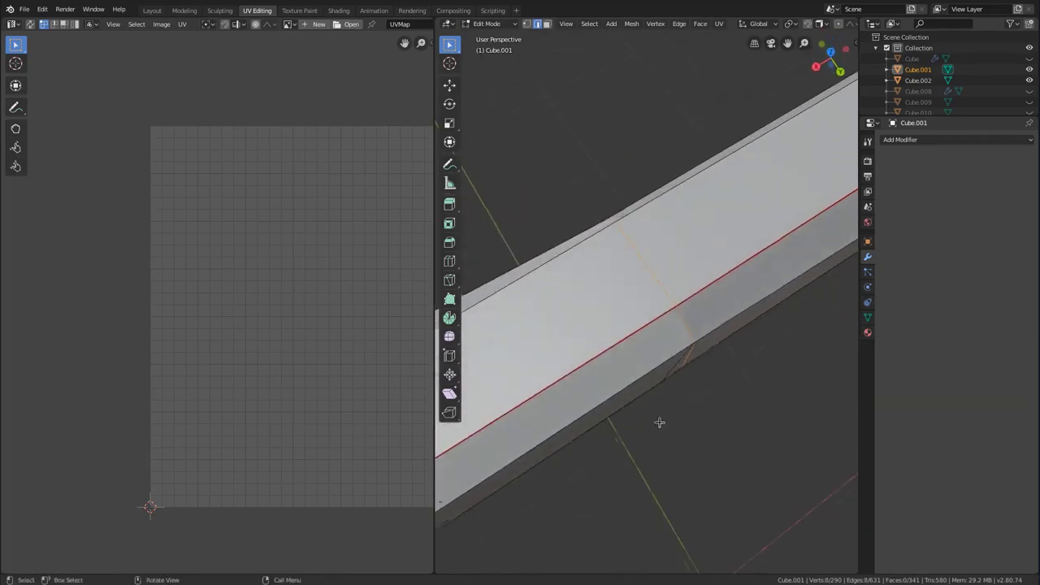
{"action": "key", "text": "ctrl+e"}
{"action": "left_click", "coordinate": [700, 351]}
Unwrap the whole frame with both cross seams.
{"action": "key", "text": "a"}
{"action": "key", "text": "u"}
{"action": "left_click", "coordinate": [745, 337]}
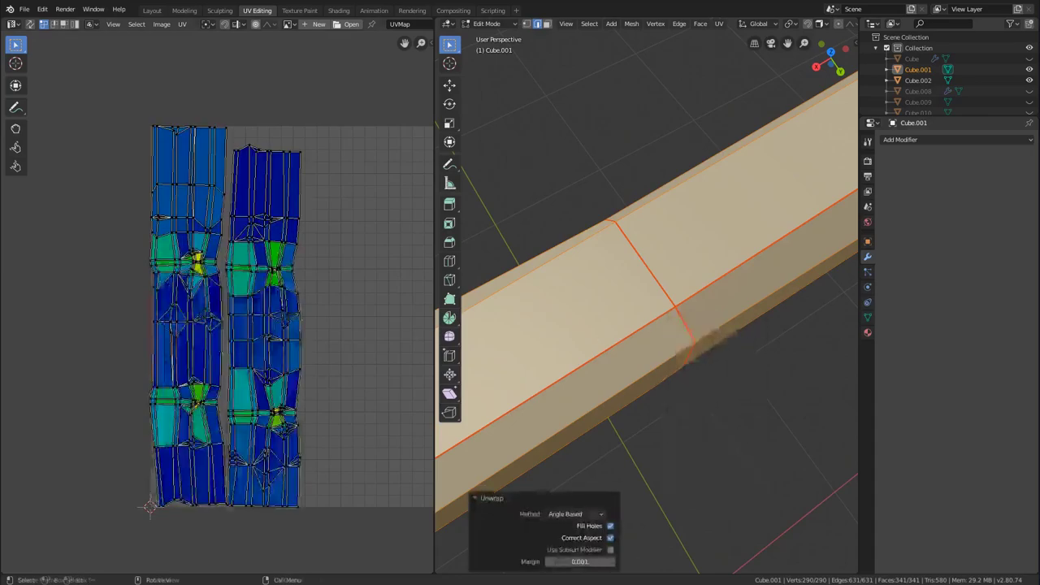
Move the frame's second UV island slightly along the X axis, away from the first island.
{"action": "left_click", "coordinate": [270, 253]}
{"action": "key", "text": "ctrl+l"}
{"action": "key", "text": "g"}
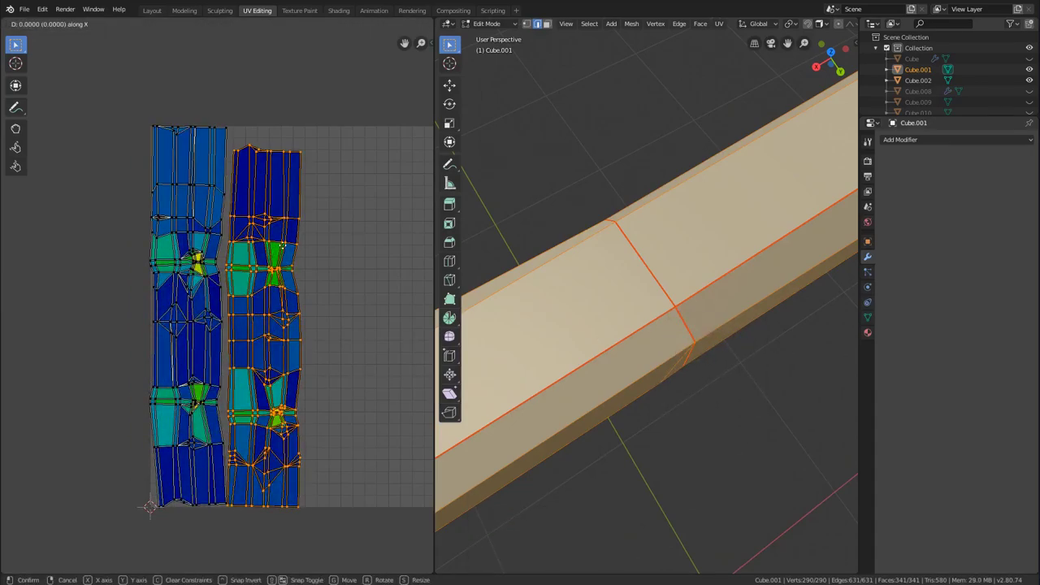
{"action": "left_click", "coordinate": [321, 242]}
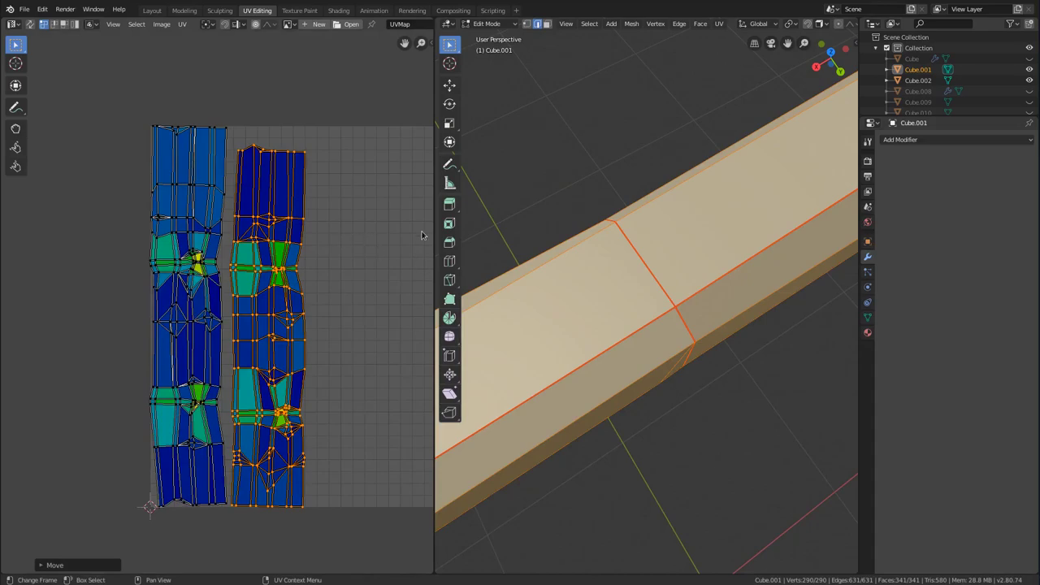
Check the seamed frame from several angles and move it to the UV collection.
{"action": "scroll", "coordinate": [680, 302], "scroll_direction": "down", "scroll_amount": 7}
{"action": "middle_click_drag", "start_coordinate": [599, 291], "coordinate": [728, 266]}
{"action": "scroll", "coordinate": [650, 284], "scroll_direction": "down", "scroll_amount": 2}
{"action": "scroll", "coordinate": [243, 285], "scroll_direction": "down", "scroll_amount": 1}
{"action": "middle_click_drag", "start_coordinate": [209, 229], "coordinate": [143, 193]}
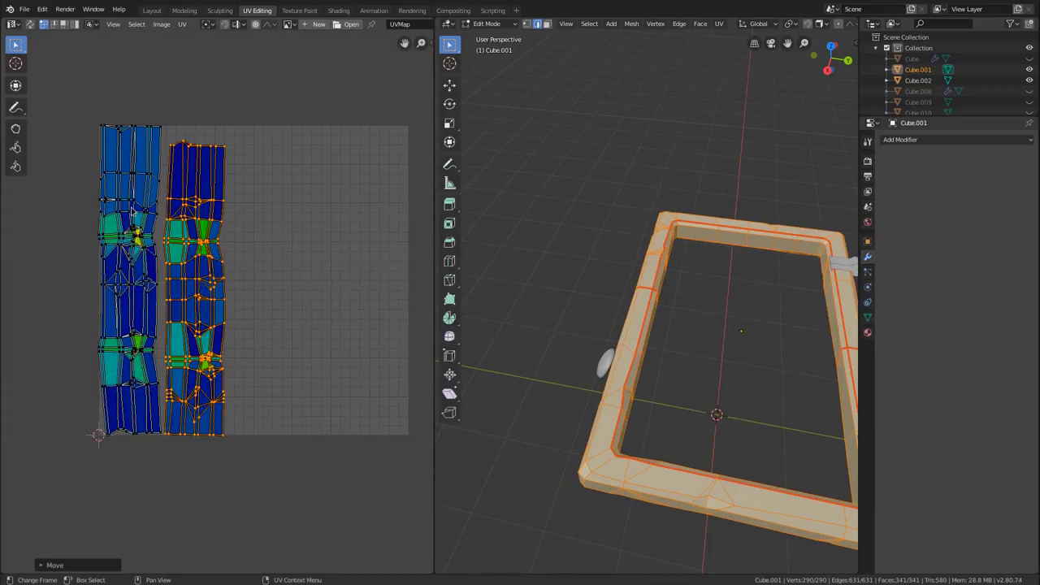
{"action": "middle_click_drag", "start_coordinate": [756, 300], "coordinate": [793, 237]}
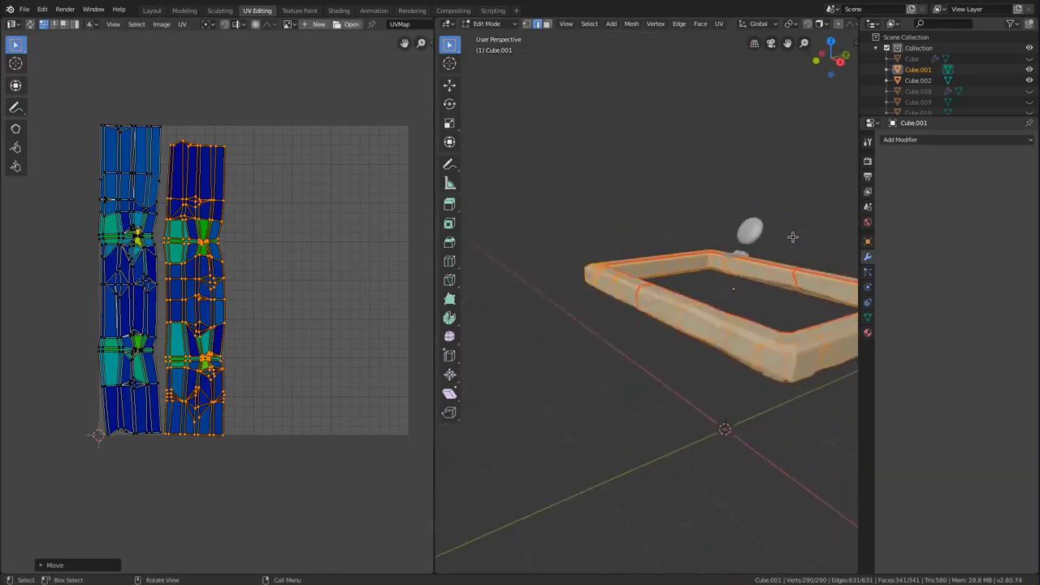
{"action": "key", "text": "Tab"}
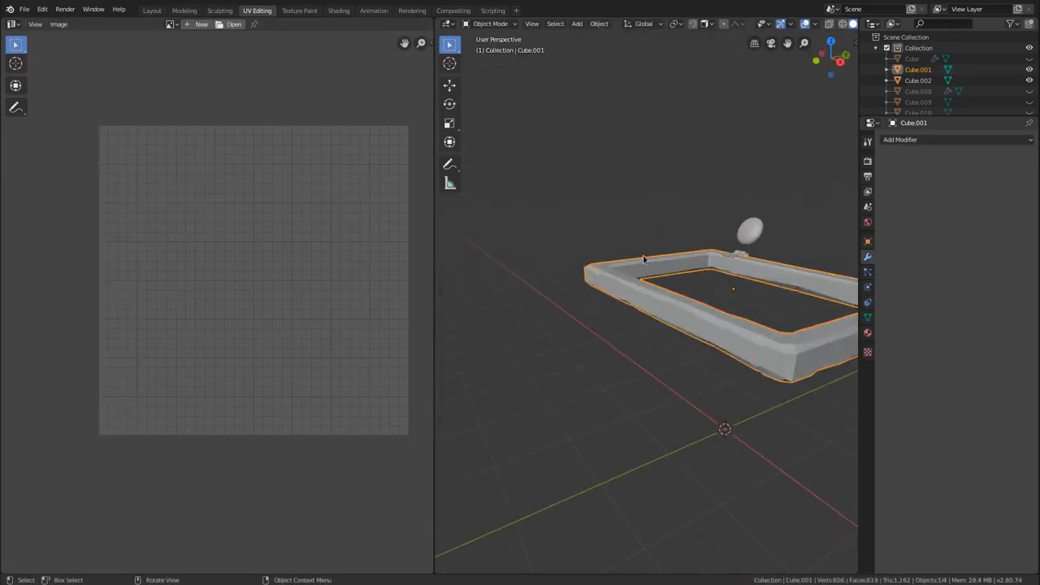
{"action": "key", "text": "Tab"}
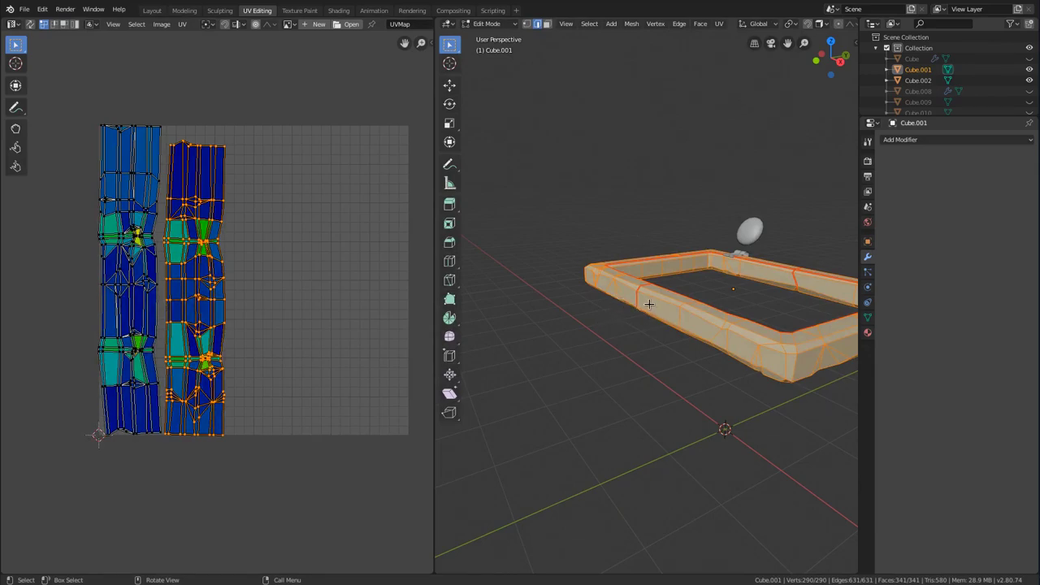
{"action": "middle_click_drag", "start_coordinate": [634, 204], "coordinate": [705, 273]}
{"action": "key", "text": "Tab"}
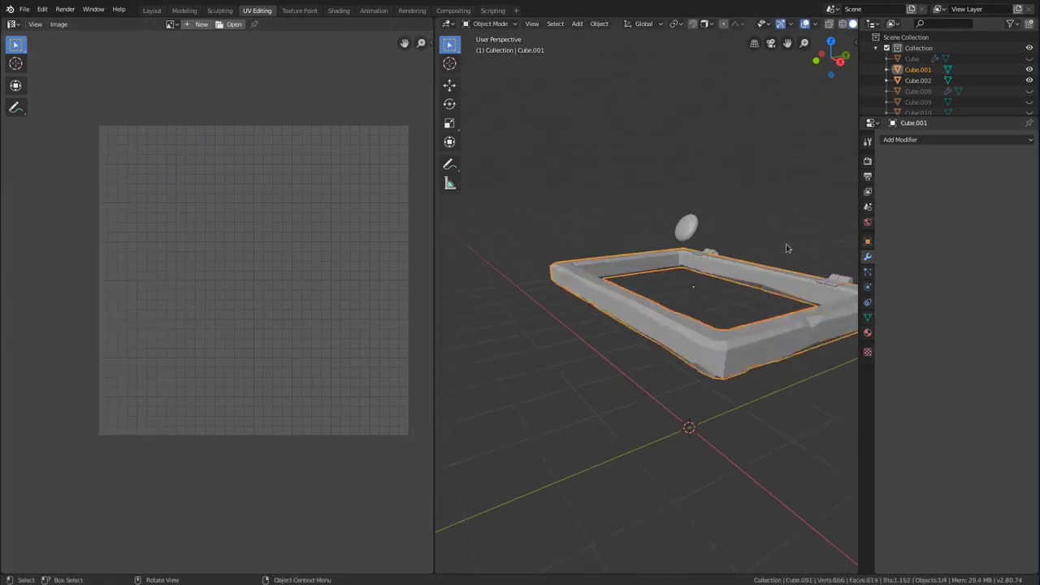
{"action": "middle_click_drag", "start_coordinate": [786, 244], "coordinate": [706, 266]}
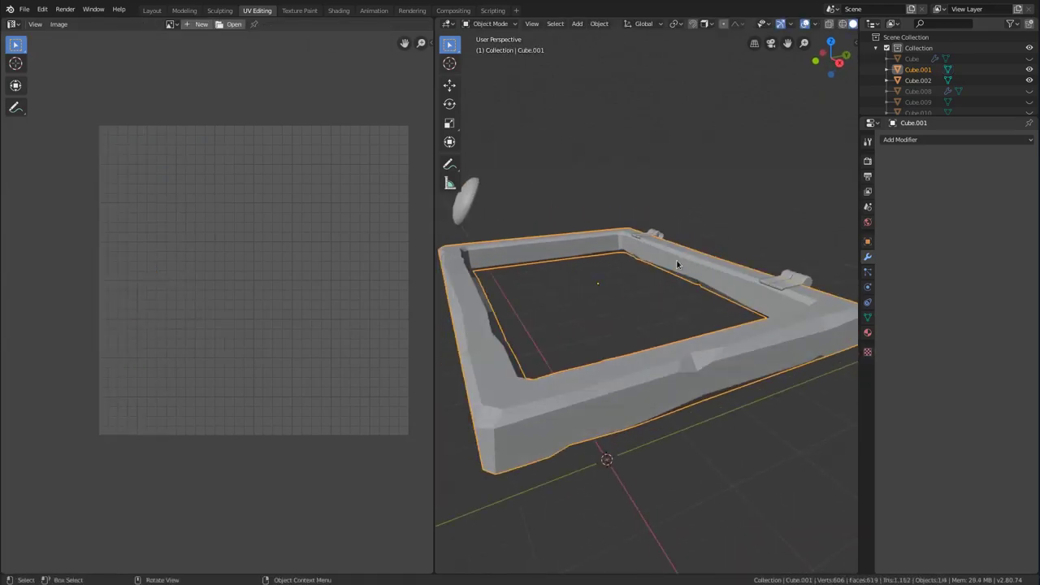
{"action": "key", "text": "m"}
{"action": "left_click", "coordinate": [658, 289]}
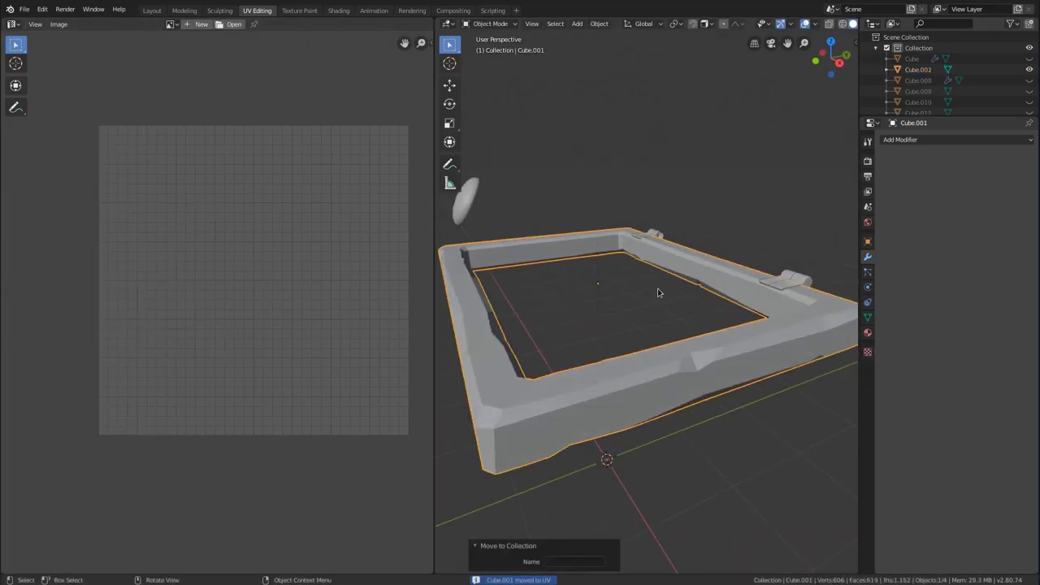
Enable viewport display of the Z-axis Mirror modifier on the hinge's centre leaf and apply that modifier.
{"action": "middle_click_drag", "start_coordinate": [752, 264], "coordinate": [641, 323]}
{"action": "left_click", "coordinate": [656, 286]}
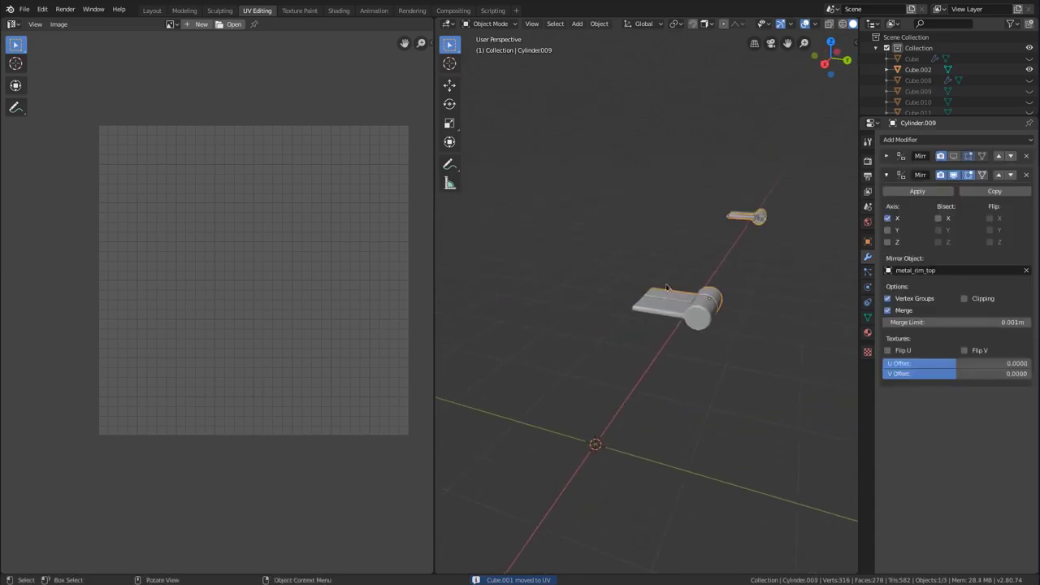
{"action": "middle_click_drag", "start_coordinate": [655, 284], "coordinate": [783, 269]}
{"action": "middle_click_drag", "start_coordinate": [783, 270], "coordinate": [629, 292], "text": "shift"}
{"action": "scroll", "coordinate": [628, 292], "scroll_direction": "up", "scroll_amount": 2}
{"action": "left_click", "coordinate": [695, 309]}
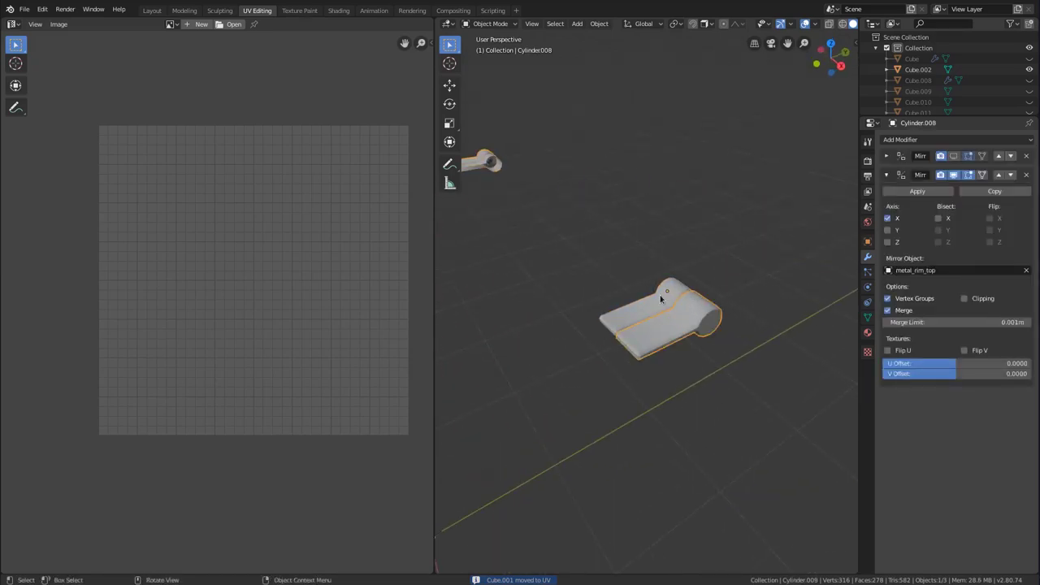
{"action": "left_click", "coordinate": [660, 299]}
{"action": "scroll", "coordinate": [662, 300], "scroll_direction": "up", "scroll_amount": 3}
{"action": "middle_click_drag", "start_coordinate": [692, 325], "coordinate": [672, 300], "text": "shift"}
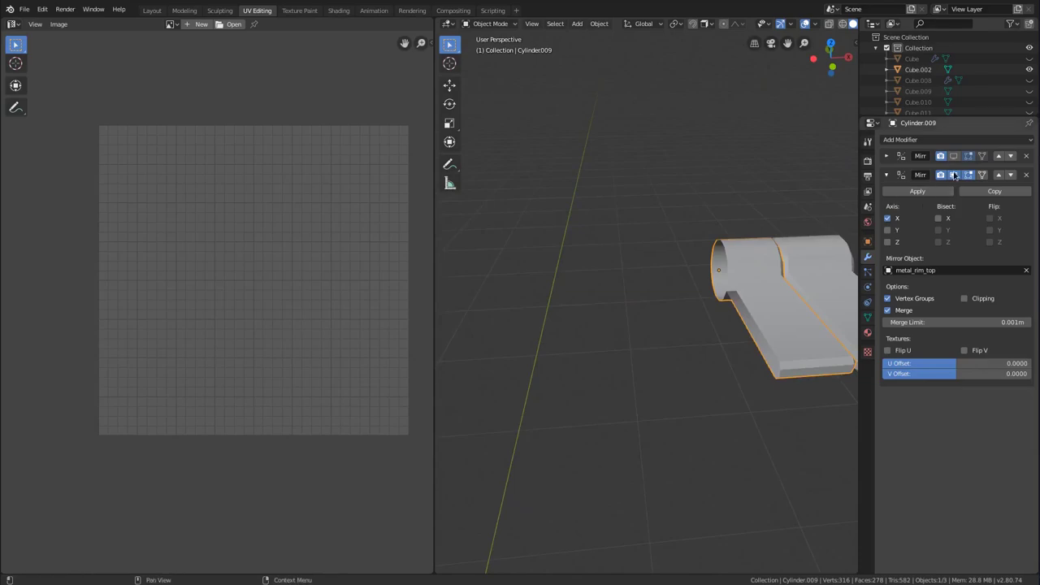
{"action": "middle_click_drag", "start_coordinate": [709, 202], "coordinate": [625, 239], "text": "shift"}
{"action": "left_click", "coordinate": [886, 157]}
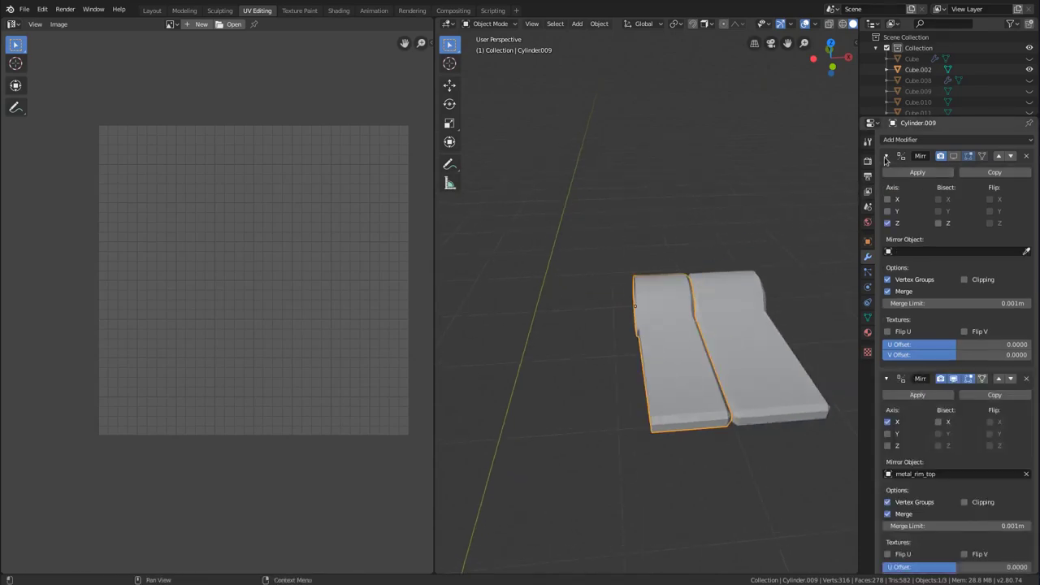
{"action": "left_click", "coordinate": [953, 157]}
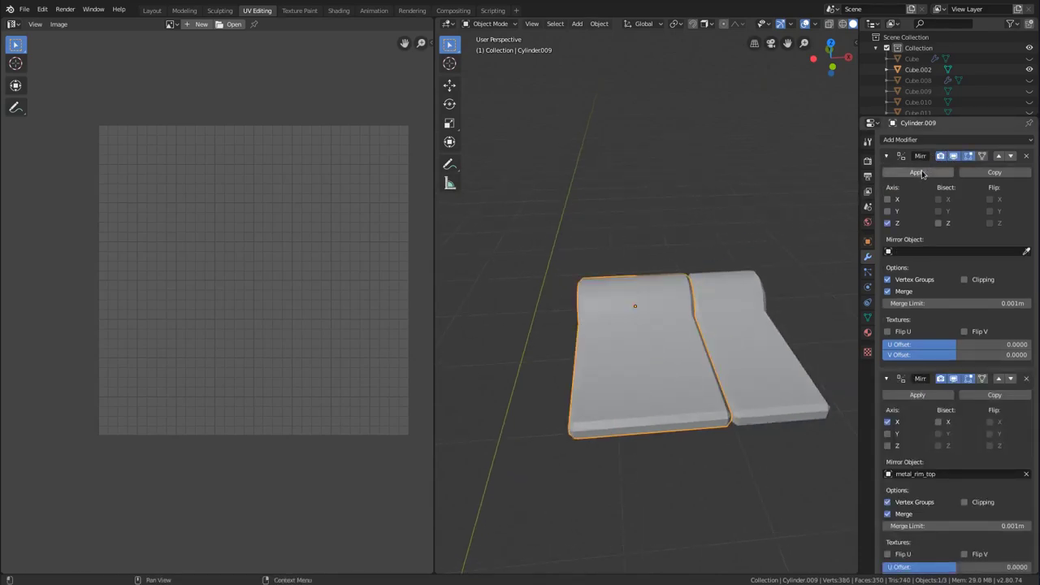
{"action": "left_click", "coordinate": [922, 174]}
{"action": "left_click", "coordinate": [887, 157]}
Mark seams on the two edge loops outlining the opposite side faces of the hinge's centre leaf.
{"action": "middle_click_drag", "start_coordinate": [701, 282], "coordinate": [580, 245]}
{"action": "key", "text": "Tab"}
{"action": "key", "text": "alt+a"}
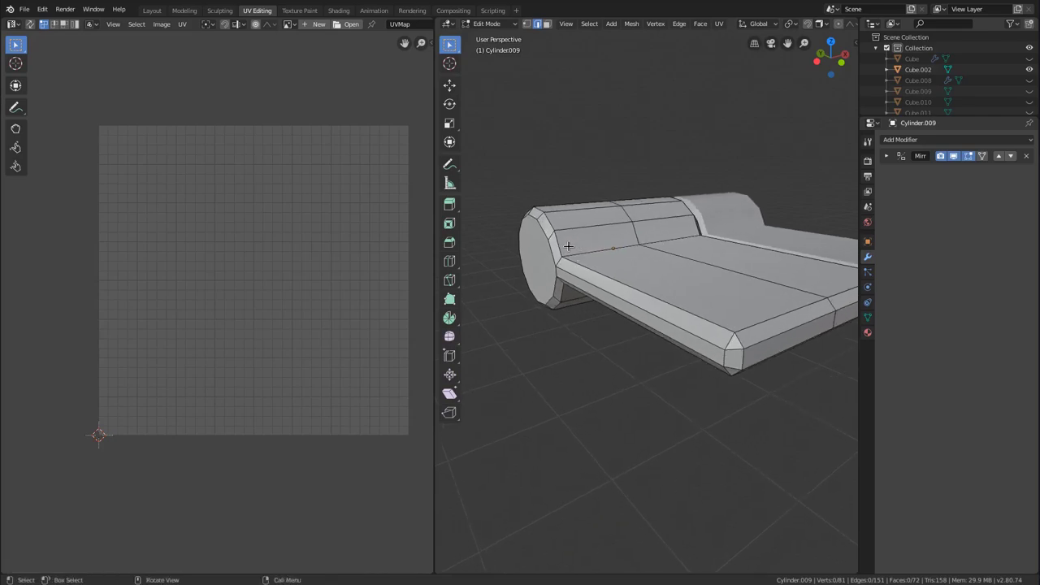
{"action": "left_click", "coordinate": [559, 251], "text": "alt"}
{"action": "middle_click_drag", "start_coordinate": [710, 306], "coordinate": [661, 268]}
{"action": "left_click", "coordinate": [583, 252], "text": "alt+shift"}
{"action": "middle_click_drag", "start_coordinate": [585, 246], "coordinate": [657, 241]}
{"action": "key", "text": "ctrl+e"}
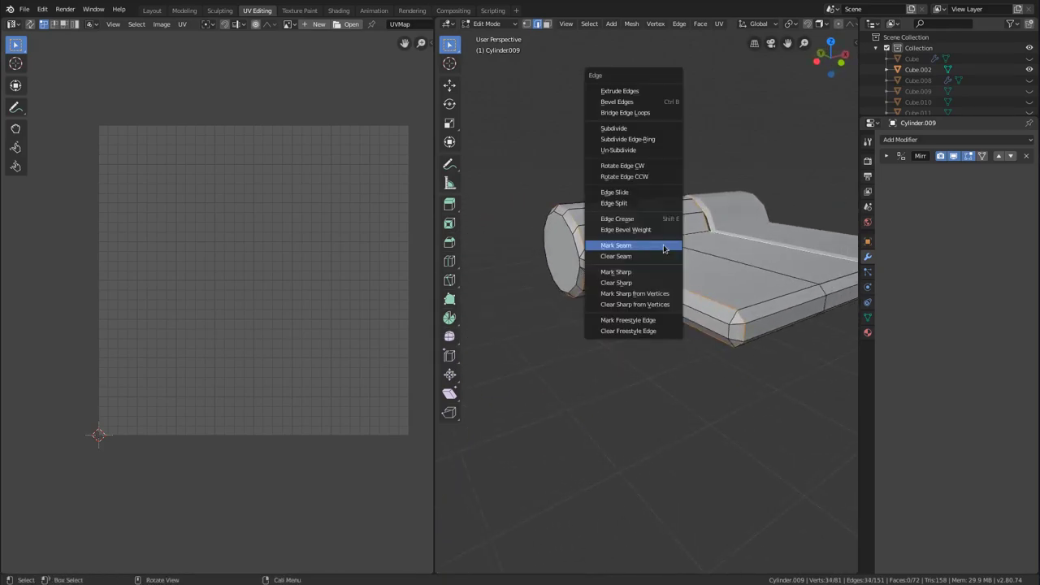
{"action": "left_click", "coordinate": [643, 246]}
Unwrap the entire centre hinge leaf using the two side seams.
{"action": "key", "text": "a"}
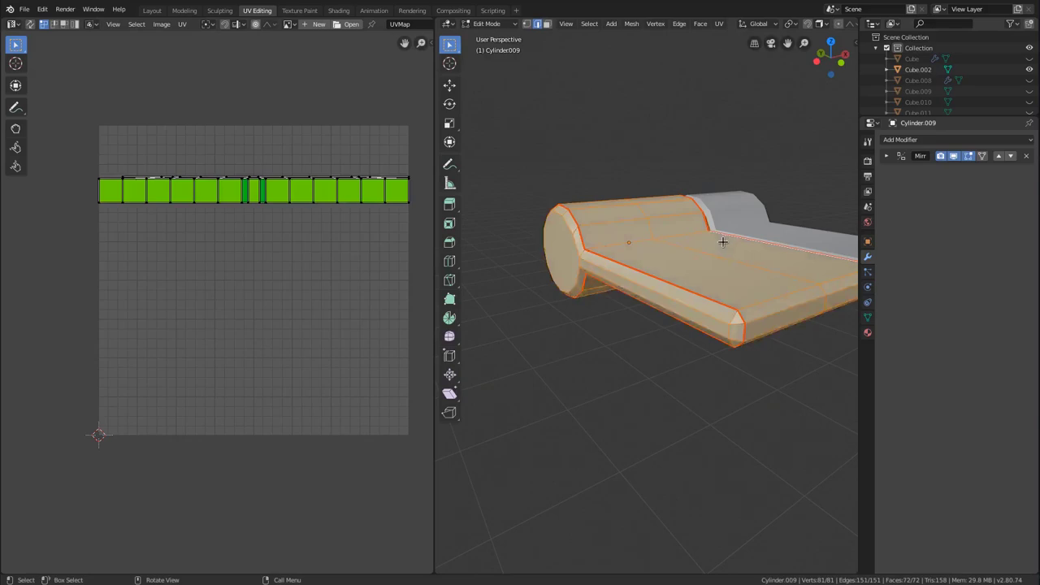
{"action": "key", "text": "u"}
{"action": "left_click", "coordinate": [721, 241]}
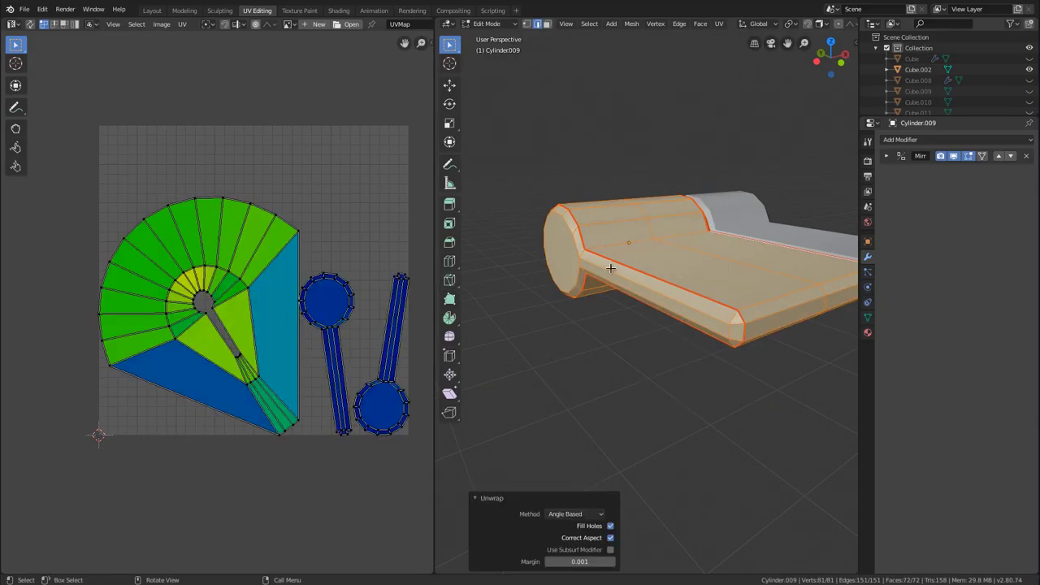
Mark a seam along the two upper edges at the leaf's flat end and unwrap the whole leaf again.
{"action": "middle_click_drag", "start_coordinate": [617, 268], "coordinate": [557, 355]}
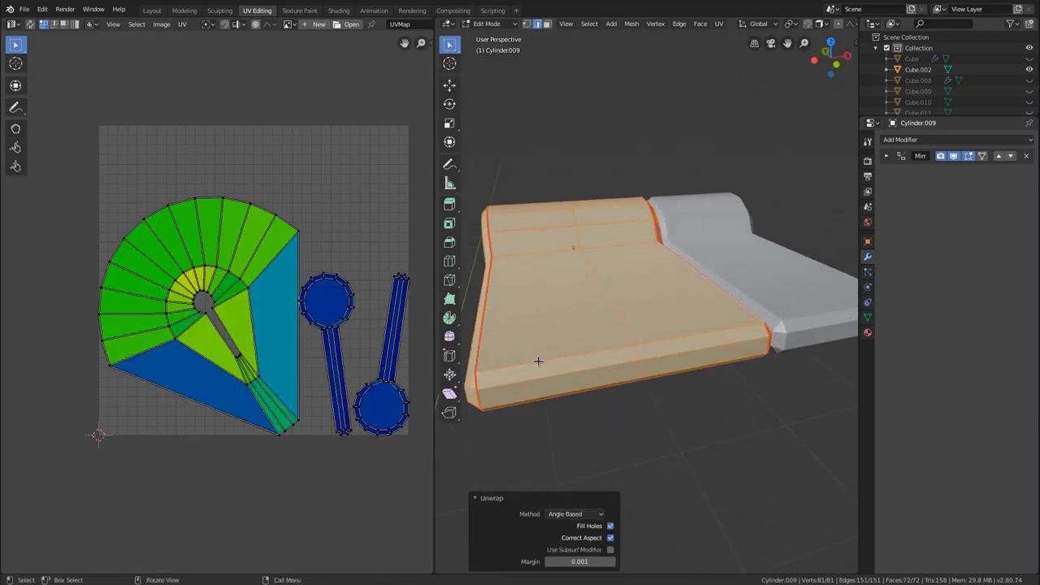
{"action": "left_click", "coordinate": [538, 361]}
{"action": "left_click", "coordinate": [703, 333], "text": "shift"}
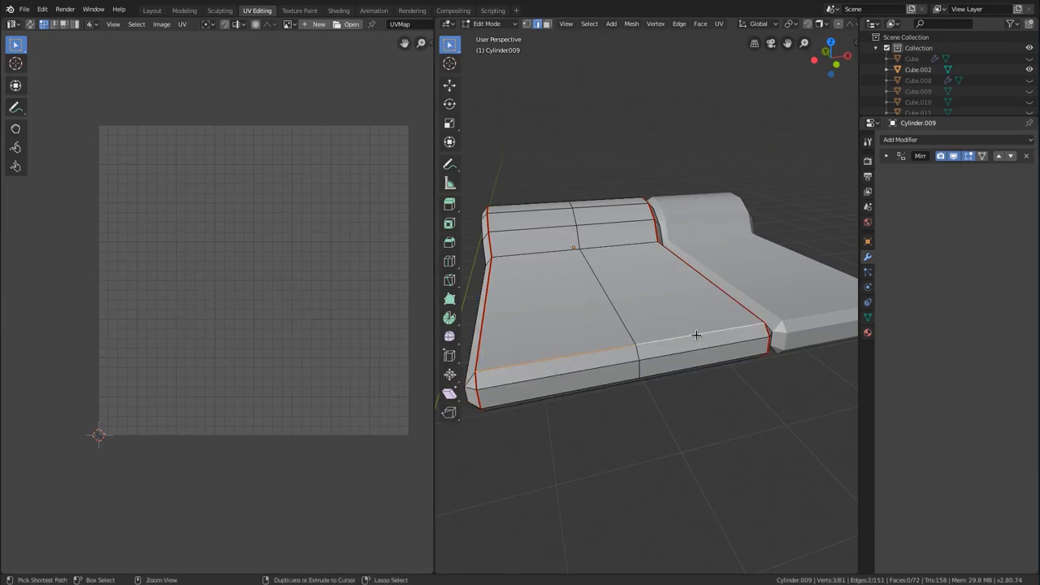
{"action": "key", "text": "ctrl+e"}
{"action": "left_click", "coordinate": [673, 398]}
{"action": "key", "text": "a"}
{"action": "key", "text": "u"}
{"action": "left_click", "coordinate": [694, 329]}
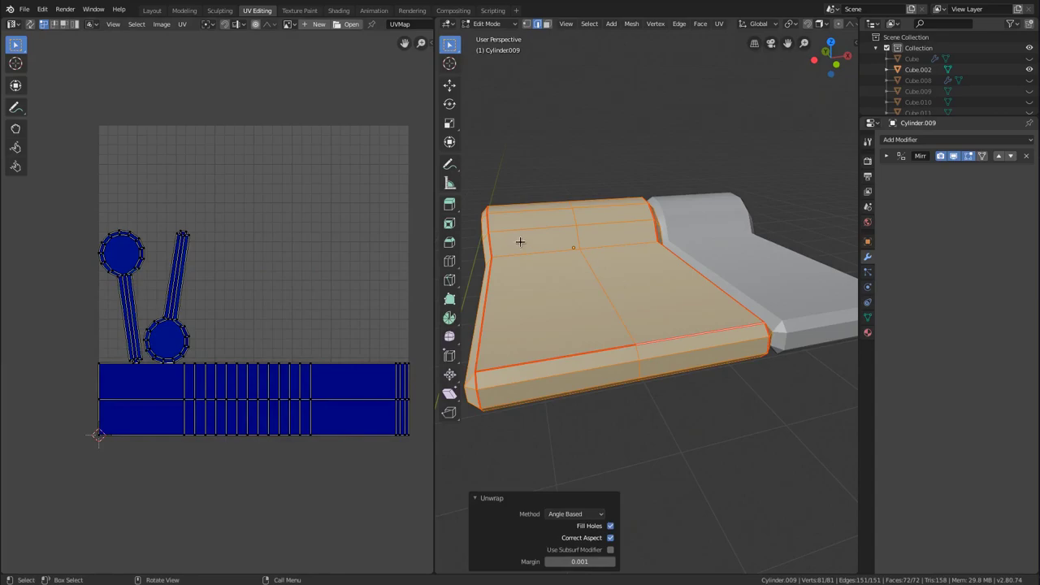
Clear the seam on one rim edge at each end of the hinge barrel and unwrap the leaf as a joined layout.
{"action": "middle_click_drag", "start_coordinate": [520, 239], "coordinate": [637, 246]}
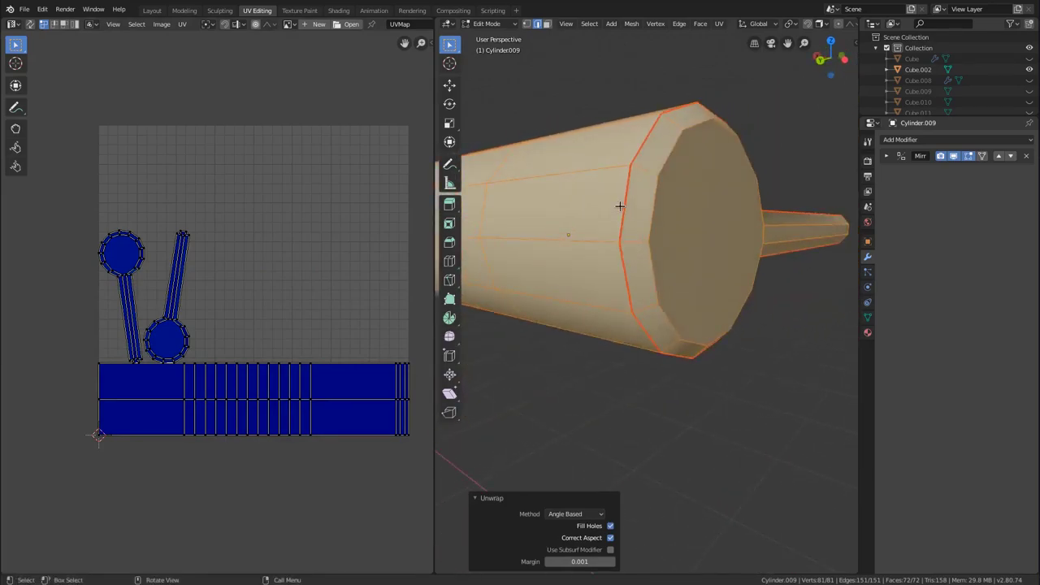
{"action": "key", "text": "alt+a"}
{"action": "middle_click_drag", "start_coordinate": [619, 206], "coordinate": [623, 234]}
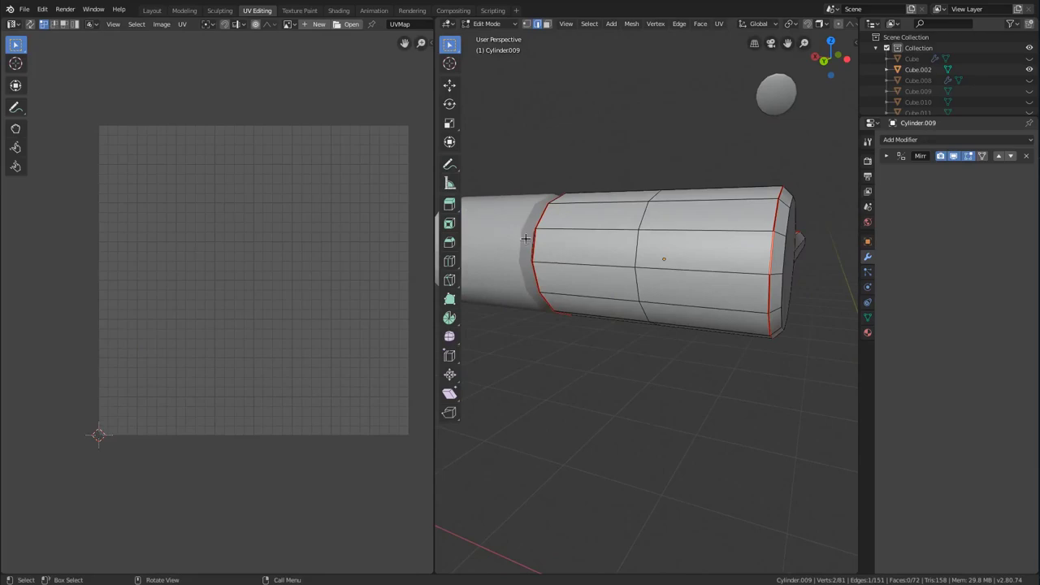
{"action": "left_click", "coordinate": [638, 233], "text": "alt"}
{"action": "key", "text": "ctrl+e"}
{"action": "left_click", "coordinate": [611, 235]}
{"action": "key", "text": "a"}
{"action": "key", "text": "u"}
{"action": "left_click", "coordinate": [651, 221]}
Rotate the leaf's joined UV layout nearly upright and scale it down to fit inside the UV square.
{"action": "scroll", "coordinate": [206, 325], "scroll_direction": "up", "scroll_amount": 4}
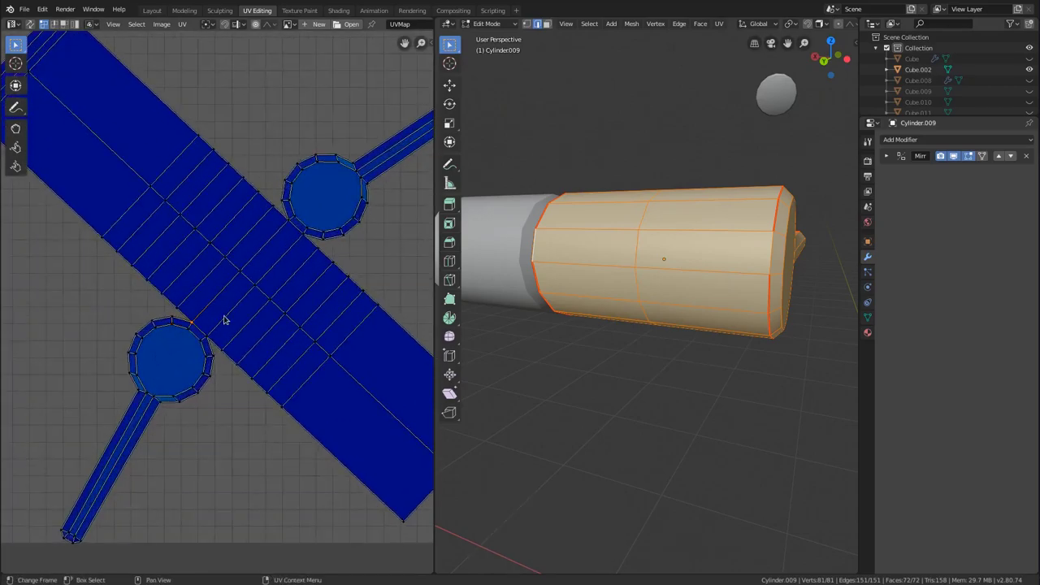
{"action": "scroll", "coordinate": [244, 327], "scroll_direction": "down", "scroll_amount": 4}
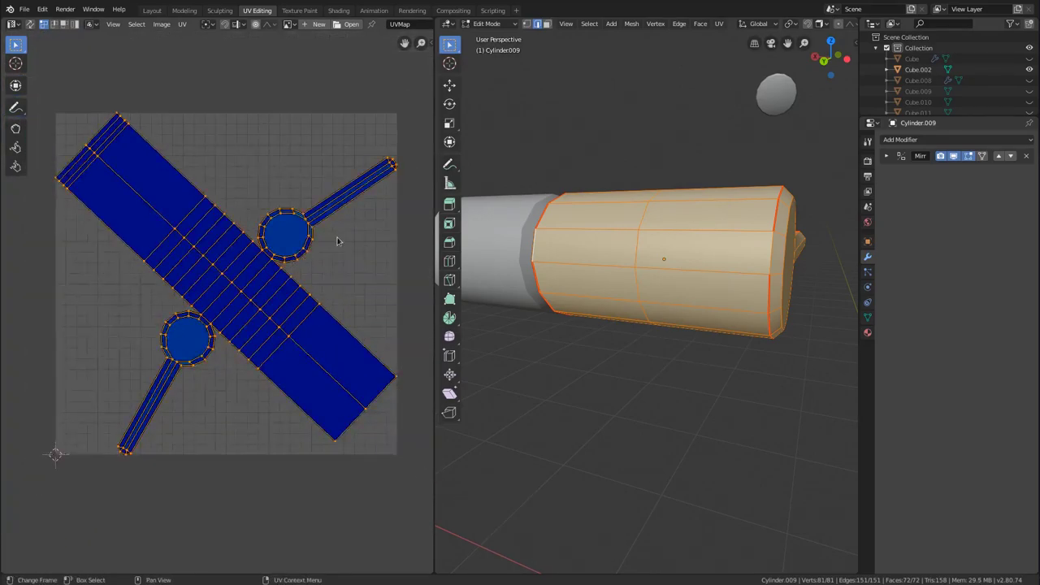
{"action": "key", "text": "a"}
{"action": "key", "text": "r"}
{"action": "left_click", "coordinate": [317, 320]}
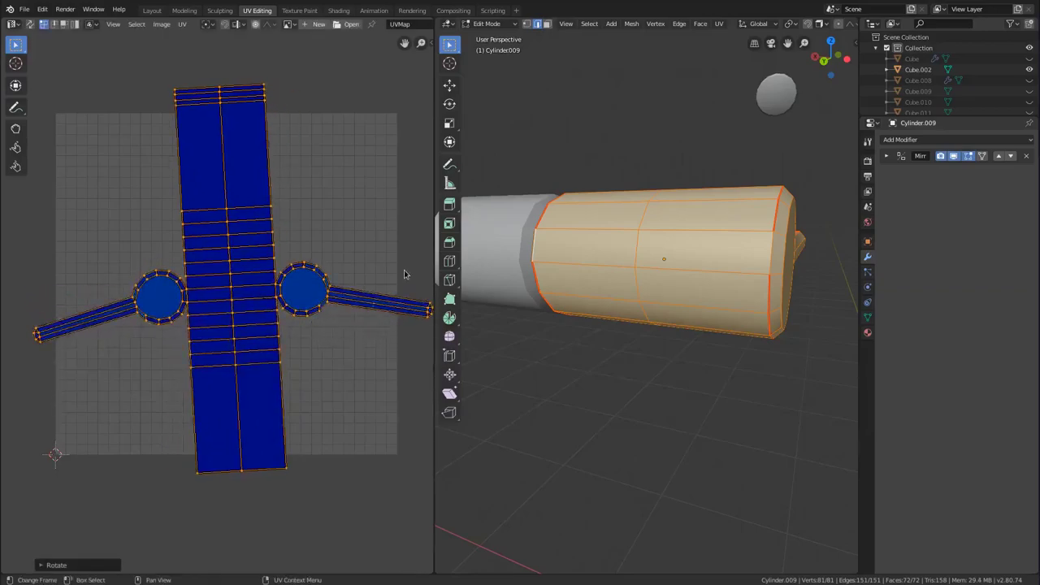
{"action": "key", "text": "s"}
{"action": "left_click", "coordinate": [339, 284]}
{"action": "key", "text": "g"}
{"action": "left_click", "coordinate": [372, 302]}
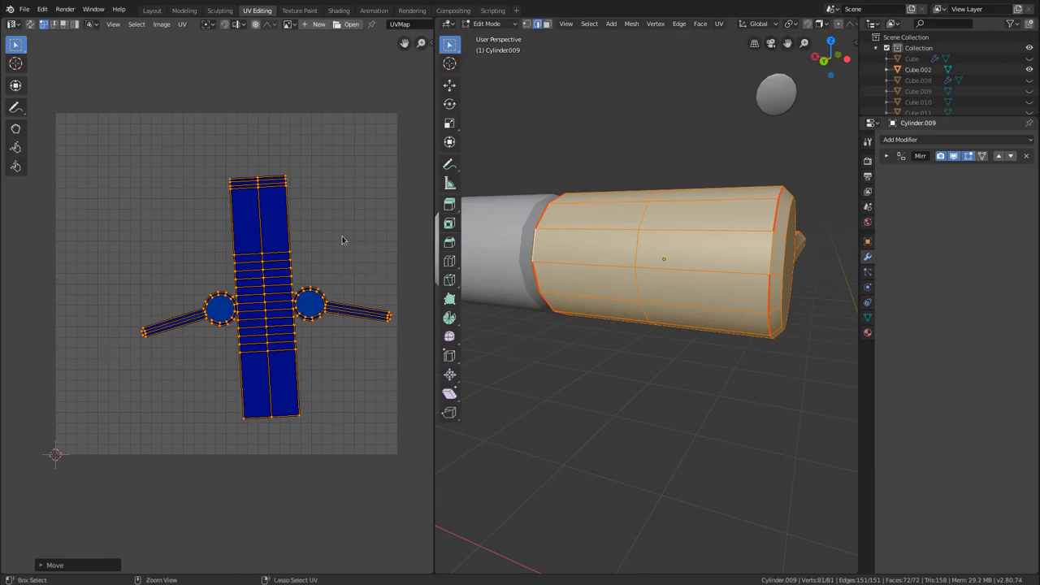
Straighten the UV strip to vertical and move the layout down to the lower edge of the UV square.
{"action": "scroll", "coordinate": [373, 236], "scroll_direction": "up", "scroll_amount": 1}
{"action": "key", "text": "r"}
{"action": "left_click", "coordinate": [396, 242]}
{"action": "key", "text": "g"}
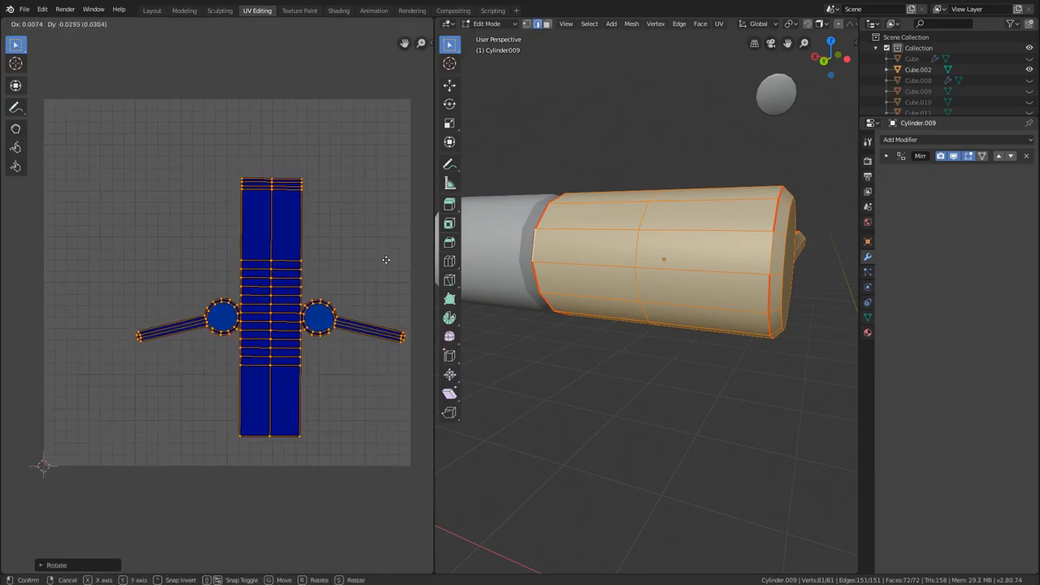
{"action": "left_click", "coordinate": [343, 333]}
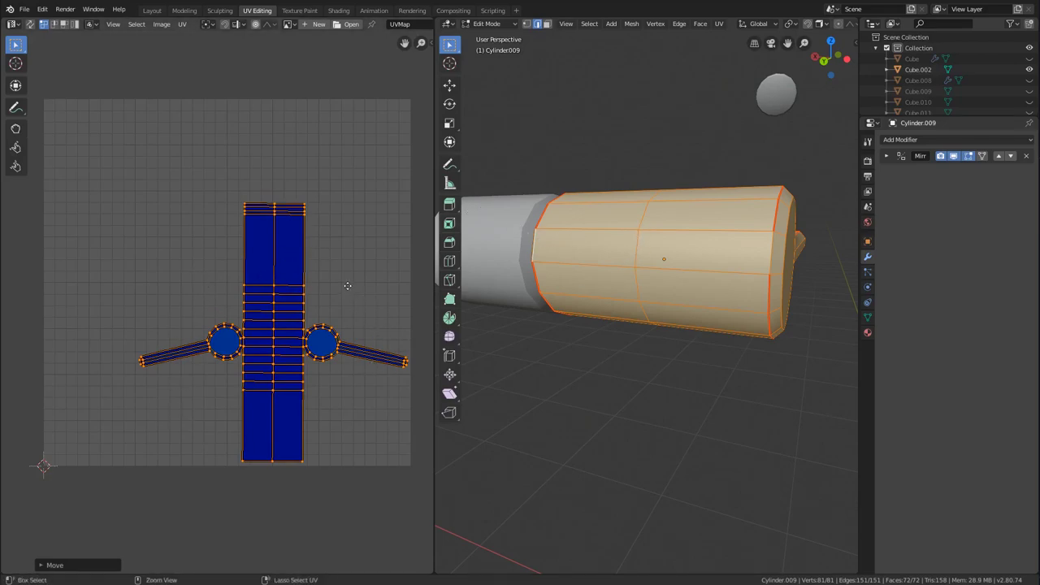
{"action": "scroll", "coordinate": [266, 309], "scroll_direction": "up", "scroll_amount": 3}
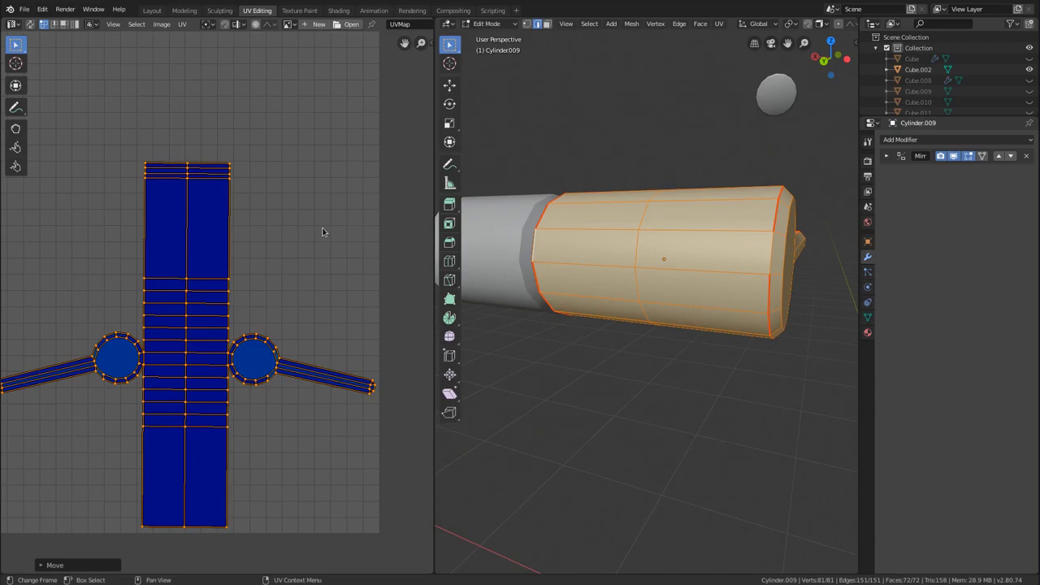
{"action": "scroll", "coordinate": [251, 249], "scroll_direction": "down", "scroll_amount": 2}
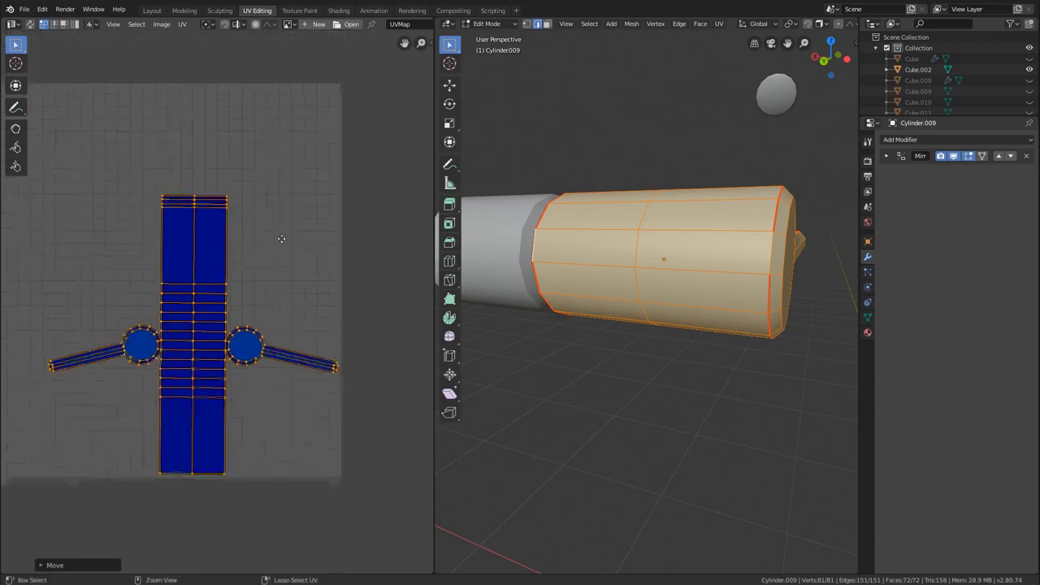
Mark the rim edges at both barrel ends as seams again and unwrap the whole leaf into separate islands.
{"action": "middle_click_drag", "start_coordinate": [650, 317], "coordinate": [539, 260]}
{"action": "key", "text": "alt+a"}
{"action": "left_click", "coordinate": [530, 260], "text": "shift"}
{"action": "key", "text": "ctrl+e"}
{"action": "left_click", "coordinate": [623, 246]}
{"action": "key", "text": "a"}
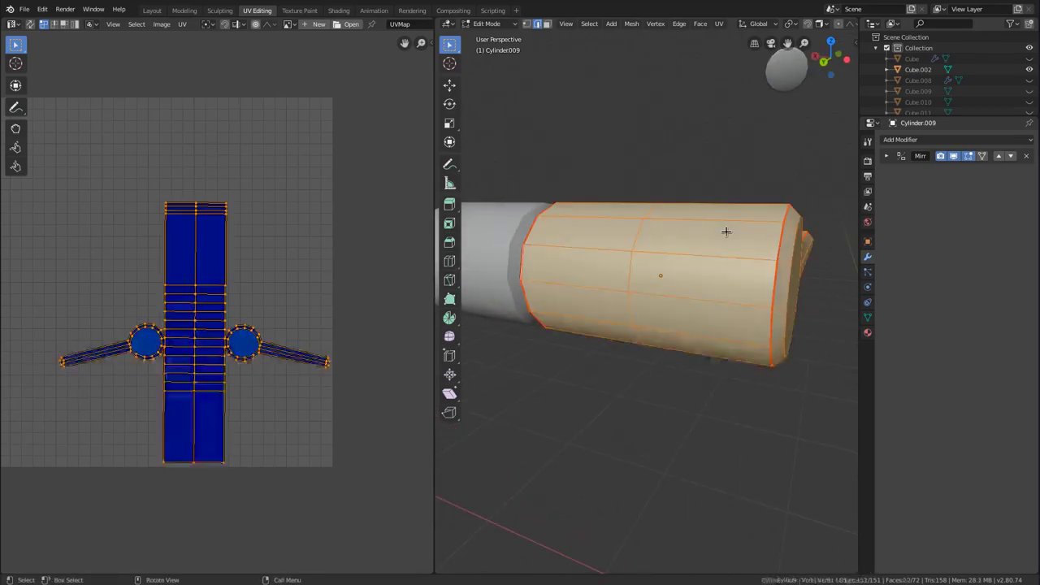
{"action": "key", "text": "u"}
{"action": "left_click", "coordinate": [675, 233]}
{"action": "middle_click_drag", "start_coordinate": [181, 278], "coordinate": [343, 252]}
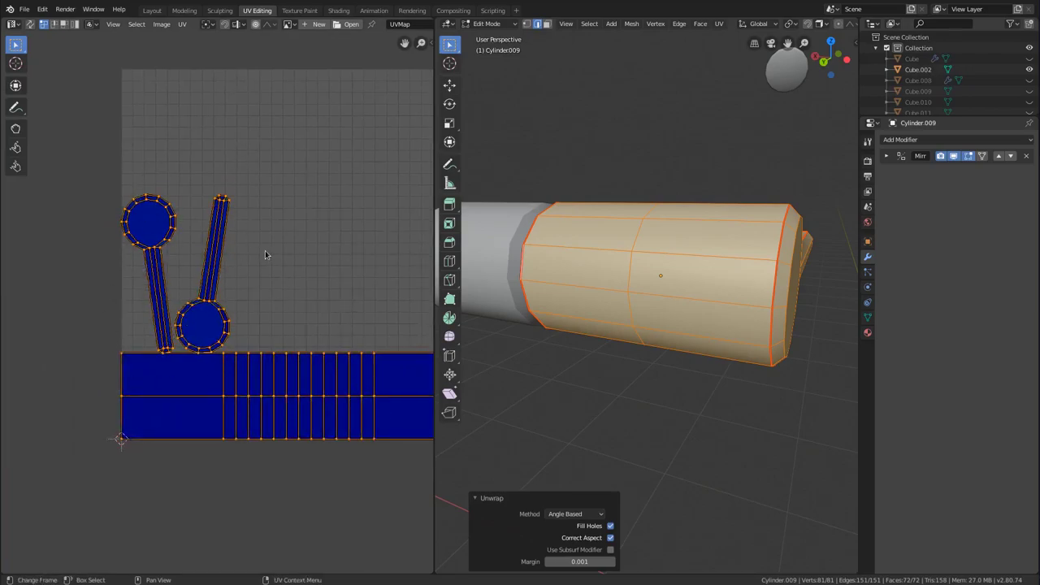
Leave mesh editing and move the unwrapped centre hinge leaf to the UV collection.
{"action": "middle_click_drag", "start_coordinate": [813, 187], "coordinate": [599, 260]}
{"action": "key", "text": "Tab"}
{"action": "key", "text": "m"}
{"action": "left_click", "coordinate": [554, 255]}
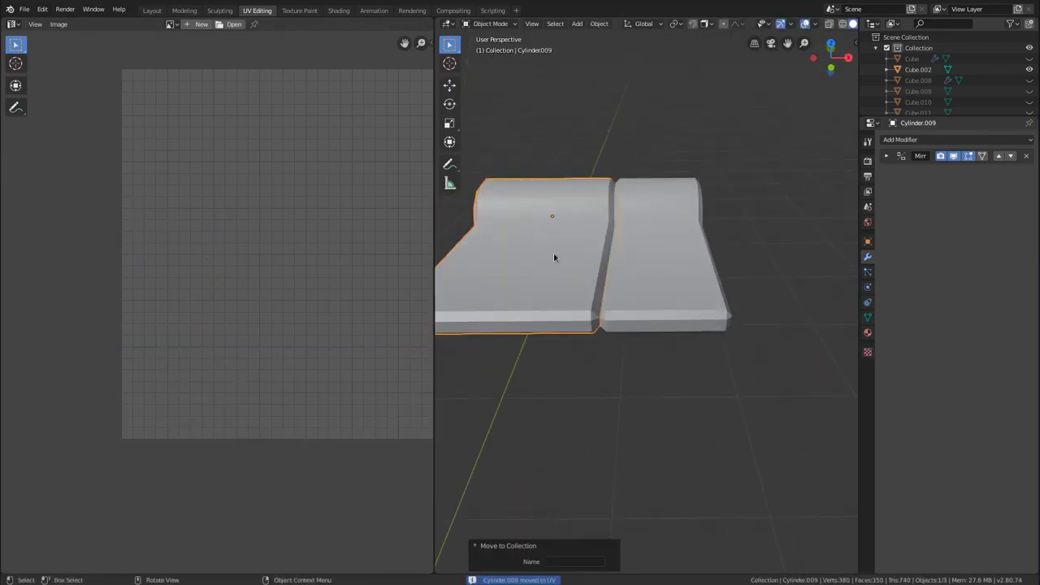
Edit the side hinge leaf, select the bevel edge loops along both of its sides plus the top edge near its front end, and mark them as seams.
{"action": "left_click", "coordinate": [621, 233]}
{"action": "key", "text": "Tab"}
{"action": "middle_click_drag", "start_coordinate": [739, 200], "coordinate": [633, 248]}
{"action": "scroll", "coordinate": [633, 248], "scroll_direction": "up", "scroll_amount": 2}
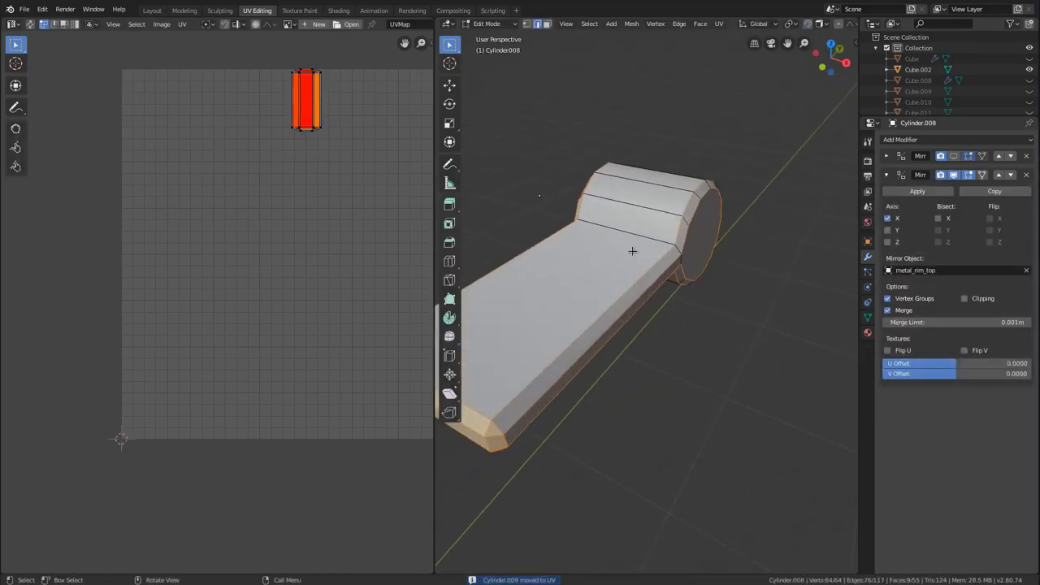
{"action": "left_click", "coordinate": [674, 225], "text": "alt"}
{"action": "middle_click_drag", "start_coordinate": [569, 225], "coordinate": [634, 244]}
{"action": "middle_click_drag", "start_coordinate": [634, 244], "coordinate": [530, 292], "text": "shift"}
{"action": "scroll", "coordinate": [674, 301], "scroll_direction": "down", "scroll_amount": 5}
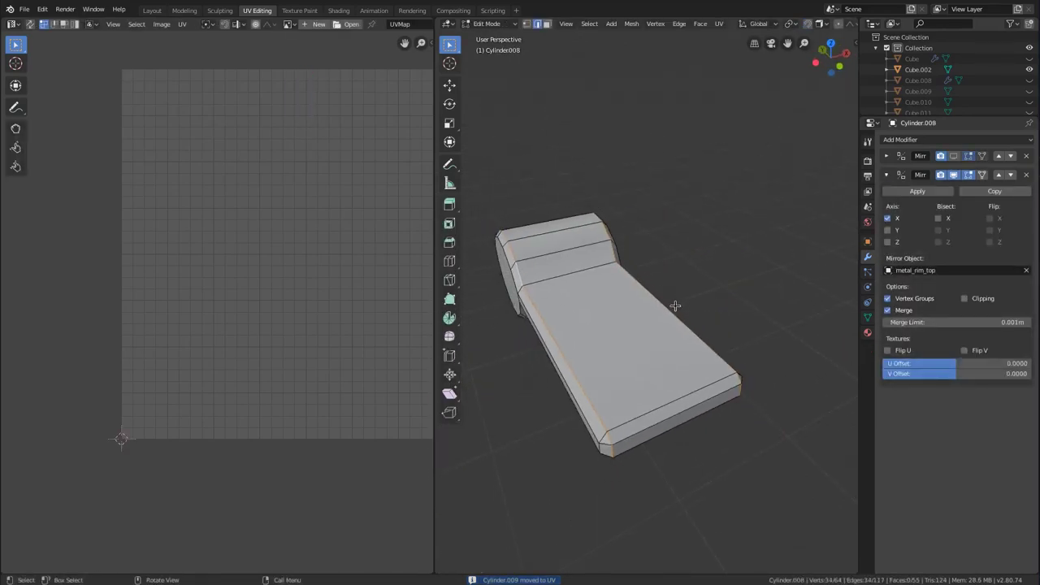
{"action": "left_click", "coordinate": [642, 348], "text": "alt"}
{"action": "key", "text": "ctrl+e"}
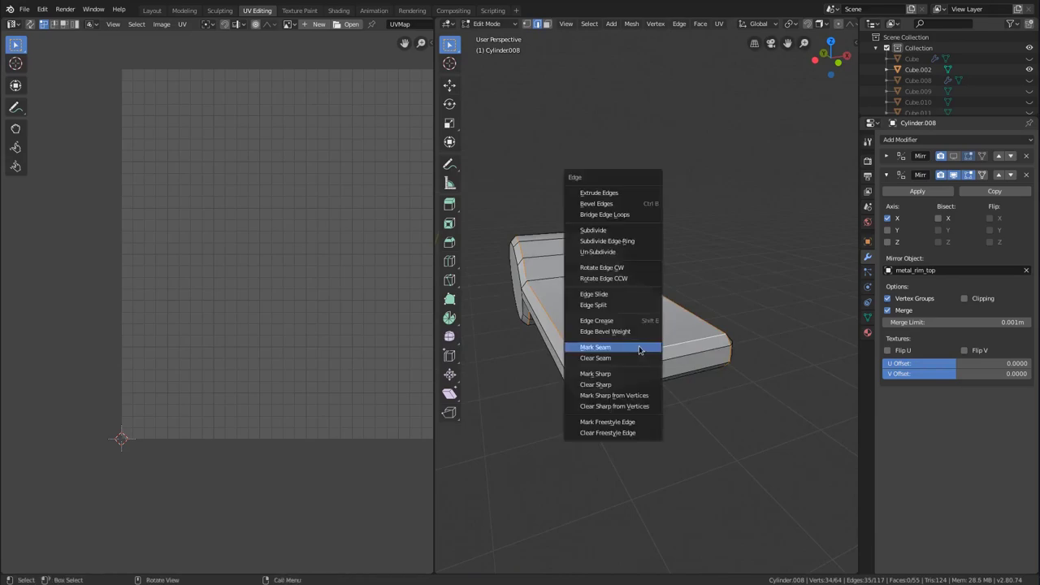
{"action": "left_click", "coordinate": [596, 347]}
Unwrap the whole side hinge leaf and move it to the UV collection.
{"action": "key", "text": "a"}
{"action": "key", "text": "u"}
{"action": "left_click", "coordinate": [693, 282]}
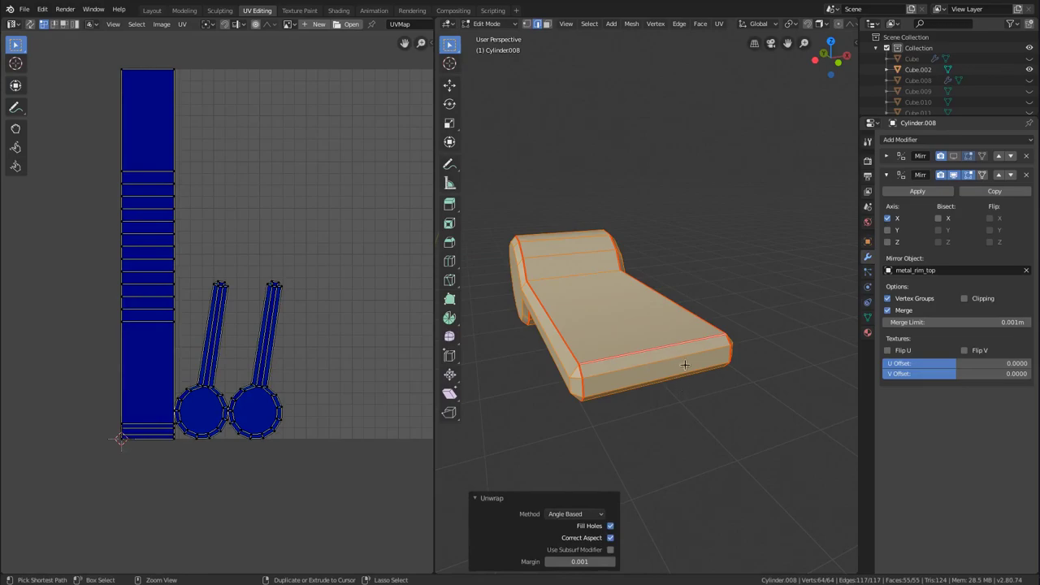
{"action": "key", "text": "Tab"}
{"action": "scroll", "coordinate": [691, 301], "scroll_direction": "down", "scroll_amount": 8}
{"action": "key", "text": "m"}
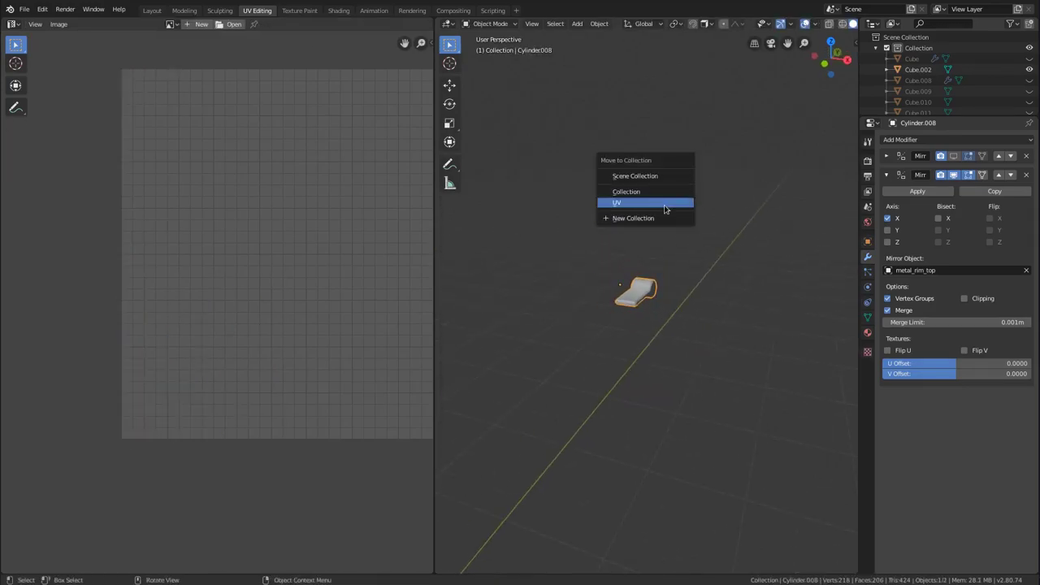
{"action": "left_click", "coordinate": [666, 205]}
Edit the remaining rivet and mark the edge loop around its back rim as a seam.
{"action": "scroll", "coordinate": [691, 242], "scroll_direction": "down", "scroll_amount": 3}
{"action": "middle_click_drag", "start_coordinate": [662, 200], "coordinate": [673, 234]}
{"action": "left_click", "coordinate": [683, 283]}
{"action": "key", "text": "KP_Decimal"}
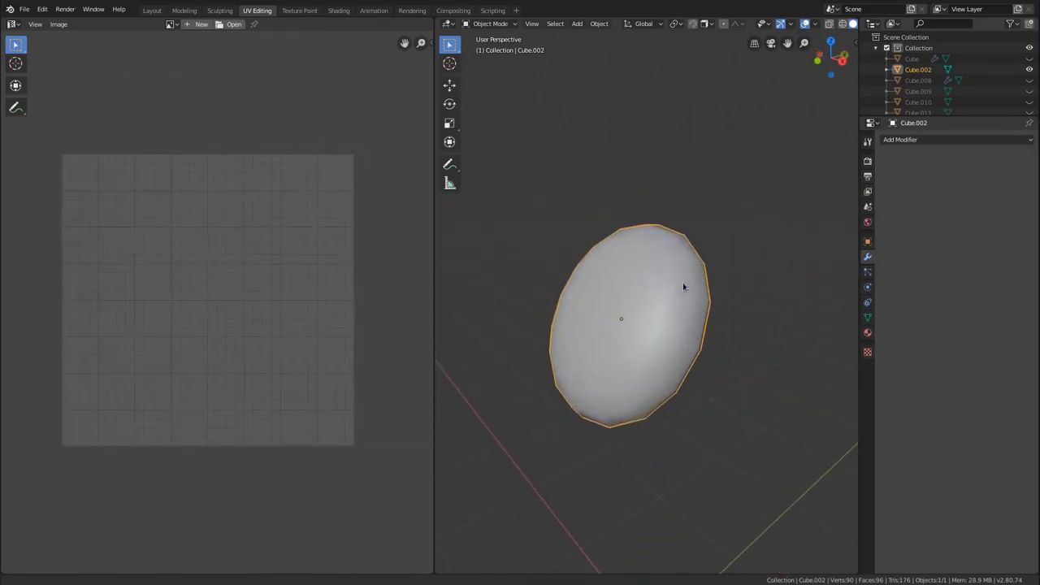
{"action": "middle_click_drag", "start_coordinate": [683, 286], "coordinate": [630, 286]}
{"action": "key", "text": "Tab"}
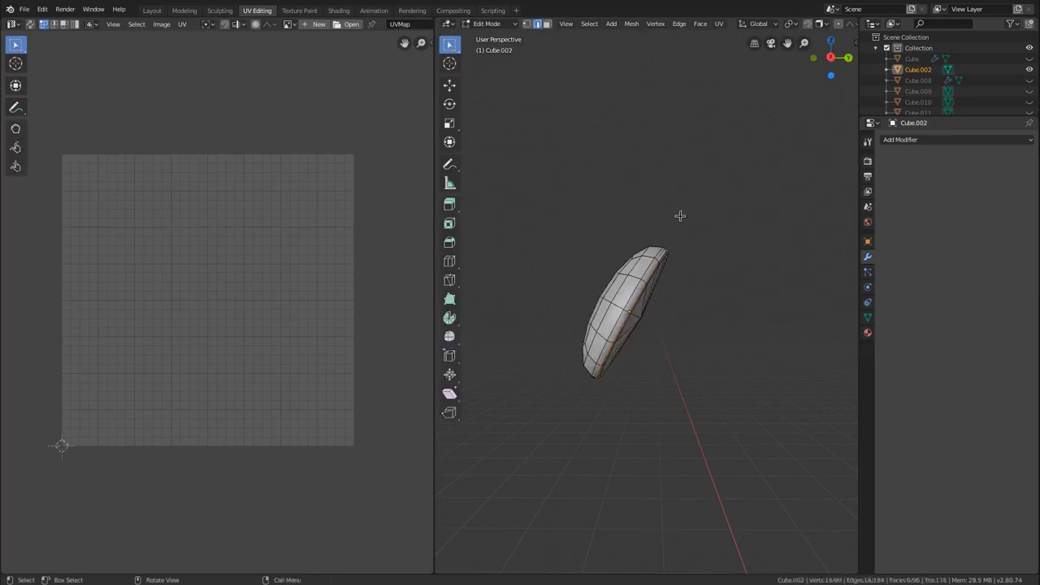
{"action": "middle_click_drag", "start_coordinate": [661, 236], "coordinate": [628, 227]}
{"action": "left_click", "coordinate": [631, 227], "text": "alt"}
{"action": "scroll", "coordinate": [665, 189], "scroll_direction": "up", "scroll_amount": 2}
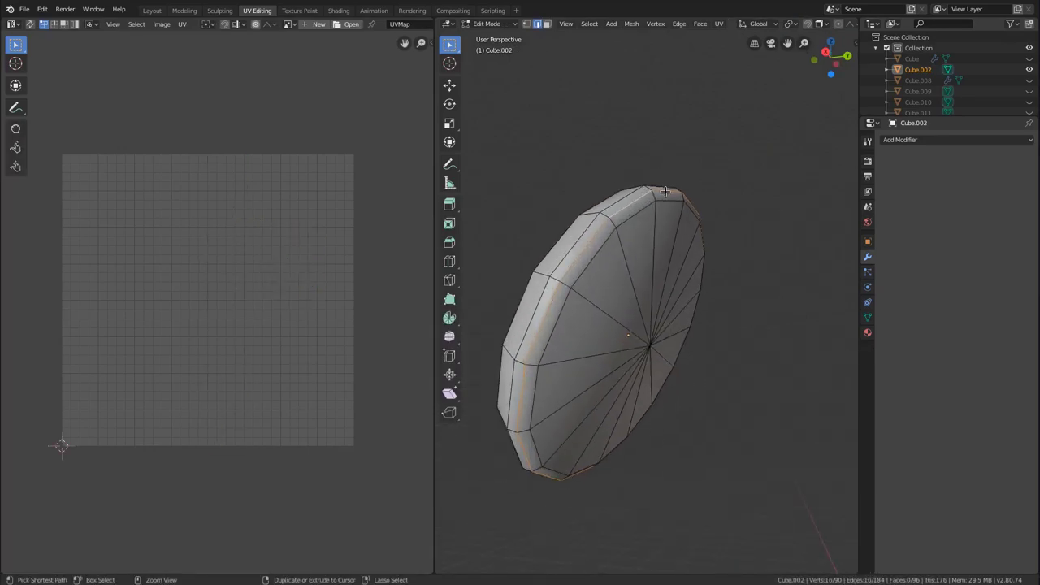
{"action": "key", "text": "ctrl+e"}
{"action": "left_click", "coordinate": [665, 198]}
Unwrap the whole rivet into separate dome and flat back islands.
{"action": "middle_click_drag", "start_coordinate": [665, 257], "coordinate": [582, 242]}
{"action": "key", "text": "a"}
{"action": "key", "text": "u"}
{"action": "left_click", "coordinate": [637, 262]}
Scale the rivet's flat back UV island down strongly and place it beside the dome island.
{"action": "left_click", "coordinate": [289, 379]}
{"action": "middle_click_drag", "start_coordinate": [323, 277], "coordinate": [296, 221]}
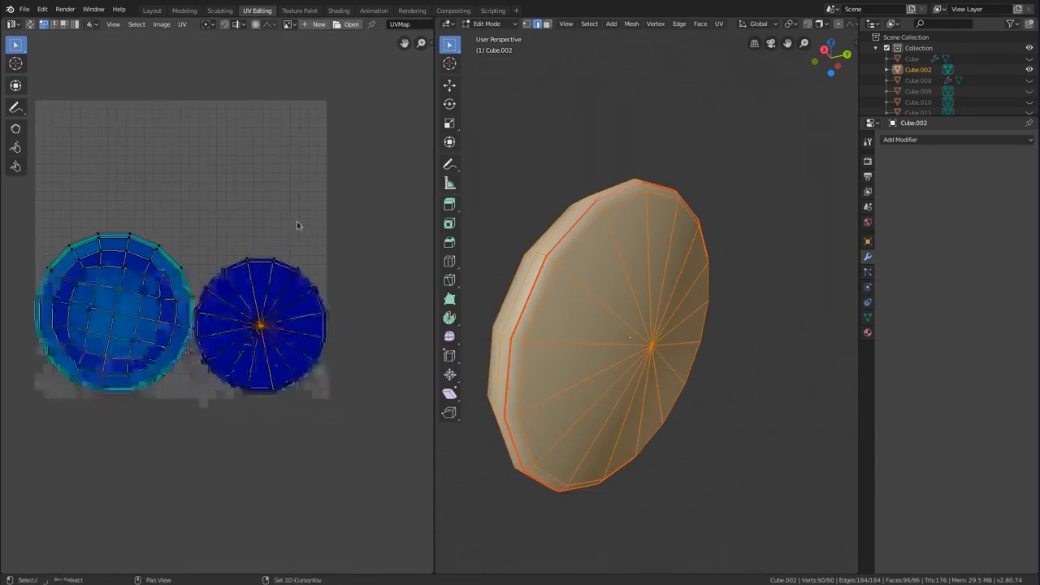
{"action": "scroll", "coordinate": [296, 226], "scroll_direction": "up", "scroll_amount": 1}
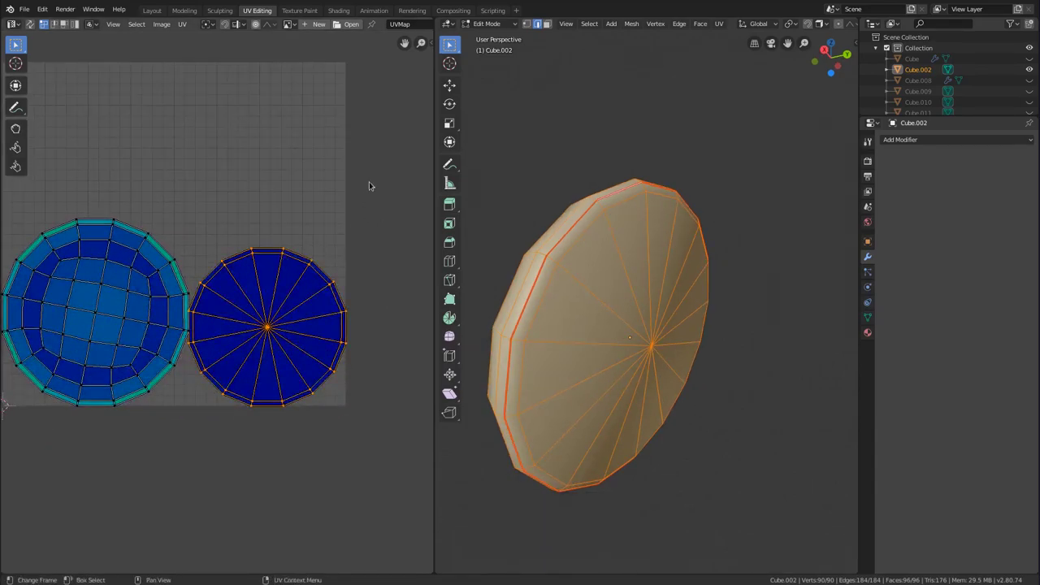
{"action": "key", "text": "s"}
{"action": "left_click", "coordinate": [290, 293]}
{"action": "key", "text": "g"}
{"action": "left_click", "coordinate": [246, 306]}
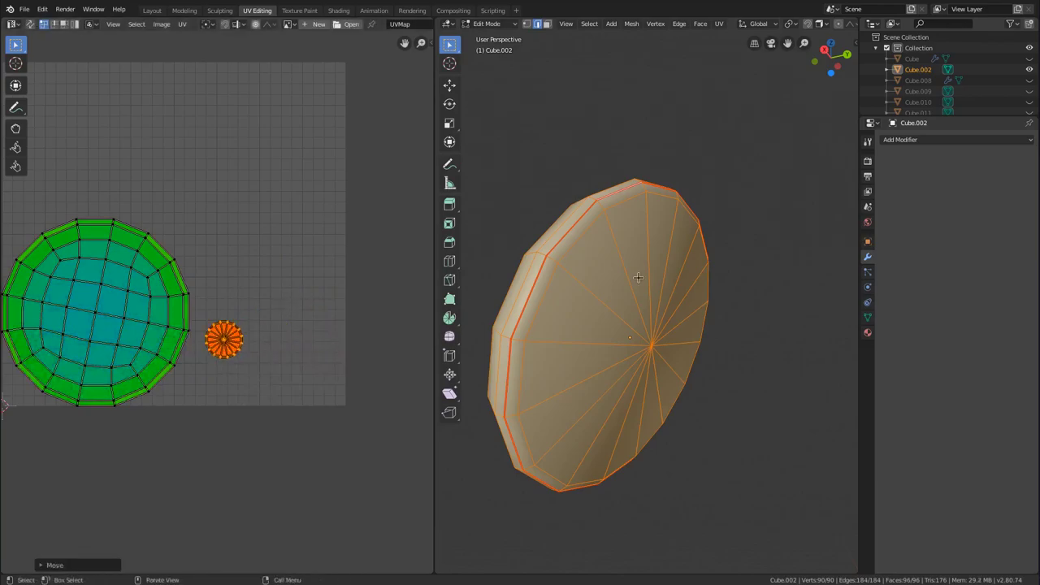
{"action": "scroll", "coordinate": [554, 360], "scroll_direction": "up", "scroll_amount": 1}
{"action": "scroll", "coordinate": [720, 390], "scroll_direction": "down", "scroll_amount": 5}
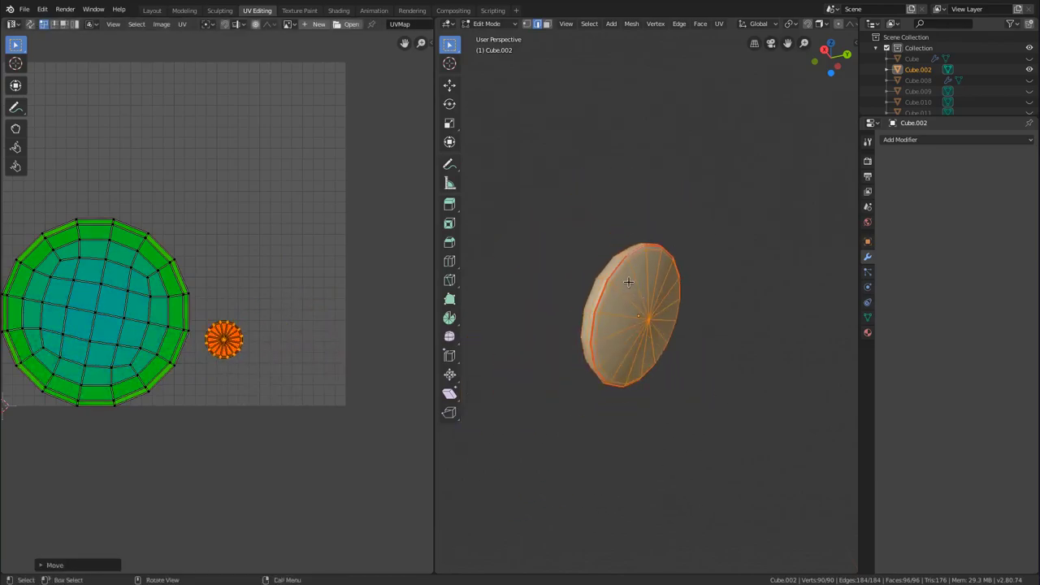
{"action": "scroll", "coordinate": [630, 309], "scroll_direction": "up", "scroll_amount": 3}
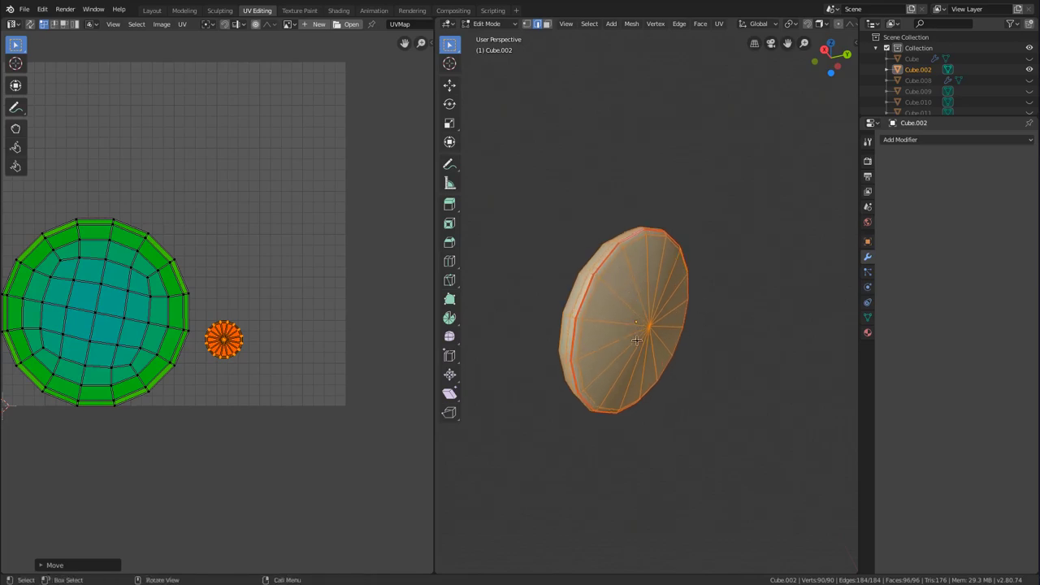
{"action": "middle_click_drag", "start_coordinate": [661, 323], "coordinate": [642, 326]}
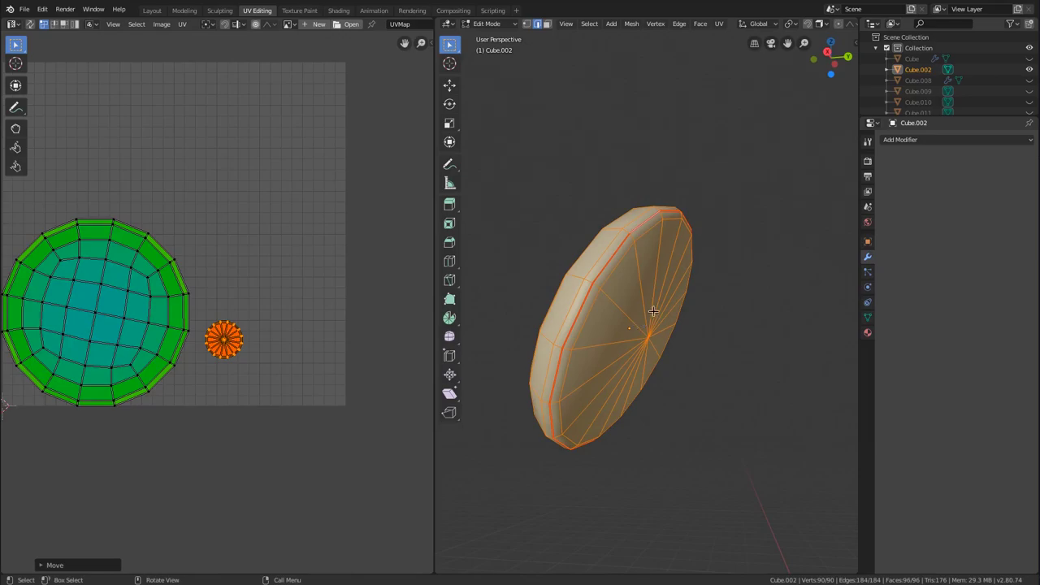
{"action": "scroll", "coordinate": [251, 263], "scroll_direction": "up", "scroll_amount": 3}
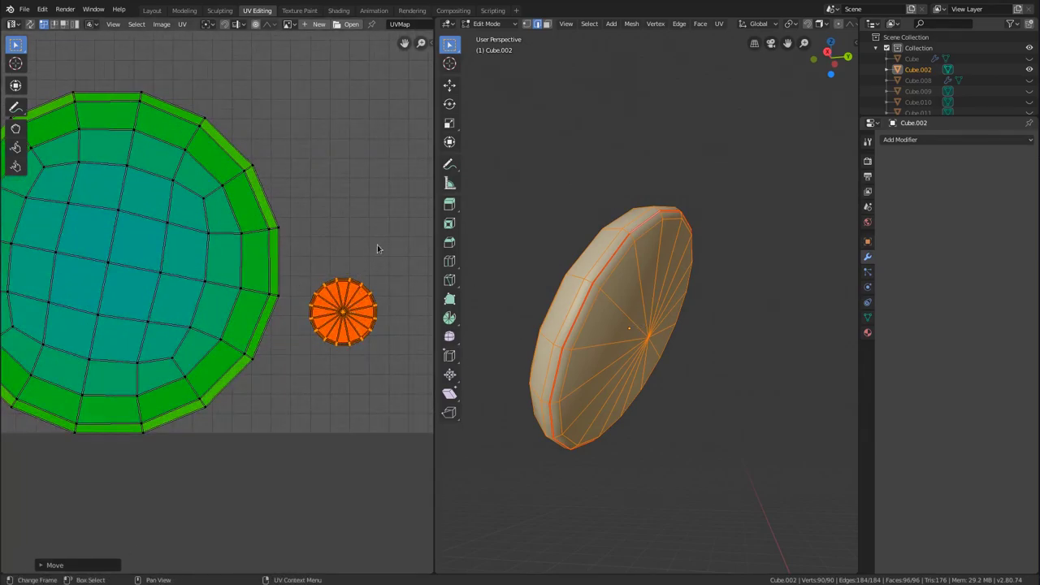
{"action": "key", "text": "s"}
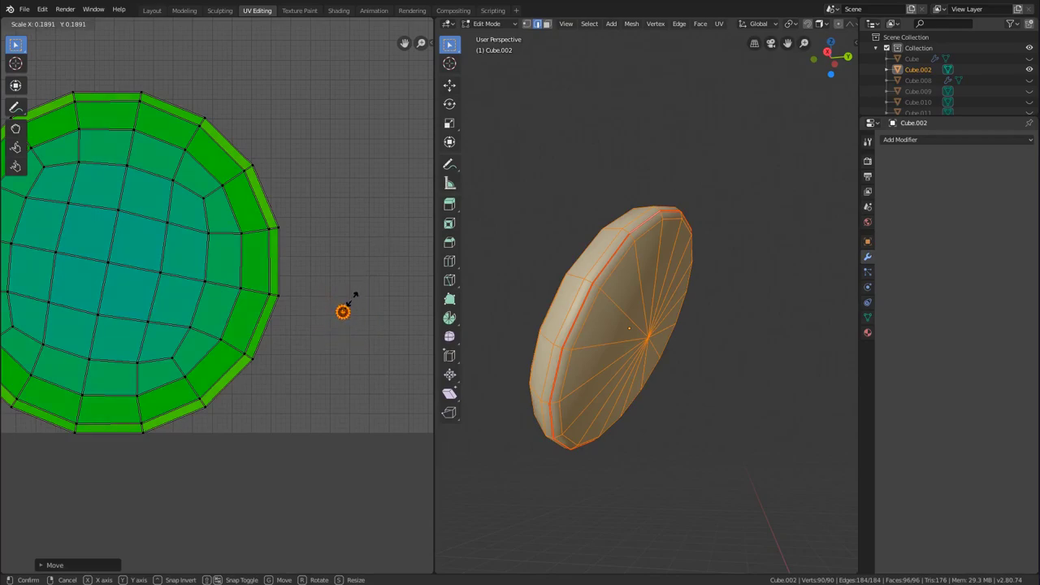
{"action": "left_click", "coordinate": [356, 251]}
{"action": "scroll", "coordinate": [350, 260], "scroll_direction": "down", "scroll_amount": 1}
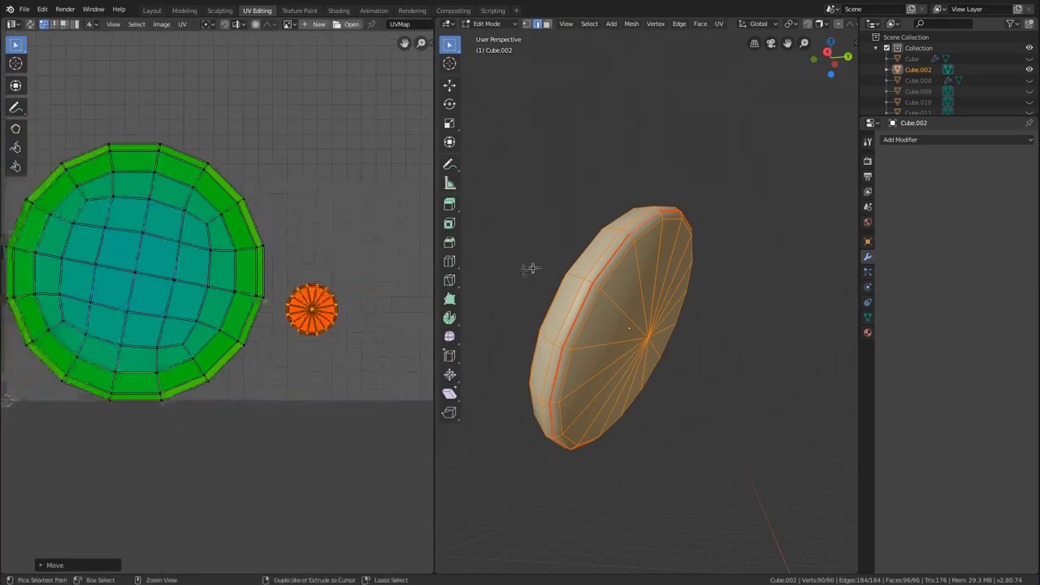
Leave mesh editing of the rivet and reveal all hidden chest parts.
{"action": "scroll", "coordinate": [735, 218], "scroll_direction": "down", "scroll_amount": 1}
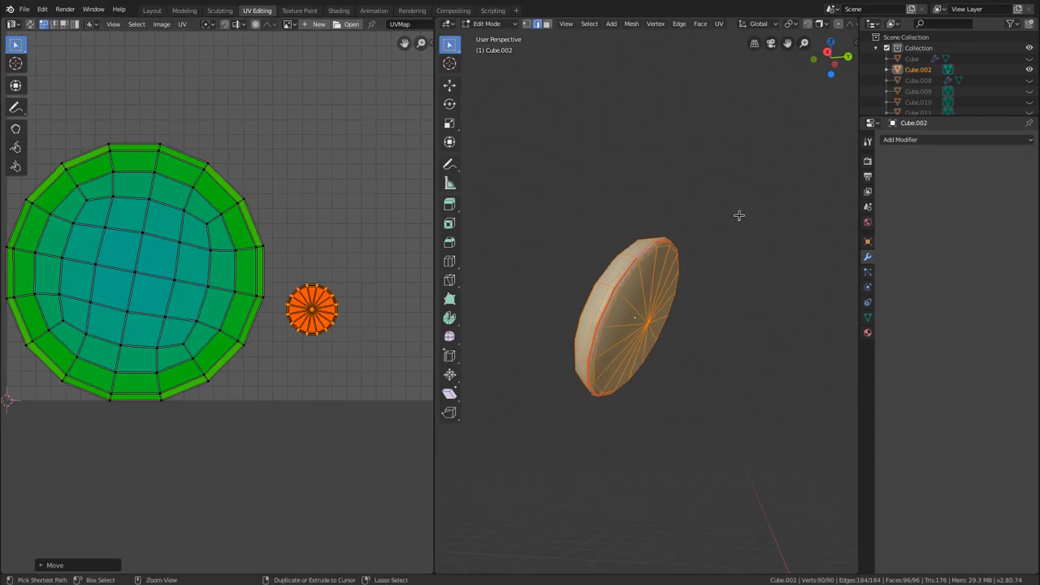
{"action": "key", "text": "Tab"}
{"action": "scroll", "coordinate": [646, 224], "scroll_direction": "down", "scroll_amount": 2}
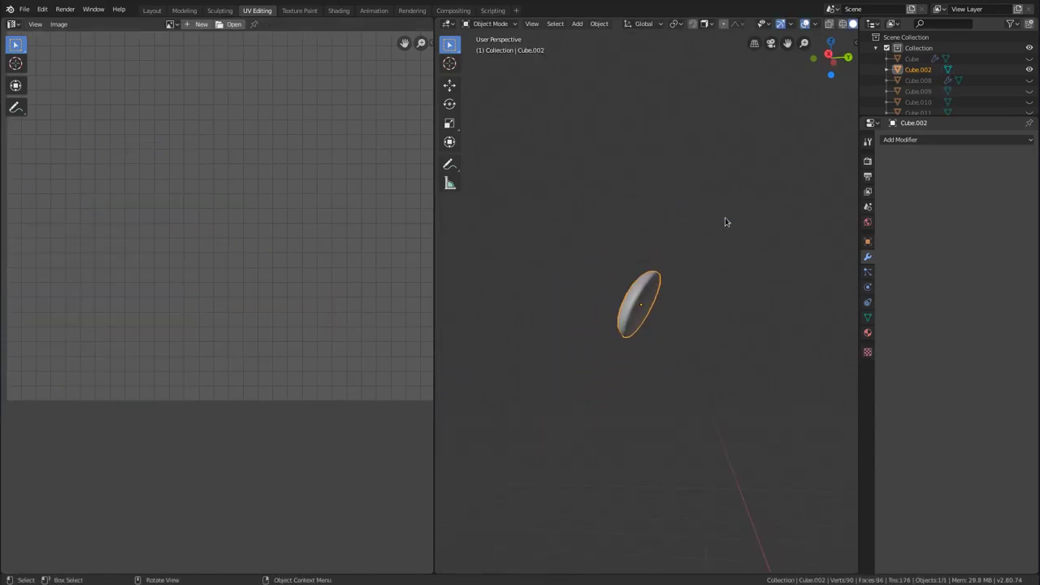
{"action": "key", "text": "KP_Divide"}
{"action": "scroll", "coordinate": [690, 210], "scroll_direction": "down", "scroll_amount": 8}
{"action": "key", "text": "KP_Divide"}
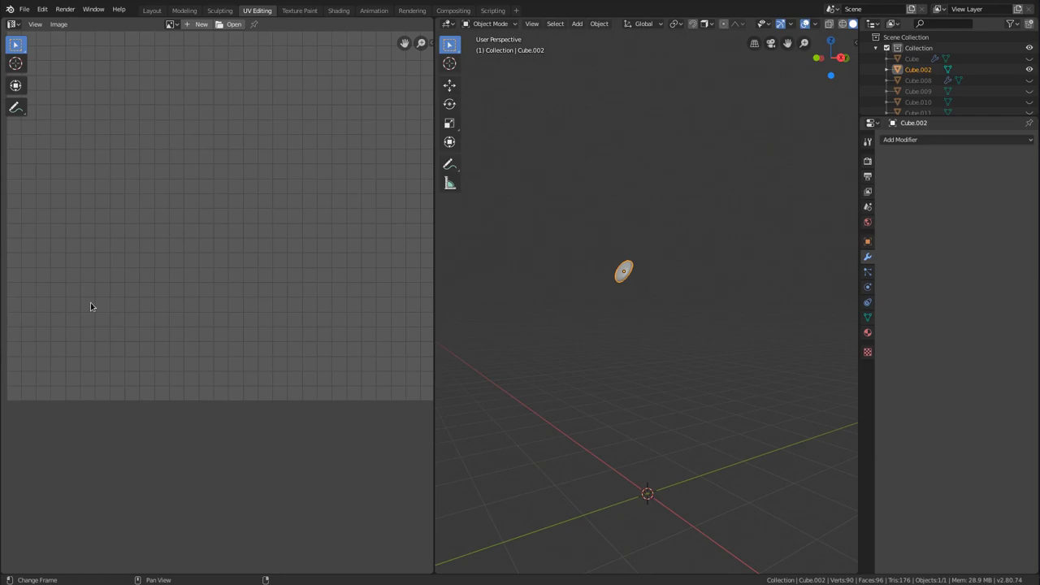
{"action": "middle_click_drag", "start_coordinate": [707, 356], "coordinate": [738, 254]}
{"action": "middle_click_drag", "start_coordinate": [748, 280], "coordinate": [778, 293]}
{"action": "key", "text": "alt+h"}
{"action": "key", "text": "alt+a"}
Select all chest parts with a mirrored piece as the active object and turn on viewport display of their Mirror modifiers.
{"action": "scroll", "coordinate": [756, 265], "scroll_direction": "down", "scroll_amount": 1}
{"action": "left_click_drag", "start_coordinate": [518, 146], "coordinate": [836, 398]}
{"action": "middle_click_drag", "start_coordinate": [813, 276], "coordinate": [659, 273]}
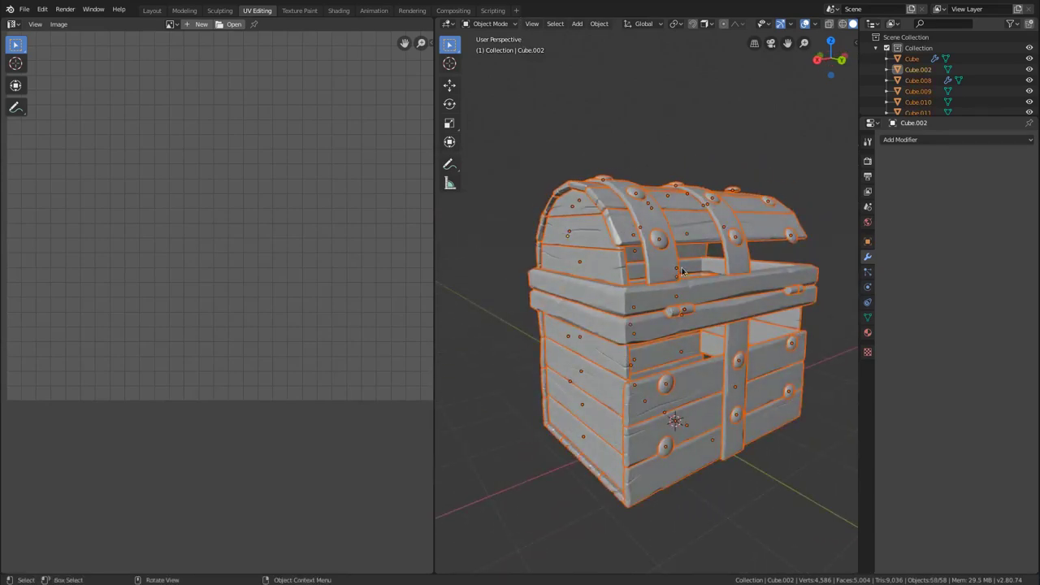
{"action": "middle_click_drag", "start_coordinate": [699, 248], "coordinate": [700, 259]}
{"action": "left_click", "coordinate": [671, 229], "text": "shift"}
{"action": "left_click", "coordinate": [673, 232], "text": "shift"}
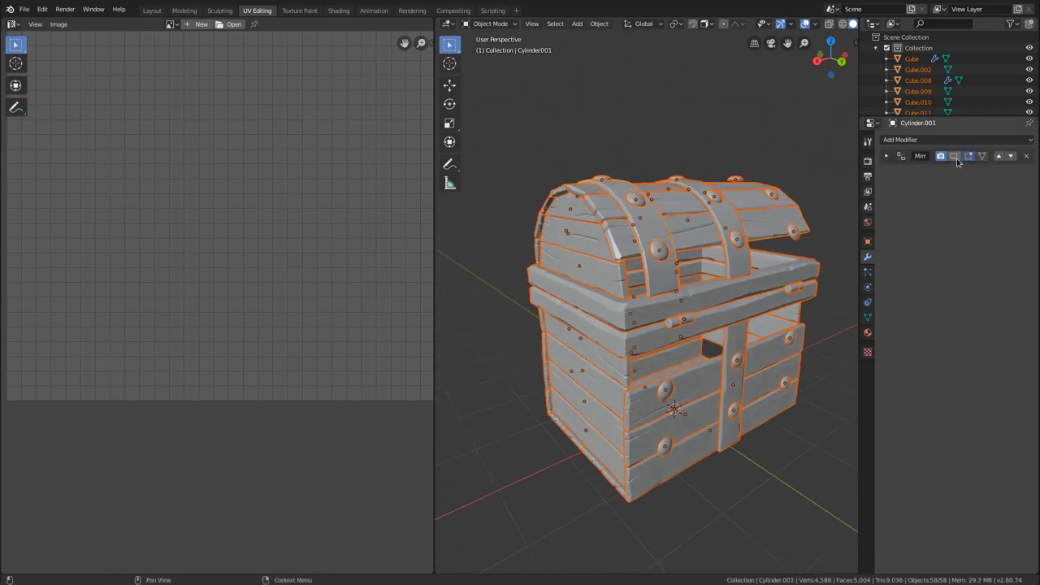
{"action": "left_click", "coordinate": [955, 159]}
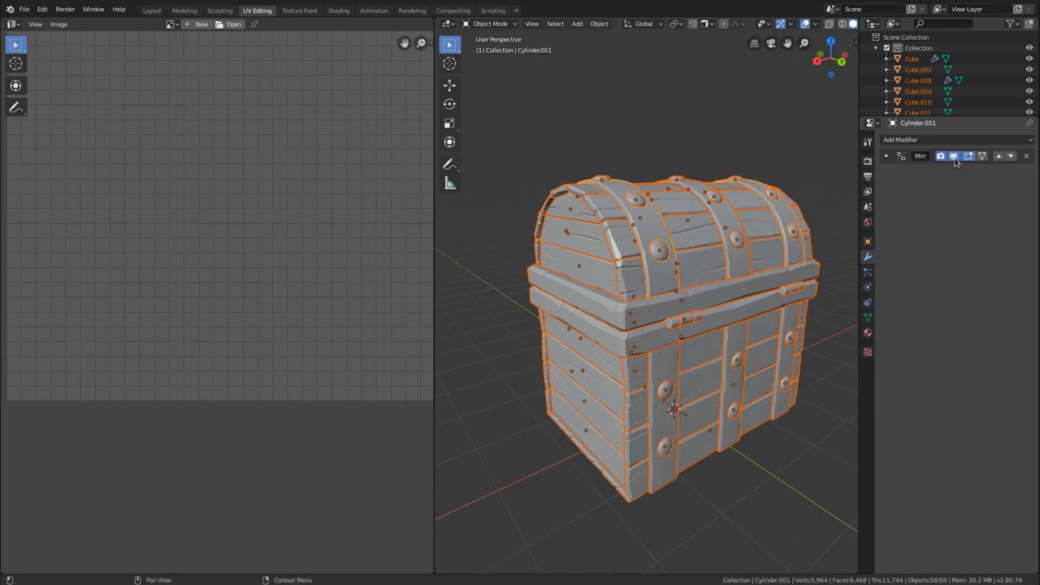
Clear the selection, select all objects in the UV collection, and open them together for mesh editing.
{"action": "middle_click_drag", "start_coordinate": [767, 267], "coordinate": [639, 284]}
{"action": "key", "text": "alt+a"}
{"action": "scroll", "coordinate": [734, 342], "scroll_direction": "down", "scroll_amount": 2}
{"action": "middle_click_drag", "start_coordinate": [734, 285], "coordinate": [662, 253]}
{"action": "scroll", "coordinate": [690, 238], "scroll_direction": "up", "scroll_amount": 3}
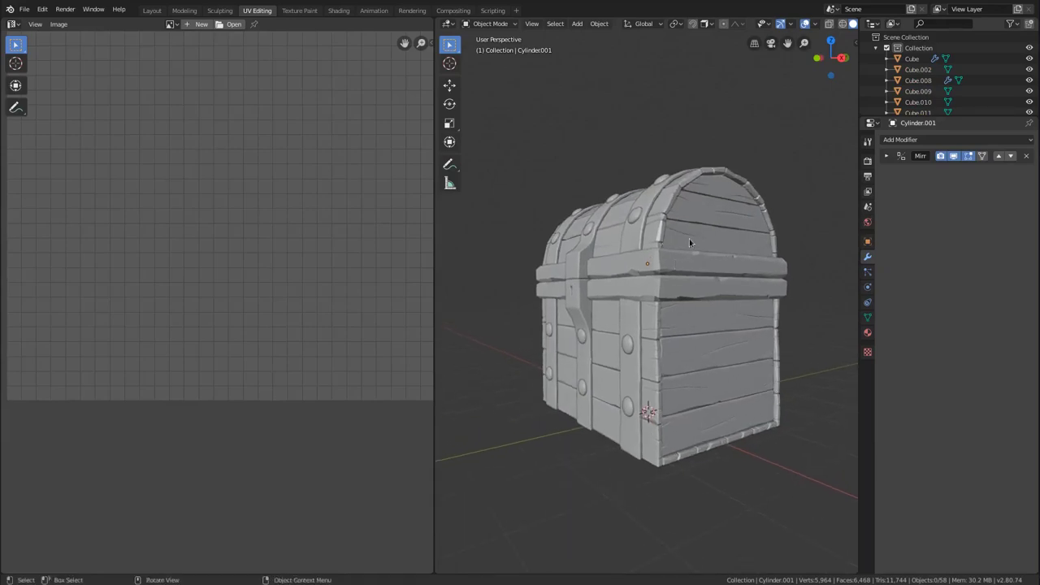
{"action": "left_click", "coordinate": [876, 49]}
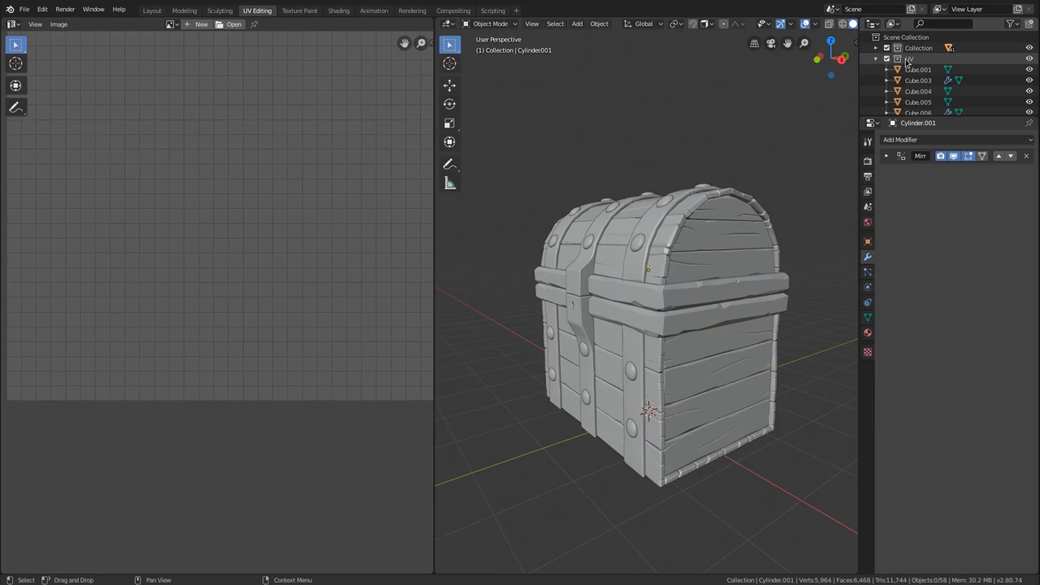
{"action": "right_click", "coordinate": [912, 63]}
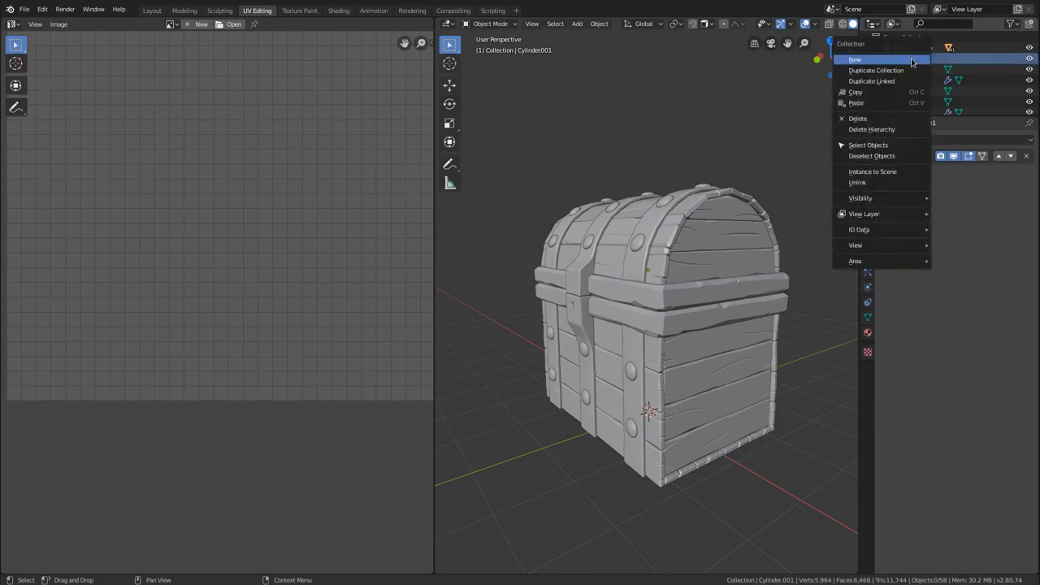
{"action": "left_click", "coordinate": [885, 145]}
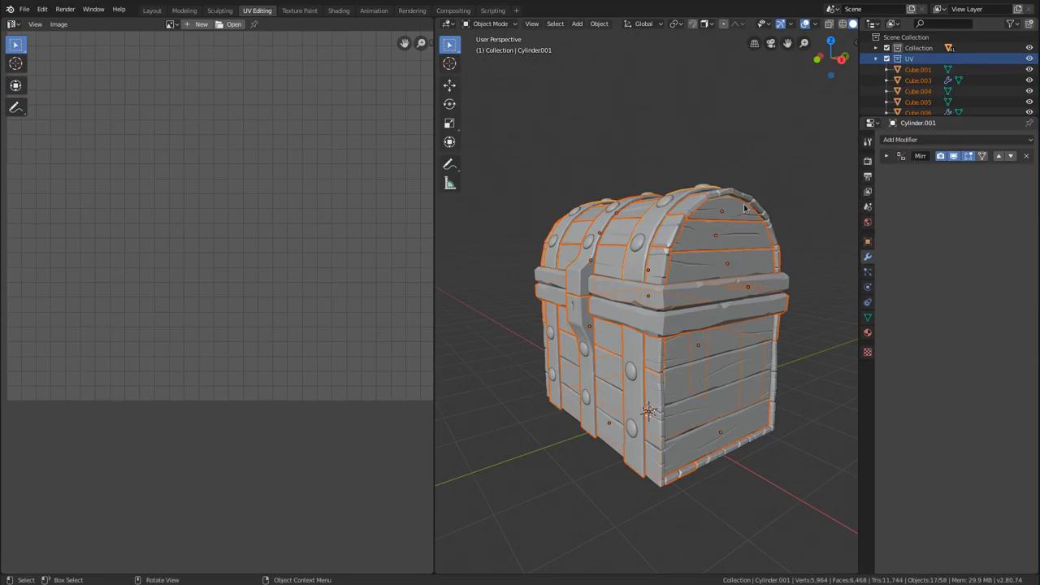
{"action": "key", "text": "Tab"}
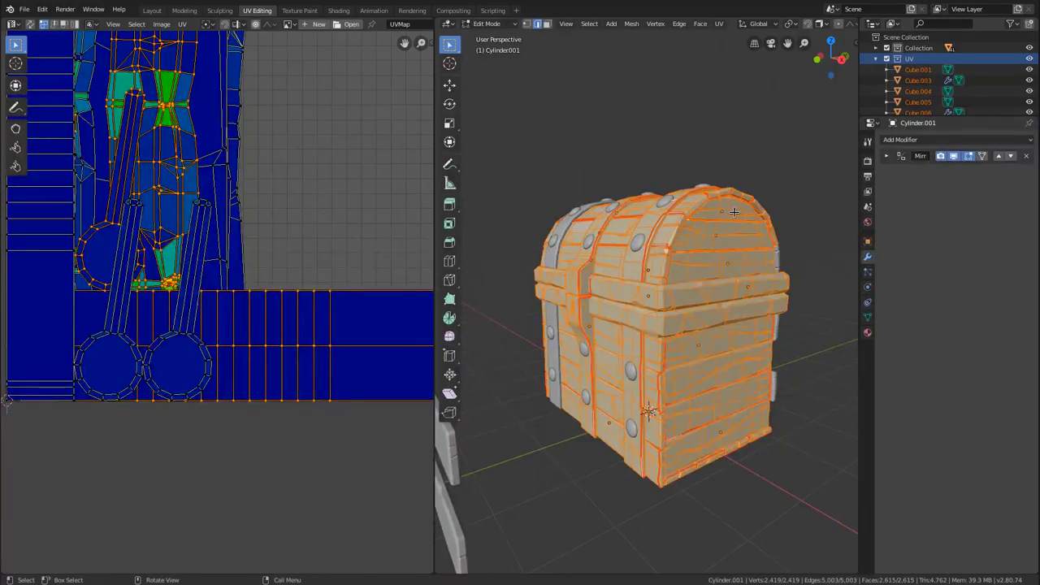
Examine the combined UV layout of all the parts in the UV collection.
{"action": "middle_click_drag", "start_coordinate": [258, 88], "coordinate": [239, 217], "text": "ctrl"}
{"action": "middle_click_drag", "start_coordinate": [231, 260], "coordinate": [237, 228], "text": "ctrl"}
{"action": "scroll", "coordinate": [269, 260], "scroll_direction": "up", "scroll_amount": 1}
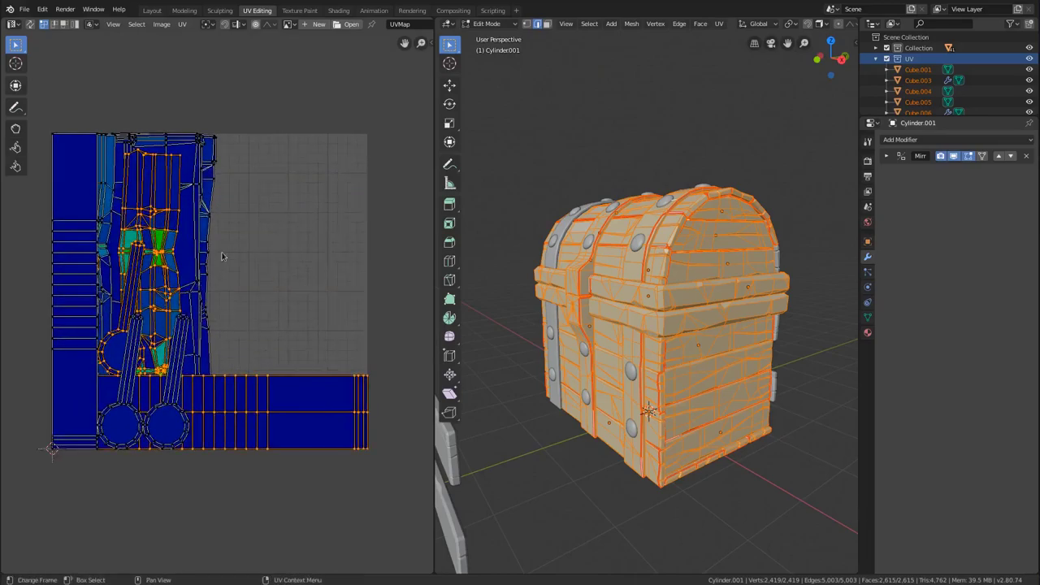
{"action": "middle_click_drag", "start_coordinate": [271, 248], "coordinate": [269, 227], "text": "ctrl"}
{"action": "middle_click_drag", "start_coordinate": [241, 269], "coordinate": [275, 272]}
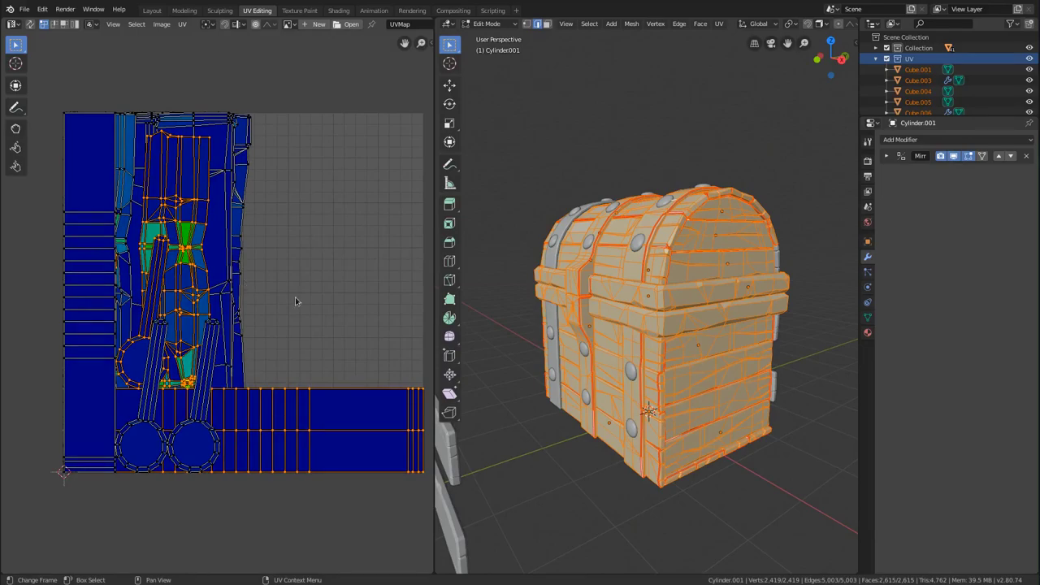
{"action": "scroll", "coordinate": [242, 248], "scroll_direction": "down", "scroll_amount": 1}
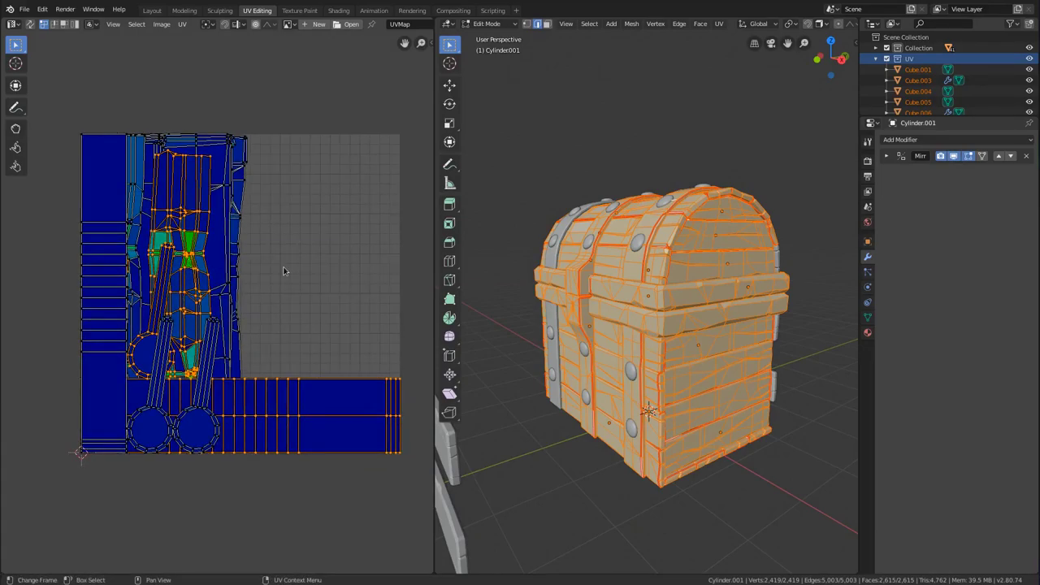
{"action": "scroll", "coordinate": [281, 200], "scroll_direction": "up", "scroll_amount": 1}
{"action": "scroll", "coordinate": [283, 184], "scroll_direction": "up", "scroll_amount": 1}
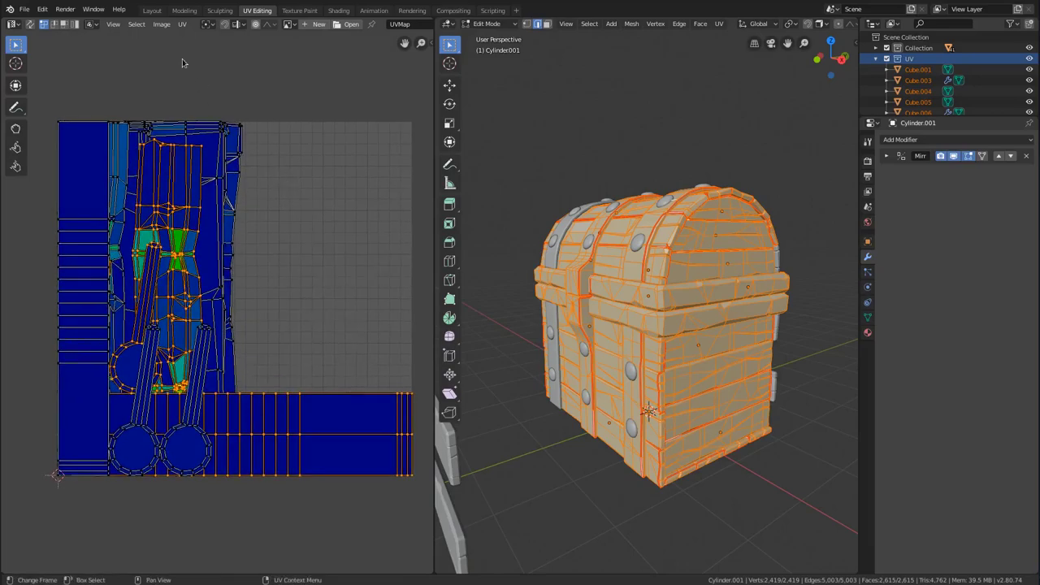
Select all UV islands of the chest parts and average their scale.
{"action": "key", "text": "a"}
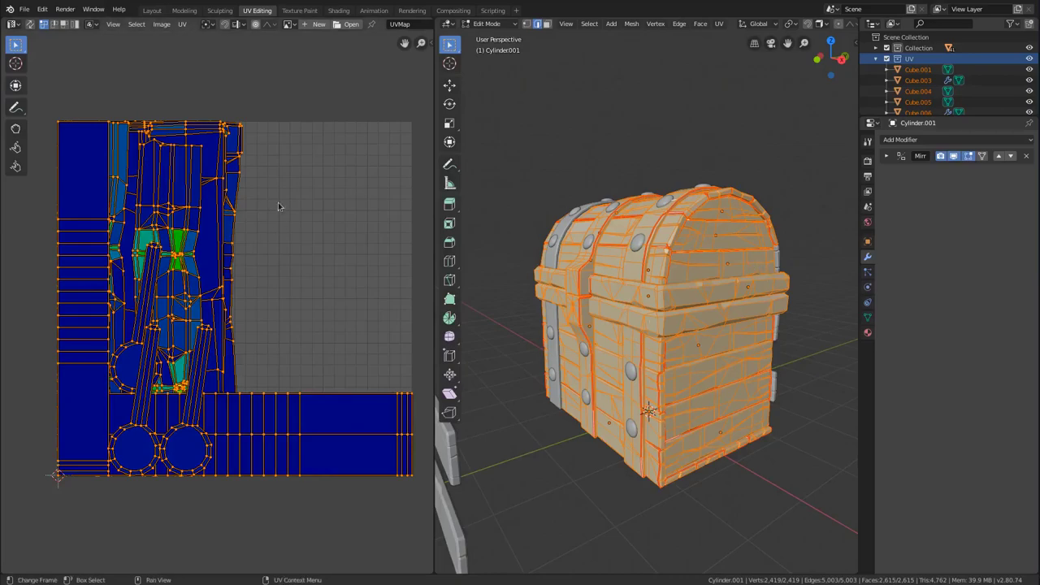
{"action": "left_click", "coordinate": [184, 25]}
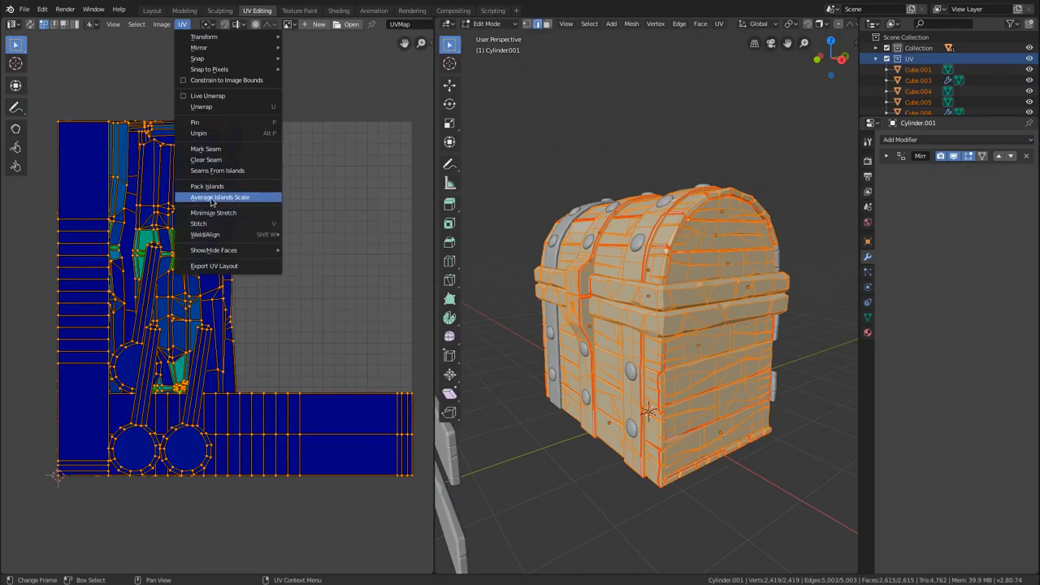
{"action": "left_click", "coordinate": [213, 197]}
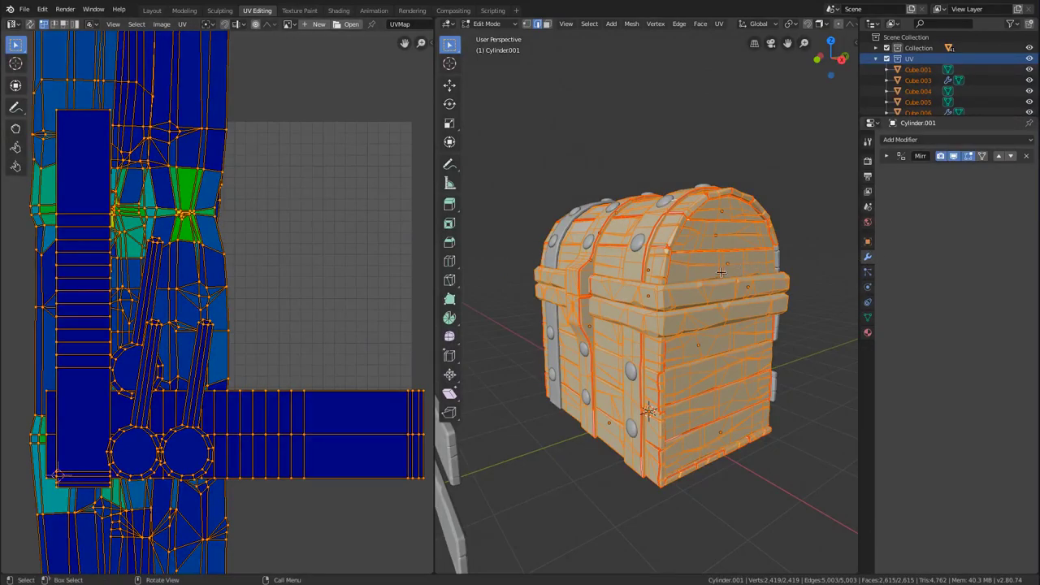
Pack all selected UV islands of the chest parts into the UV square and open the packing options.
{"action": "middle_click_drag", "start_coordinate": [288, 331], "coordinate": [229, 323], "text": "ctrl"}
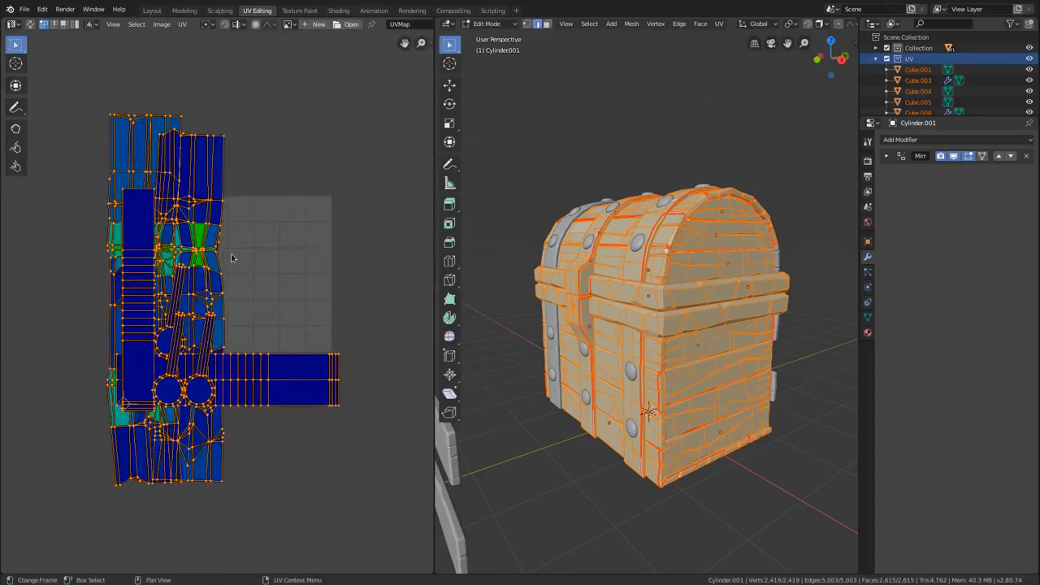
{"action": "scroll", "coordinate": [227, 211], "scroll_direction": "up", "scroll_amount": 1}
{"action": "left_click", "coordinate": [184, 24]}
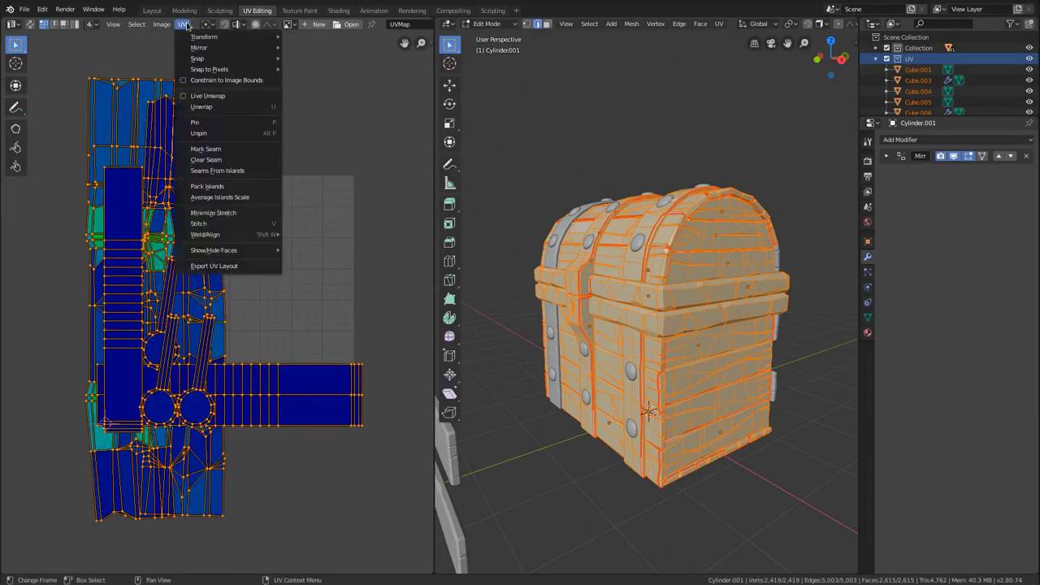
{"action": "left_click", "coordinate": [207, 186]}
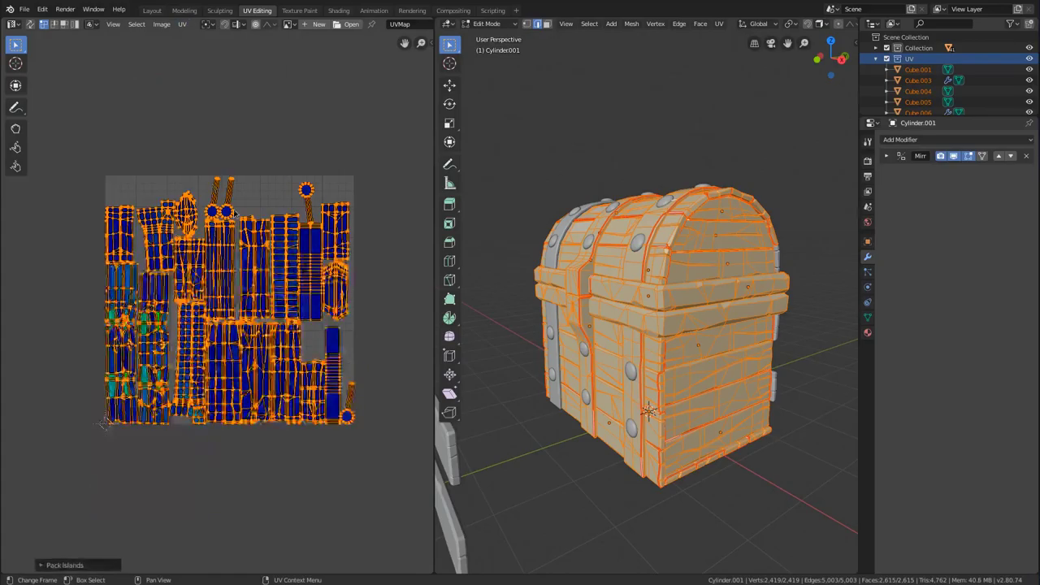
{"action": "middle_click_drag", "start_coordinate": [353, 176], "coordinate": [343, 241], "text": "ctrl"}
{"action": "left_click", "coordinate": [42, 566]}
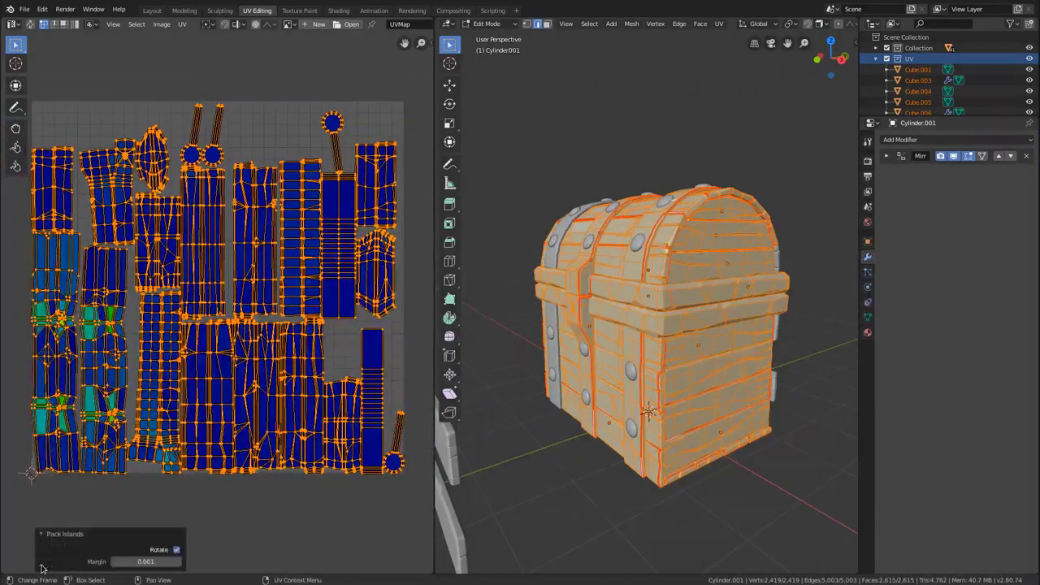
Set the island packing margin to 0.035.
{"action": "middle_click_drag", "start_coordinate": [358, 97], "coordinate": [547, 257], "text": "ctrl"}
{"action": "middle_click_drag", "start_coordinate": [113, 203], "coordinate": [246, 278], "text": "ctrl"}
{"action": "scroll", "coordinate": [220, 325], "scroll_direction": "up", "scroll_amount": 4}
{"action": "middle_click_drag", "start_coordinate": [386, 348], "coordinate": [246, 346]}
{"action": "middle_click_drag", "start_coordinate": [293, 476], "coordinate": [262, 273], "text": "ctrl"}
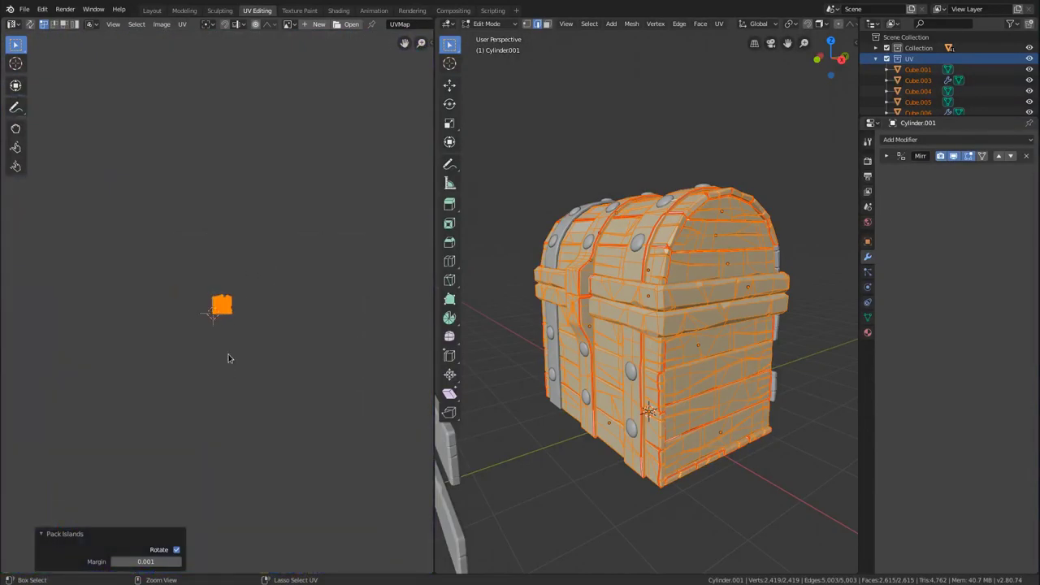
{"action": "middle_click_drag", "start_coordinate": [230, 354], "coordinate": [260, 273], "text": "ctrl"}
{"action": "middle_click_drag", "start_coordinate": [260, 273], "coordinate": [260, 229], "text": "ctrl"}
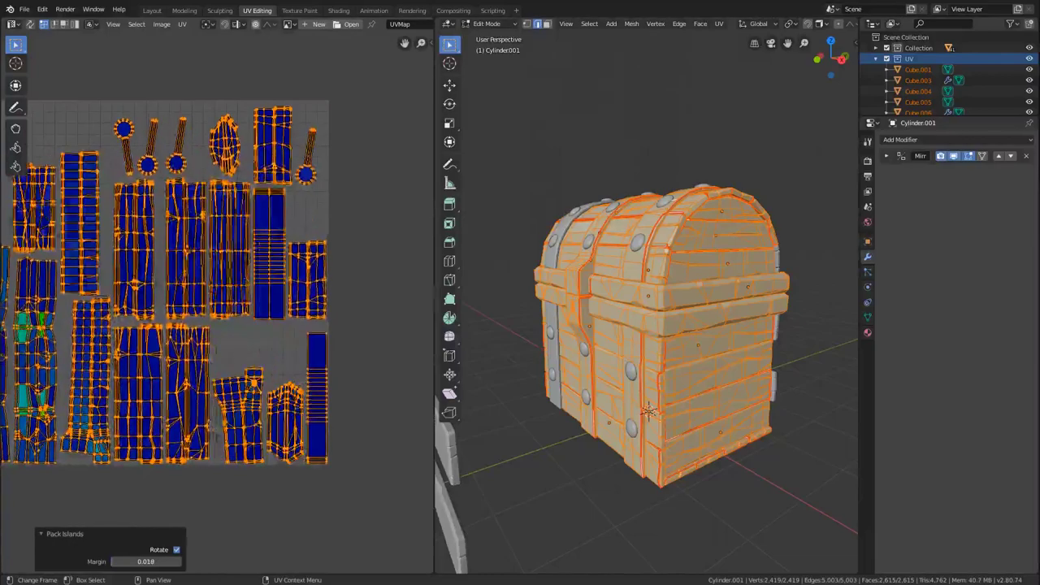
{"action": "left_click_drag", "start_coordinate": [144, 562], "coordinate": [148, 562]}
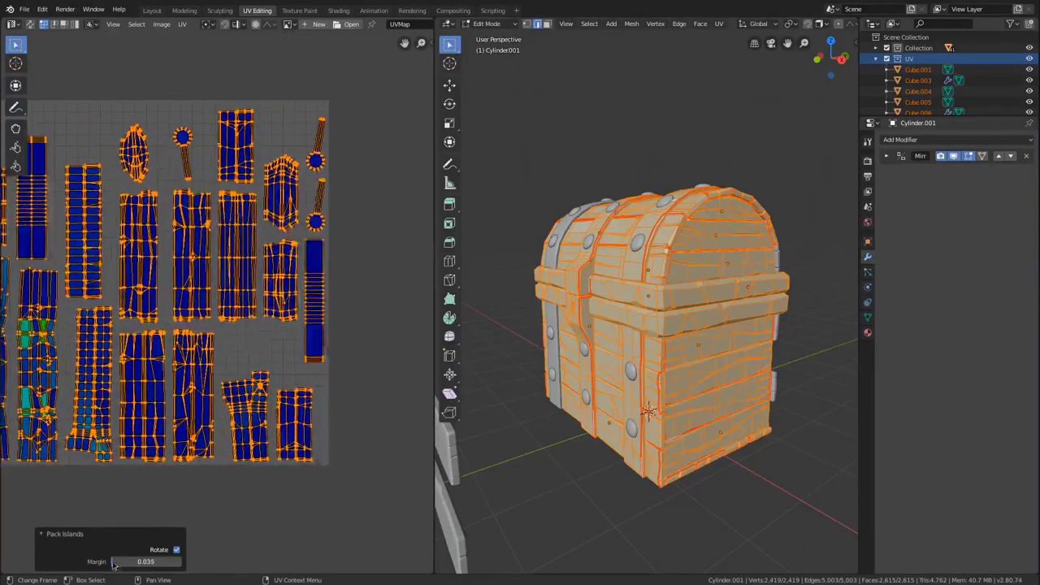
{"action": "key", "text": "Home"}
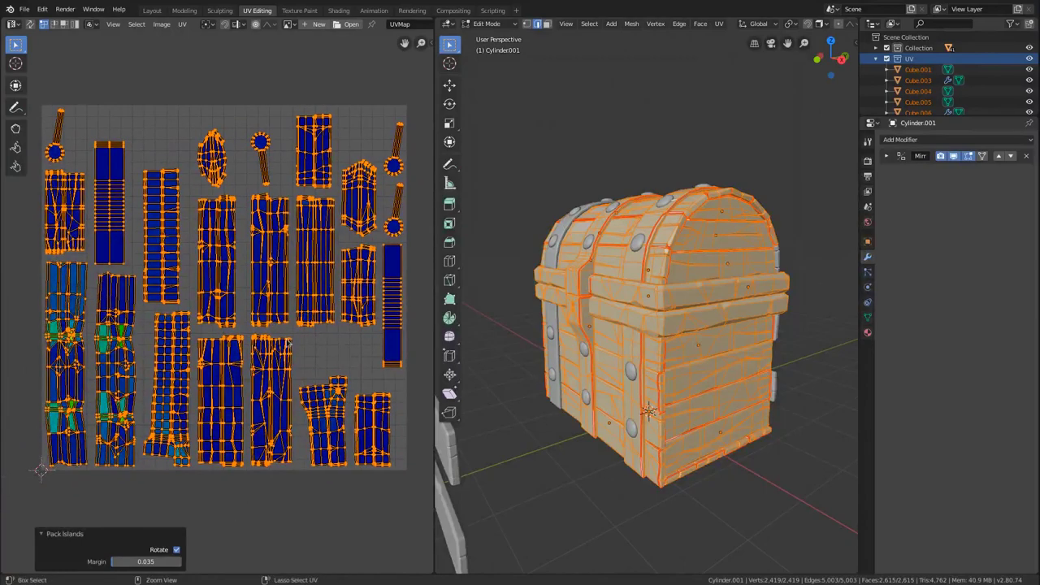
{"action": "middle_click_drag", "start_coordinate": [291, 343], "coordinate": [280, 349], "text": "ctrl"}
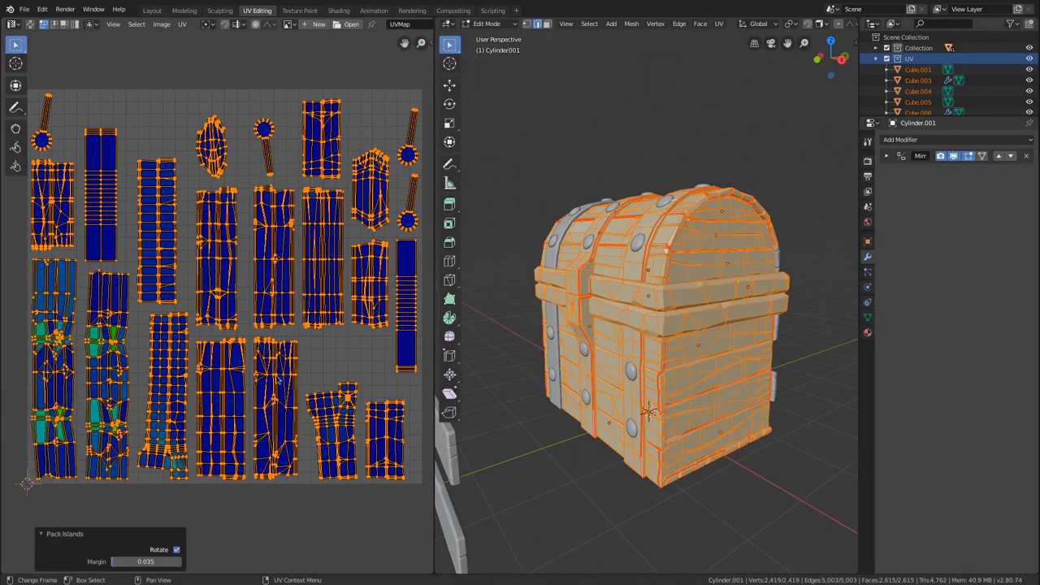
Set the island packing margin to 0.020 and check the spacing between the packed UV islands.
{"action": "middle_click_drag", "start_coordinate": [276, 358], "coordinate": [290, 341], "text": "ctrl"}
{"action": "middle_click_drag", "start_coordinate": [290, 341], "coordinate": [286, 321]}
{"action": "left_click_drag", "start_coordinate": [146, 561], "coordinate": [130, 561]}
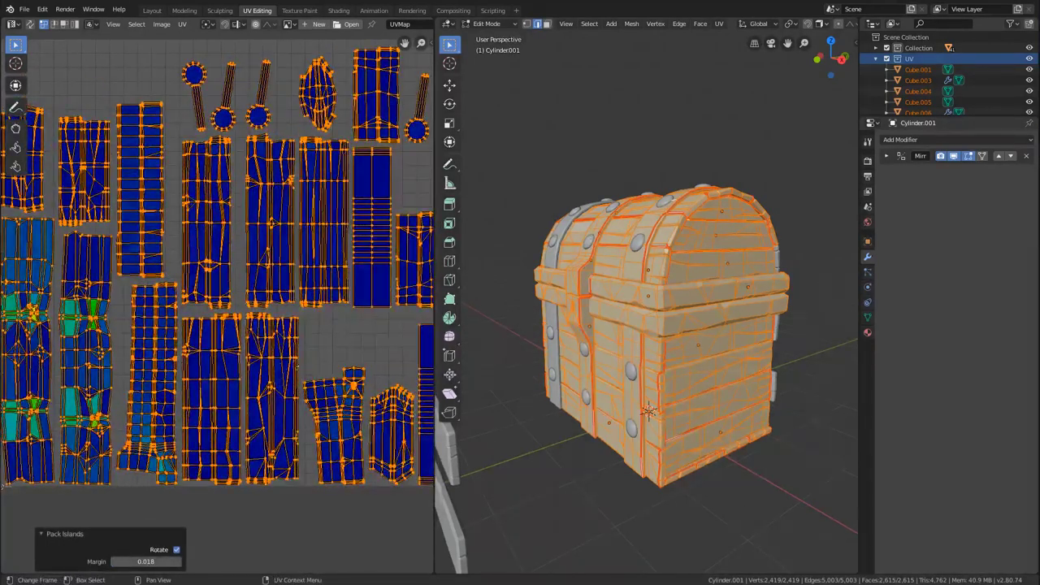
{"action": "scroll", "coordinate": [341, 360], "scroll_direction": "down", "scroll_amount": 4}
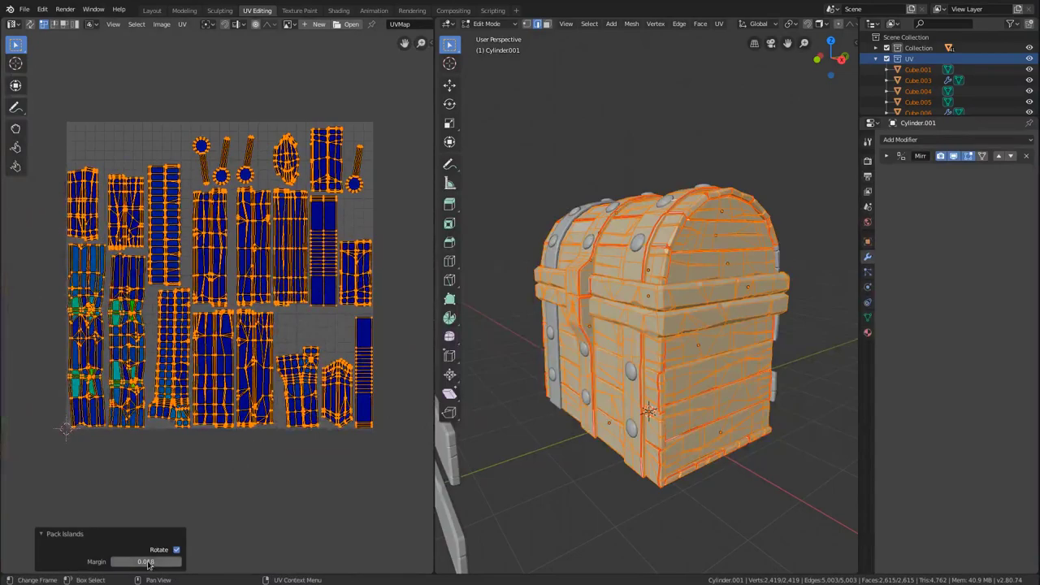
{"action": "left_click_drag", "start_coordinate": [146, 562], "coordinate": [149, 562]}
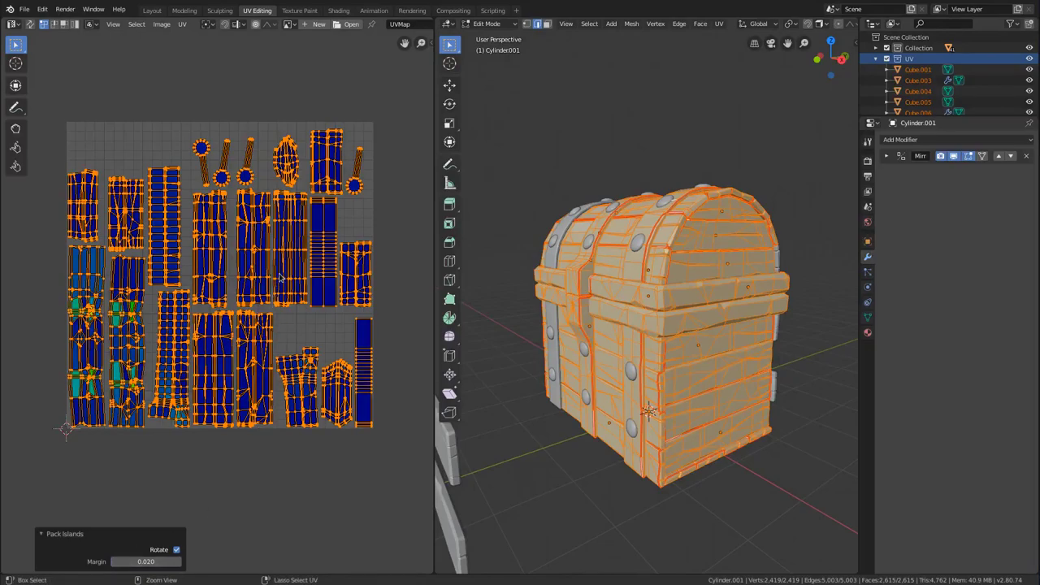
{"action": "scroll", "coordinate": [237, 214], "scroll_direction": "up", "scroll_amount": 2}
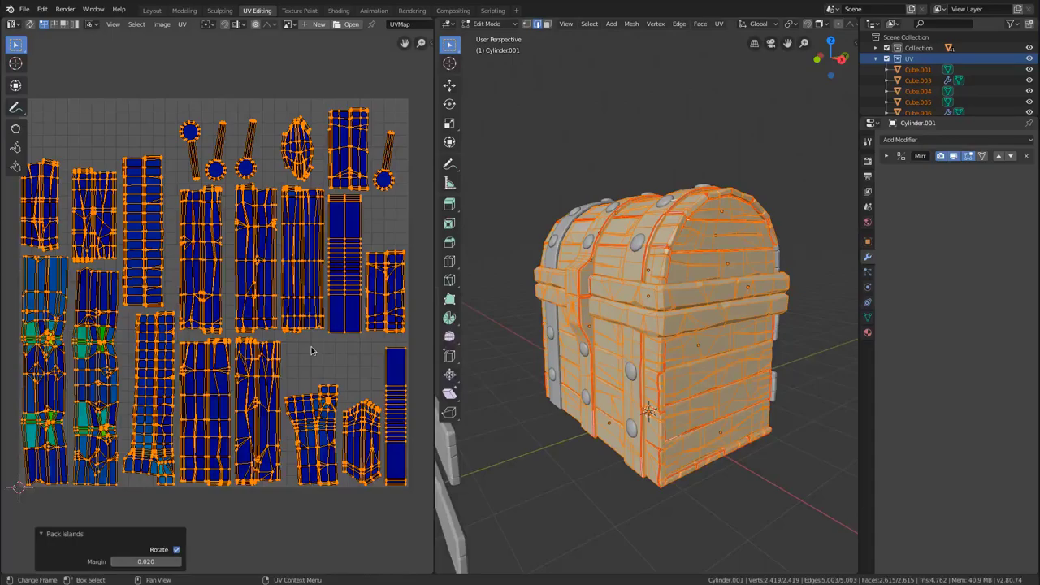
{"action": "scroll", "coordinate": [328, 322], "scroll_direction": "up", "scroll_amount": 2}
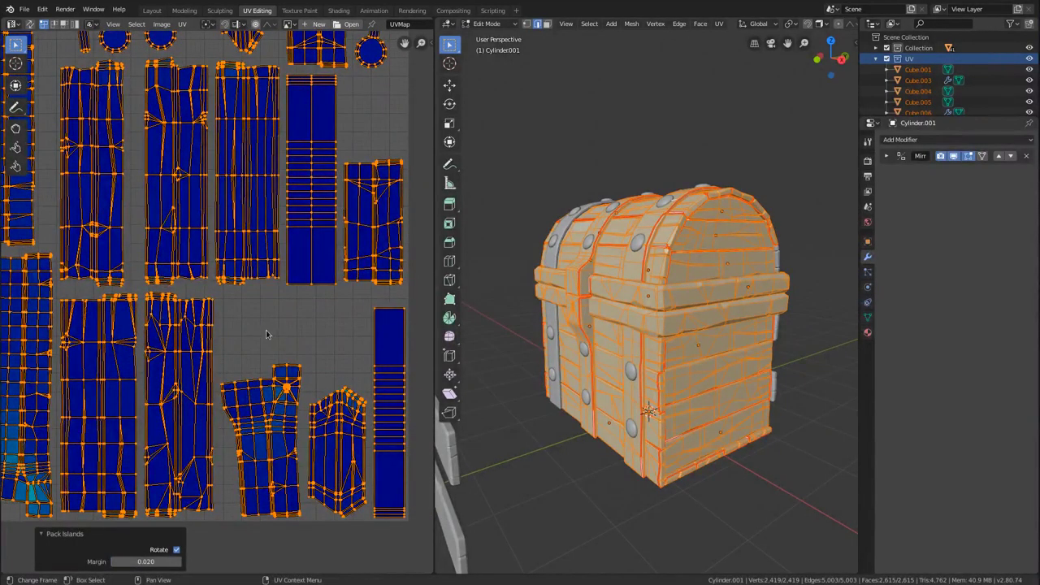
{"action": "scroll", "coordinate": [270, 327], "scroll_direction": "down", "scroll_amount": 1}
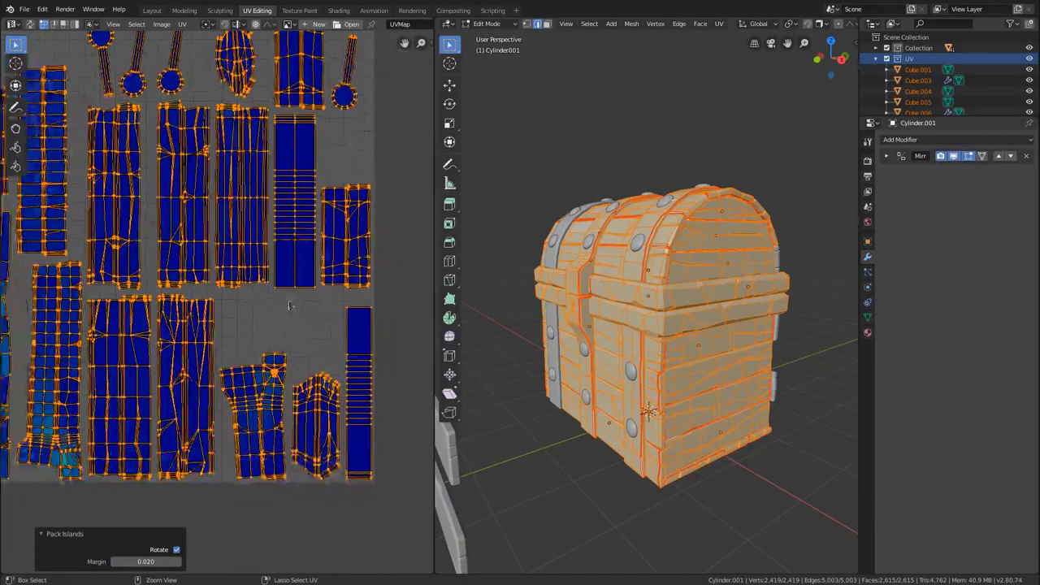
{"action": "scroll", "coordinate": [291, 302], "scroll_direction": "down", "scroll_amount": 1}
{"action": "middle_click_drag", "start_coordinate": [230, 253], "coordinate": [279, 289]}
{"action": "middle_click_drag", "start_coordinate": [279, 288], "coordinate": [293, 305], "text": "ctrl"}
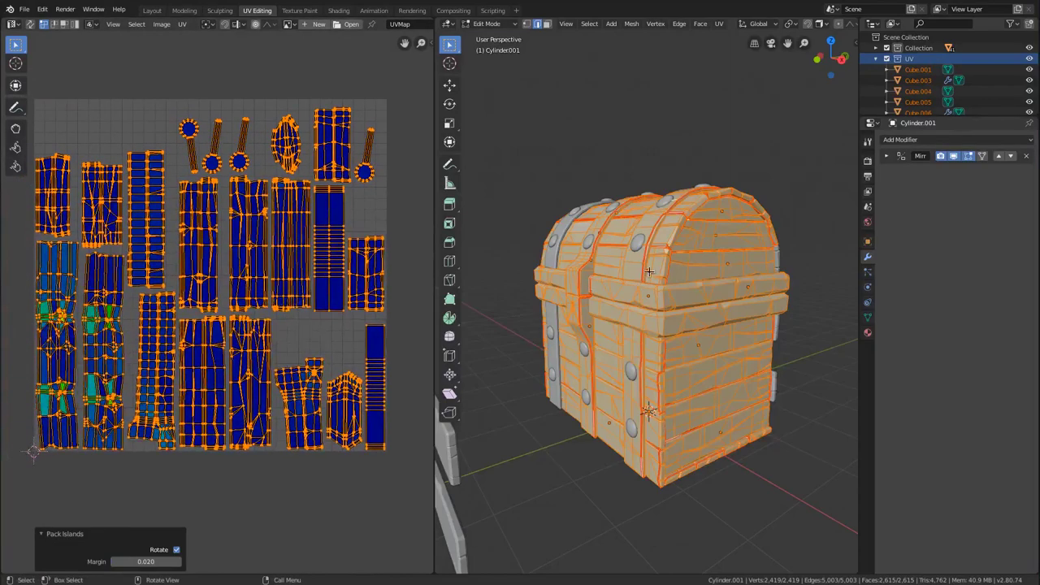
Return to Object Mode with nothing selected and change the UV editor area to a Shader Editor with its sidebar hidden.
{"action": "key", "text": "Tab"}
{"action": "middle_click_drag", "start_coordinate": [715, 246], "coordinate": [727, 289]}
{"action": "key", "text": "alt+a"}
{"action": "left_click", "coordinate": [17, 24]}
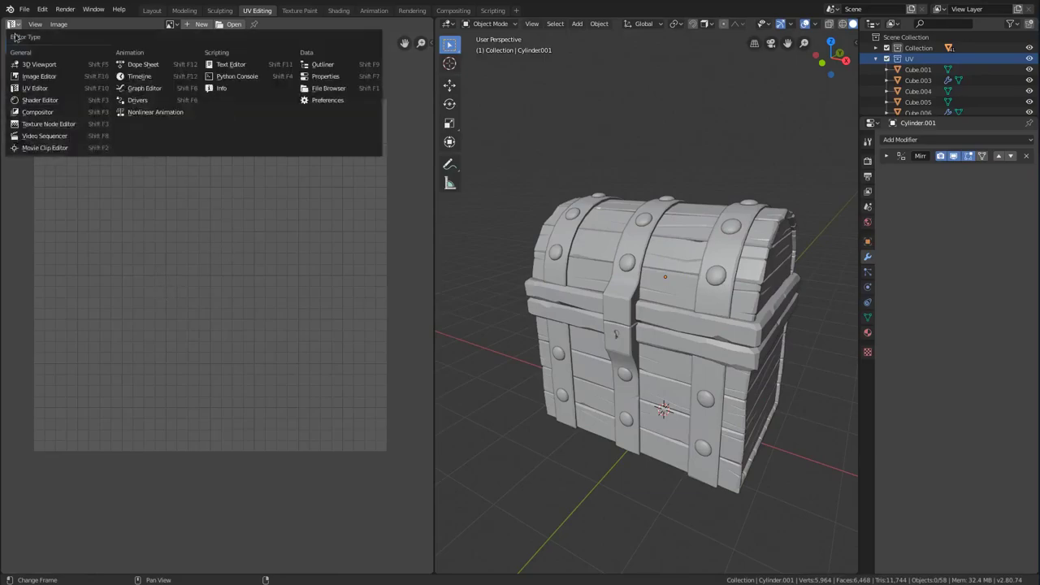
{"action": "left_click", "coordinate": [31, 103]}
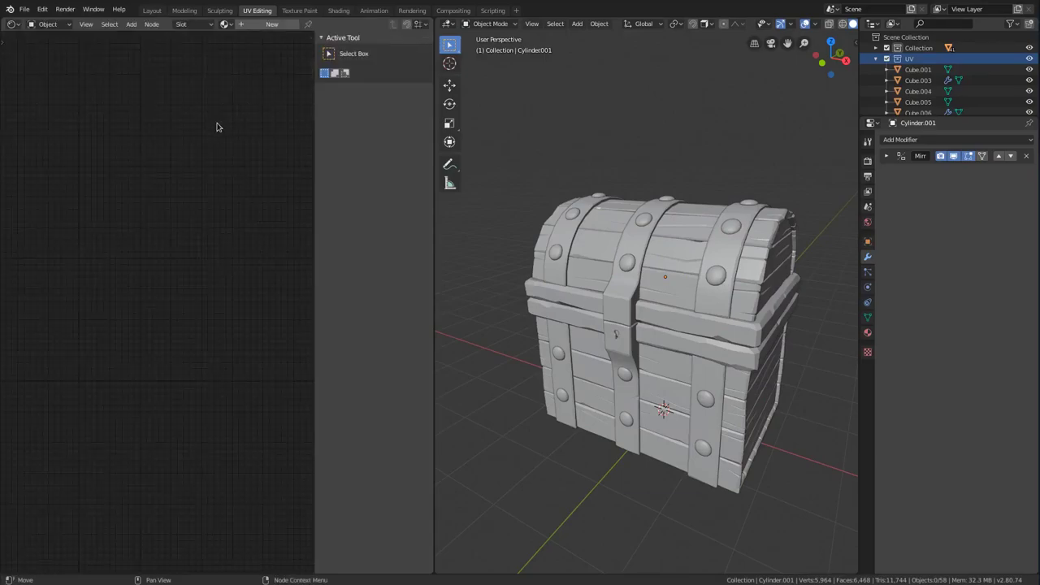
{"action": "key", "text": "n"}
Select all chest objects, rename the active object's material treasure_chest and link that material to the whole selection.
{"action": "key", "text": "a"}
{"action": "middle_click_drag", "start_coordinate": [678, 220], "coordinate": [788, 251]}
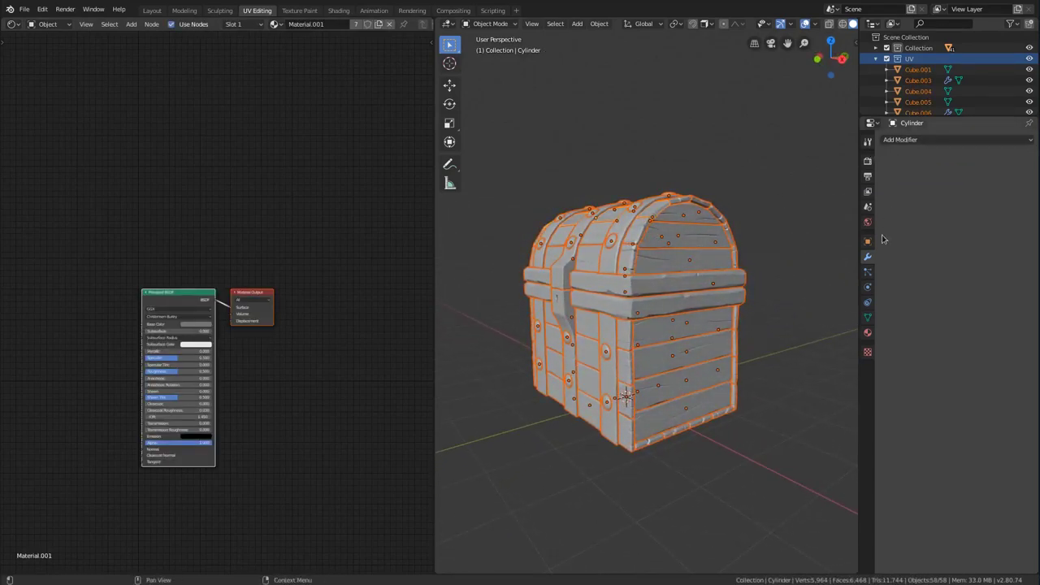
{"action": "scroll", "coordinate": [280, 24], "scroll_direction": "down", "scroll_amount": 2}
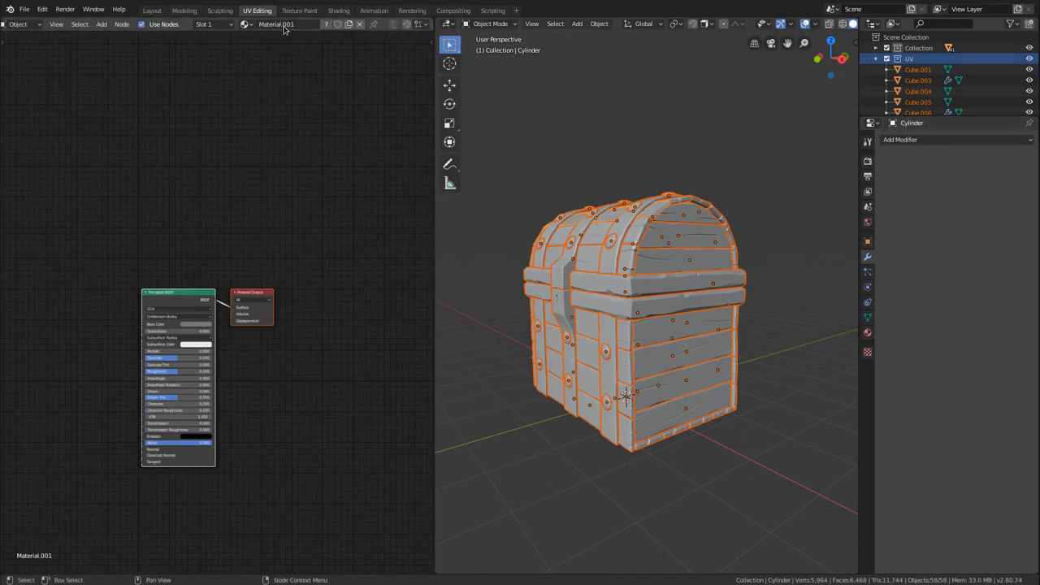
{"action": "left_click", "coordinate": [287, 25]}
{"action": "type", "text": "treasure"}
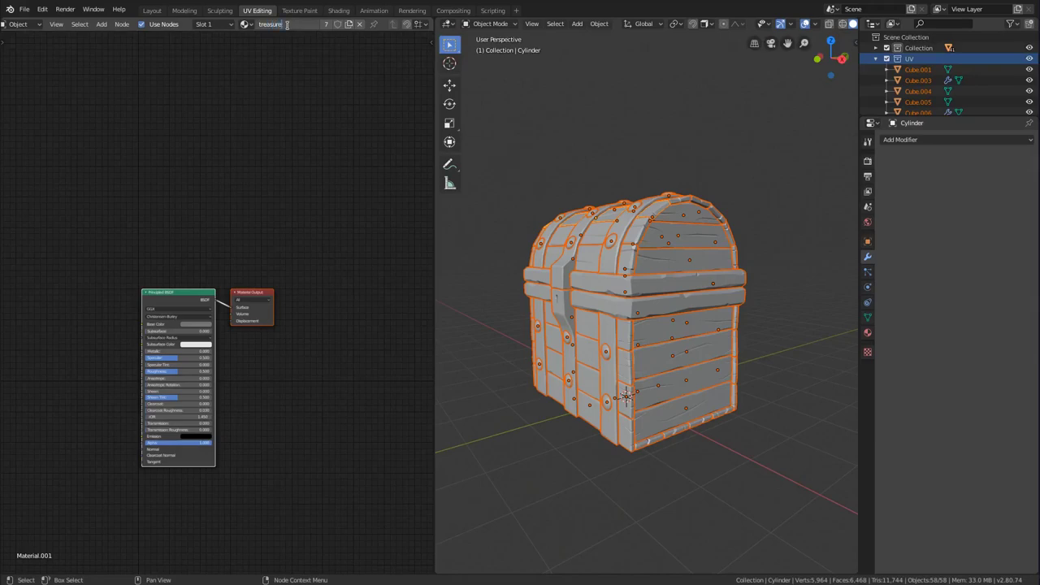
{"action": "type", "text": "_chest"}
{"action": "key", "text": "Return"}
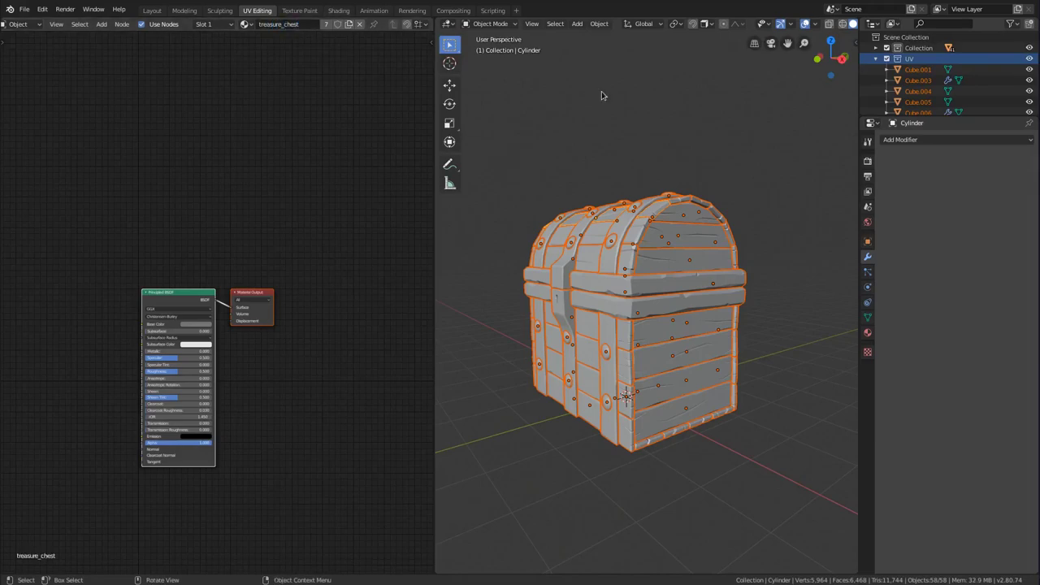
{"action": "key", "text": "ctrl+l"}
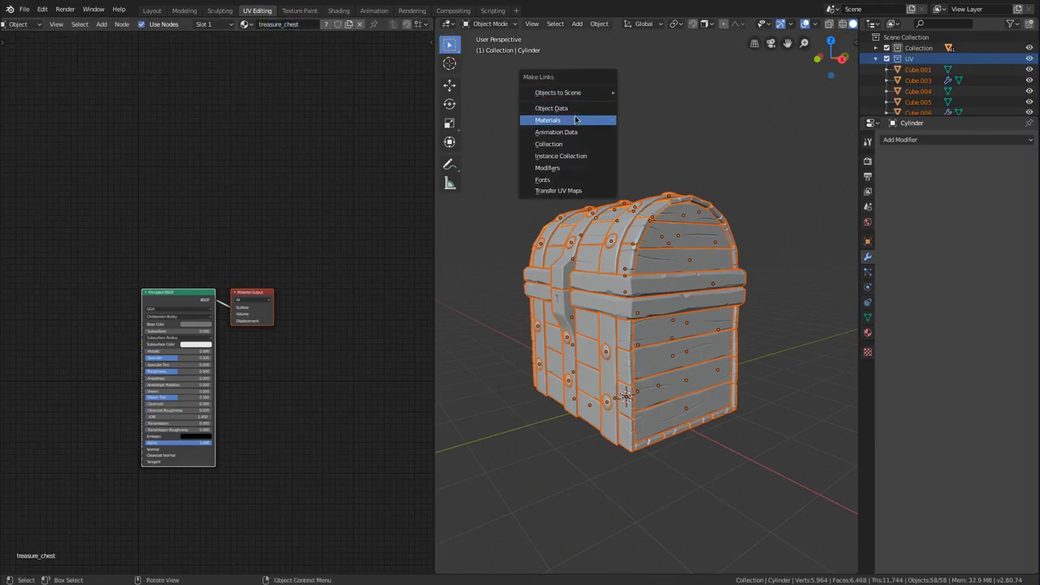
{"action": "left_click", "coordinate": [573, 121]}
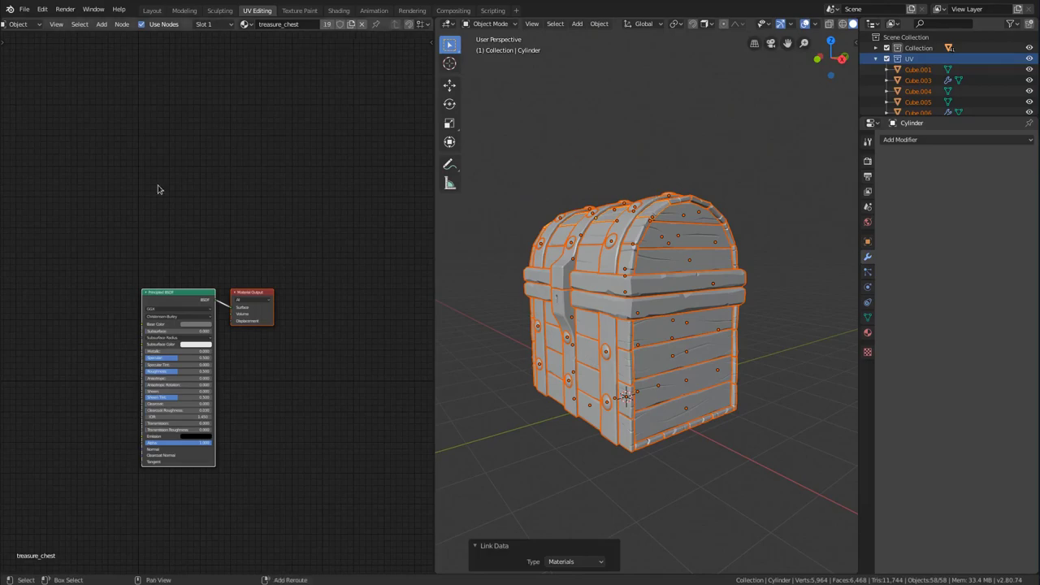
{"action": "scroll", "coordinate": [203, 195], "scroll_direction": "up", "scroll_amount": 2}
{"action": "key", "text": "shift+a"}
{"action": "mouse_move", "coordinate": [177, 211]}
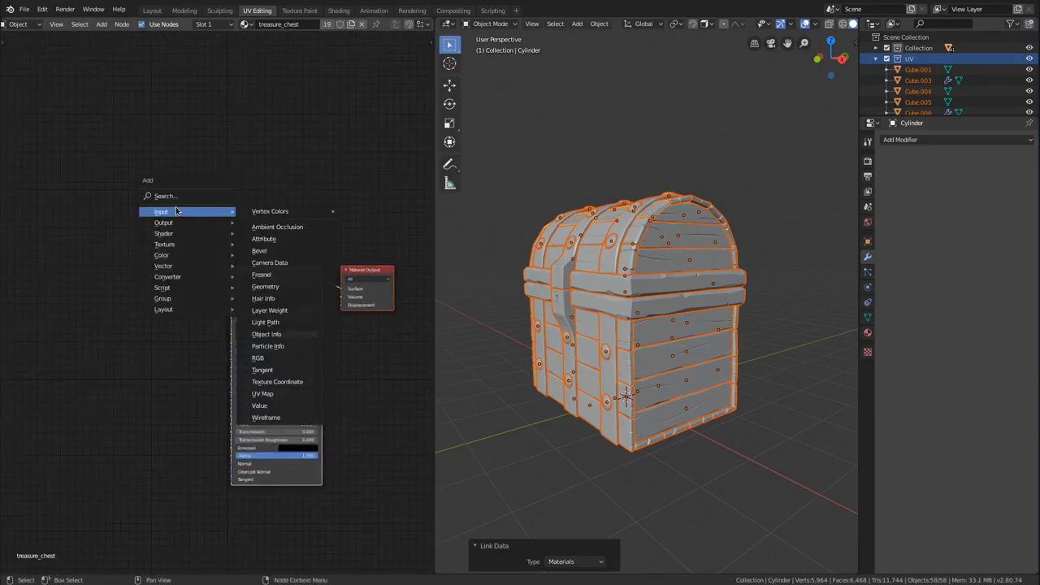
{"action": "key", "text": "Escape"}
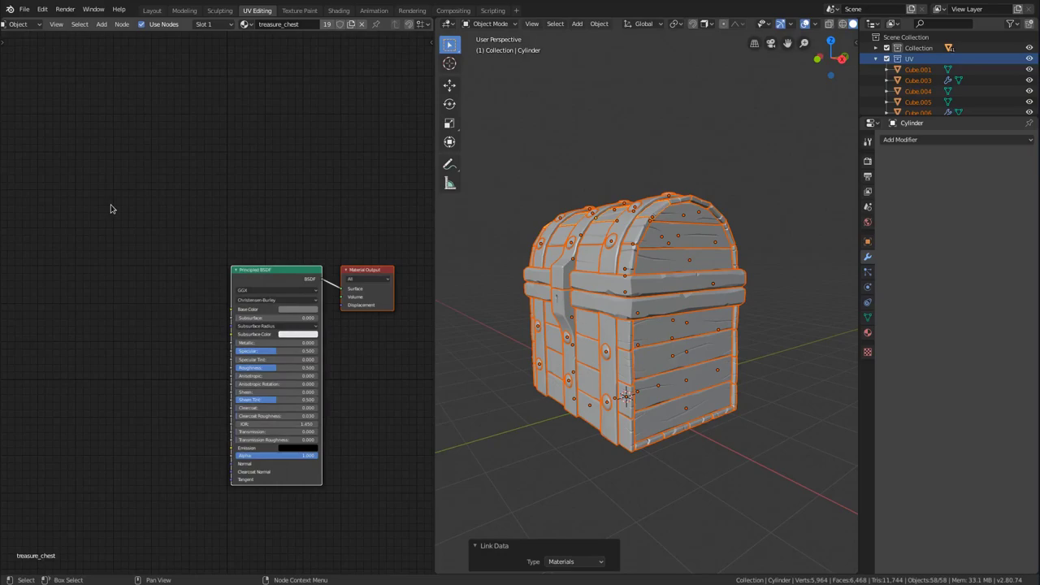
{"action": "scroll", "coordinate": [143, 213], "scroll_direction": "up", "scroll_amount": 2}
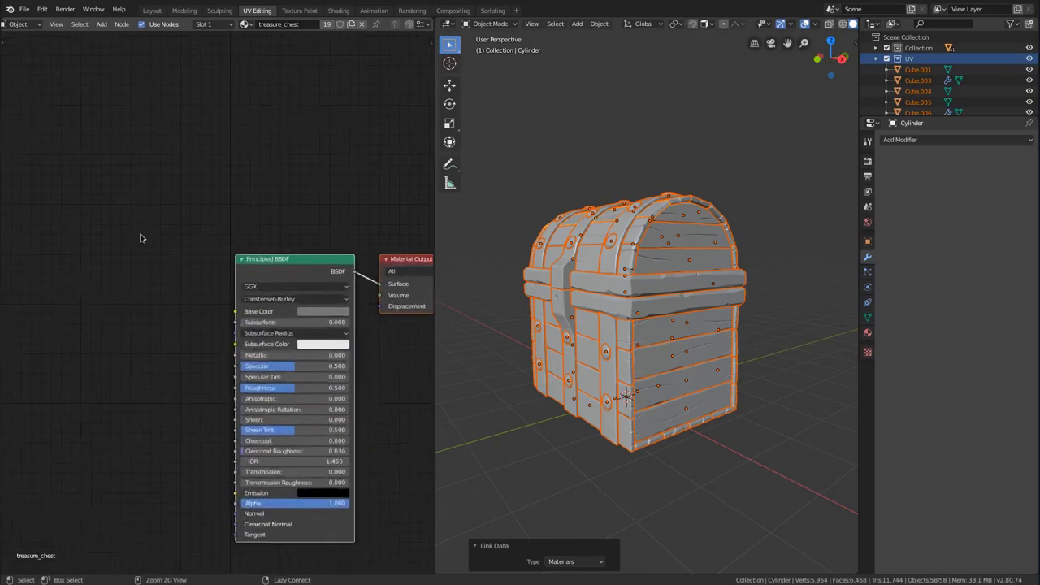
{"action": "middle_click_drag", "start_coordinate": [246, 276], "coordinate": [239, 237]}
{"action": "scroll", "coordinate": [244, 219], "scroll_direction": "down", "scroll_amount": 2}
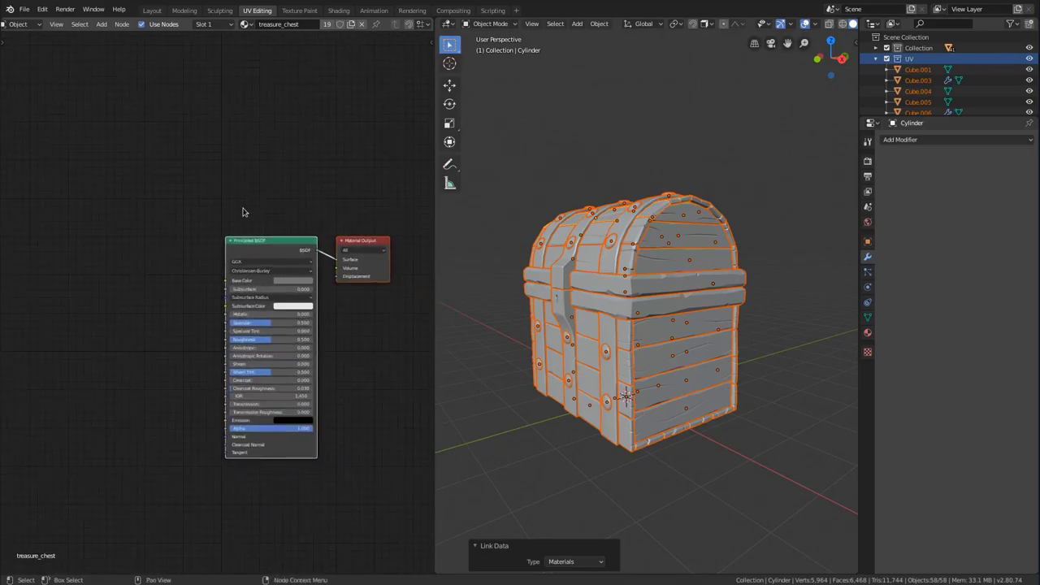
{"action": "middle_click_drag", "start_coordinate": [249, 195], "coordinate": [249, 206]}
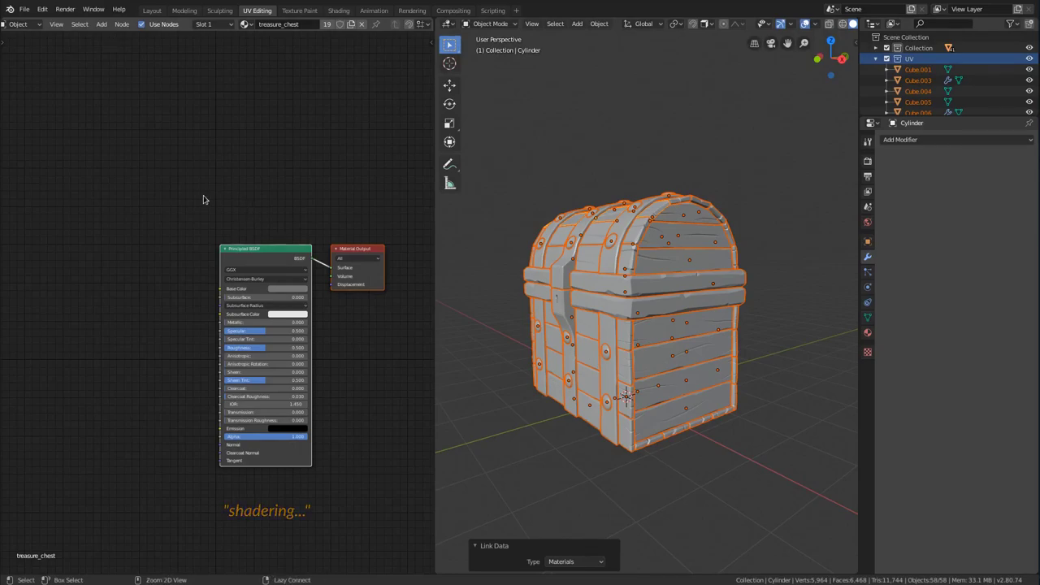
Add an Image Texture node beside the Principled BSDF node, on its input side.
{"action": "scroll", "coordinate": [181, 204], "scroll_direction": "up", "scroll_amount": 2}
{"action": "left_click", "coordinate": [121, 24]}
{"action": "mouse_move", "coordinate": [102, 25]}
{"action": "mouse_move", "coordinate": [118, 86]}
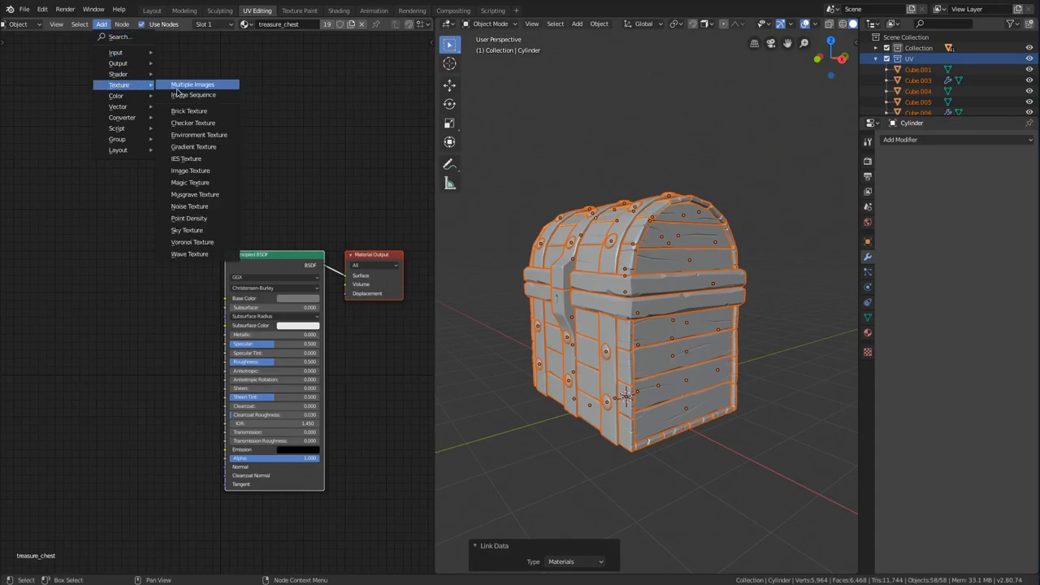
{"action": "left_click", "coordinate": [190, 171]}
{"action": "left_click", "coordinate": [109, 242]}
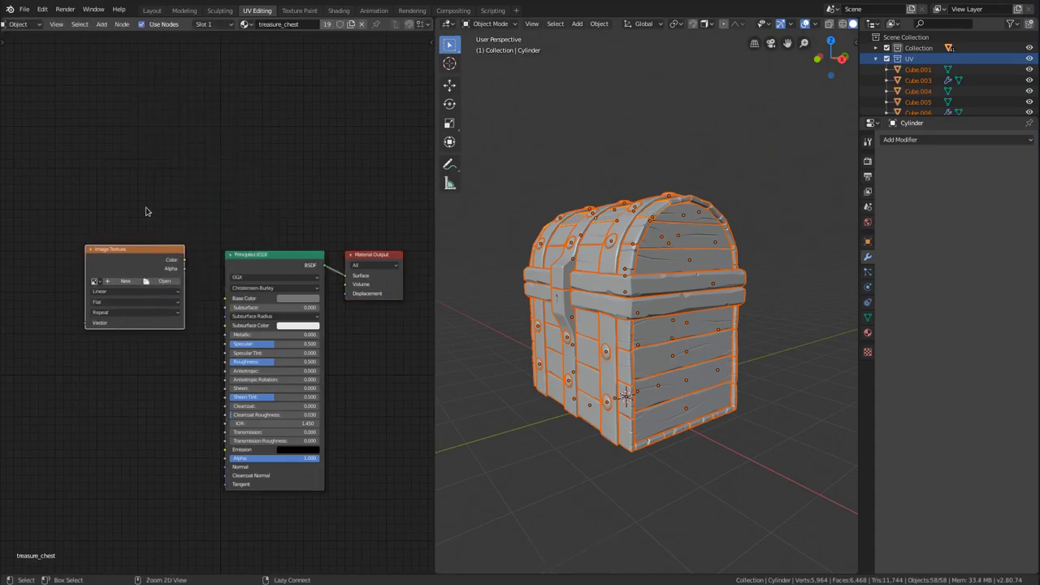
Create a 2048 × 2048 px image named UV_test with the UV Grid generated type in the Image Texture node.
{"action": "scroll", "coordinate": [150, 269], "scroll_direction": "up", "scroll_amount": 3}
{"action": "left_click", "coordinate": [148, 267]}
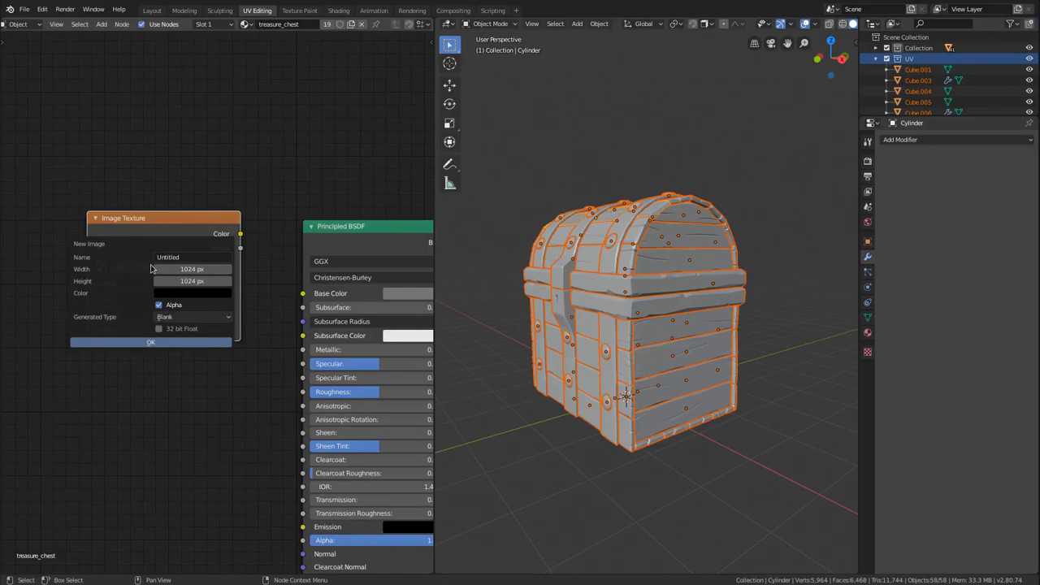
{"action": "left_click", "coordinate": [187, 269]}
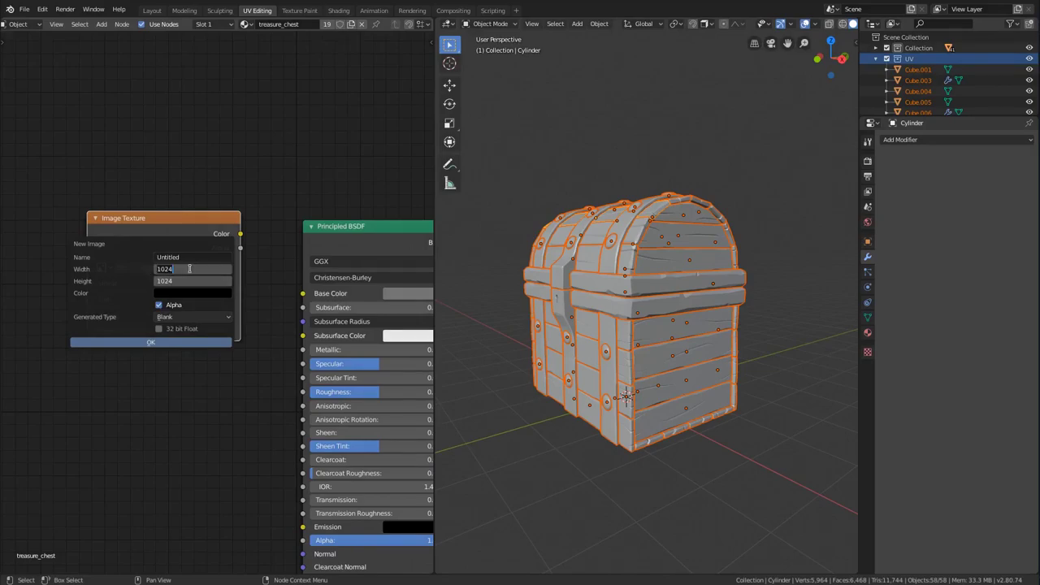
{"action": "type", "text": "2048"}
{"action": "left_click", "coordinate": [189, 257]}
{"action": "left_click", "coordinate": [189, 257]}
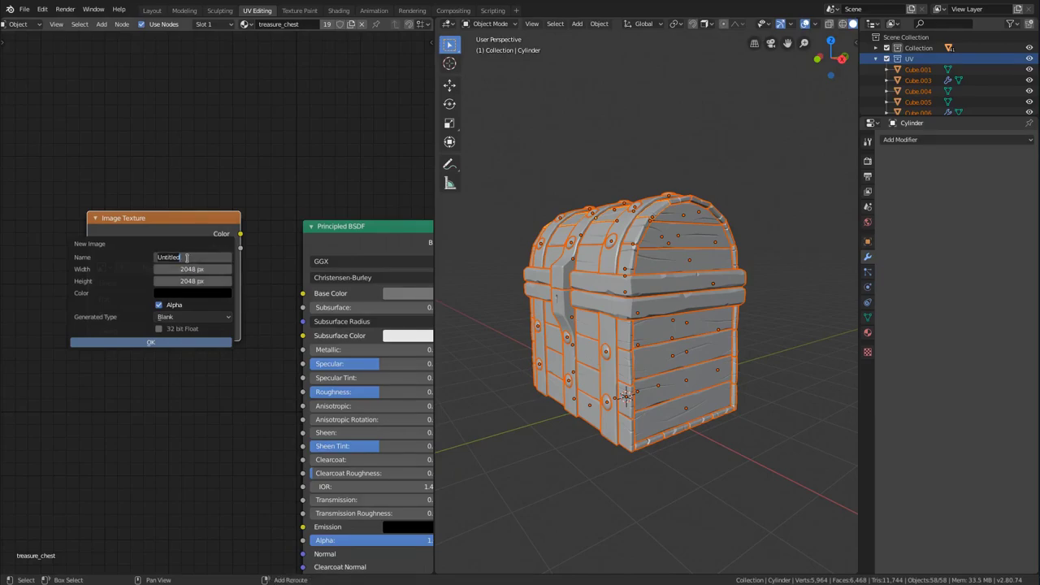
{"action": "type", "text": "UV_test"}
{"action": "key", "text": "Return"}
{"action": "left_click", "coordinate": [188, 320]}
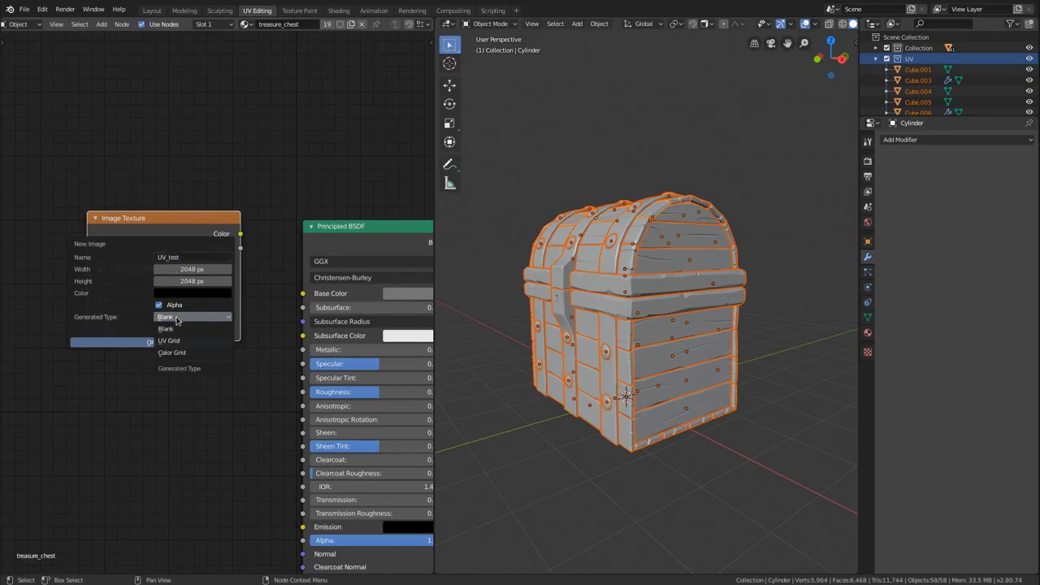
{"action": "left_click", "coordinate": [175, 341]}
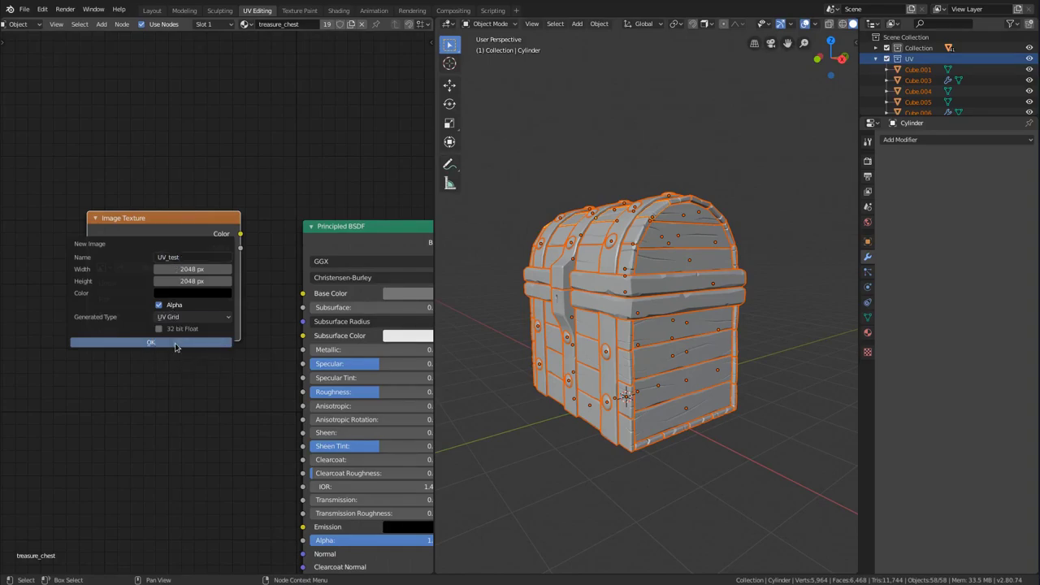
{"action": "left_click", "coordinate": [169, 346]}
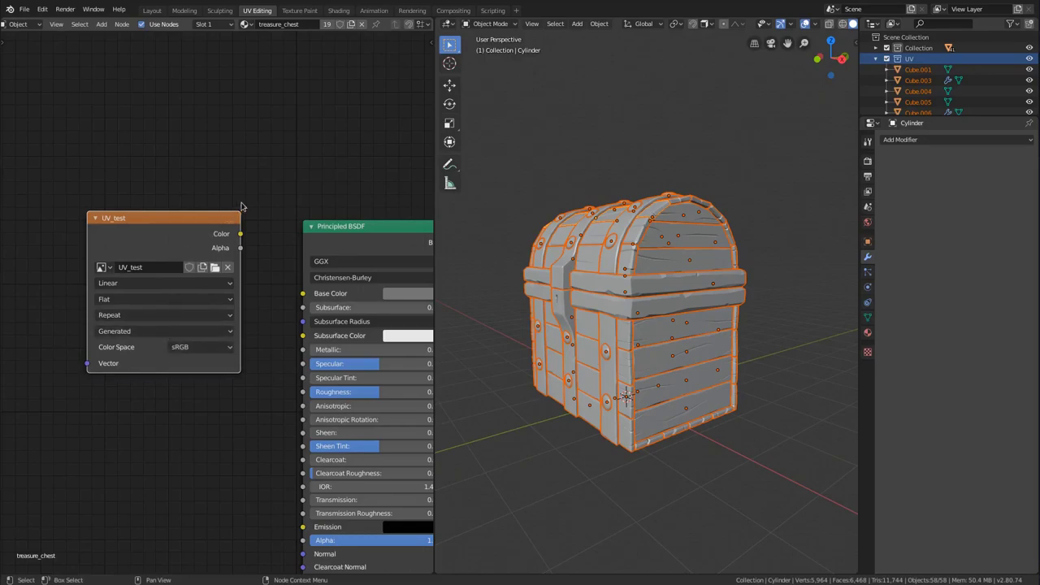
Look up the Node Wrangler add-on in the preferences, check that it is enabled and view its details.
{"action": "middle_click_drag", "start_coordinate": [244, 201], "coordinate": [251, 151], "text": "ctrl"}
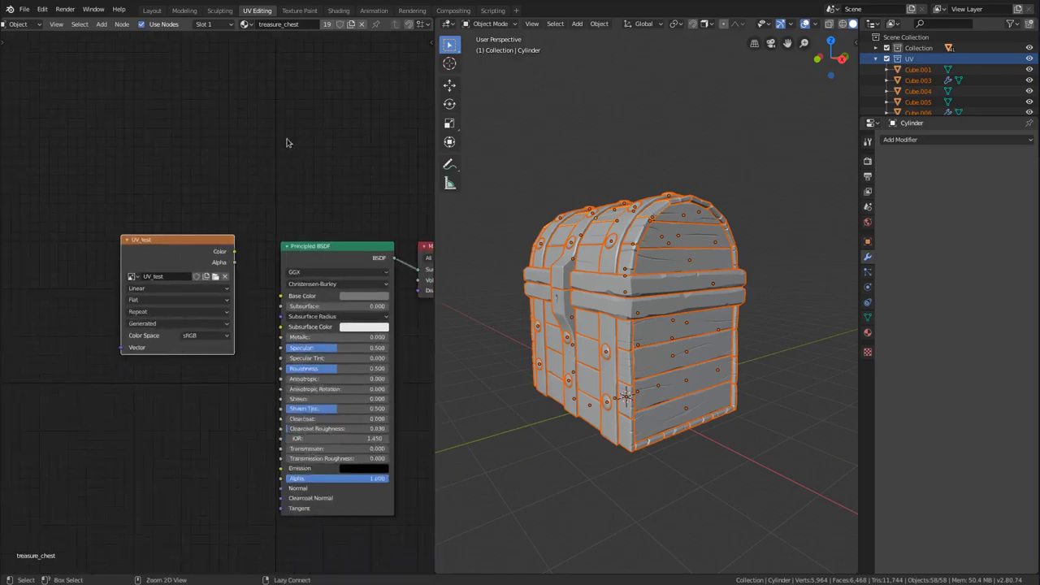
{"action": "left_click", "coordinate": [42, 9]}
{"action": "left_click", "coordinate": [65, 153]}
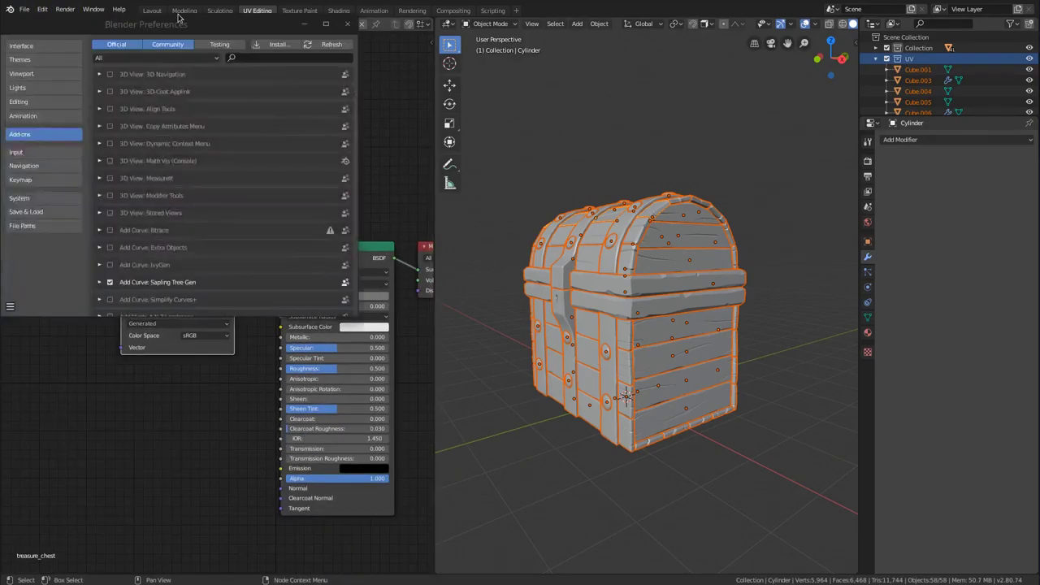
{"action": "left_click_drag", "start_coordinate": [183, 18], "coordinate": [418, 83]}
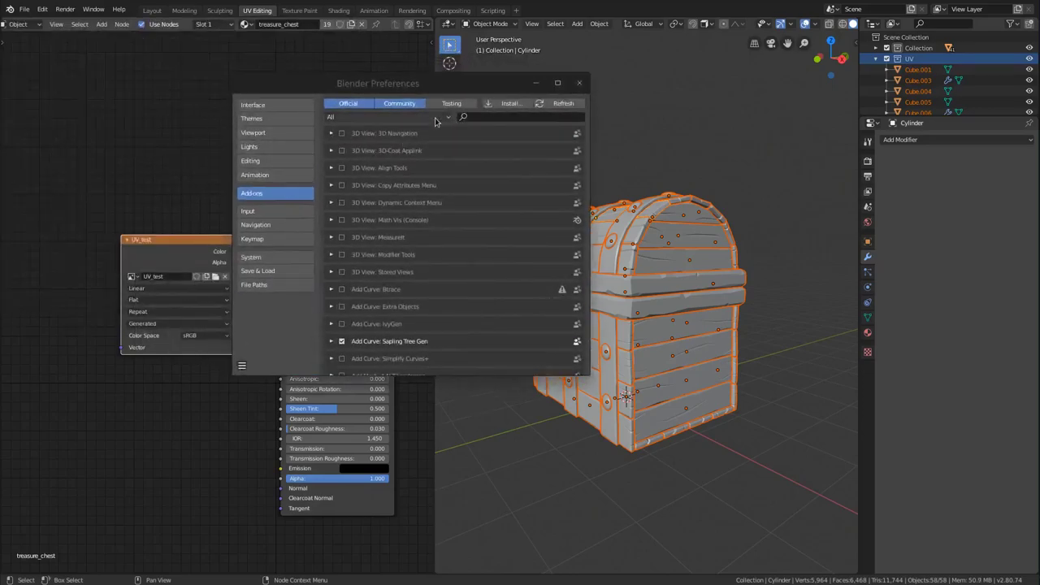
{"action": "left_click", "coordinate": [491, 115]}
{"action": "type", "text": "node"}
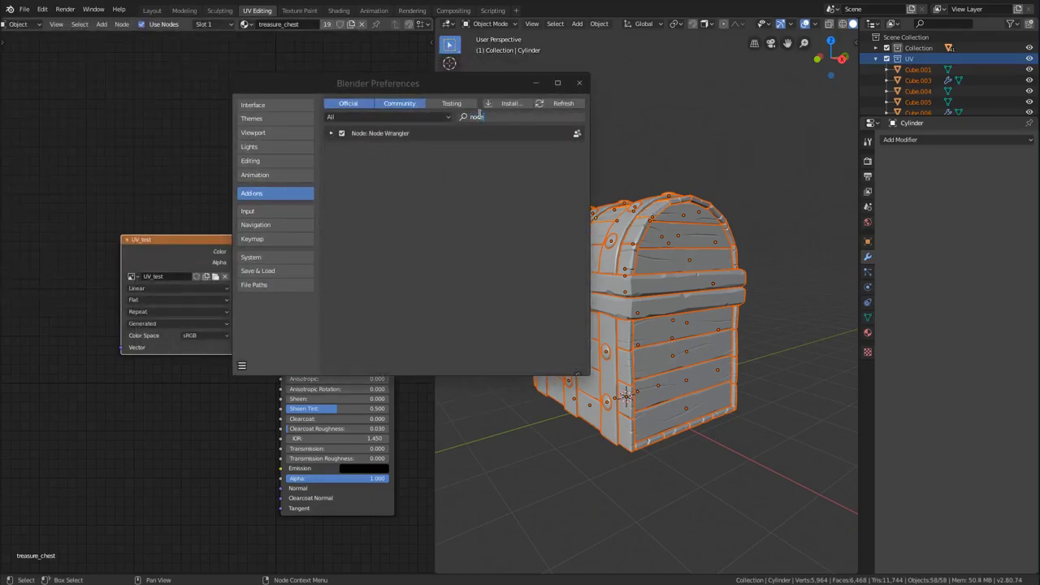
{"action": "left_click", "coordinate": [334, 136]}
{"action": "left_click", "coordinate": [333, 135]}
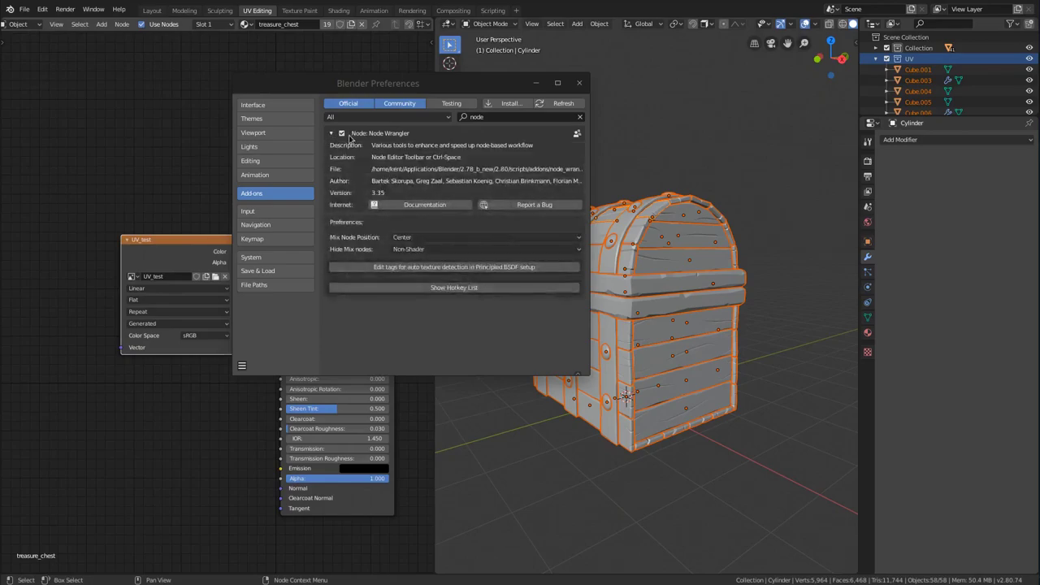
{"action": "left_click", "coordinate": [579, 82]}
Preview the UV_test node through a Node Wrangler viewer and switch the 3D viewport to shading that displays the texture.
{"action": "middle_click_drag", "start_coordinate": [274, 214], "coordinate": [209, 205]}
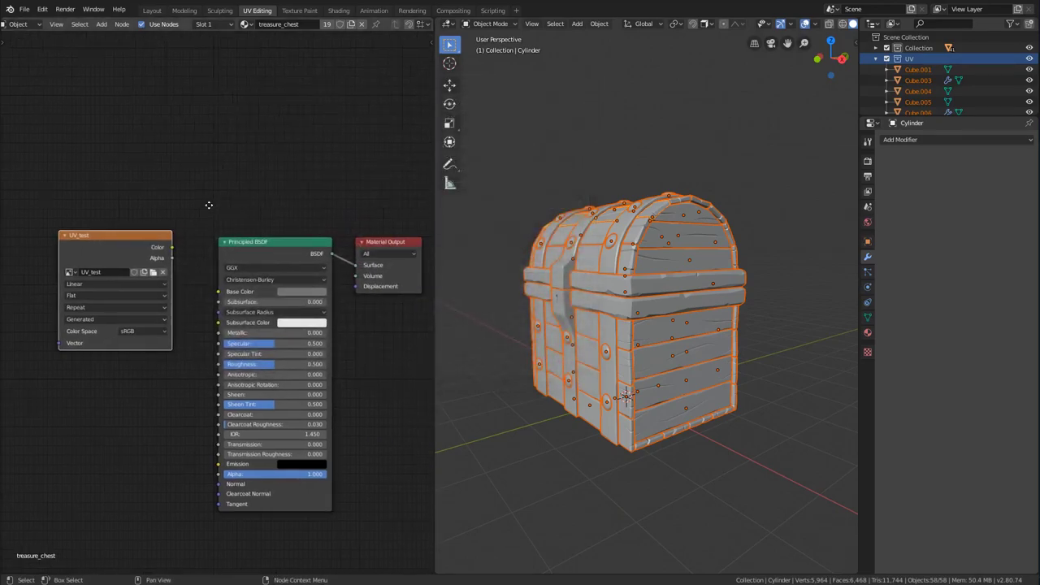
{"action": "left_click", "coordinate": [130, 235], "text": "ctrl+shift"}
{"action": "middle_click_drag", "start_coordinate": [306, 217], "coordinate": [253, 221]}
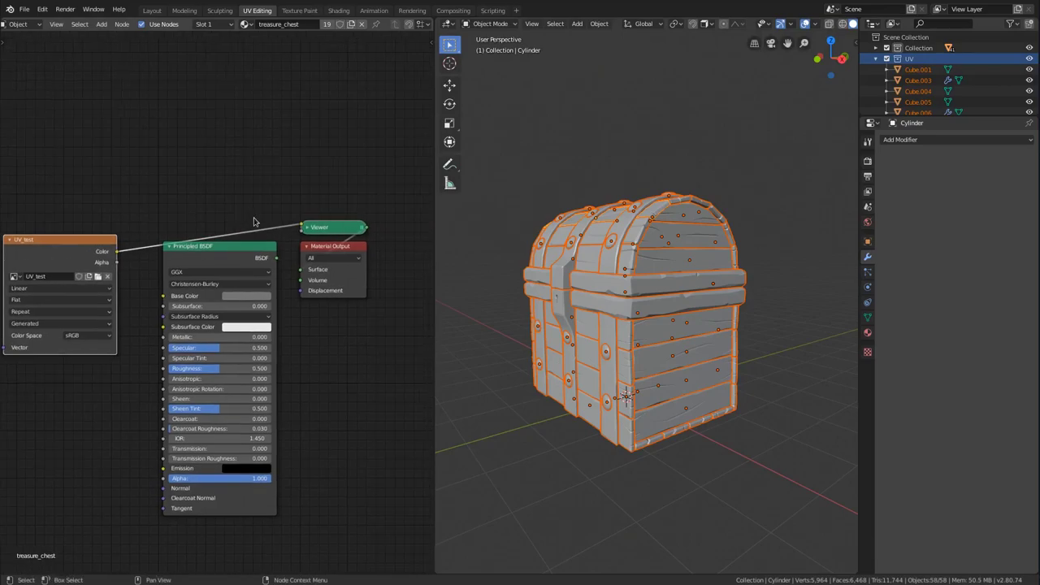
{"action": "key", "text": "z"}
{"action": "left_click", "coordinate": [715, 241]}
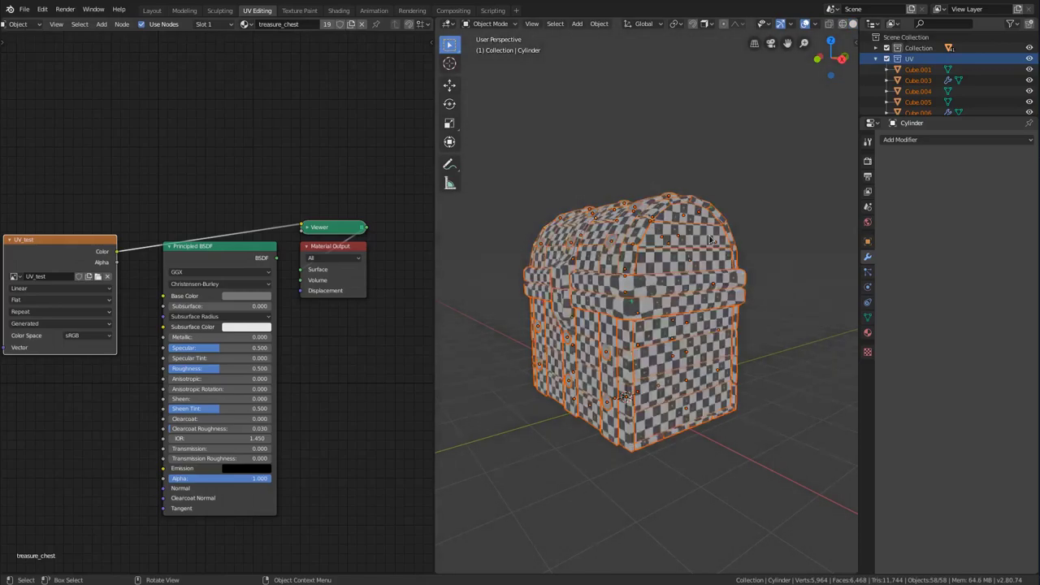
Compare the checker density on the hinge cylinders and a lid rivet, displaying their transform values to check the object scale.
{"action": "mouse_move", "coordinate": [715, 241]}
{"action": "middle_mouse_down"}
{"action": "mouse_move", "coordinate": [732, 257]}
{"action": "mouse_move", "coordinate": [705, 245]}
{"action": "mouse_move", "coordinate": [593, 278]}
{"action": "mouse_move", "coordinate": [626, 262]}
{"action": "mouse_move", "coordinate": [622, 276]}
{"action": "middle_mouse_up"}
{"action": "scroll", "coordinate": [622, 277], "scroll_direction": "up", "scroll_amount": 4}
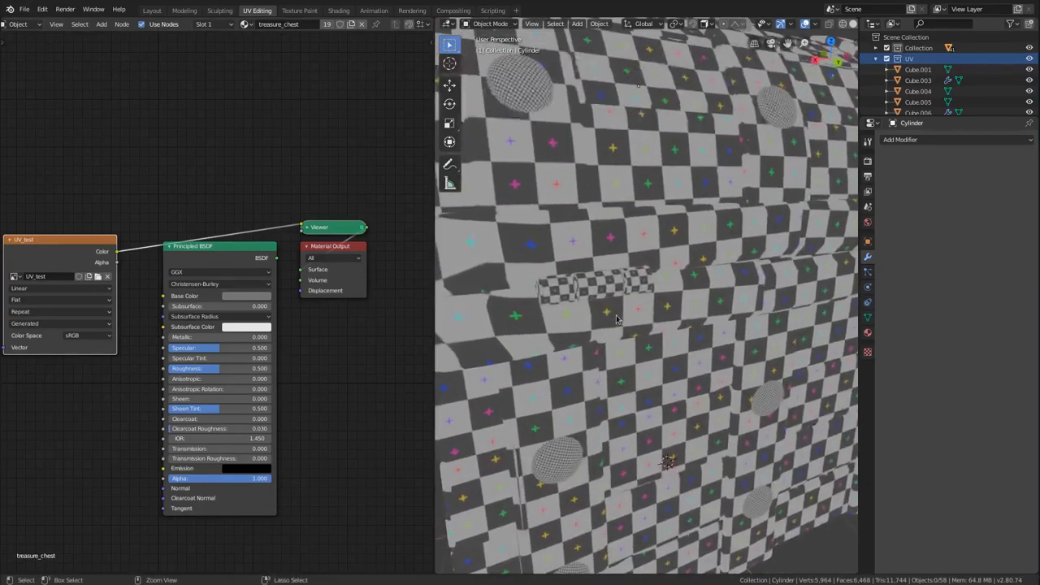
{"action": "left_click", "coordinate": [604, 287]}
{"action": "left_click", "coordinate": [641, 281]}
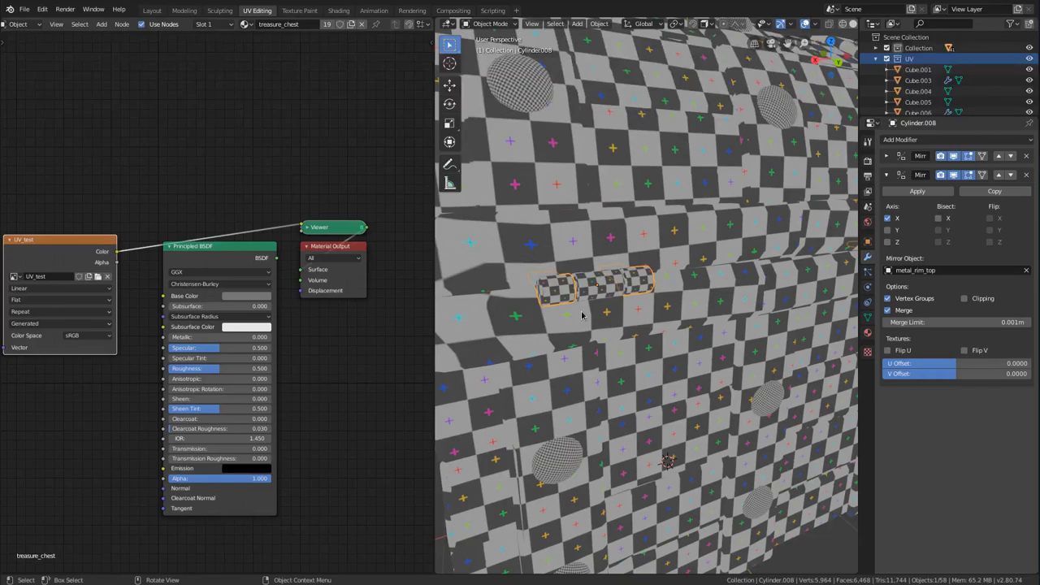
{"action": "key", "text": "n"}
{"action": "left_click", "coordinate": [853, 44]}
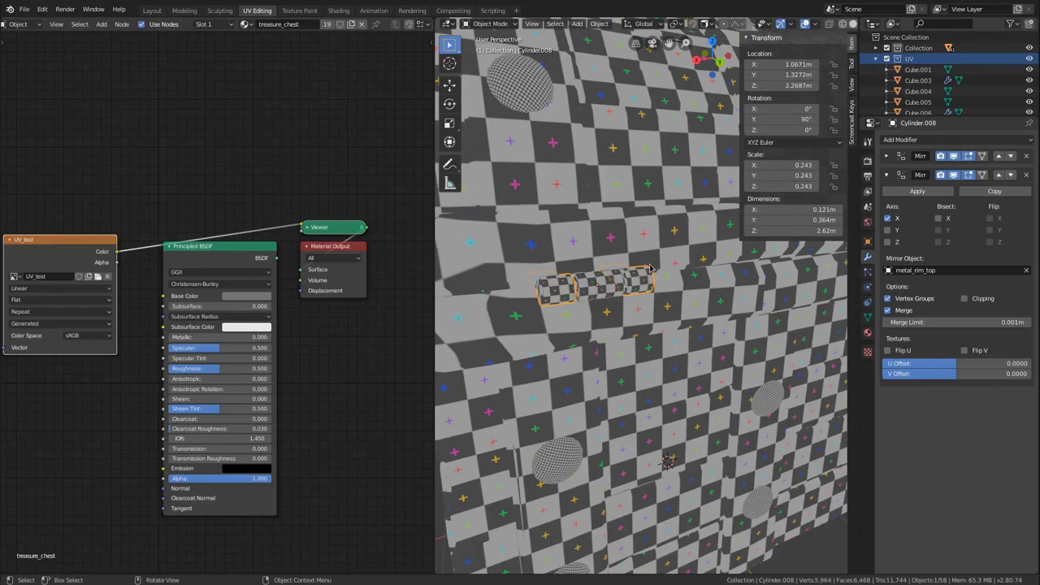
{"action": "left_click", "coordinate": [520, 86]}
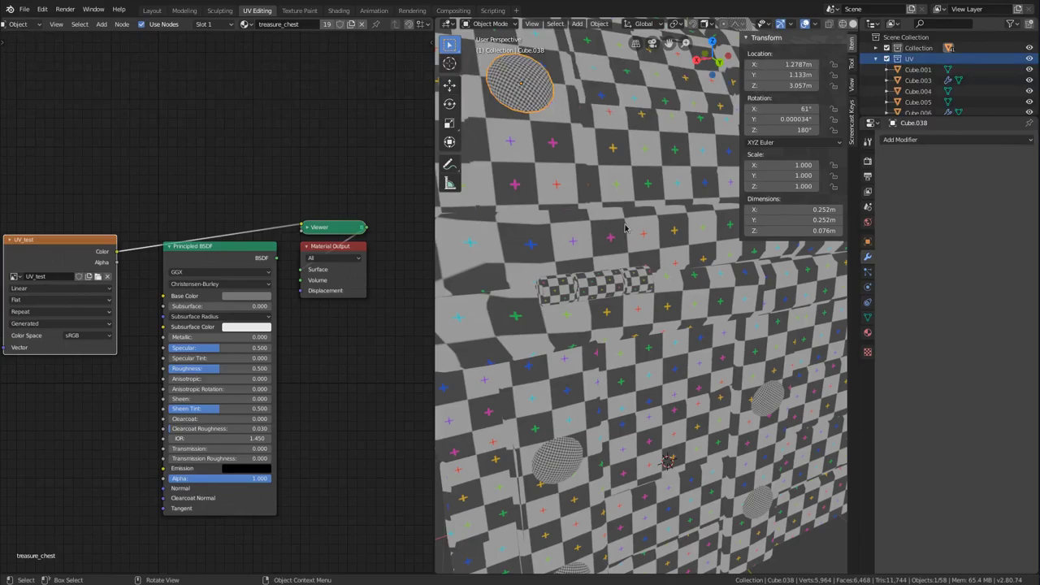
Select all chest objects, frame the whole chest and enter Edit Mode.
{"action": "key", "text": "a"}
{"action": "key", "text": "Home"}
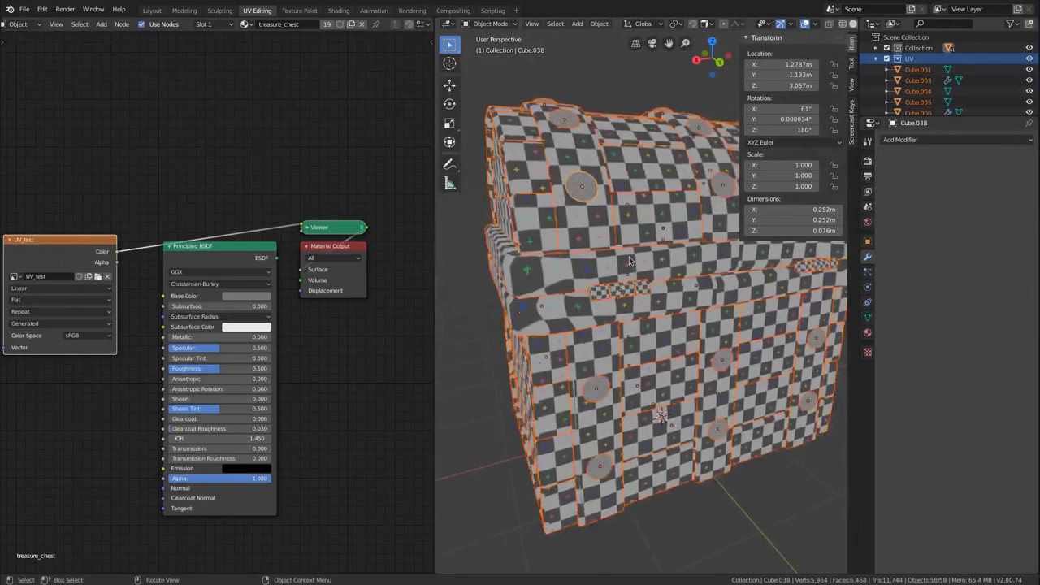
{"action": "key", "text": "Tab"}
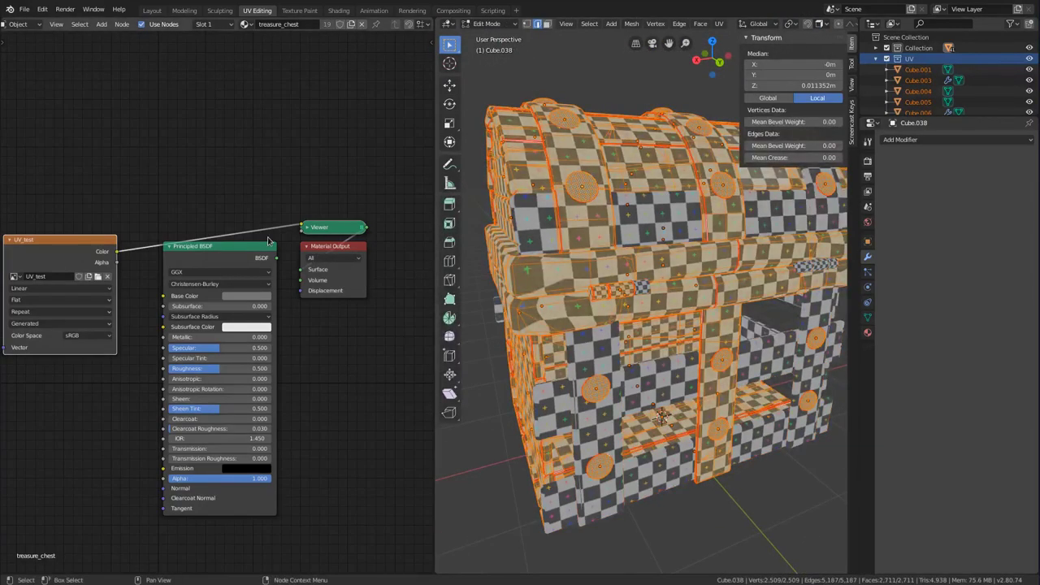
Split the Shader Editor horizontally, change the upper area to a UV Editor and look over the packed islands.
{"action": "left_click_drag", "start_coordinate": [430, 25], "coordinate": [419, 328]}
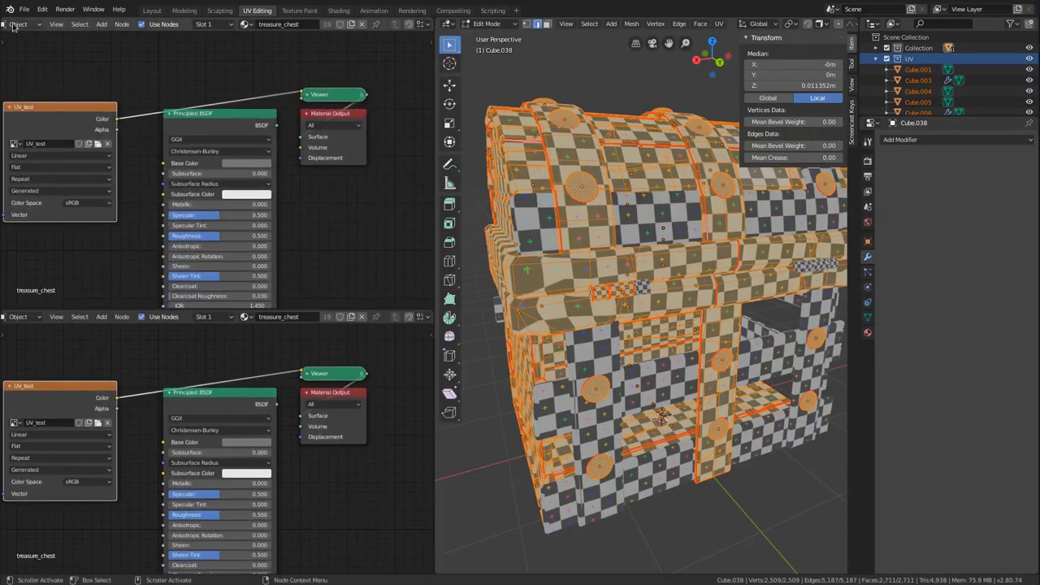
{"action": "left_click", "coordinate": [16, 24]}
{"action": "left_click", "coordinate": [30, 36]}
{"action": "scroll", "coordinate": [16, 22], "scroll_direction": "up", "scroll_amount": 2}
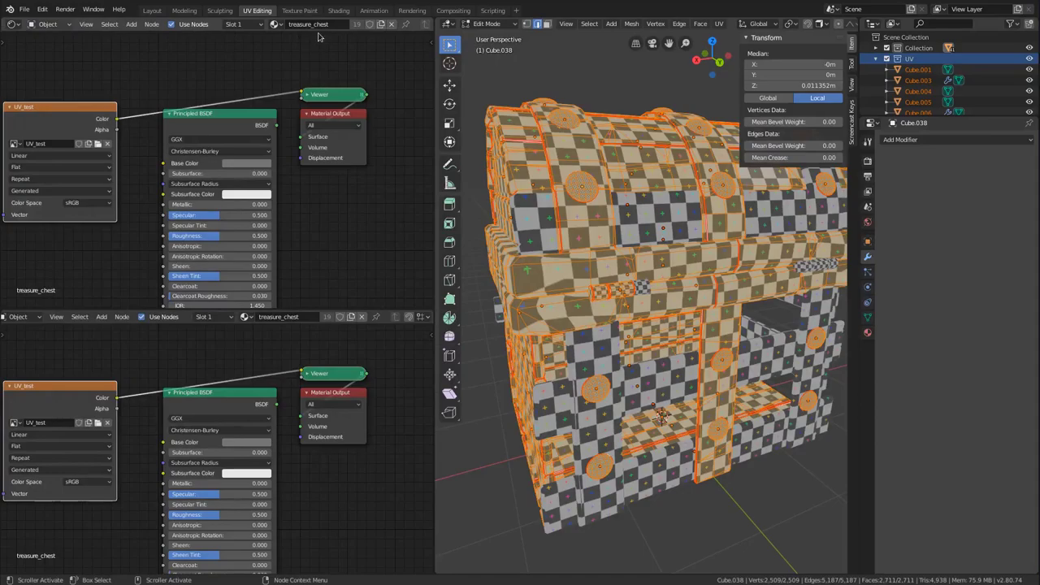
{"action": "left_click", "coordinate": [11, 23]}
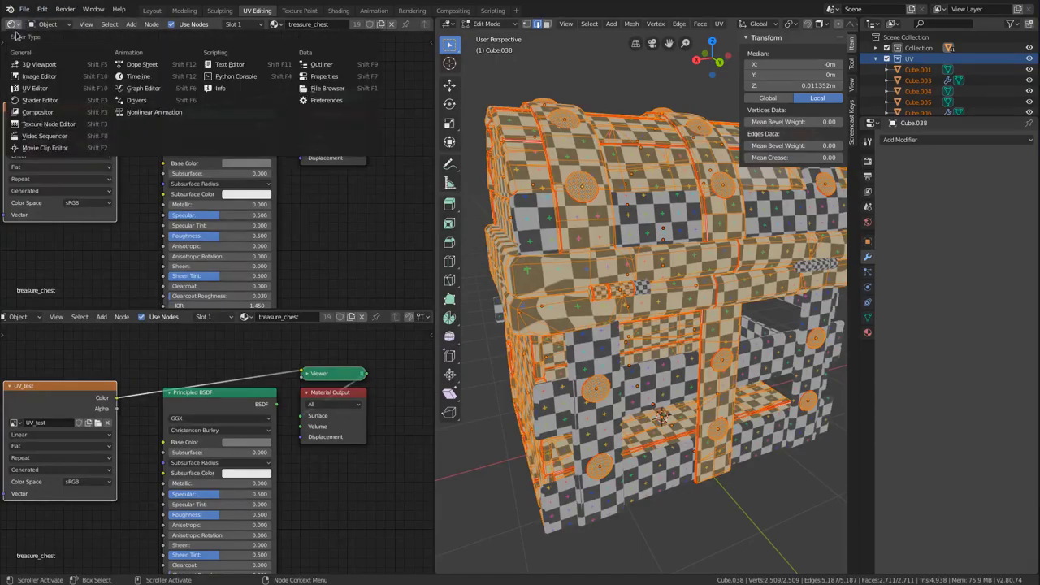
{"action": "left_click", "coordinate": [36, 87]}
{"action": "scroll", "coordinate": [102, 278], "scroll_direction": "down", "scroll_amount": 8}
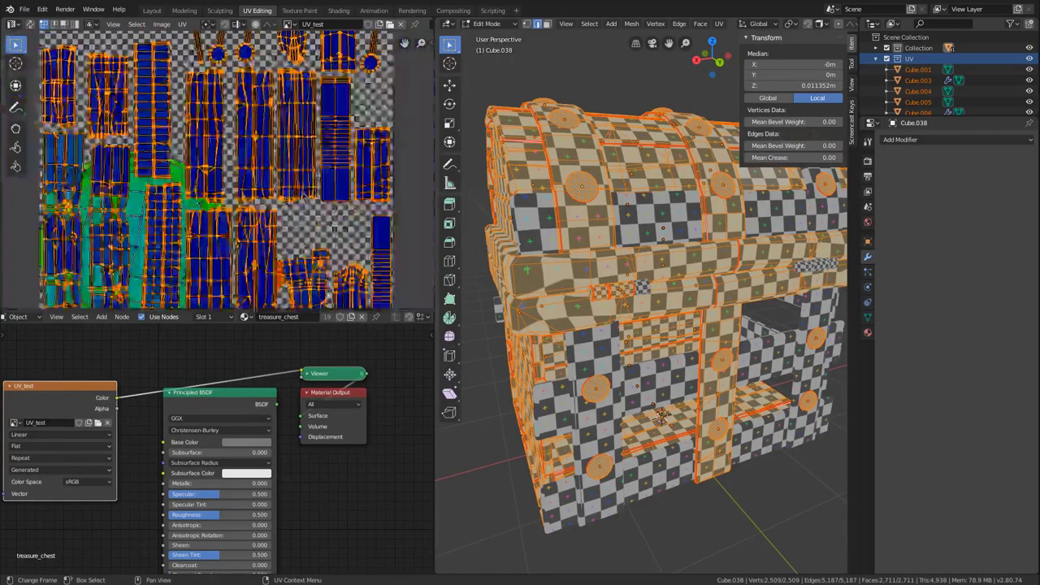
{"action": "scroll", "coordinate": [203, 167], "scroll_direction": "up", "scroll_amount": 6}
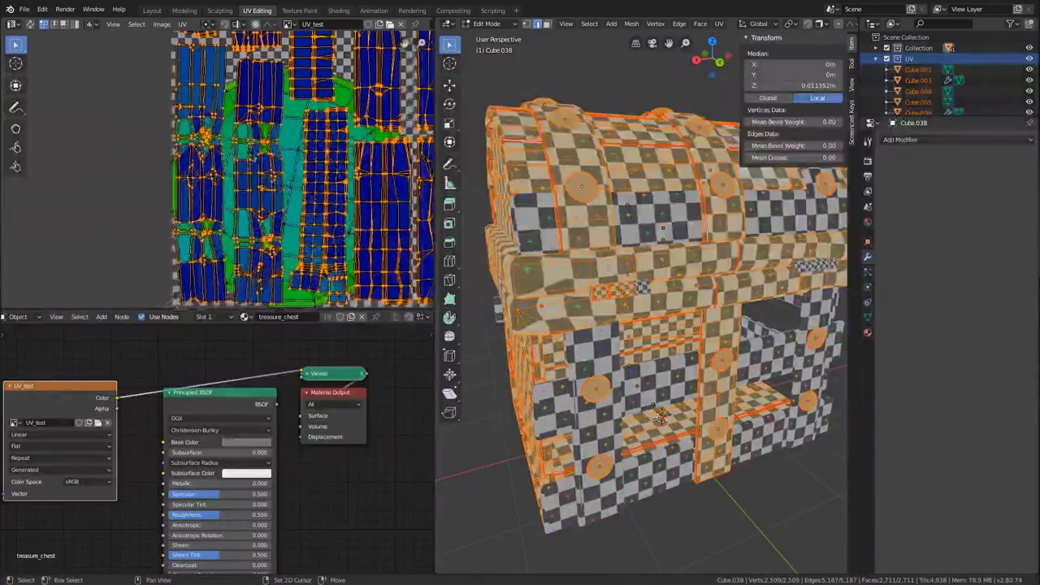
{"action": "middle_click_drag", "start_coordinate": [236, 160], "coordinate": [187, 187]}
{"action": "scroll", "coordinate": [504, 212], "scroll_direction": "down", "scroll_amount": 2}
Return to Object Mode and move the rivet on the lid's end strap (Cube.002) to the UV collection.
{"action": "middle_click_drag", "start_coordinate": [488, 215], "coordinate": [616, 215]}
{"action": "scroll", "coordinate": [608, 227], "scroll_direction": "up", "scroll_amount": 2}
{"action": "key", "text": "Tab"}
{"action": "left_click", "coordinate": [601, 227]}
{"action": "scroll", "coordinate": [607, 224], "scroll_direction": "up", "scroll_amount": 1}
{"action": "key", "text": "m"}
{"action": "left_click", "coordinate": [616, 213]}
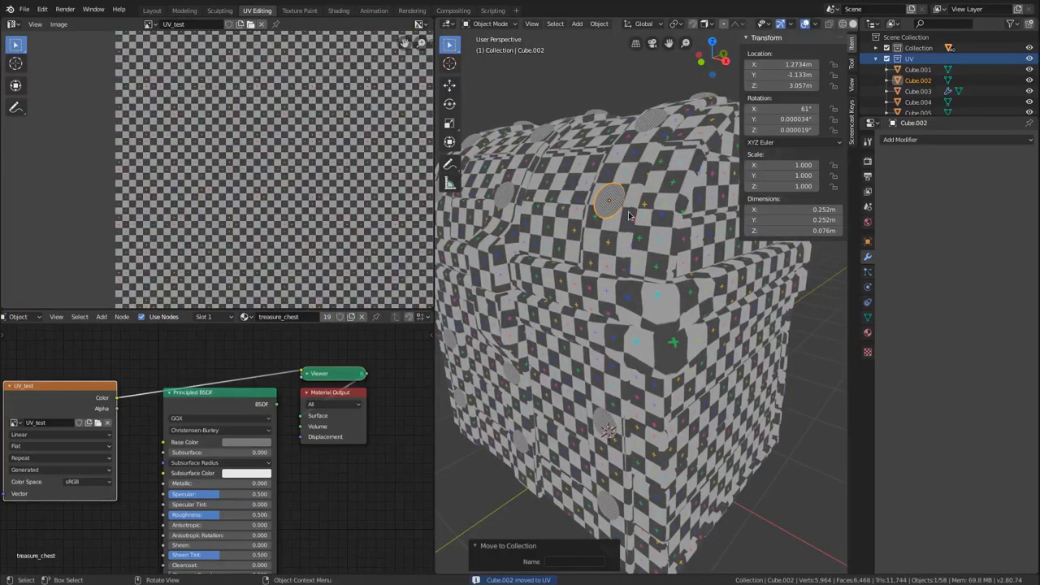
Select both hinge cylinder objects at the back of the chest and apply their scale.
{"action": "scroll", "coordinate": [630, 215], "scroll_direction": "down", "scroll_amount": 2}
{"action": "middle_click_drag", "start_coordinate": [736, 264], "coordinate": [632, 283]}
{"action": "scroll", "coordinate": [632, 283], "scroll_direction": "up", "scroll_amount": 5}
{"action": "scroll", "coordinate": [633, 276], "scroll_direction": "up", "scroll_amount": 3}
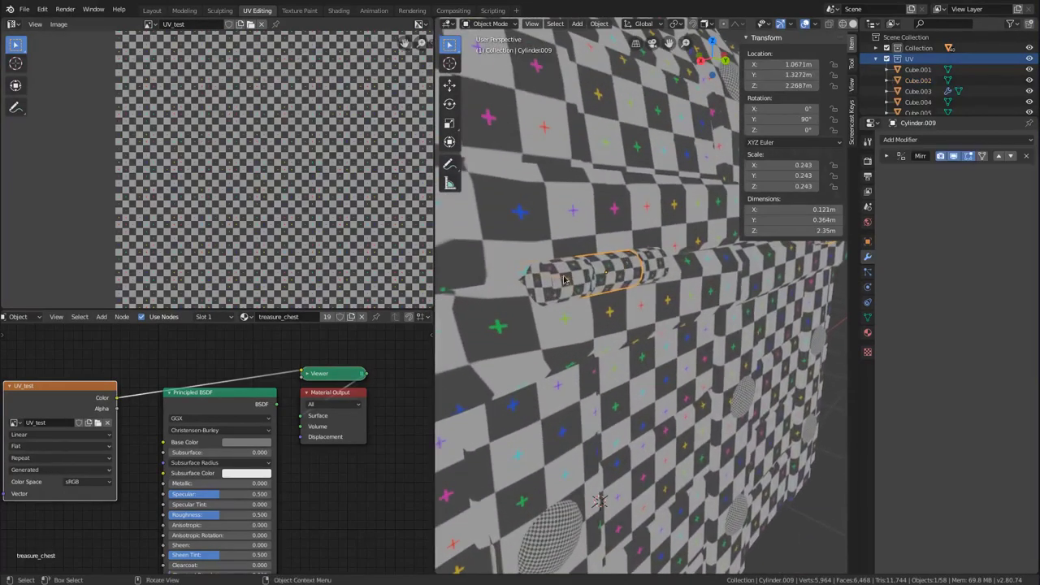
{"action": "left_click", "coordinate": [634, 266]}
{"action": "left_click", "coordinate": [622, 266], "text": "shift"}
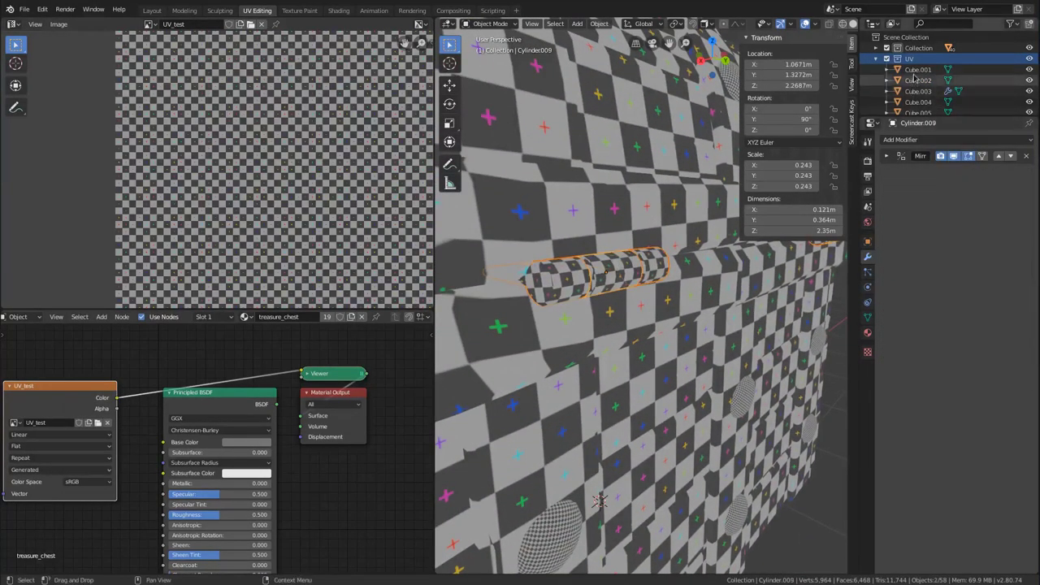
{"action": "middle_click_drag", "start_coordinate": [704, 253], "coordinate": [623, 272]}
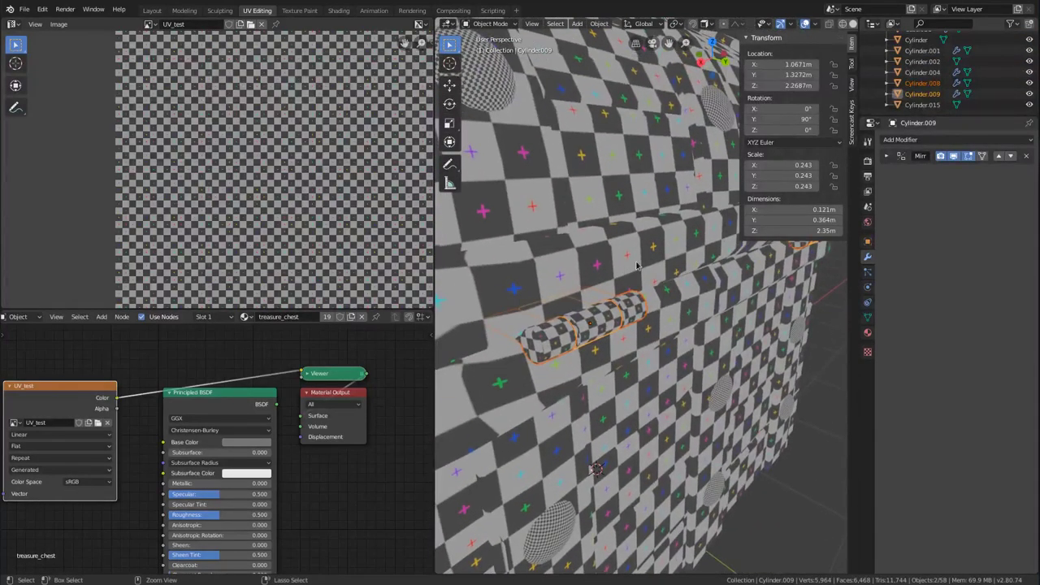
{"action": "key", "text": "ctrl+a"}
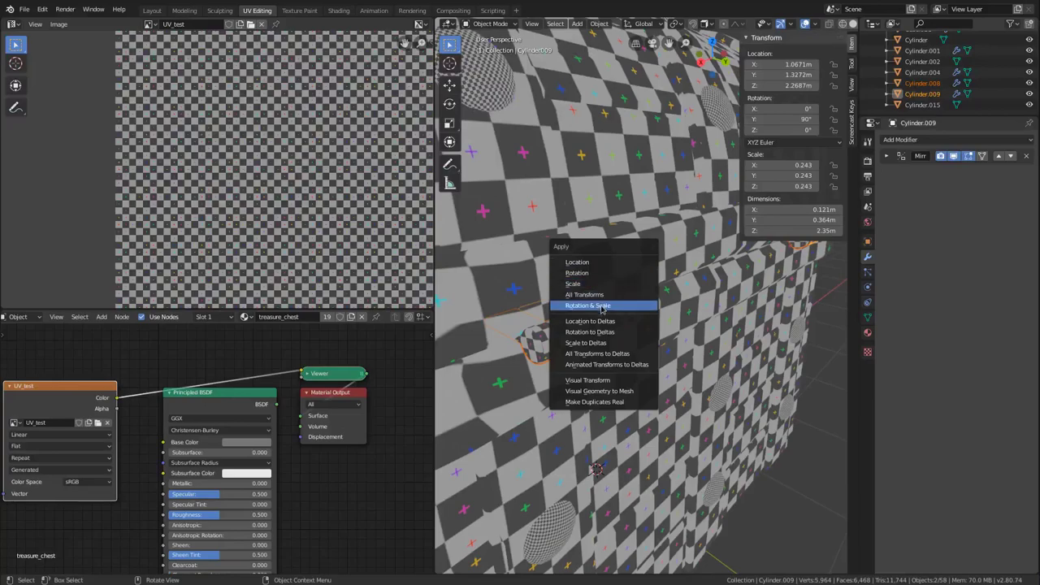
{"action": "key", "text": "Escape"}
{"action": "middle_click_drag", "start_coordinate": [623, 346], "coordinate": [606, 316]}
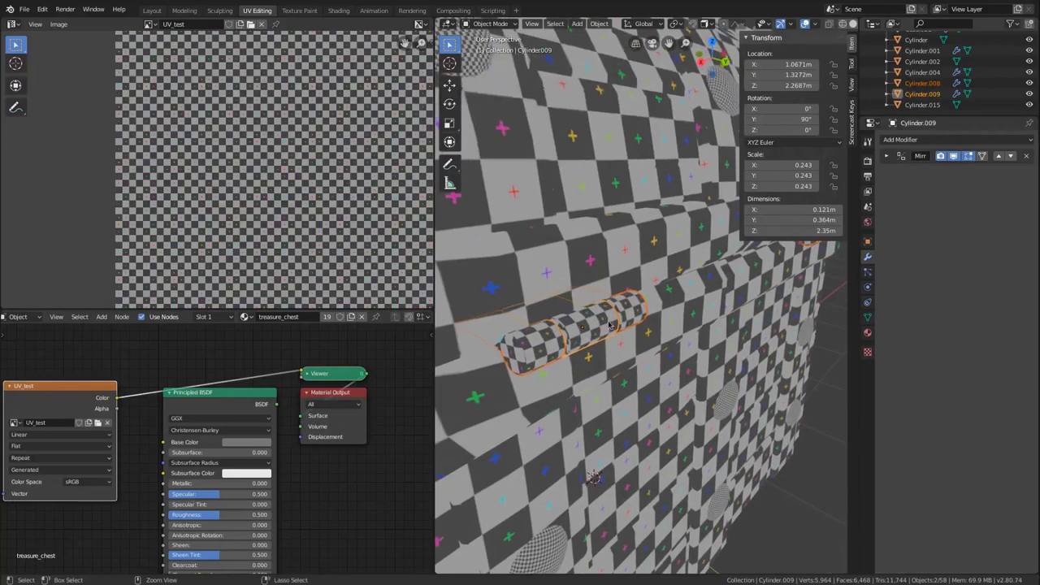
{"action": "key", "text": "ctrl+a"}
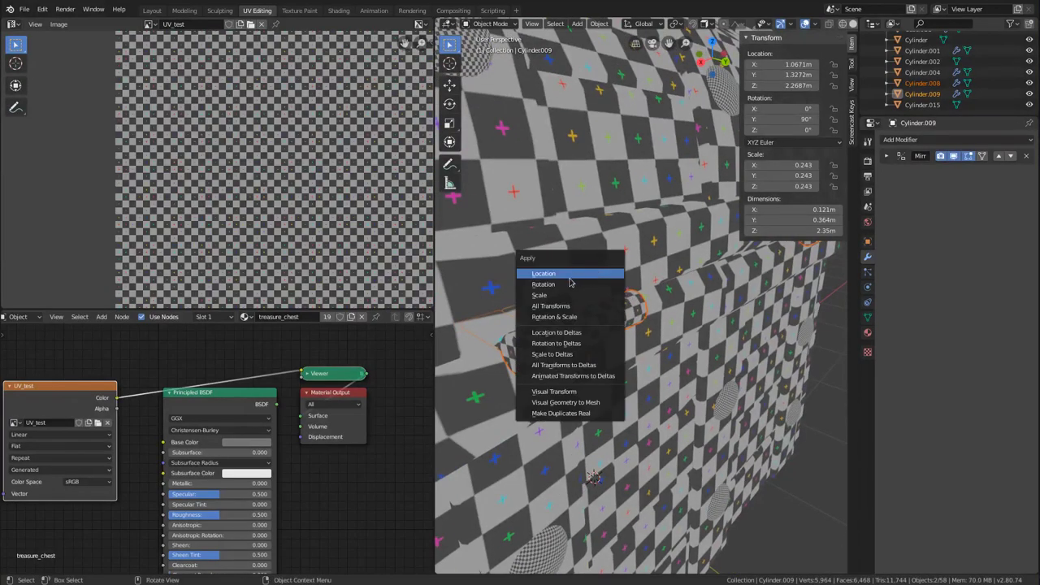
{"action": "left_click", "coordinate": [550, 295]}
Reselect the Cube.002 rivet on the lid and assign it to the UV collection again.
{"action": "scroll", "coordinate": [698, 305], "scroll_direction": "down", "scroll_amount": 4}
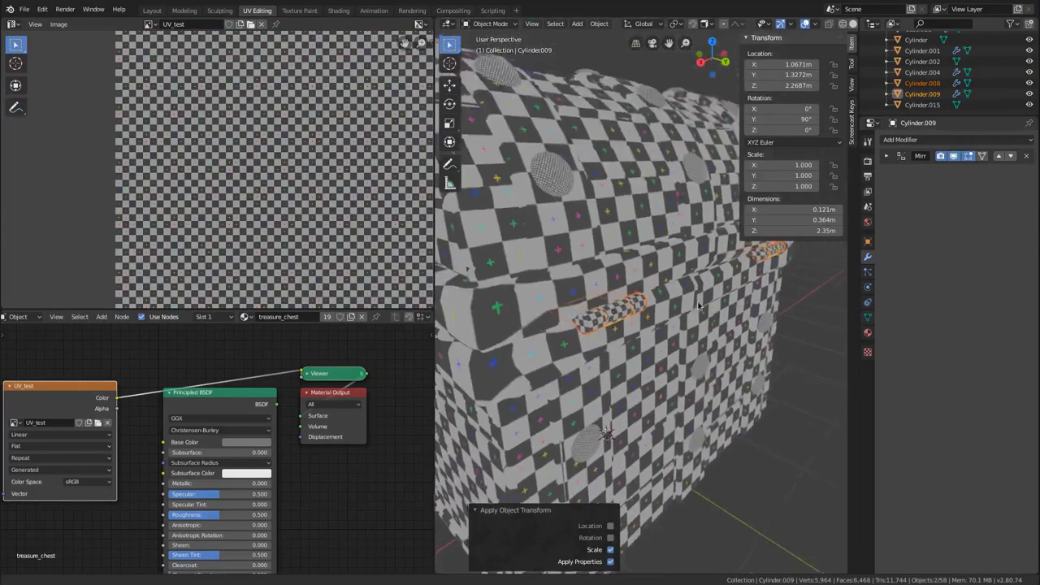
{"action": "middle_click_drag", "start_coordinate": [698, 305], "coordinate": [660, 250]}
{"action": "left_click", "coordinate": [529, 241]}
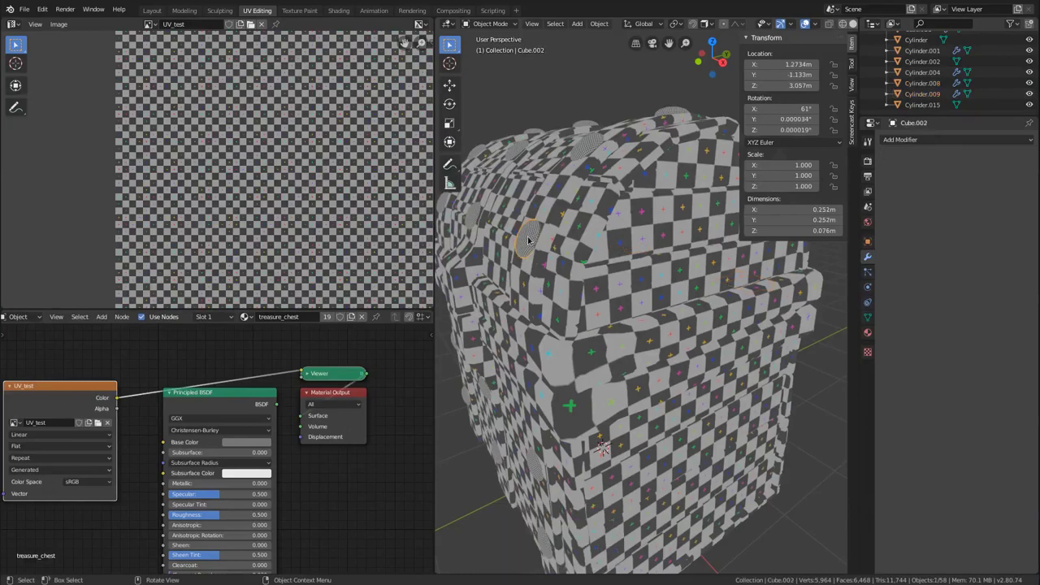
{"action": "key", "text": "m"}
{"action": "left_click", "coordinate": [527, 237]}
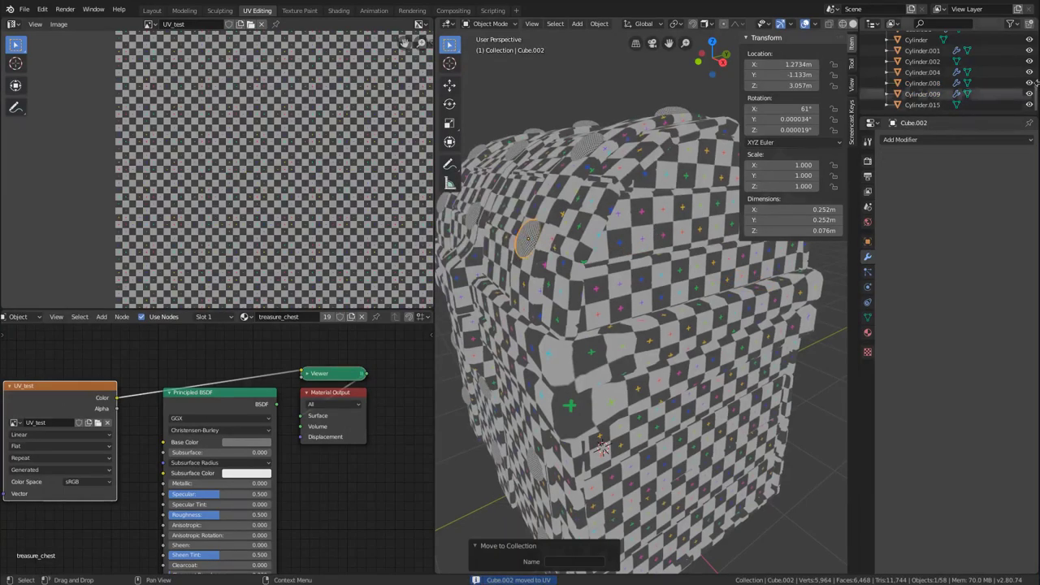
Select all objects in the UV collection and enter Edit Mode on them together.
{"action": "scroll", "coordinate": [976, 81], "scroll_direction": "up", "scroll_amount": 5}
{"action": "left_click", "coordinate": [911, 62]}
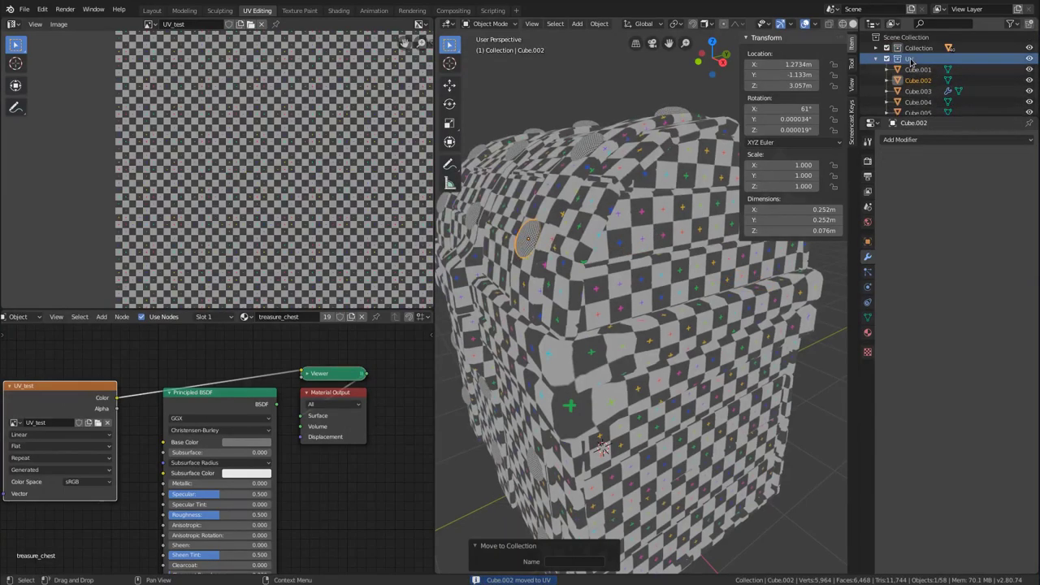
{"action": "right_click", "coordinate": [911, 62]}
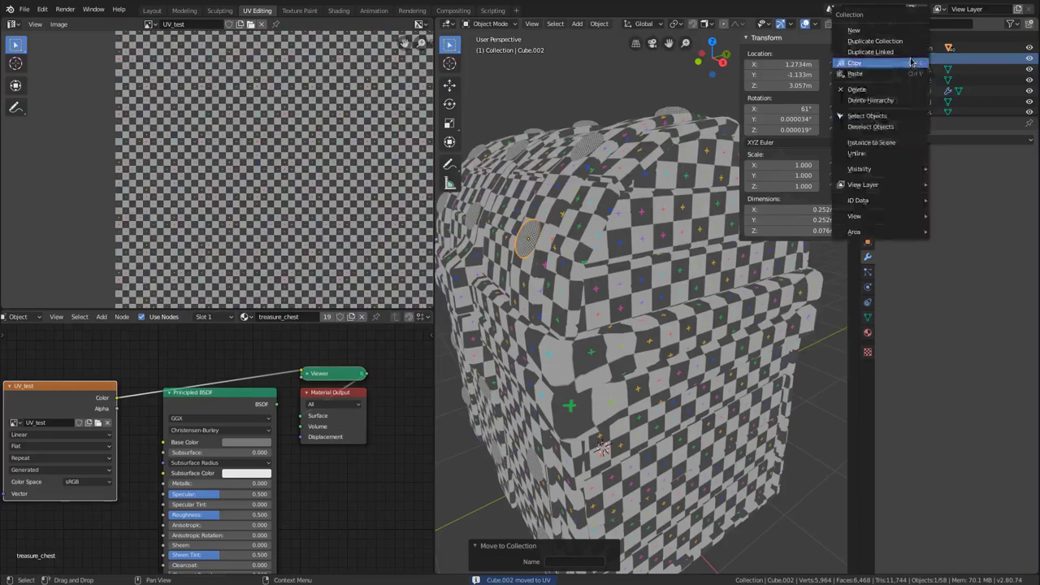
{"action": "left_click", "coordinate": [878, 116]}
{"action": "middle_click_drag", "start_coordinate": [475, 170], "coordinate": [719, 200]}
{"action": "key", "text": "Tab"}
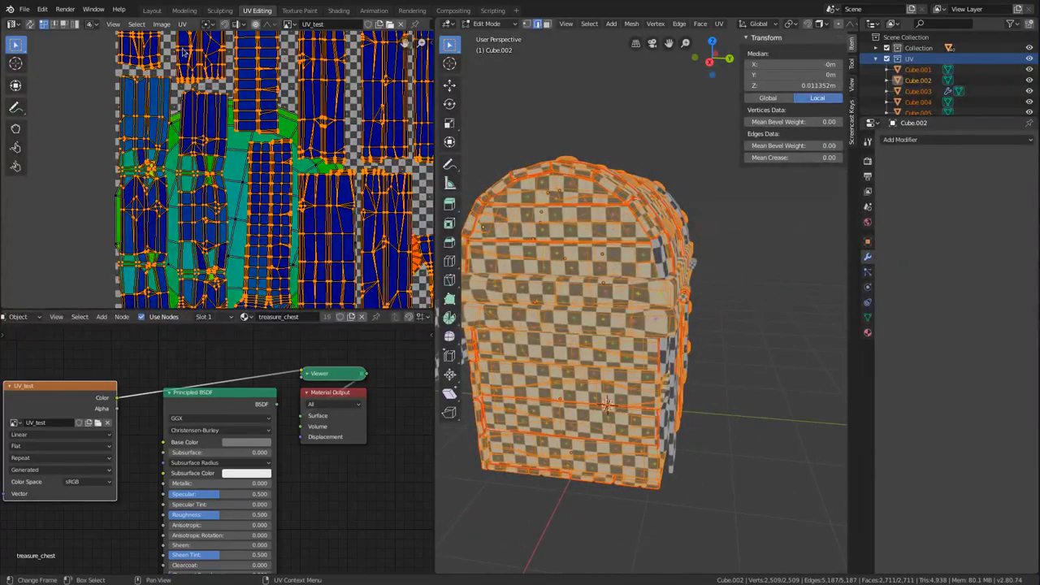
Pack the UV islands of all chest parts with a margin of 0.019 and check the spacing.
{"action": "left_click", "coordinate": [184, 24]}
{"action": "left_click", "coordinate": [183, 24]}
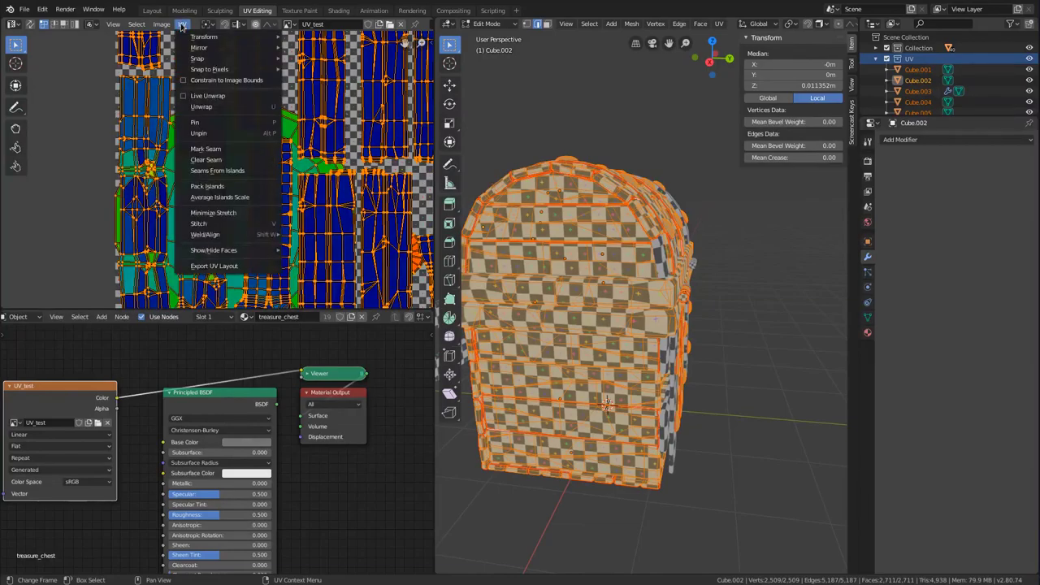
{"action": "left_click", "coordinate": [207, 186]}
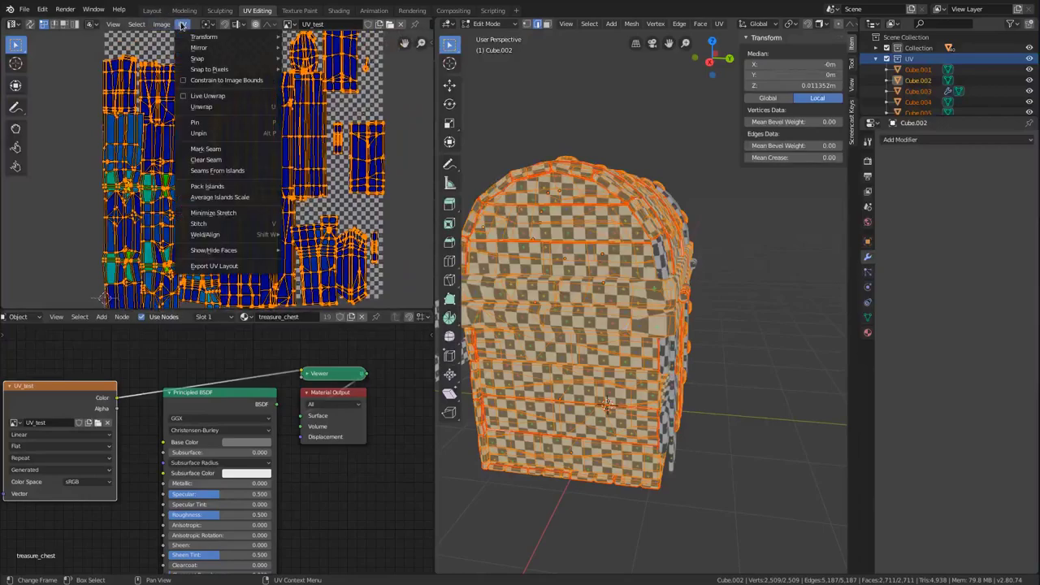
{"action": "left_click", "coordinate": [207, 186]}
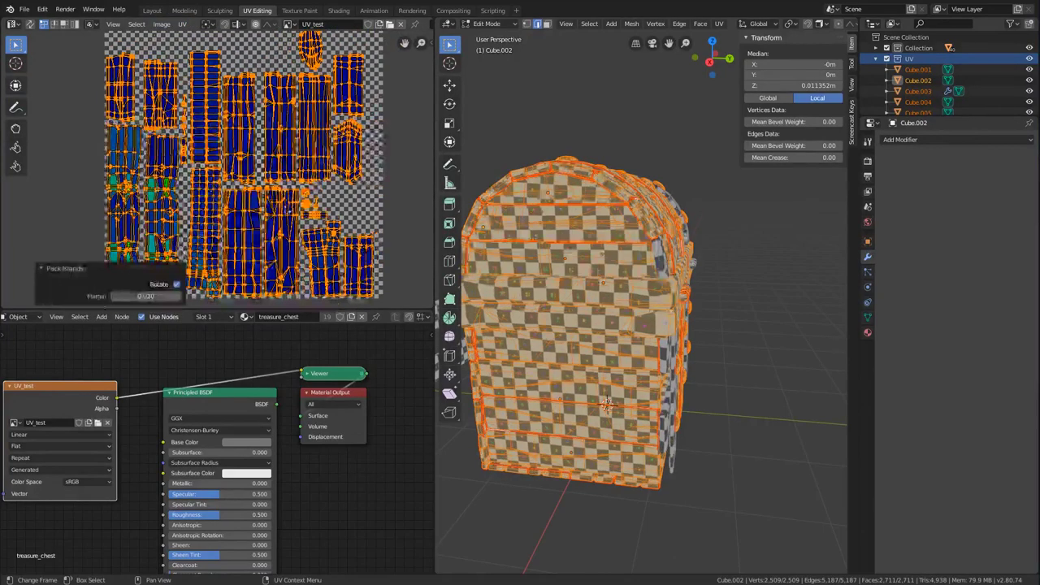
{"action": "mouse_move", "coordinate": [145, 296]}
{"action": "left_mouse_down"}
{"action": "mouse_move", "coordinate": [172, 296]}
{"action": "mouse_move", "coordinate": [148, 296]}
{"action": "left_mouse_up"}
{"action": "middle_click_drag", "start_coordinate": [203, 145], "coordinate": [197, 185]}
{"action": "scroll", "coordinate": [193, 172], "scroll_direction": "up", "scroll_amount": 4}
{"action": "scroll", "coordinate": [218, 171], "scroll_direction": "down", "scroll_amount": 5}
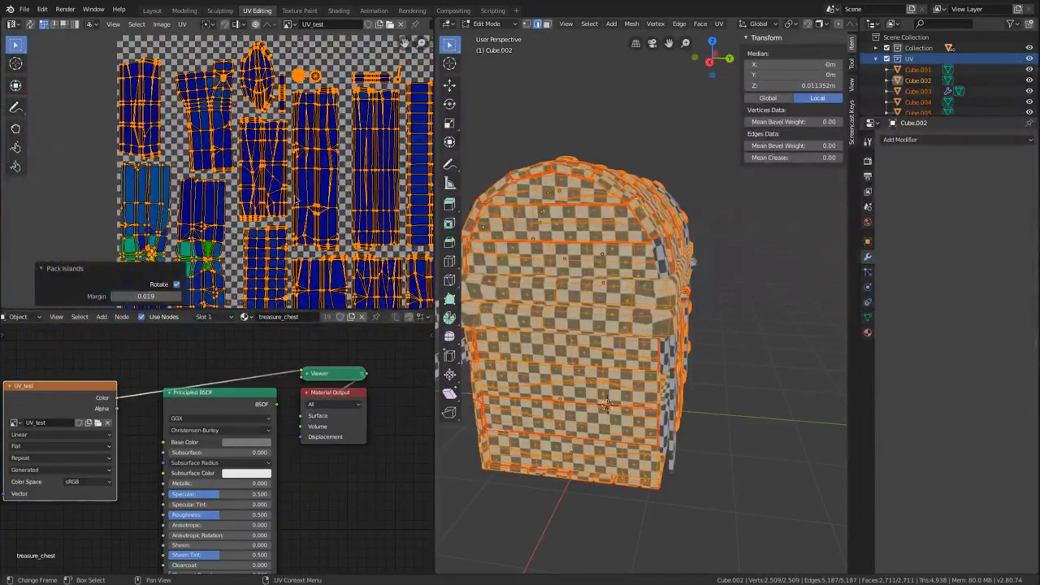
{"action": "scroll", "coordinate": [288, 186], "scroll_direction": "down", "scroll_amount": 1}
{"action": "middle_click_drag", "start_coordinate": [288, 185], "coordinate": [221, 144]}
{"action": "left_click", "coordinate": [43, 270]}
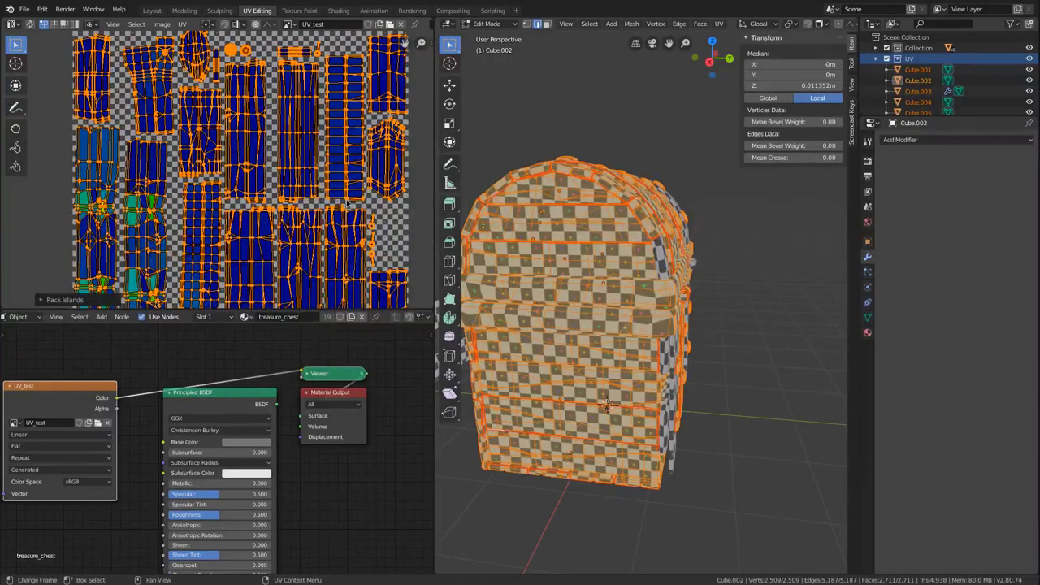
Examine the checker density around the chest's corners and rims and the stretched areas of the UV islands.
{"action": "key", "text": "Tab"}
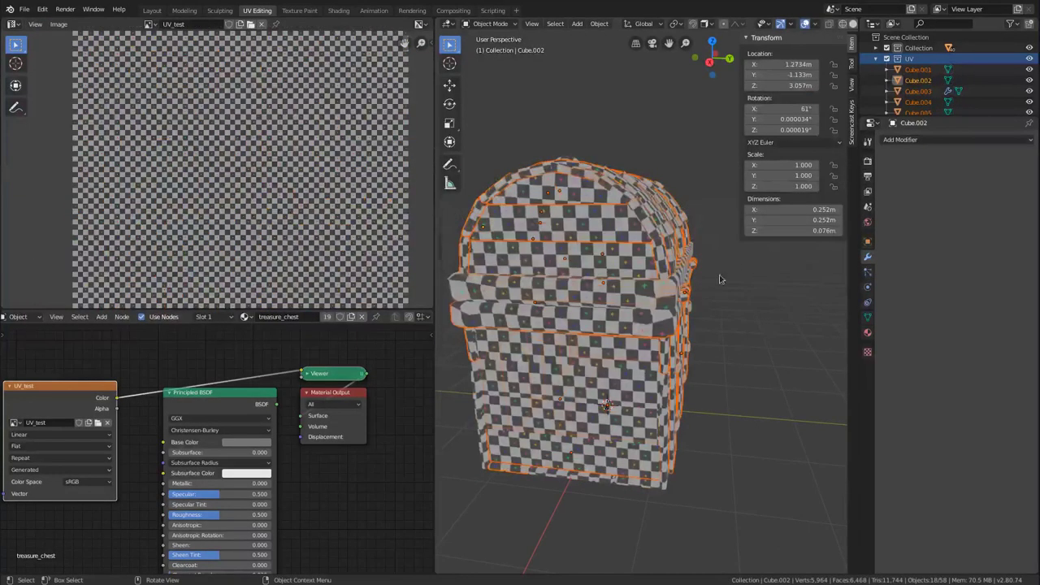
{"action": "middle_click_drag", "start_coordinate": [718, 279], "coordinate": [634, 269]}
{"action": "scroll", "coordinate": [608, 248], "scroll_direction": "up", "scroll_amount": 6}
{"action": "key", "text": "Tab"}
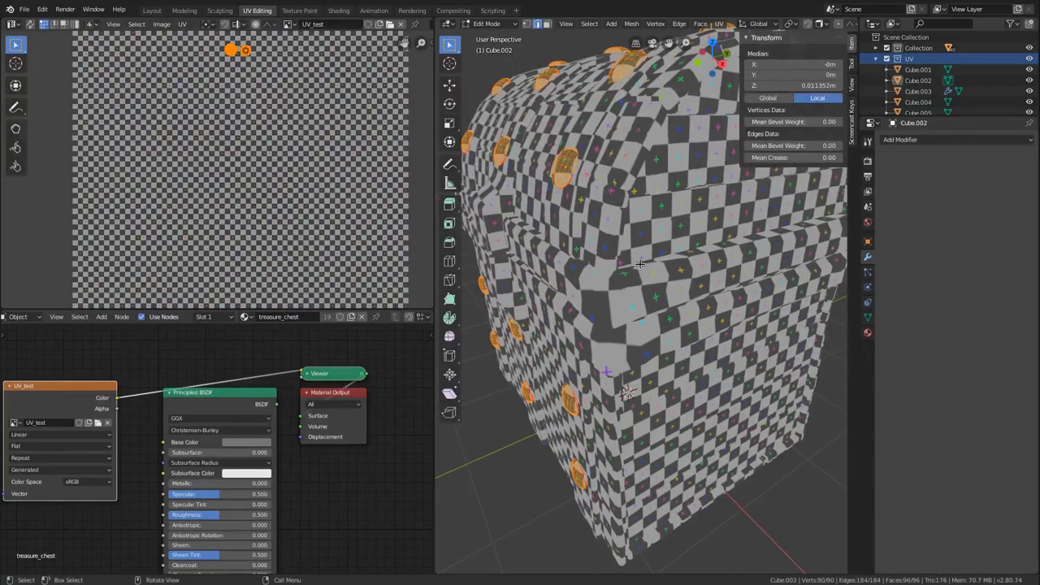
{"action": "key", "text": "a"}
{"action": "scroll", "coordinate": [243, 162], "scroll_direction": "up", "scroll_amount": 3}
{"action": "scroll", "coordinate": [226, 242], "scroll_direction": "up", "scroll_amount": 8}
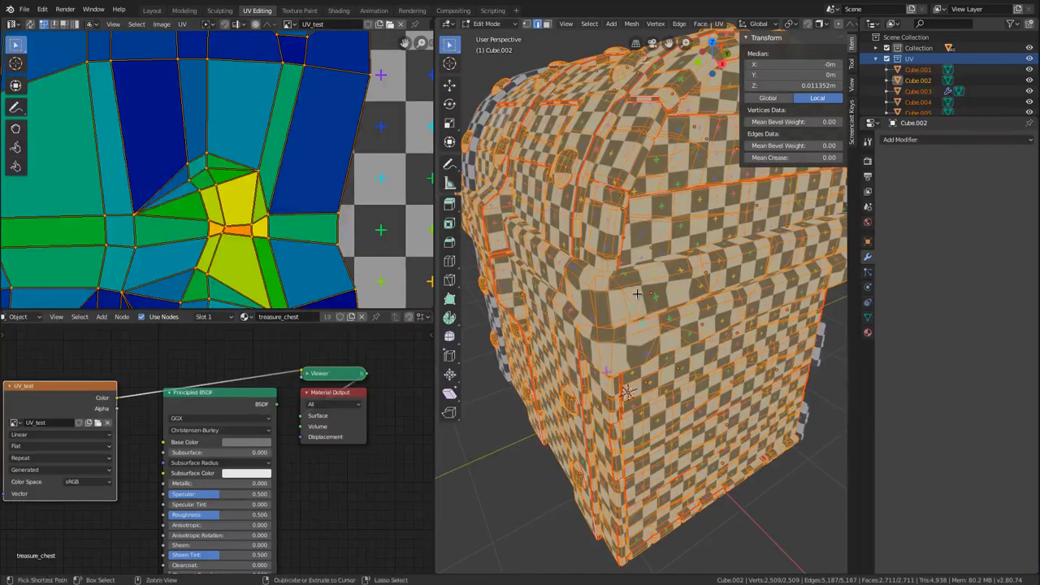
{"action": "scroll", "coordinate": [638, 293], "scroll_direction": "down", "scroll_amount": 4}
Select the upper metal rim (metal_rim_top) and isolate it in local view in Edit Mode.
{"action": "key", "text": "Tab"}
{"action": "middle_click_drag", "start_coordinate": [692, 213], "coordinate": [604, 311]}
{"action": "left_click", "coordinate": [659, 268]}
{"action": "key", "text": "Tab"}
{"action": "key", "text": "KP_Divide"}
{"action": "middle_click_drag", "start_coordinate": [520, 285], "coordinate": [544, 291]}
Select the seam edge loops across the middle of the rim's two long sides and clear their seams.
{"action": "left_click", "coordinate": [538, 313], "text": "alt"}
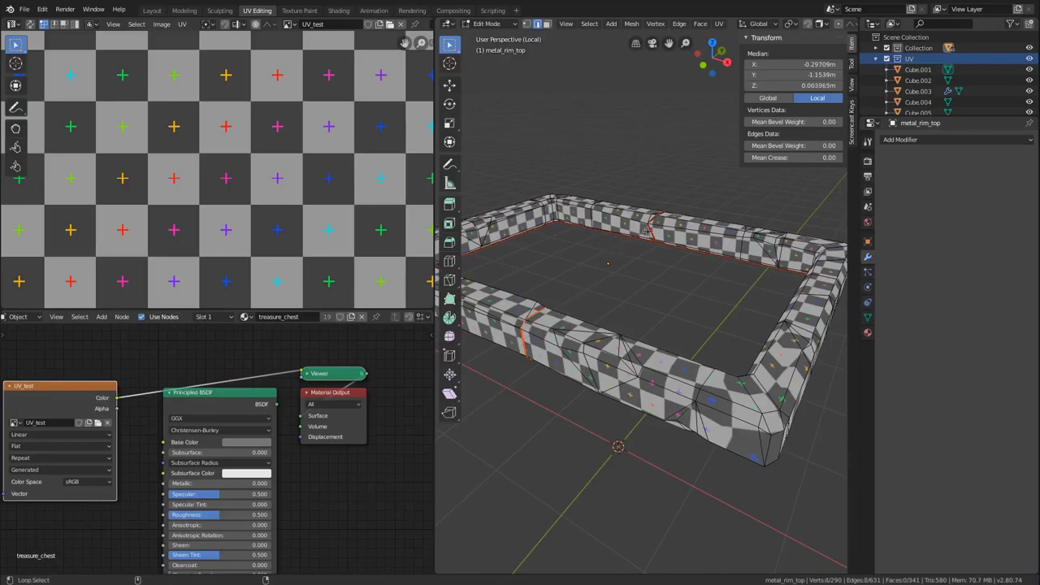
{"action": "key", "text": "shift+z"}
{"action": "scroll", "coordinate": [686, 209], "scroll_direction": "down", "scroll_amount": 4}
{"action": "middle_click_drag", "start_coordinate": [685, 209], "coordinate": [619, 218]}
{"action": "scroll", "coordinate": [634, 200], "scroll_direction": "up", "scroll_amount": 6}
{"action": "left_click", "coordinate": [616, 200], "text": "alt+shift"}
{"action": "key", "text": "ctrl+e"}
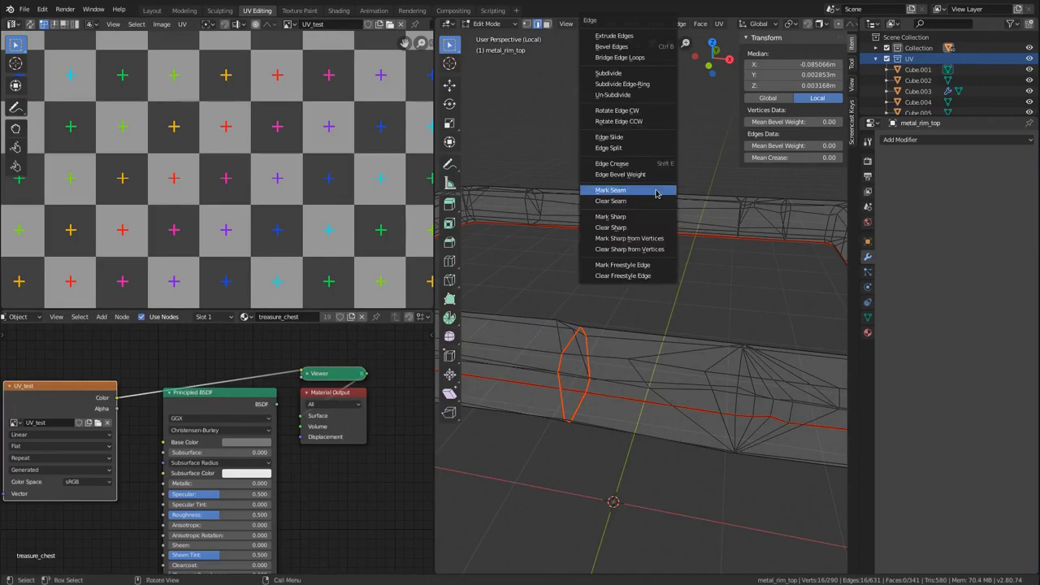
{"action": "left_click", "coordinate": [630, 203]}
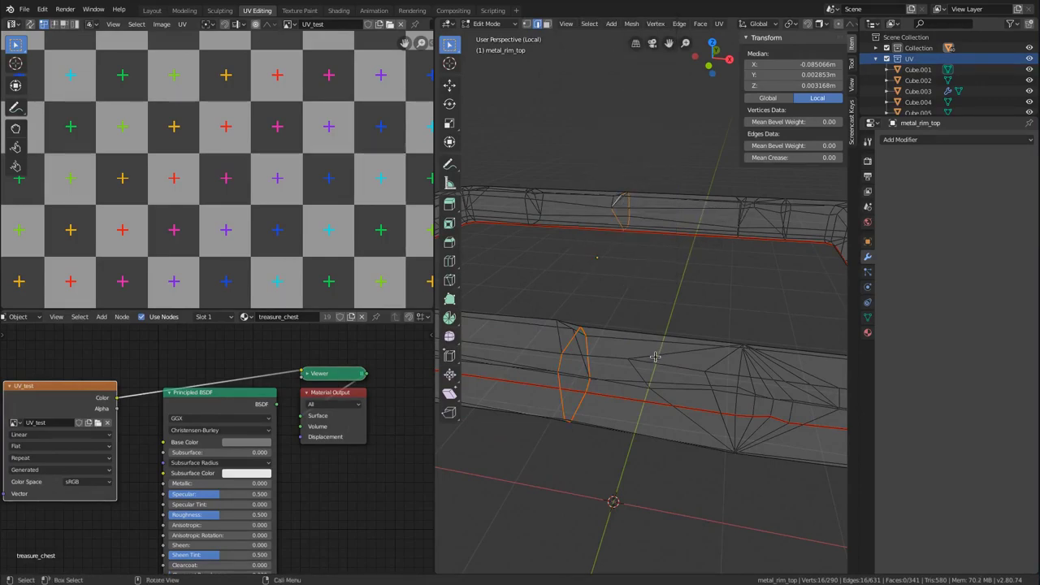
Select the edge loops around the four corners of the metal rim and mark them as seams.
{"action": "middle_click_drag", "start_coordinate": [704, 303], "coordinate": [657, 293]}
{"action": "scroll", "coordinate": [646, 348], "scroll_direction": "down", "scroll_amount": 2}
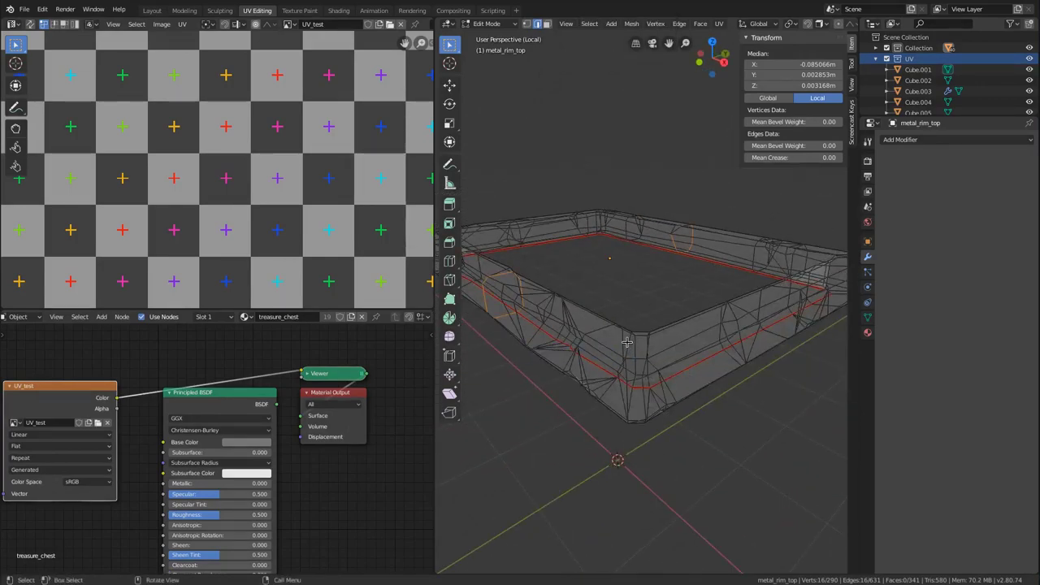
{"action": "left_click", "coordinate": [627, 342], "text": "alt"}
{"action": "key", "text": "shift+z"}
{"action": "mouse_move", "coordinate": [660, 346]}
{"action": "middle_mouse_down"}
{"action": "mouse_move", "coordinate": [685, 322]}
{"action": "mouse_move", "coordinate": [658, 287]}
{"action": "mouse_move", "coordinate": [669, 280]}
{"action": "middle_mouse_up"}
{"action": "left_click", "coordinate": [647, 294], "text": "alt"}
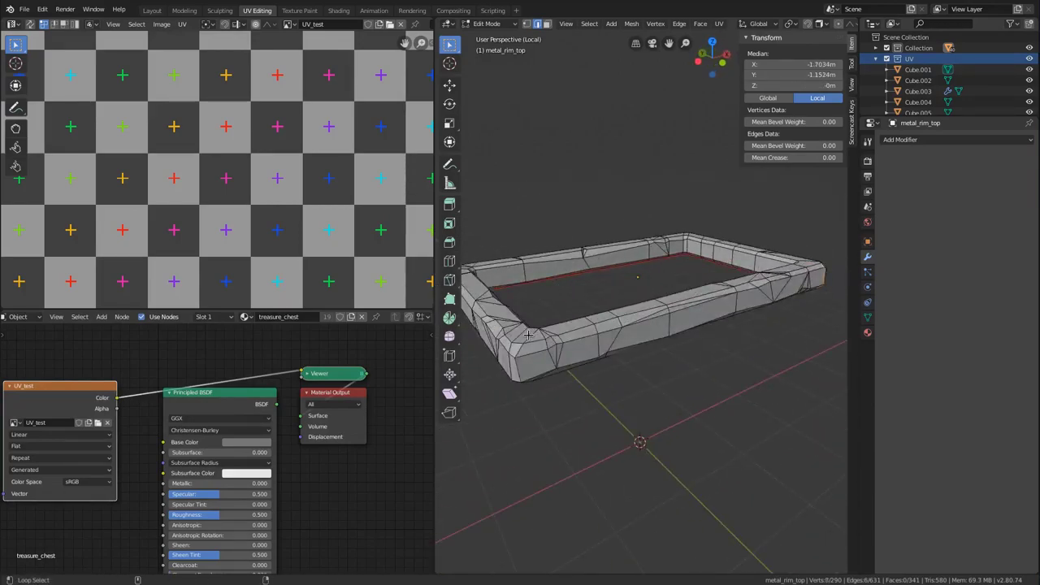
{"action": "left_click", "coordinate": [523, 332], "text": "alt+shift"}
{"action": "mouse_move", "coordinate": [523, 332]}
{"action": "middle_mouse_down"}
{"action": "mouse_move", "coordinate": [584, 279]}
{"action": "mouse_move", "coordinate": [602, 293]}
{"action": "mouse_move", "coordinate": [626, 290]}
{"action": "mouse_move", "coordinate": [635, 367]}
{"action": "middle_mouse_up"}
{"action": "key", "text": "shift+z"}
{"action": "key", "text": "shift+z"}
{"action": "left_click", "coordinate": [625, 351], "text": "alt+shift"}
{"action": "key", "text": "z"}
{"action": "left_click", "coordinate": [569, 345]}
{"action": "mouse_move", "coordinate": [569, 345]}
{"action": "middle_mouse_down"}
{"action": "mouse_move", "coordinate": [599, 348]}
{"action": "mouse_move", "coordinate": [645, 386]}
{"action": "mouse_move", "coordinate": [688, 300]}
{"action": "middle_mouse_up"}
{"action": "left_click", "coordinate": [644, 386], "text": "alt+shift"}
{"action": "key", "text": "shift+z"}
{"action": "key", "text": "ctrl+e"}
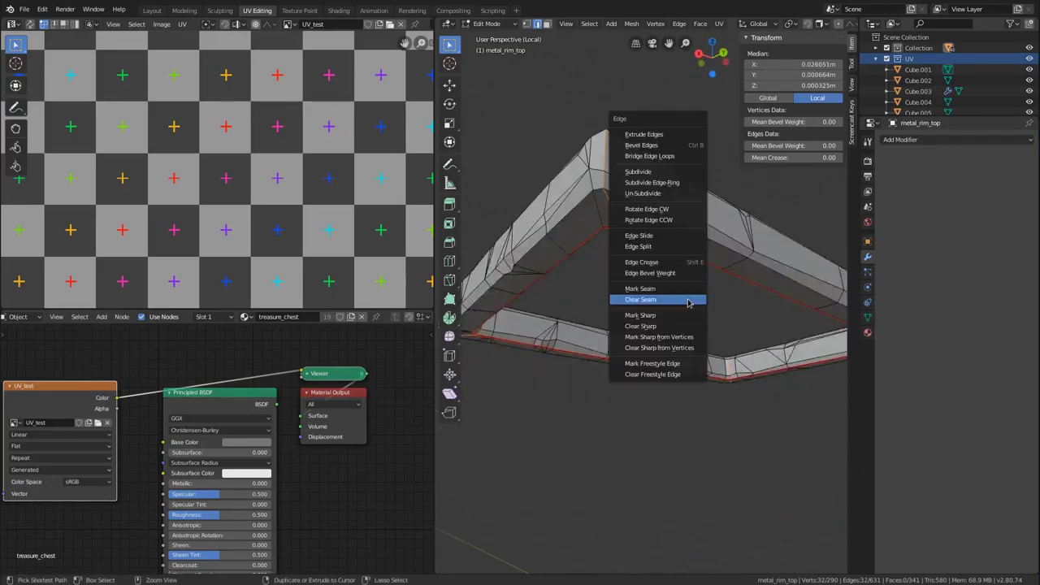
{"action": "left_click", "coordinate": [641, 288]}
Unwrap the whole metal rim with the new seams and check its islands for stretching.
{"action": "key", "text": "a"}
{"action": "key", "text": "u"}
{"action": "left_click", "coordinate": [643, 302]}
{"action": "scroll", "coordinate": [333, 207], "scroll_direction": "down", "scroll_amount": 6}
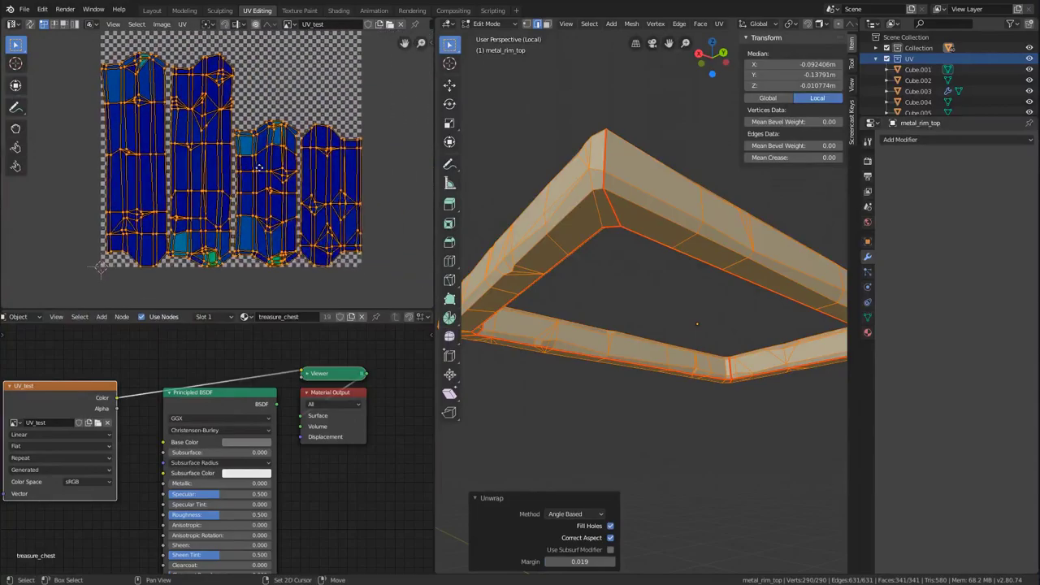
{"action": "scroll", "coordinate": [273, 242], "scroll_direction": "up", "scroll_amount": 5}
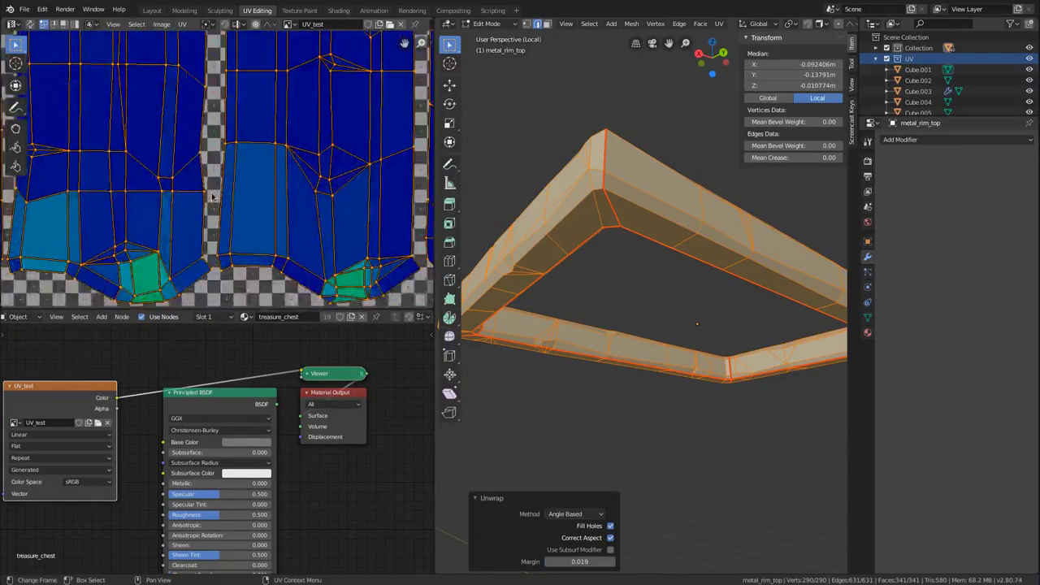
{"action": "scroll", "coordinate": [212, 197], "scroll_direction": "down", "scroll_amount": 4}
{"action": "middle_click_drag", "start_coordinate": [208, 122], "coordinate": [209, 223]}
{"action": "scroll", "coordinate": [242, 217], "scroll_direction": "up", "scroll_amount": 3}
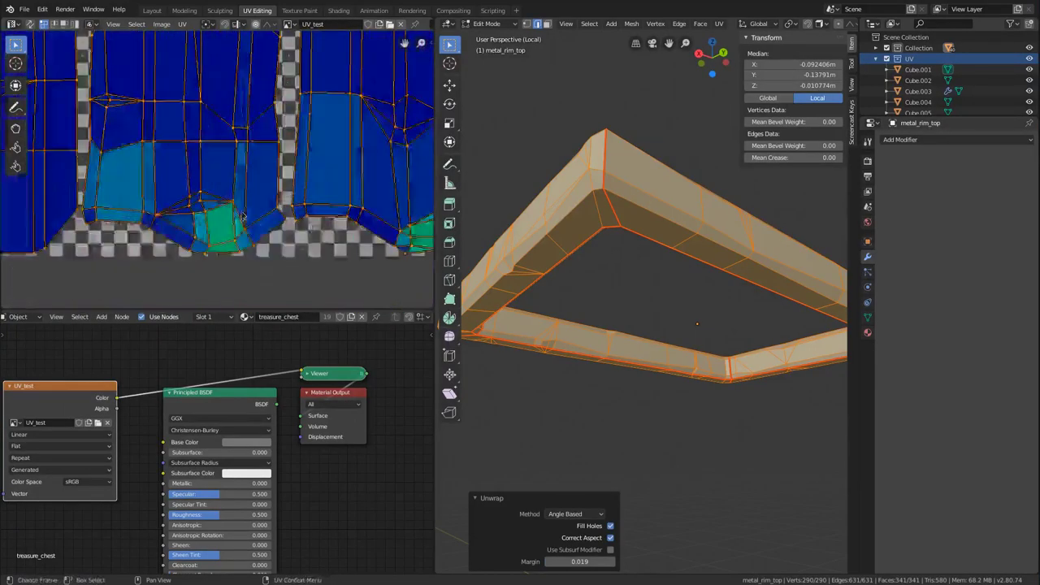
{"action": "scroll", "coordinate": [262, 229], "scroll_direction": "down", "scroll_amount": 4}
{"action": "middle_click_drag", "start_coordinate": [626, 261], "coordinate": [620, 333]}
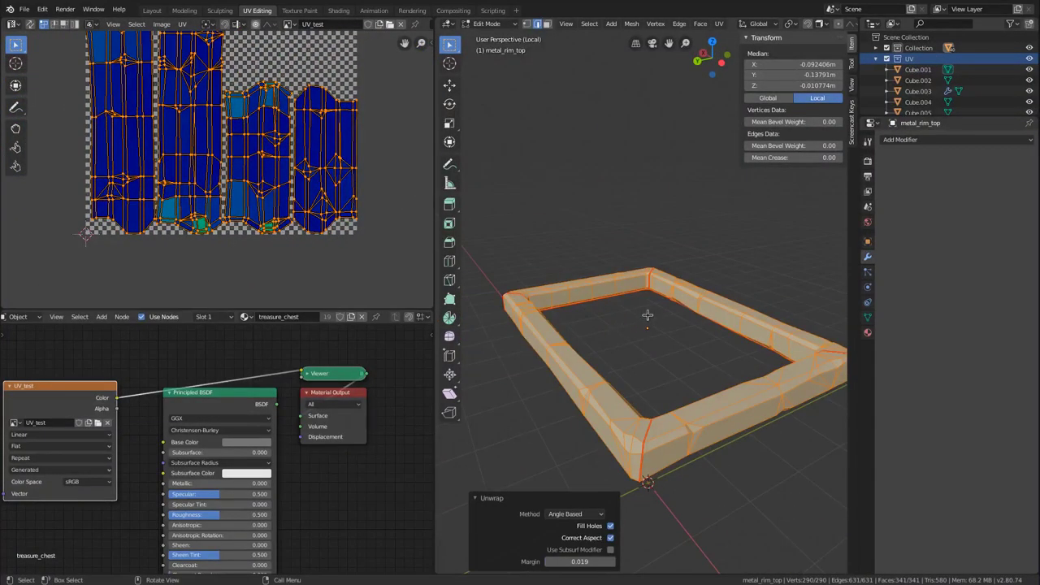
Leave local view, select all chest objects and enter Edit Mode on them together.
{"action": "key", "text": "Tab"}
{"action": "key", "text": "KP_Divide"}
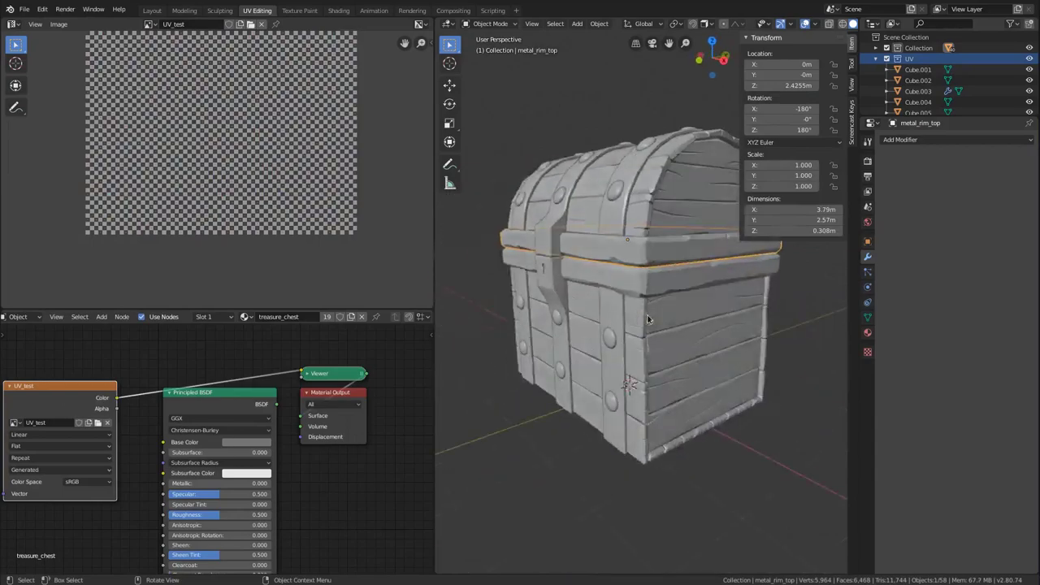
{"action": "middle_click_drag", "start_coordinate": [648, 320], "coordinate": [668, 311]}
{"action": "key", "text": "Tab"}
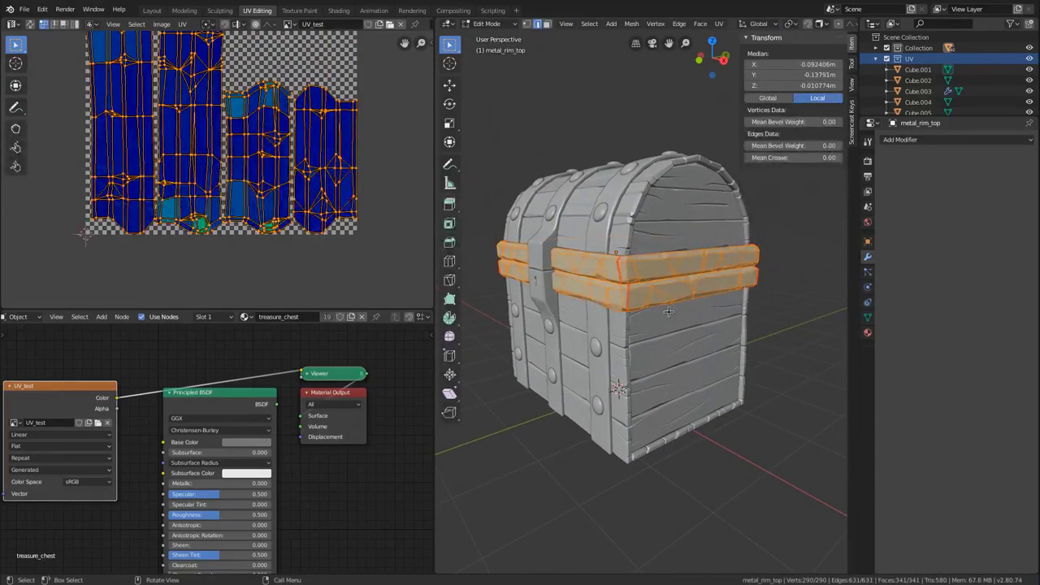
{"action": "key", "text": "Tab"}
{"action": "key", "text": "a"}
{"action": "key", "text": "Tab"}
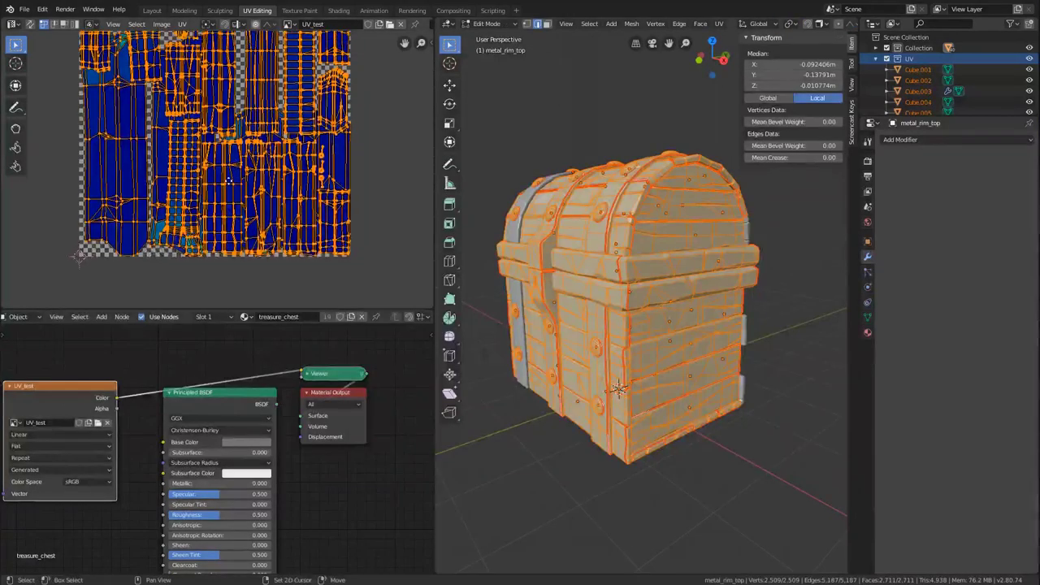
Average the island scale across all chest parts and pack the islands together.
{"action": "left_click", "coordinate": [182, 23]}
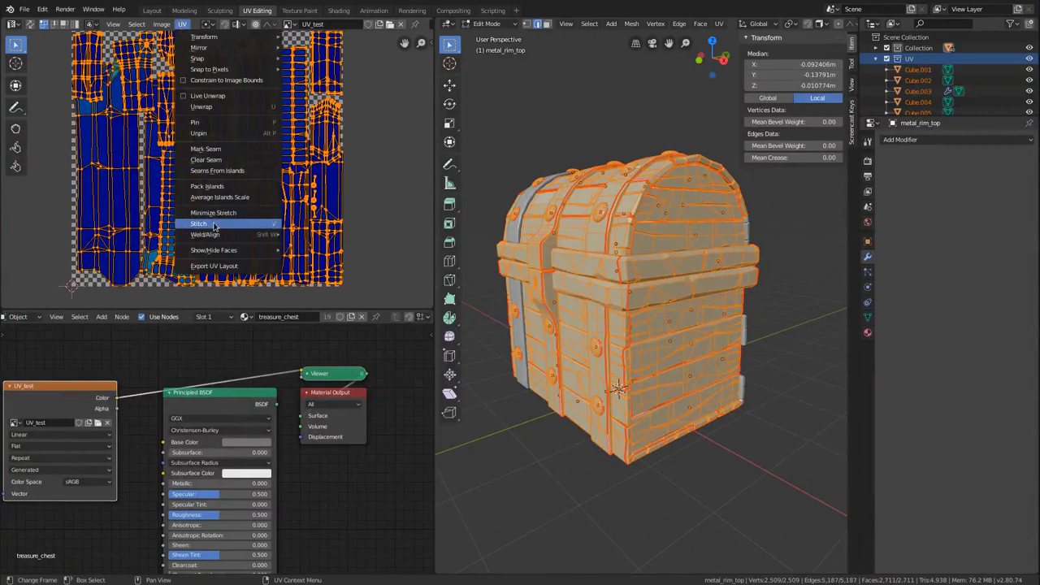
{"action": "left_click", "coordinate": [217, 198]}
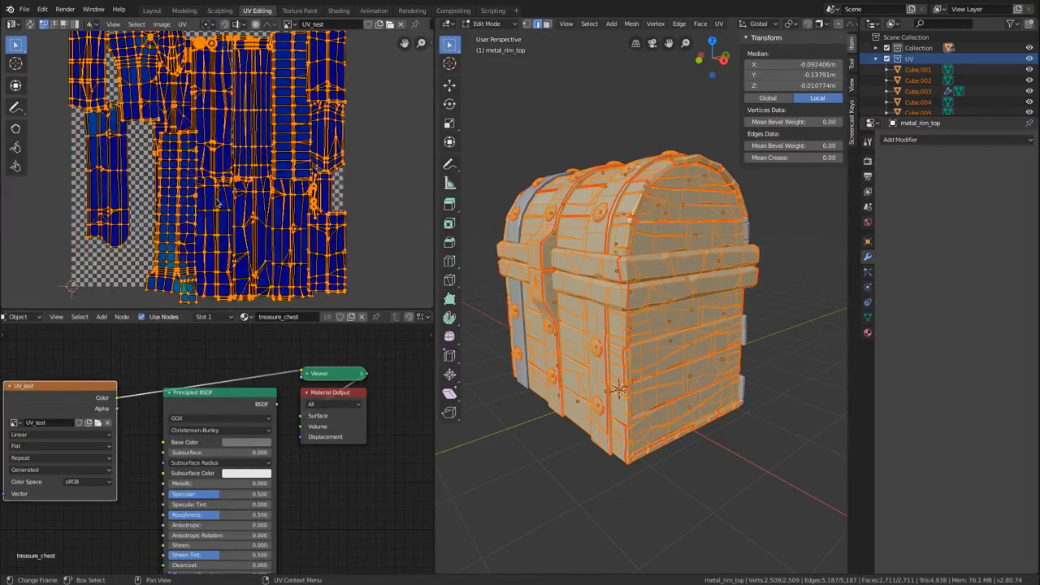
{"action": "key", "text": "a"}
{"action": "left_click", "coordinate": [182, 24]}
{"action": "left_click", "coordinate": [212, 185]}
{"action": "key", "text": "a"}
{"action": "left_click", "coordinate": [185, 25]}
{"action": "left_click", "coordinate": [217, 187]}
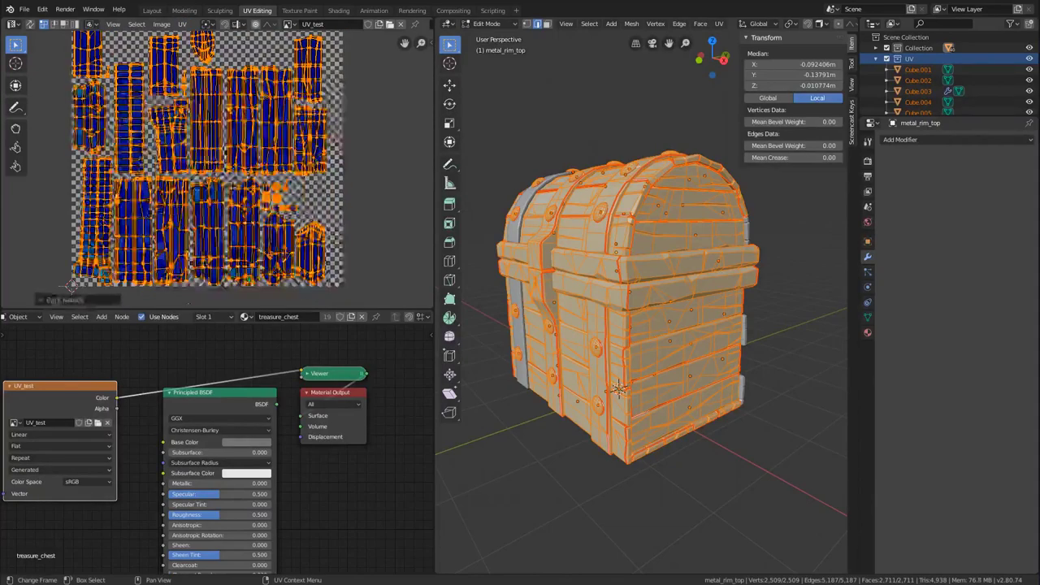
Set the Pack Islands margin to 0.013 and inspect the spacing of the packed layout.
{"action": "left_click", "coordinate": [42, 301]}
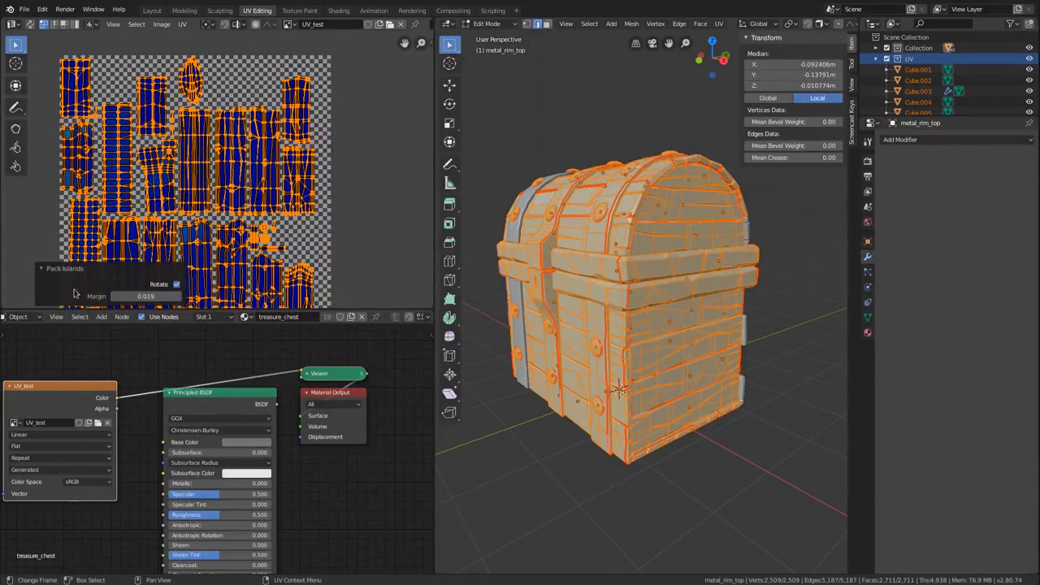
{"action": "middle_click_drag", "start_coordinate": [248, 202], "coordinate": [320, 163]}
{"action": "left_click_drag", "start_coordinate": [161, 299], "coordinate": [141, 298]}
{"action": "middle_click_drag", "start_coordinate": [328, 167], "coordinate": [330, 177], "text": "ctrl"}
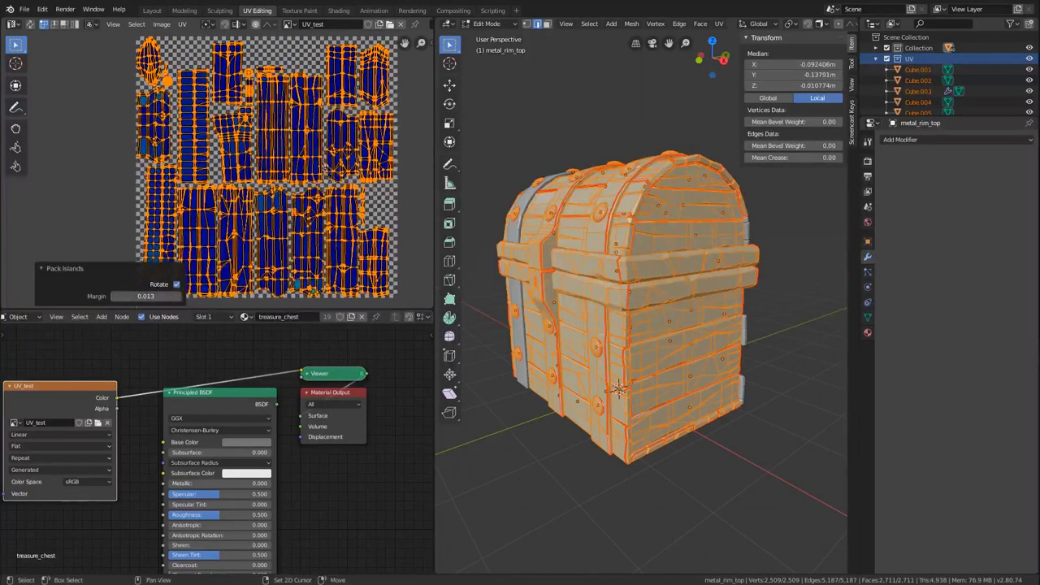
{"action": "scroll", "coordinate": [323, 166], "scroll_direction": "down", "scroll_amount": 2}
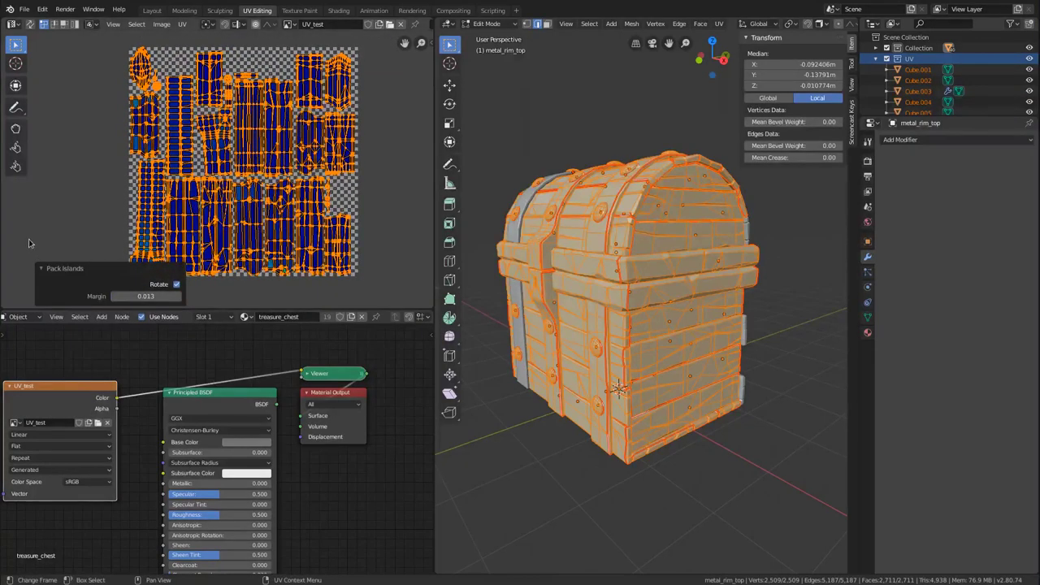
{"action": "left_click", "coordinate": [38, 269]}
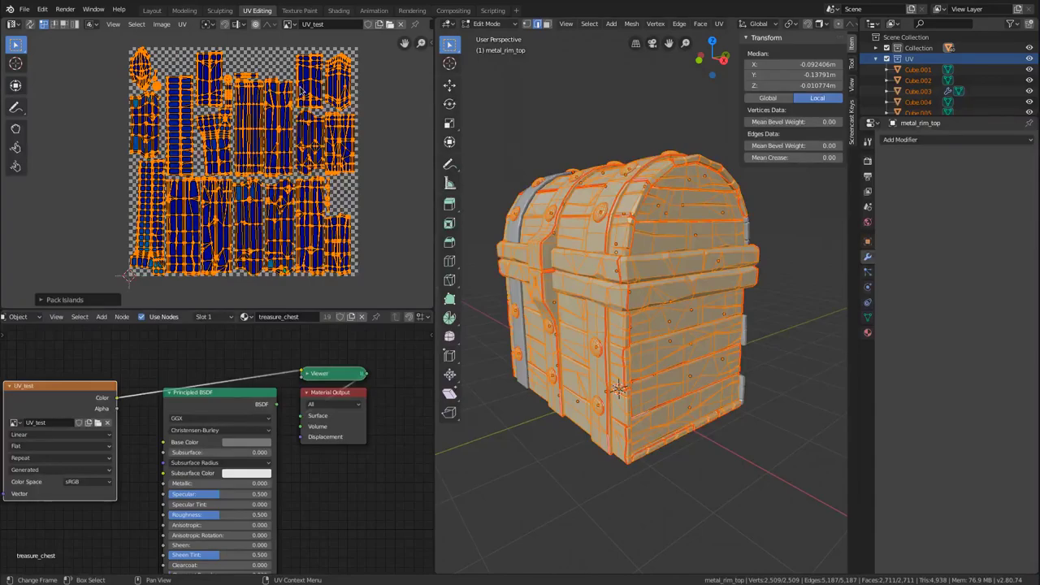
{"action": "middle_click_drag", "start_coordinate": [276, 154], "coordinate": [278, 124], "text": "ctrl"}
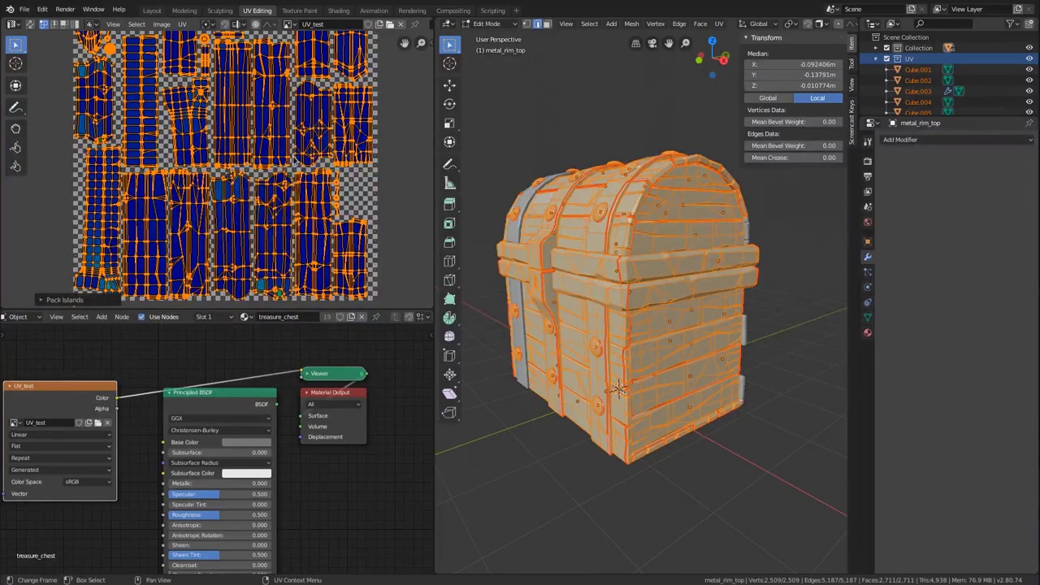
{"action": "scroll", "coordinate": [296, 161], "scroll_direction": "up", "scroll_amount": 5}
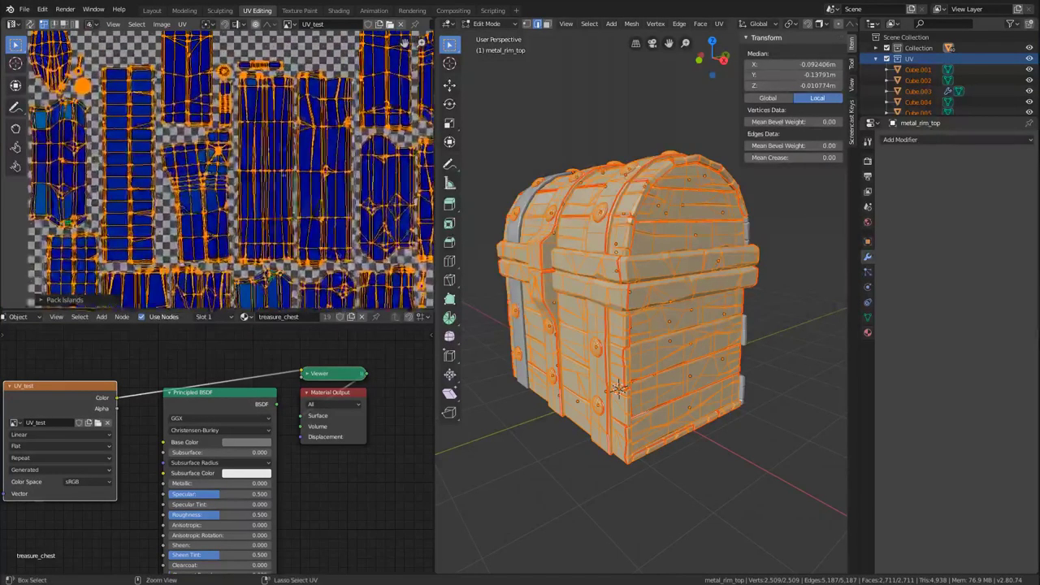
{"action": "middle_click_drag", "start_coordinate": [274, 180], "coordinate": [298, 241]}
{"action": "middle_click_drag", "start_coordinate": [298, 241], "coordinate": [294, 291], "text": "ctrl"}
{"action": "middle_click_drag", "start_coordinate": [294, 291], "coordinate": [294, 276], "text": "shift"}
{"action": "mouse_move", "coordinate": [327, 170]}
{"action": "middle_mouse_down", "text": "shift"}
{"action": "mouse_move", "coordinate": [336, 150]}
{"action": "mouse_move", "coordinate": [335, 165]}
{"action": "middle_mouse_up", "text": "shift"}
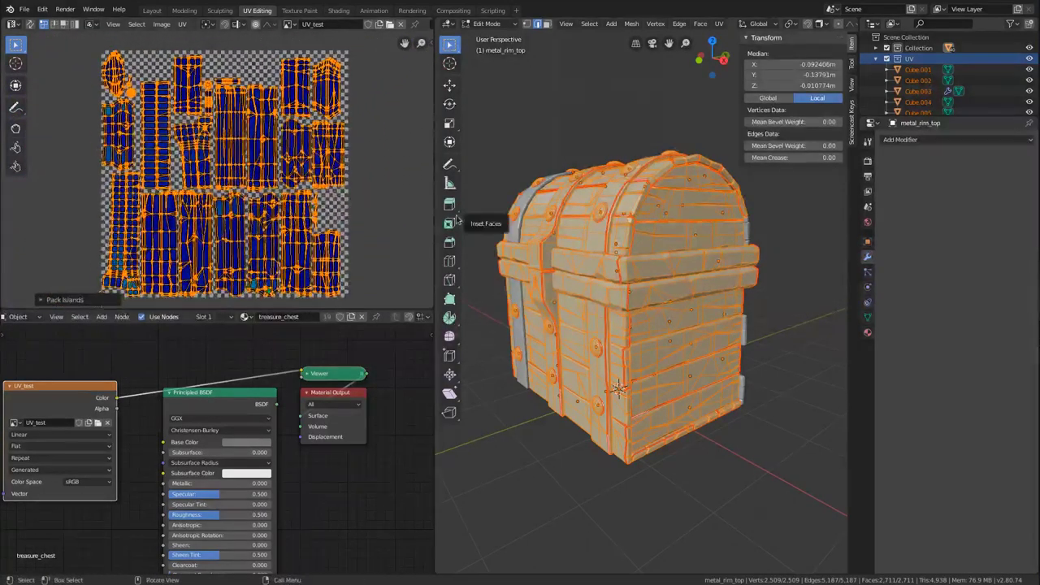
Return to Object Mode, switch the viewport to Look Dev shading and deselect everything to check the checker pattern.
{"action": "key", "text": "Tab"}
{"action": "key", "text": "z"}
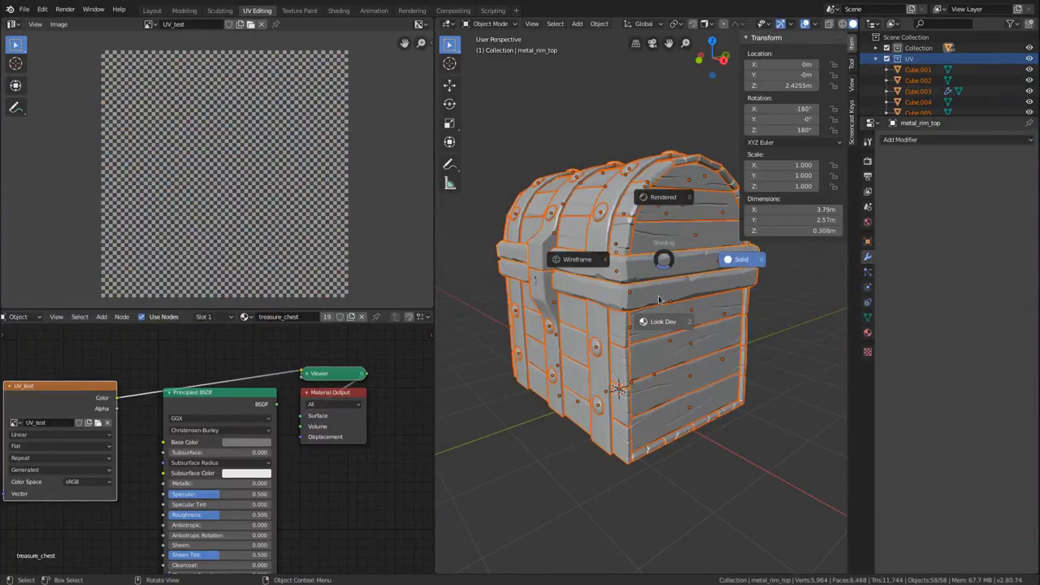
{"action": "left_click", "coordinate": [660, 322]}
{"action": "key", "text": "alt+a"}
{"action": "middle_click_drag", "start_coordinate": [664, 205], "coordinate": [672, 288]}
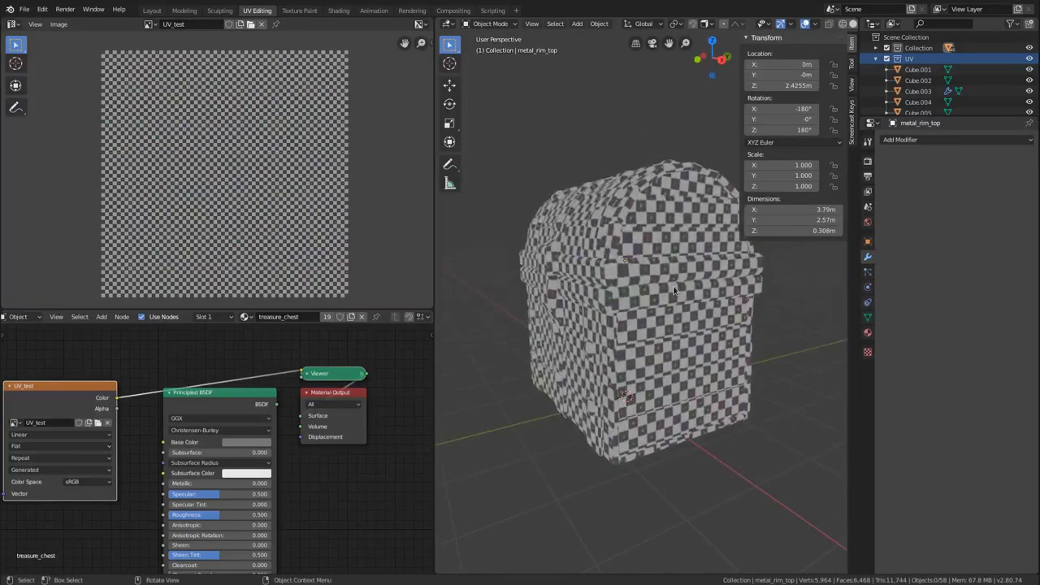